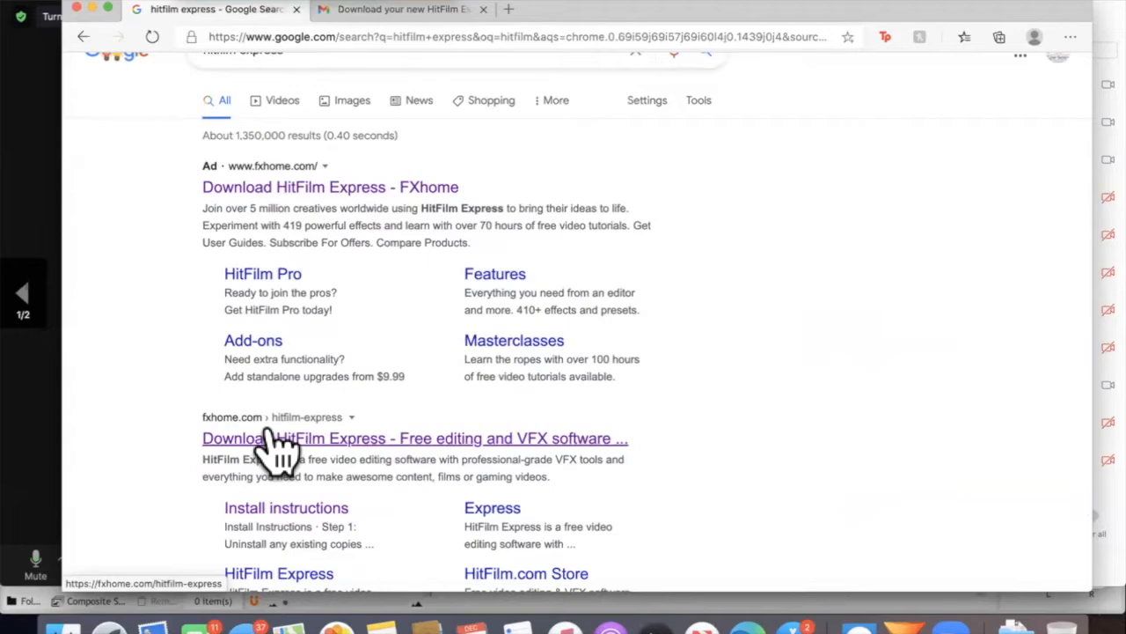
Open the HitFilm Express page on fxhome.com and request the free download by setting the price to 0 USD
click(278, 447)
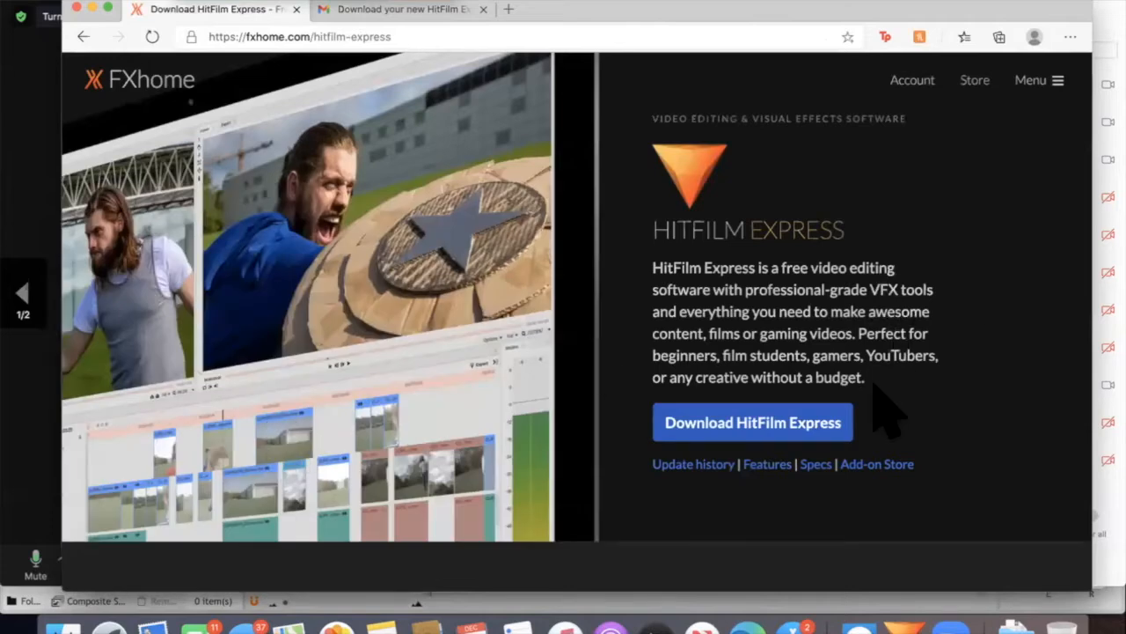
click(786, 427)
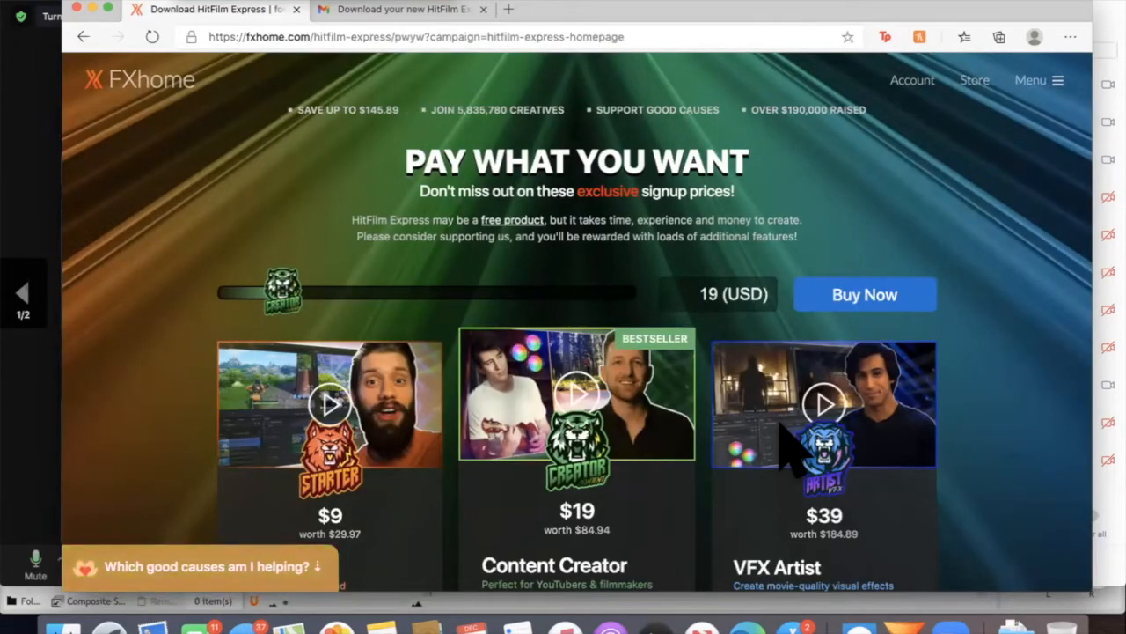
drag(280, 294, 18, 493)
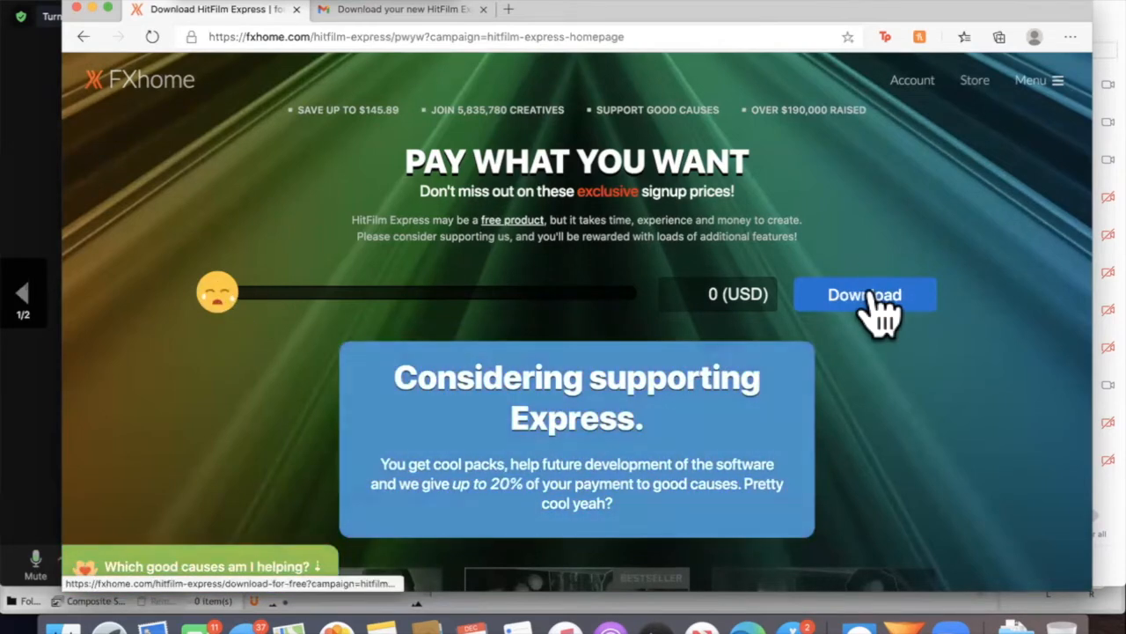
click(871, 298)
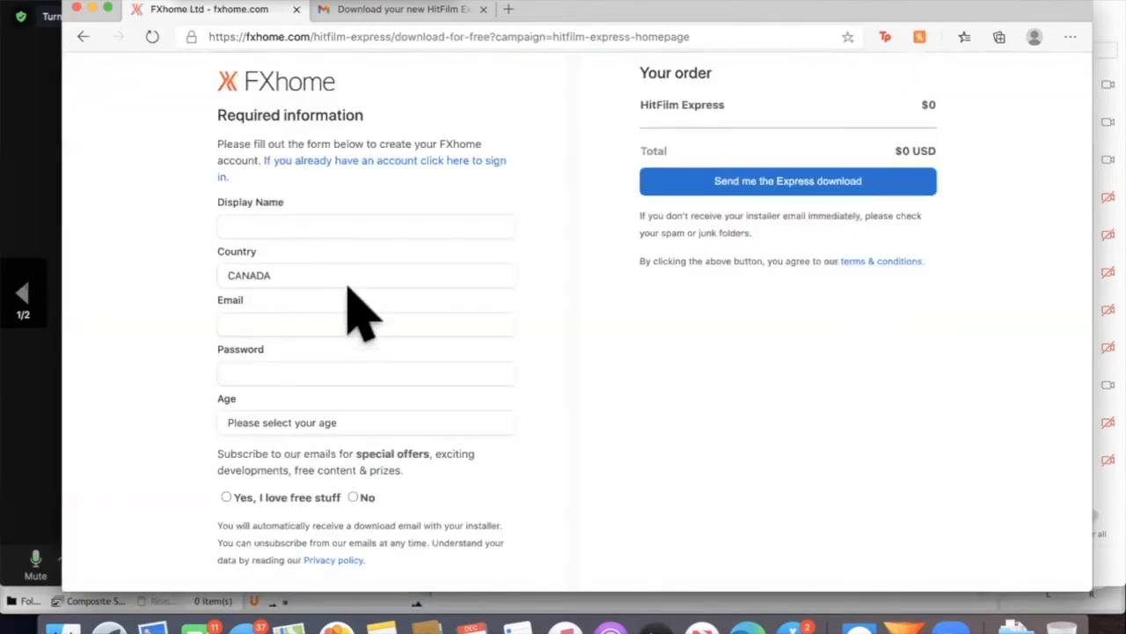
Enter the display name in the FXhome account form and set the country to UNITED STATES
click(340, 273)
click(343, 221)
click(456, 191)
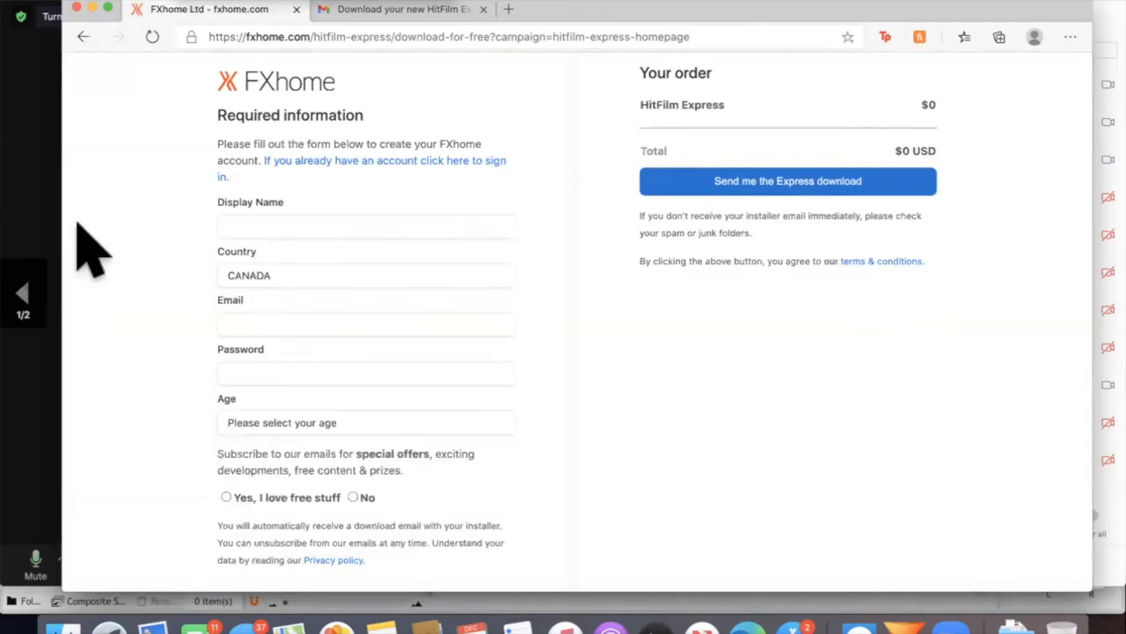
click(444, 224)
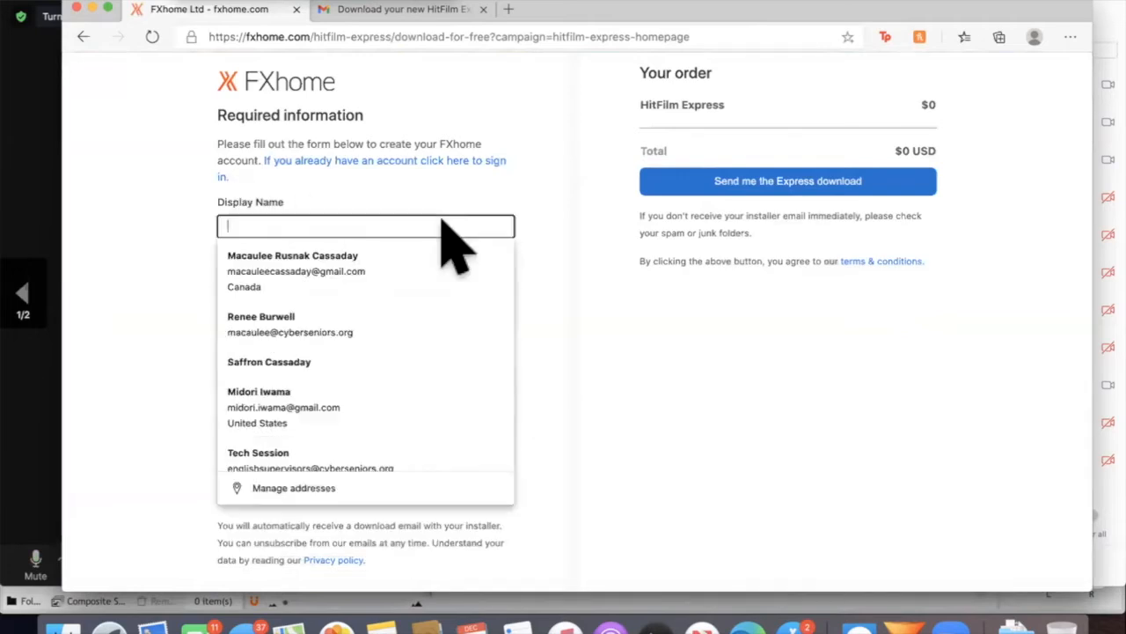
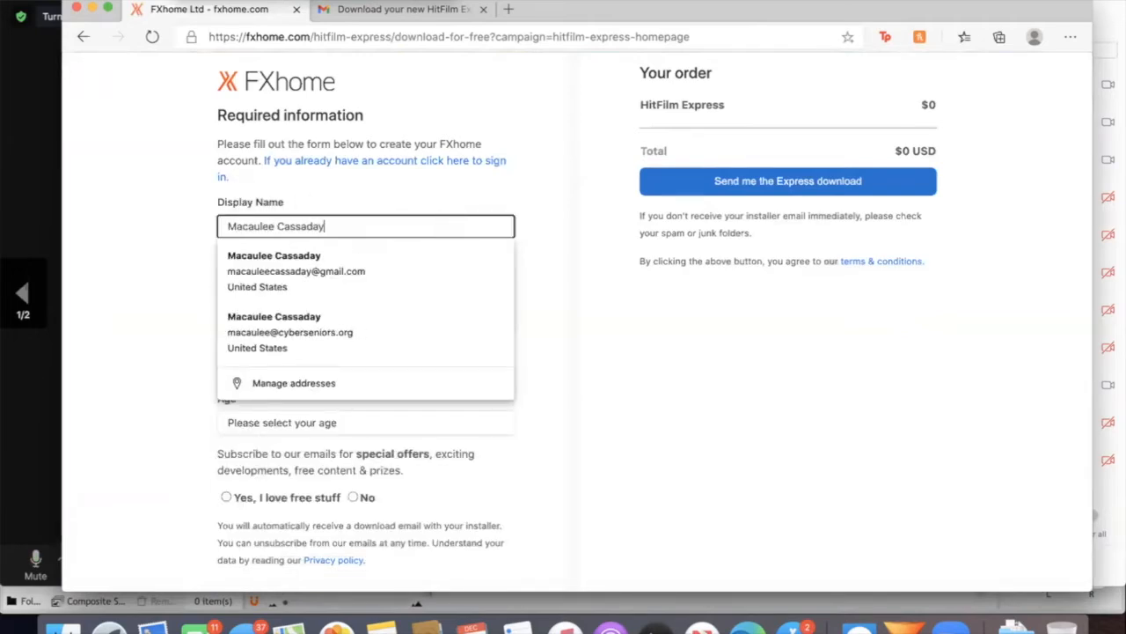
key(Tab)
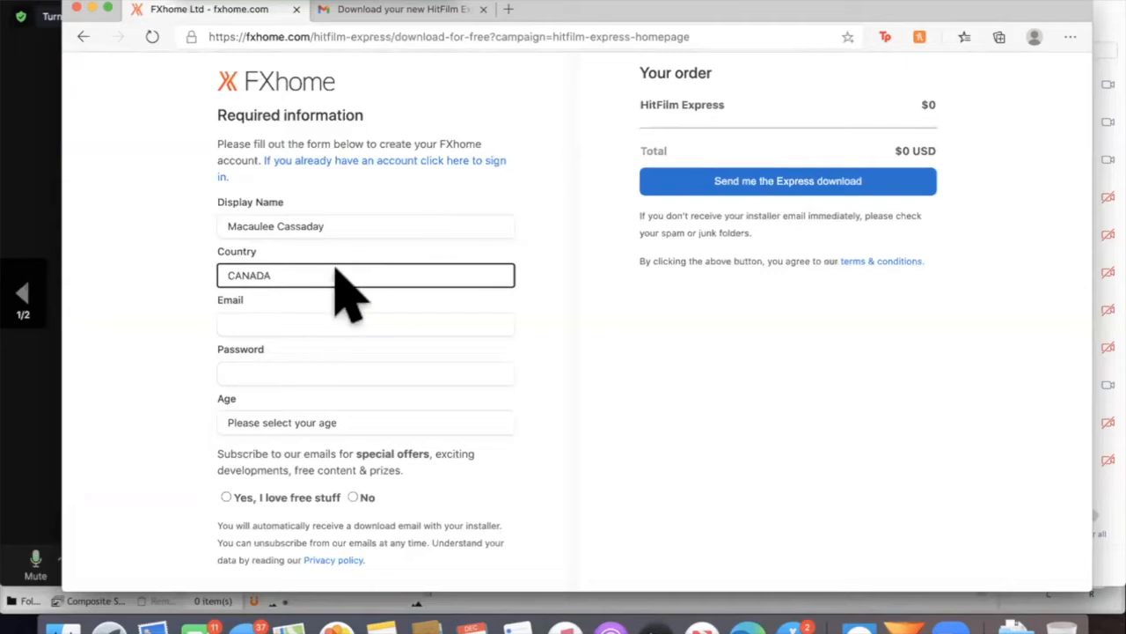
key(u)
key(u)
key(u)
Fill in the account's e-mail address and password
click(322, 319)
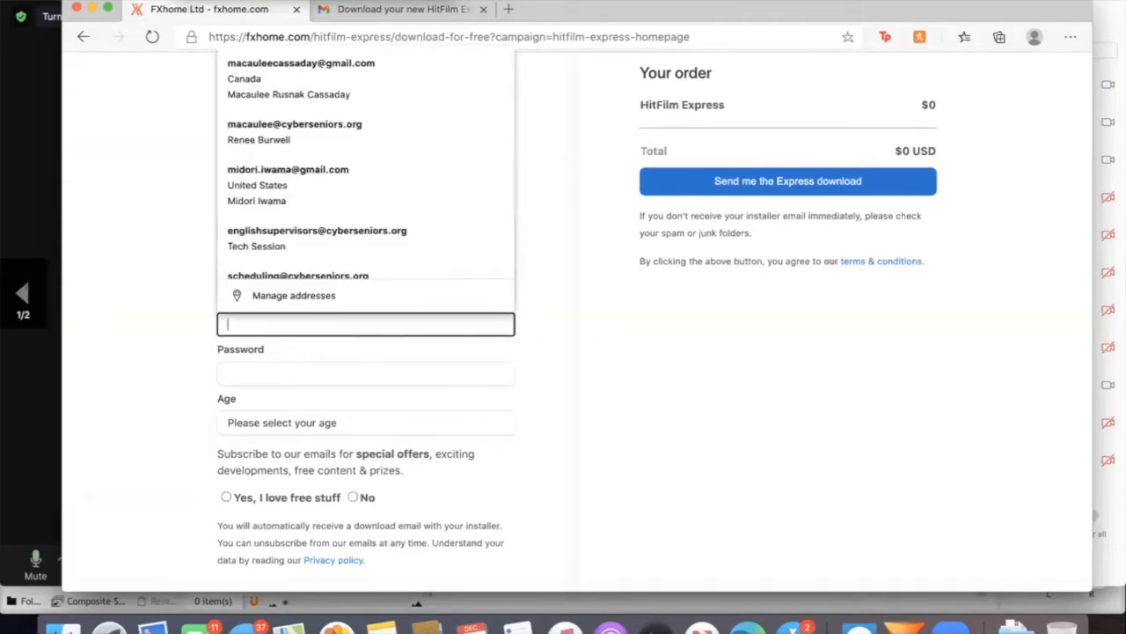
key(Tab)
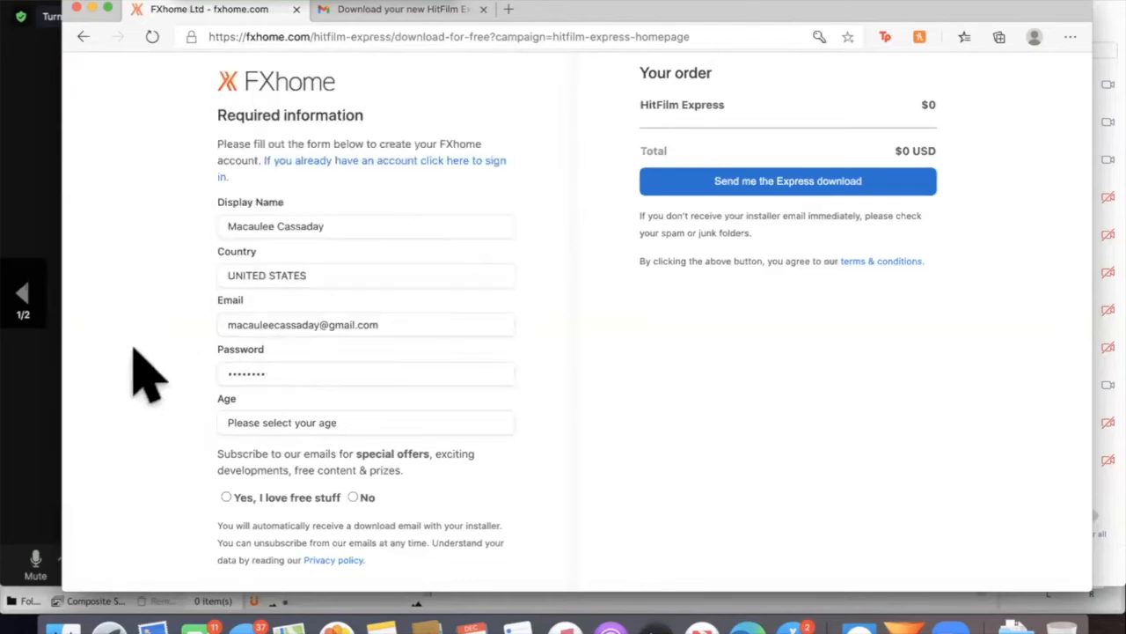
Set the age to 18 or over and choose No for the special-offer e-mail subscription
click(297, 426)
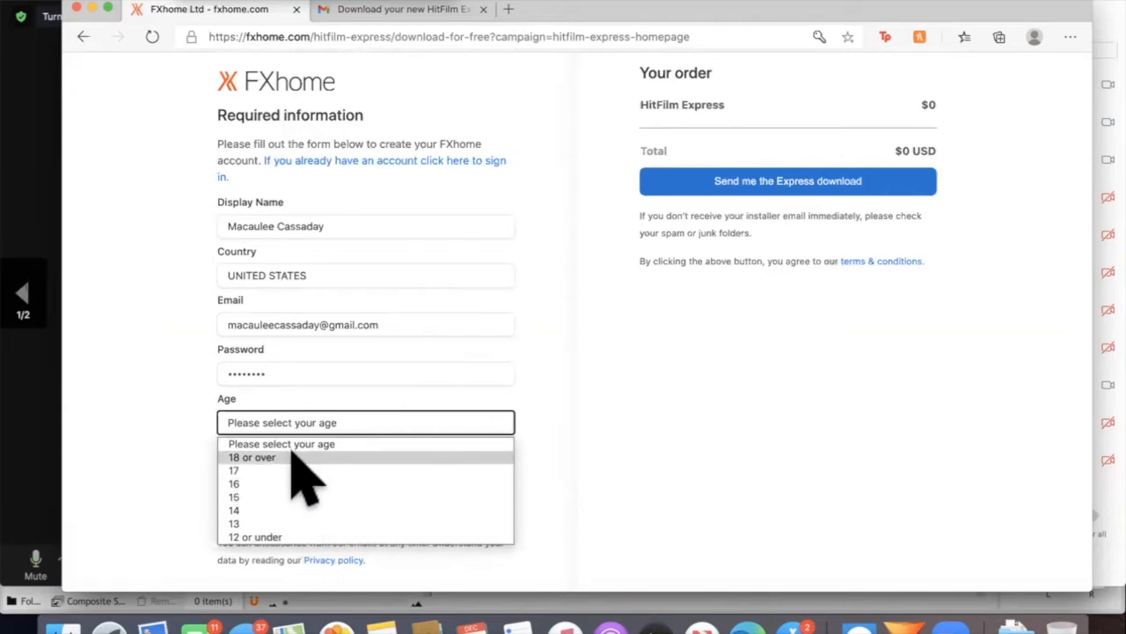
click(293, 457)
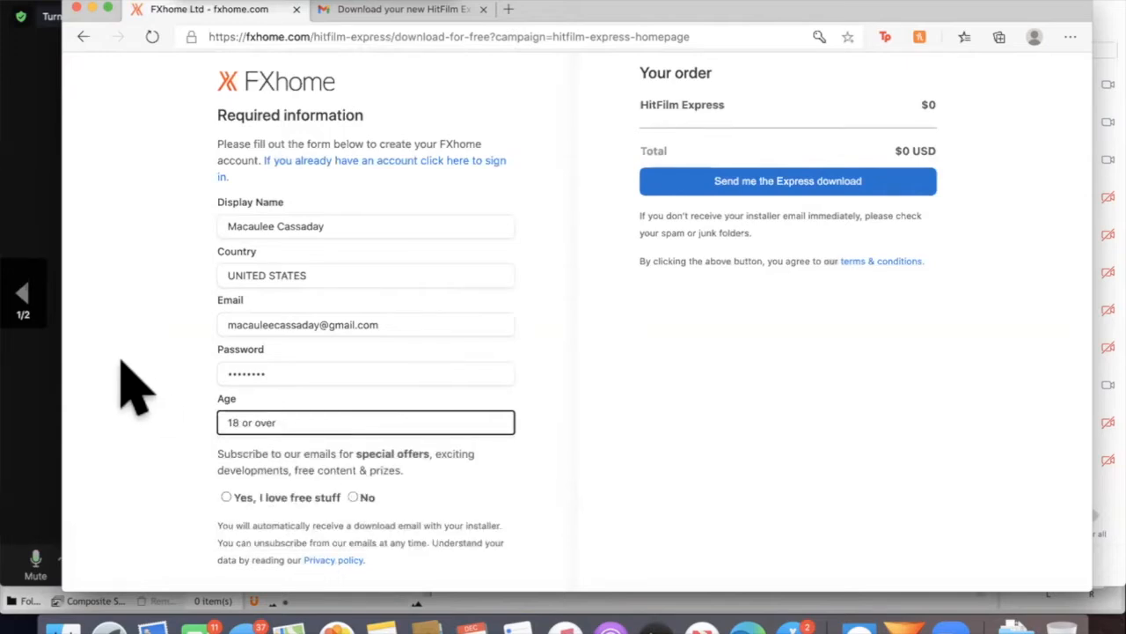
scroll(136, 387, down, 1)
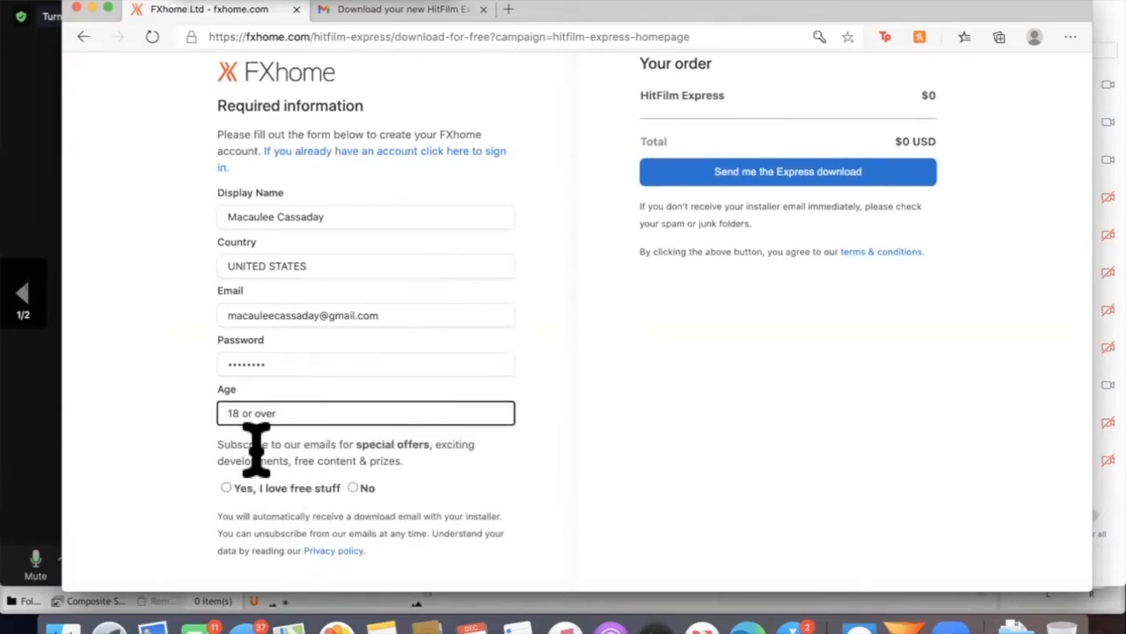
click(352, 486)
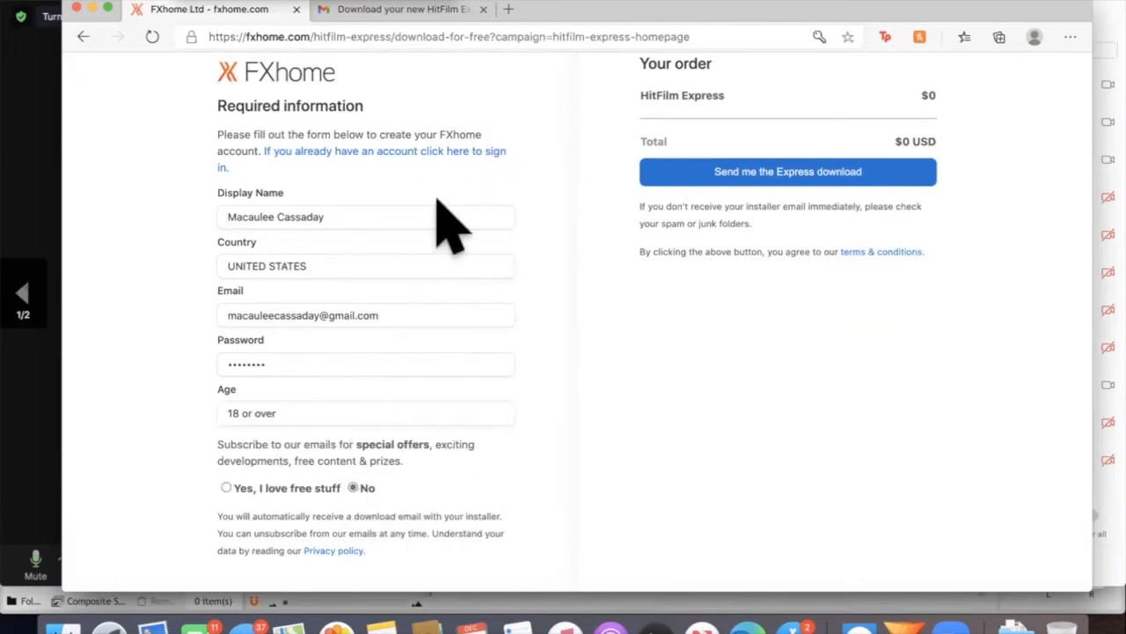
Submit the form to have the Express download e-mailed and continue to the learning page
scroll(439, 207, down, 1)
scroll(401, 233, up, 1)
scroll(426, 457, down, 1)
scroll(304, 342, up, 1)
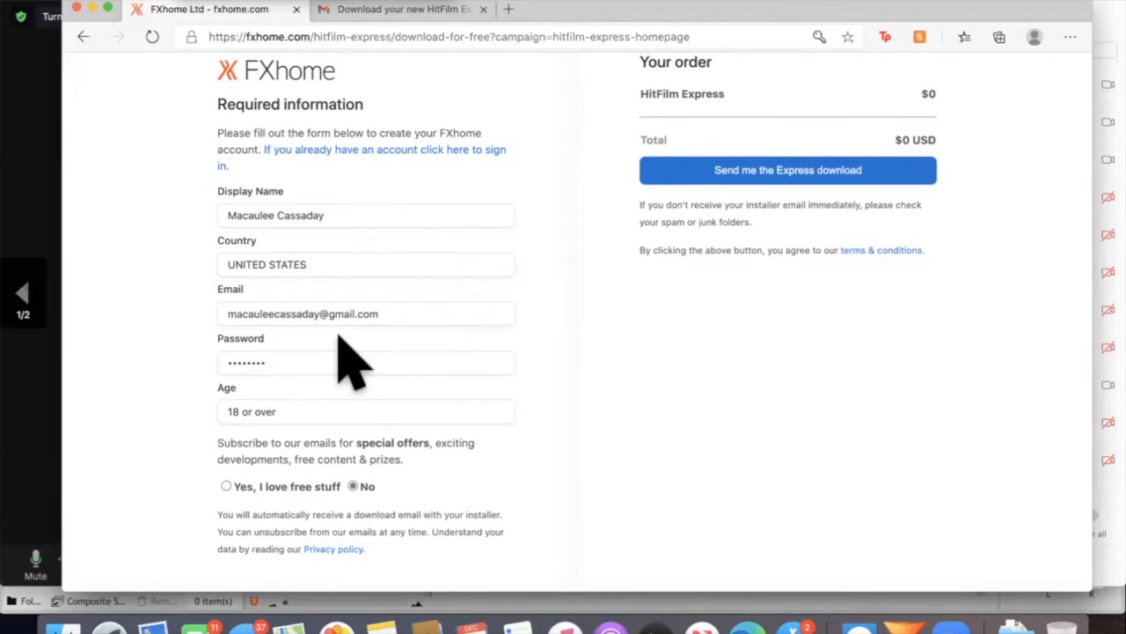
click(807, 172)
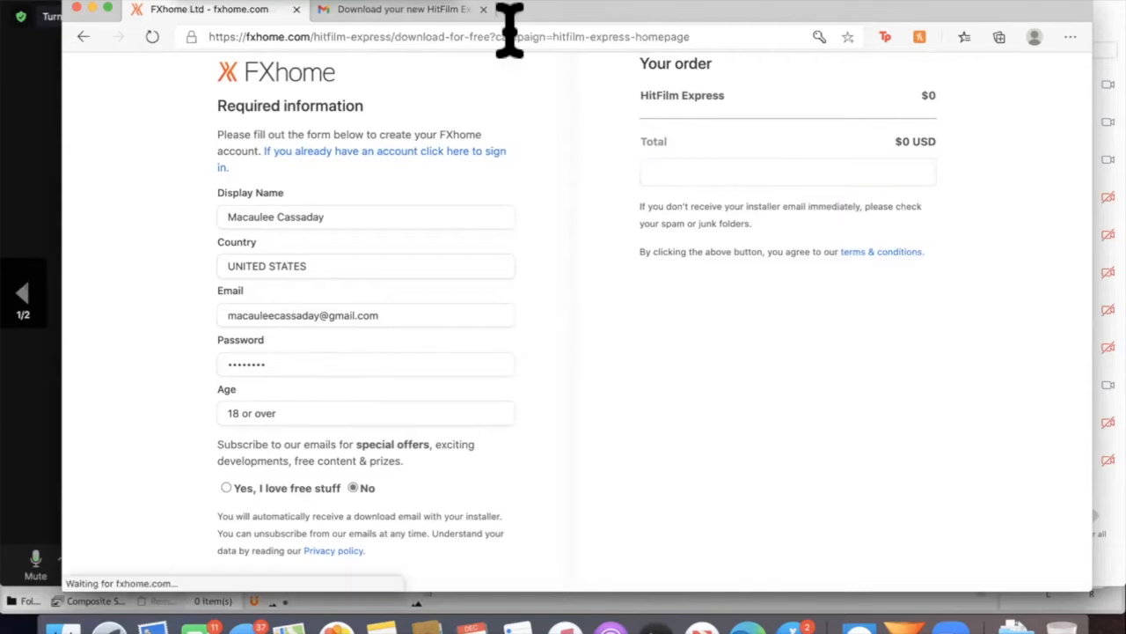
click(546, 400)
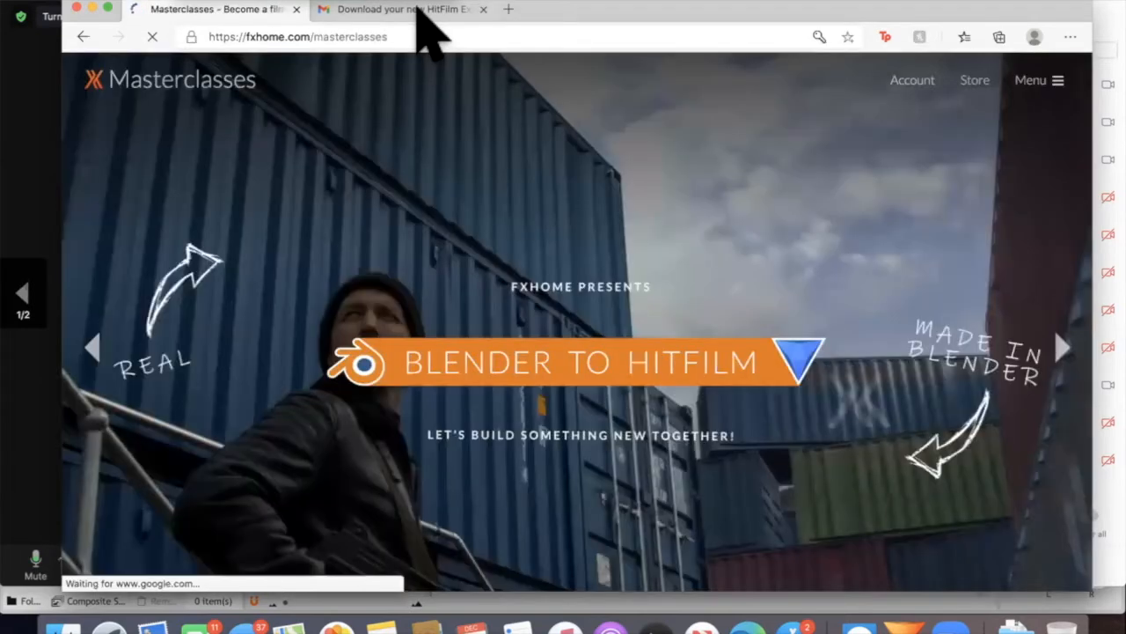
Switch to the HitFilm Express installer e-mail in Gmail and follow its link to get the Express installer
click(418, 12)
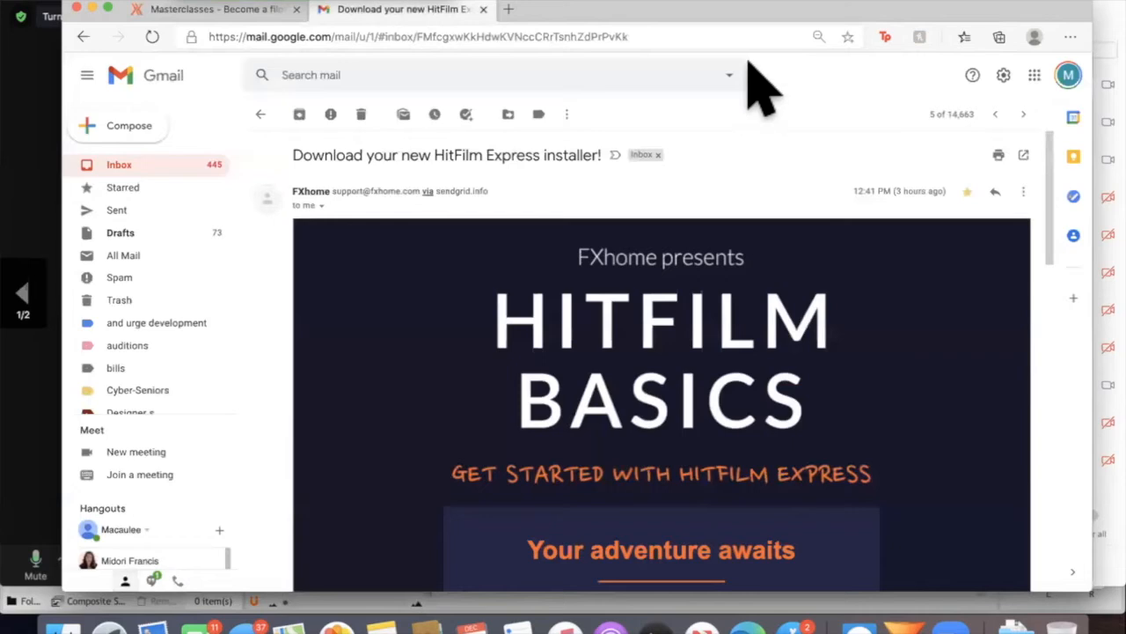
scroll(628, 472, down, 1)
scroll(343, 193, up, 1)
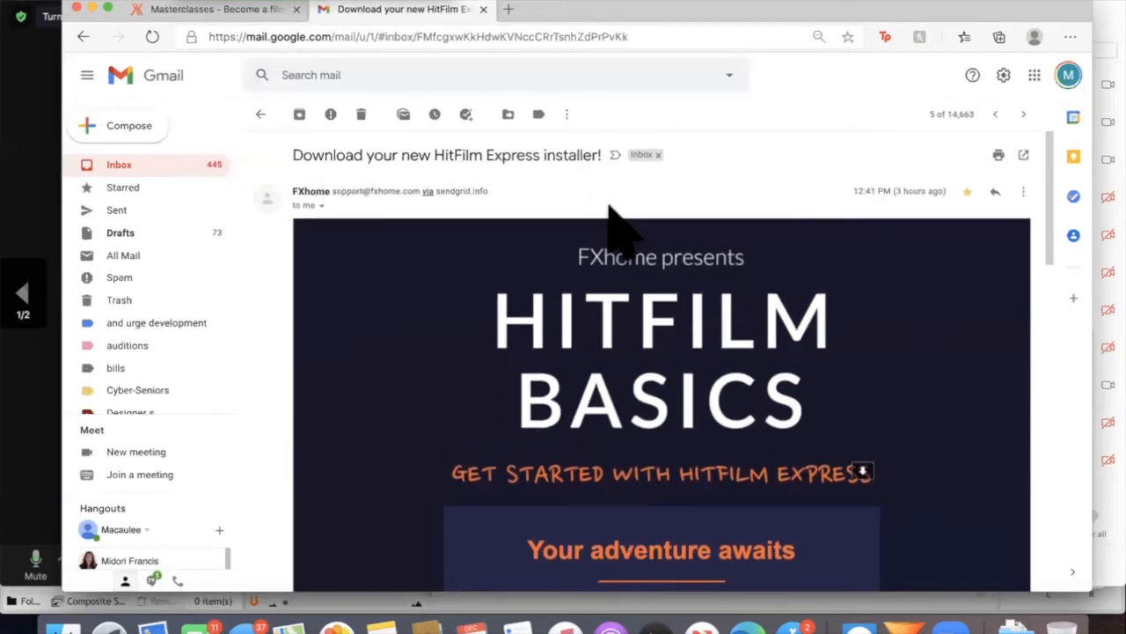
scroll(620, 233, down, 2)
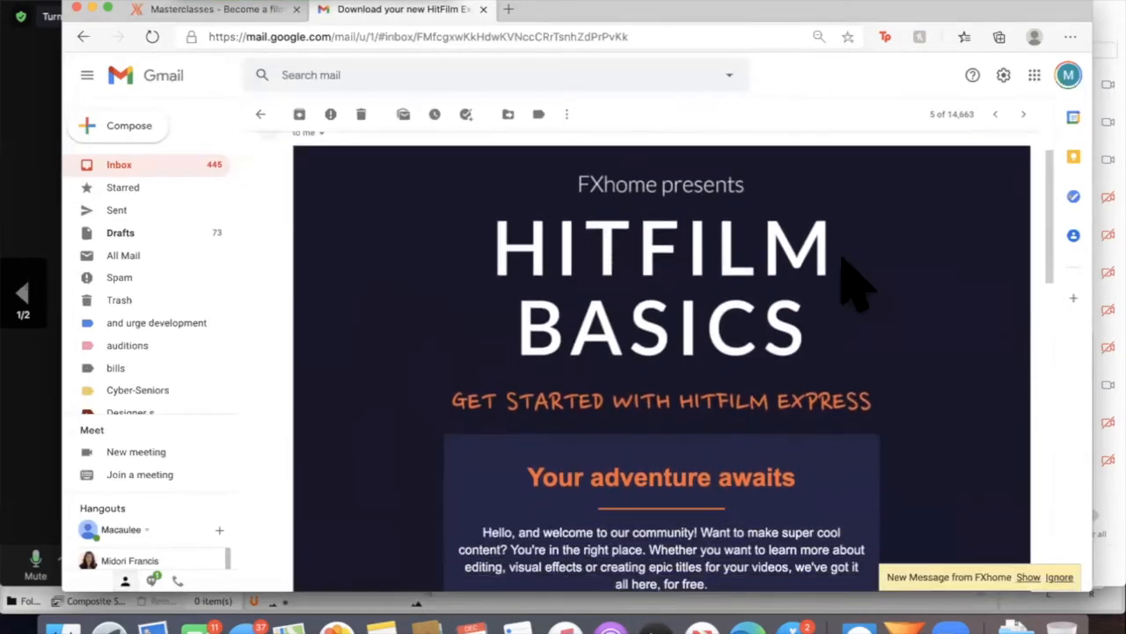
scroll(861, 290, down, 2)
scroll(589, 423, down, 4)
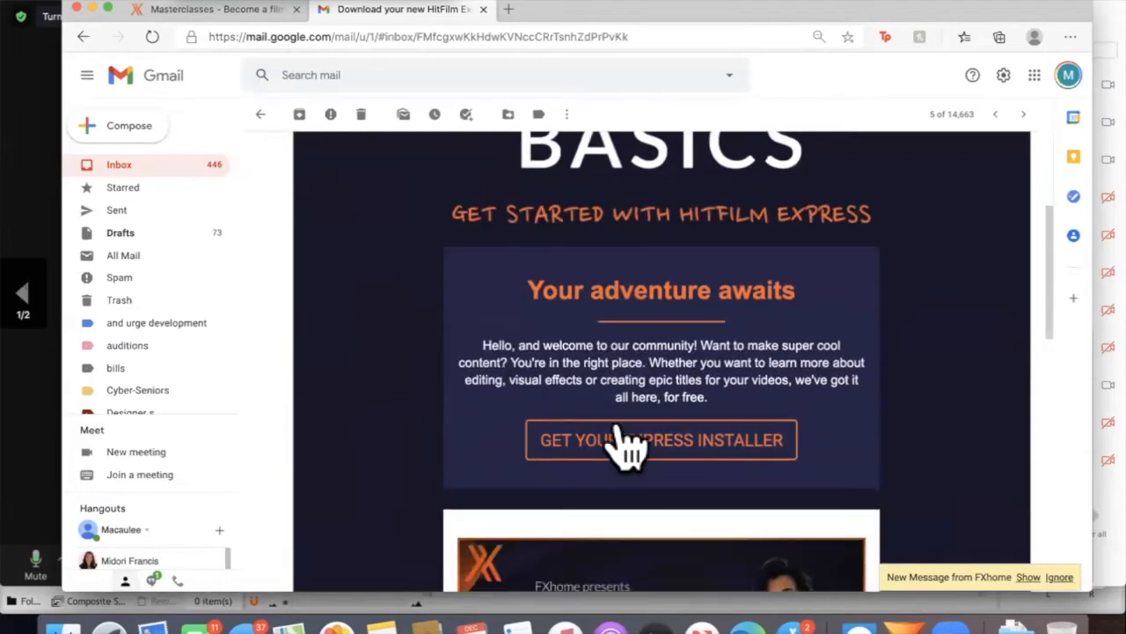
click(692, 440)
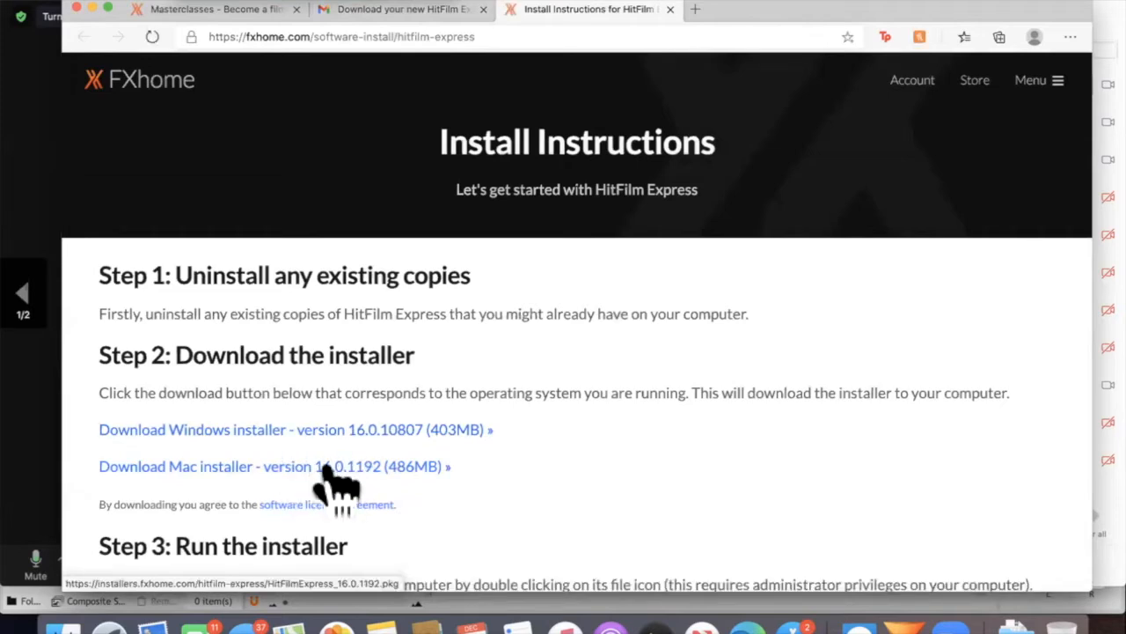
Start downloading the Mac installer, version 16.0.1192, and cancel the download
click(326, 468)
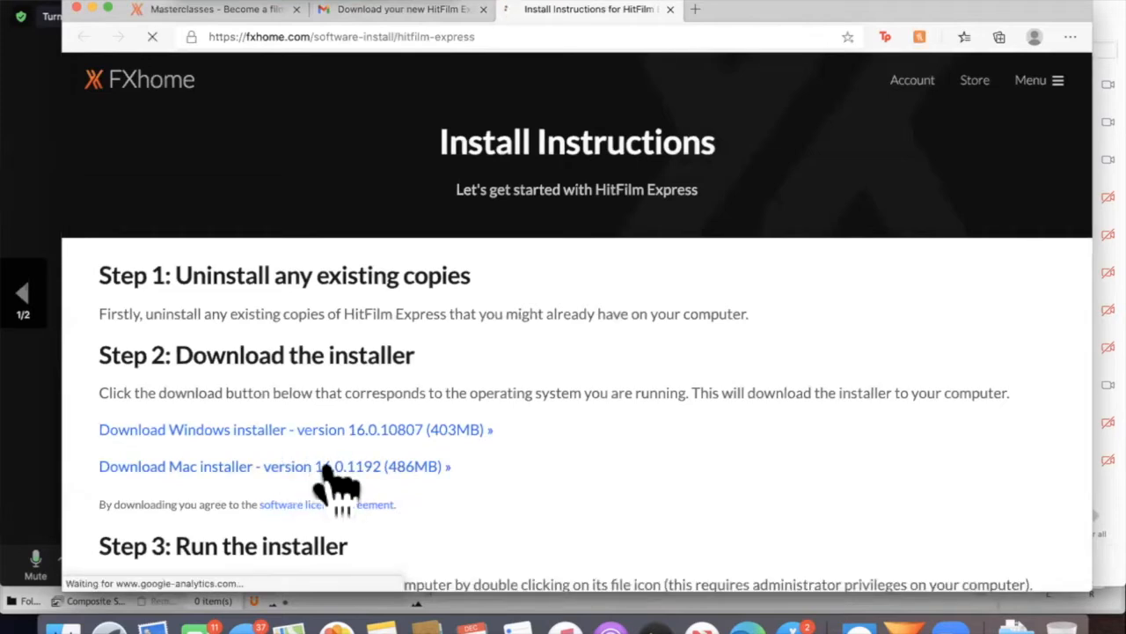
click(227, 572)
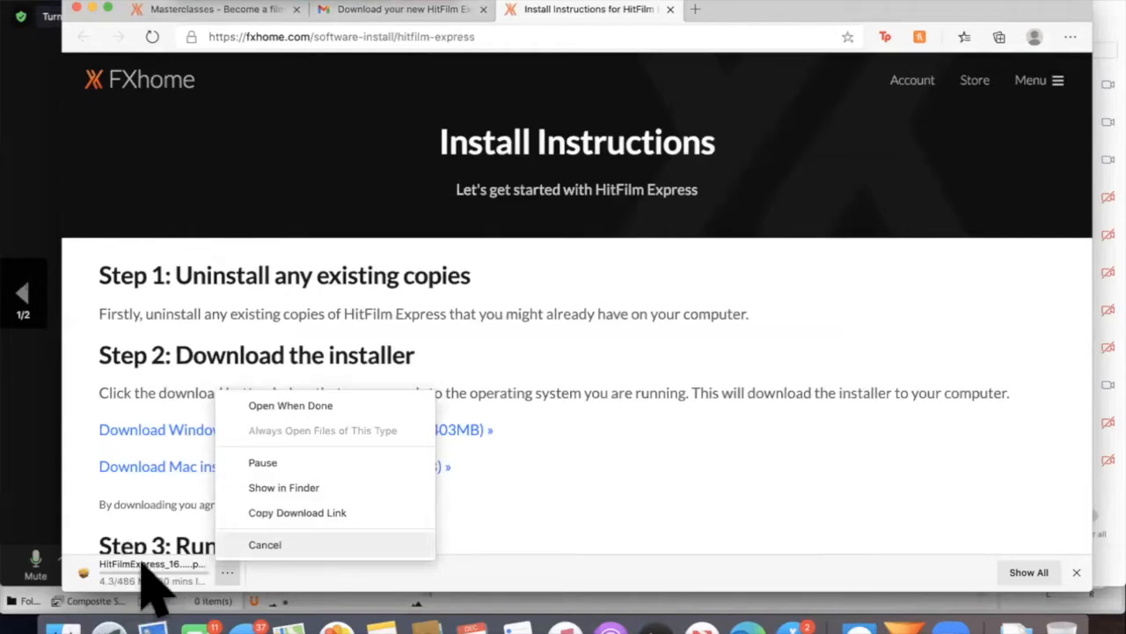
key(Return)
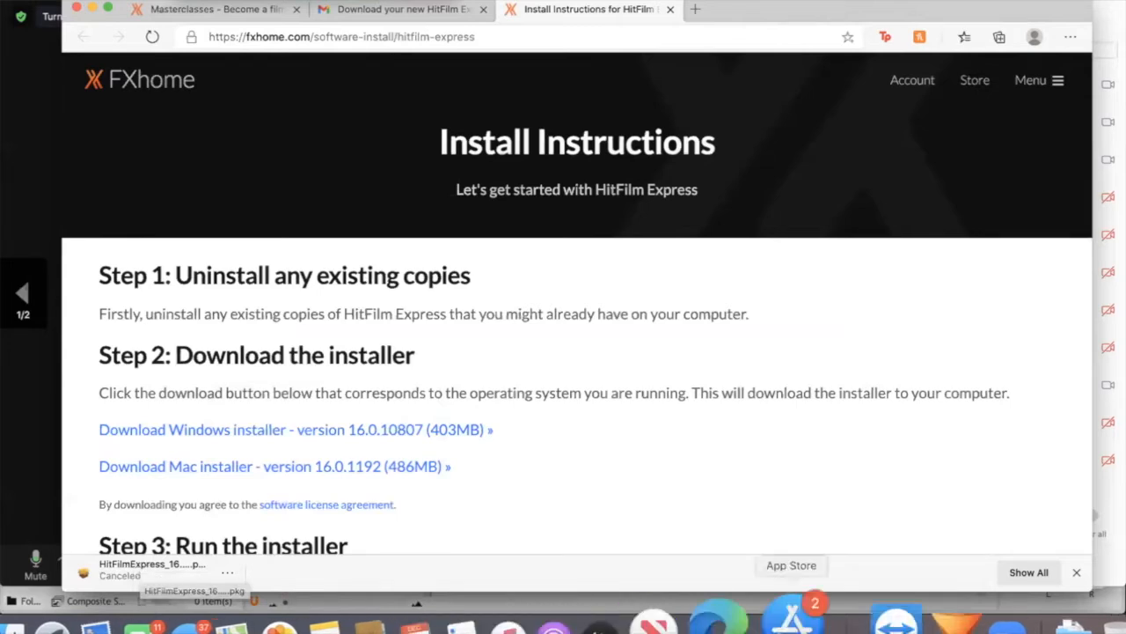
Switch to HitFilm Express and look through the tutorials and news on its home screen
click(904, 618)
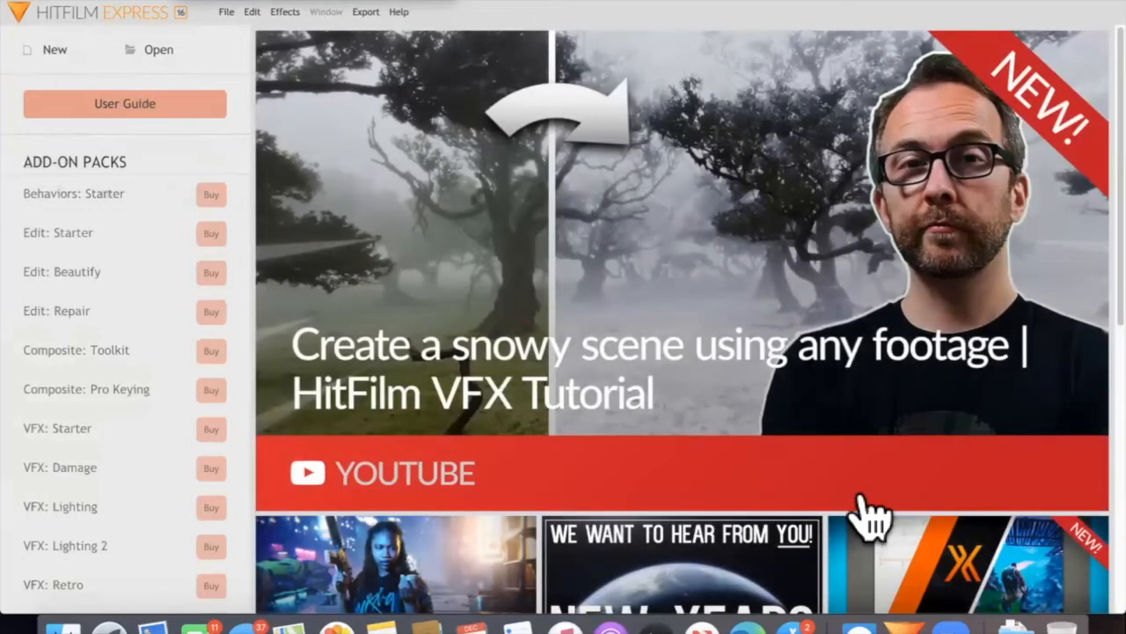
scroll(866, 518, down, 3)
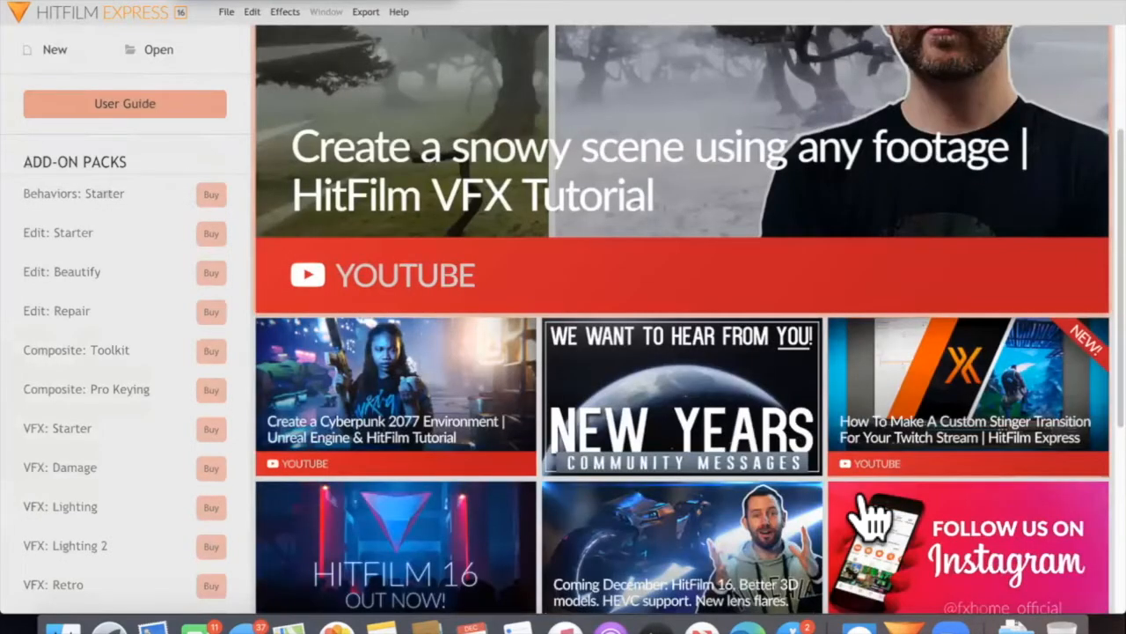
scroll(867, 518, down, 2)
scroll(866, 517, up, 2)
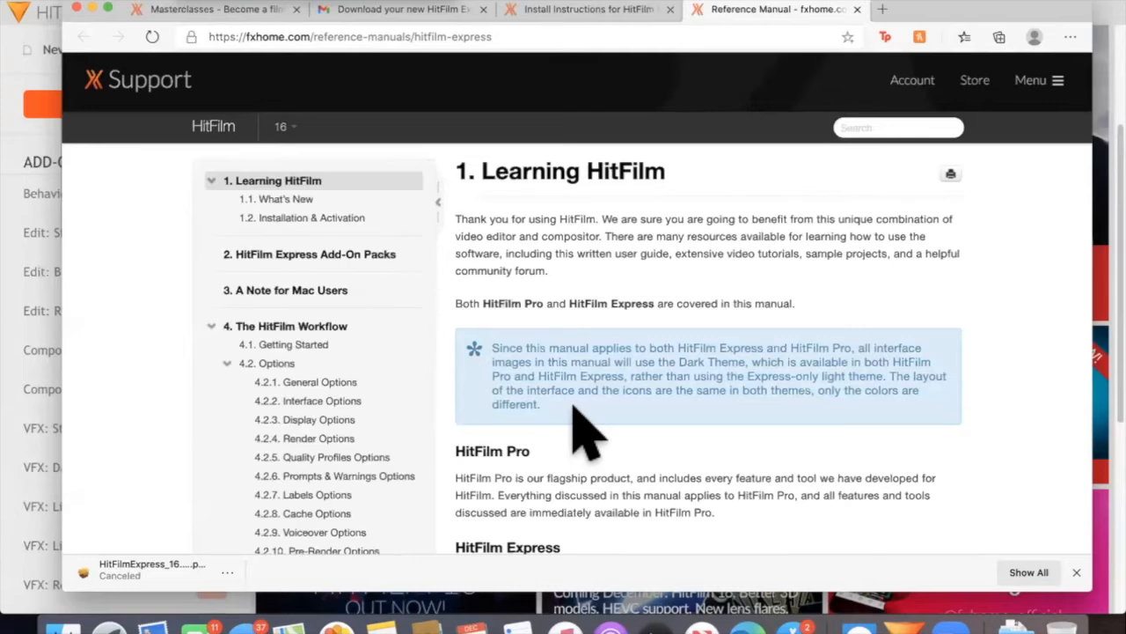
Look through the HitFilm reference manual's contents and introduction, and open its General Options topic
scroll(585, 431, down, 3)
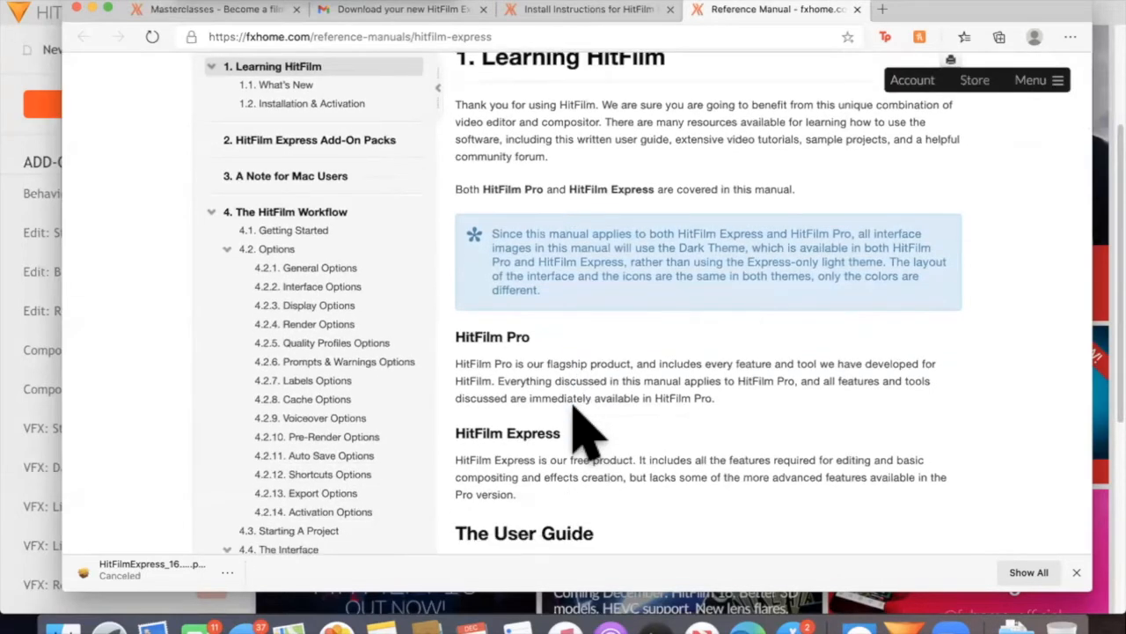
scroll(585, 431, down, 2)
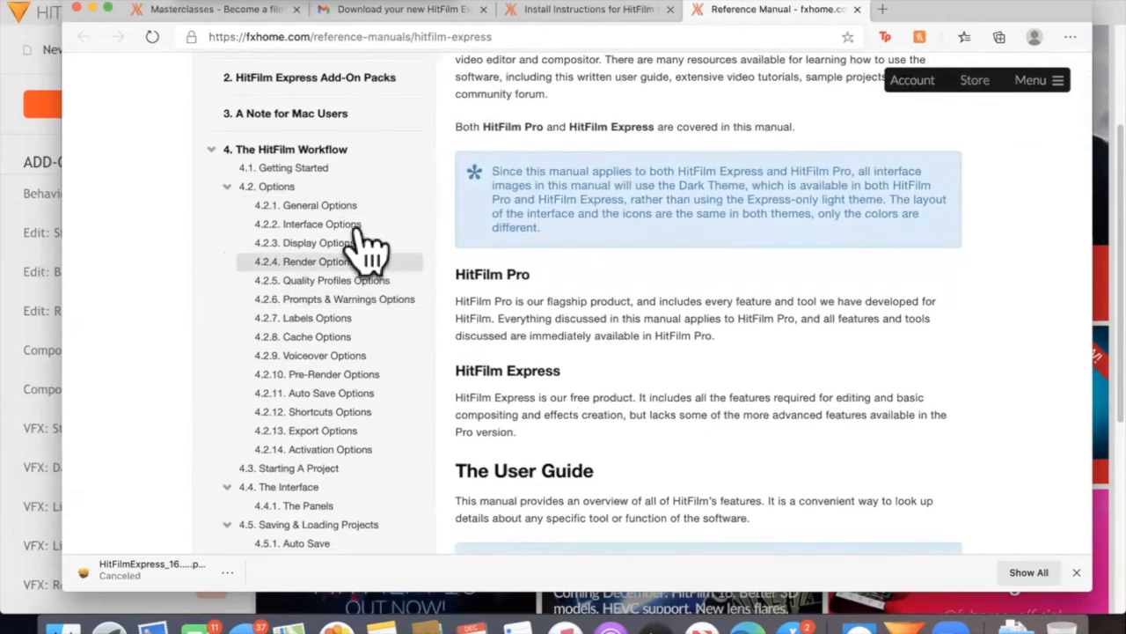
scroll(513, 352, down, 4)
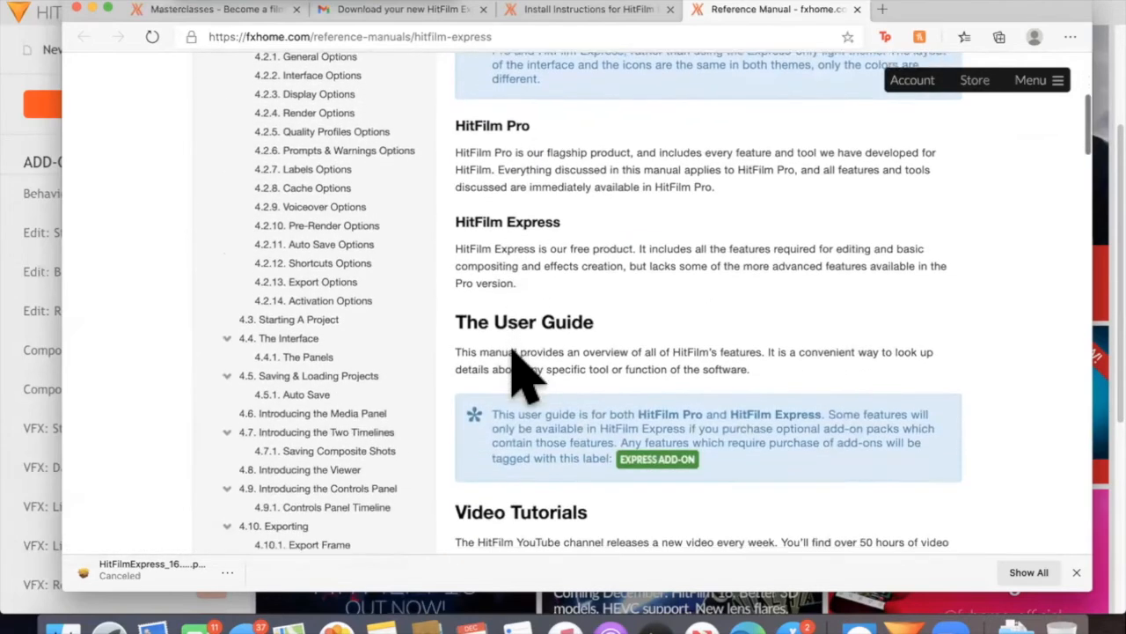
scroll(519, 369, down, 7)
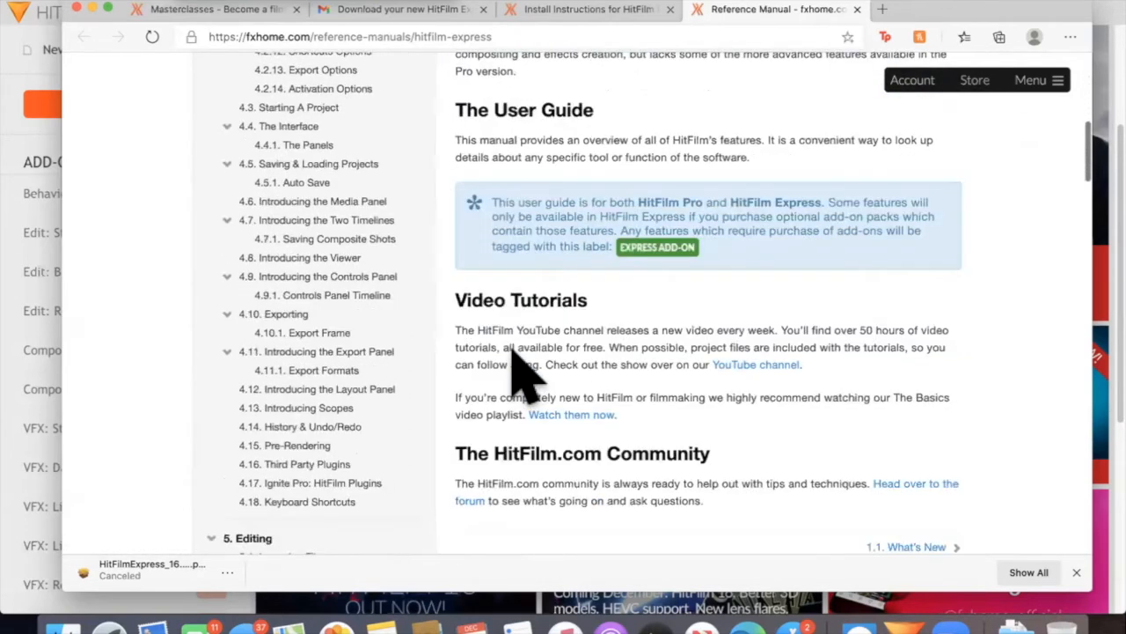
scroll(316, 211, down, 3)
scroll(339, 251, up, 10)
scroll(347, 251, up, 1)
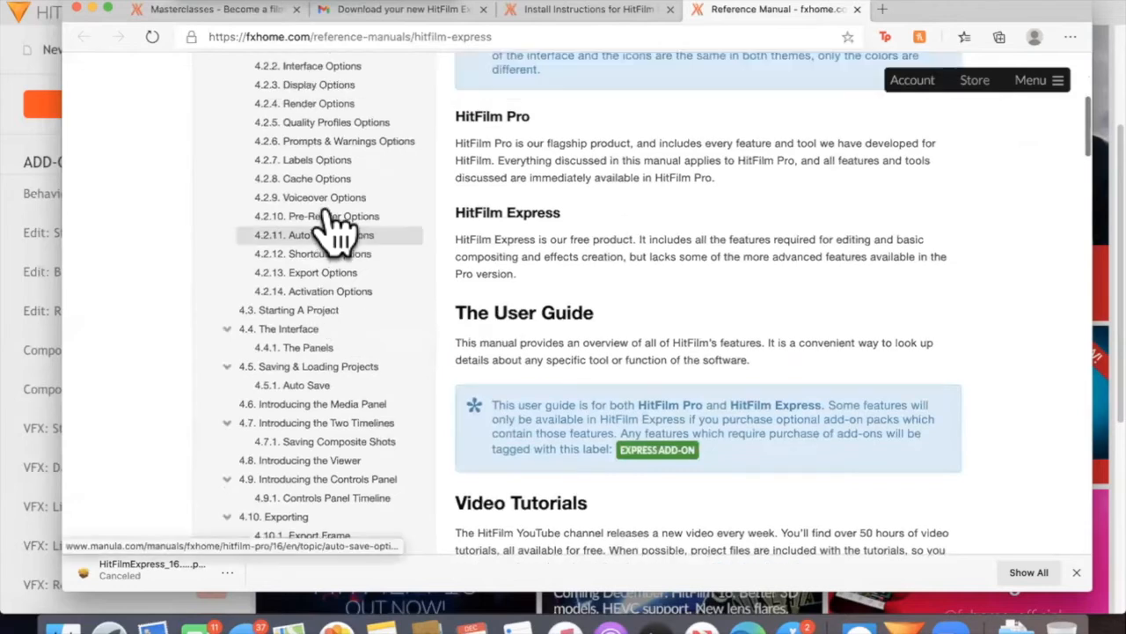
scroll(341, 226, up, 4)
click(342, 223)
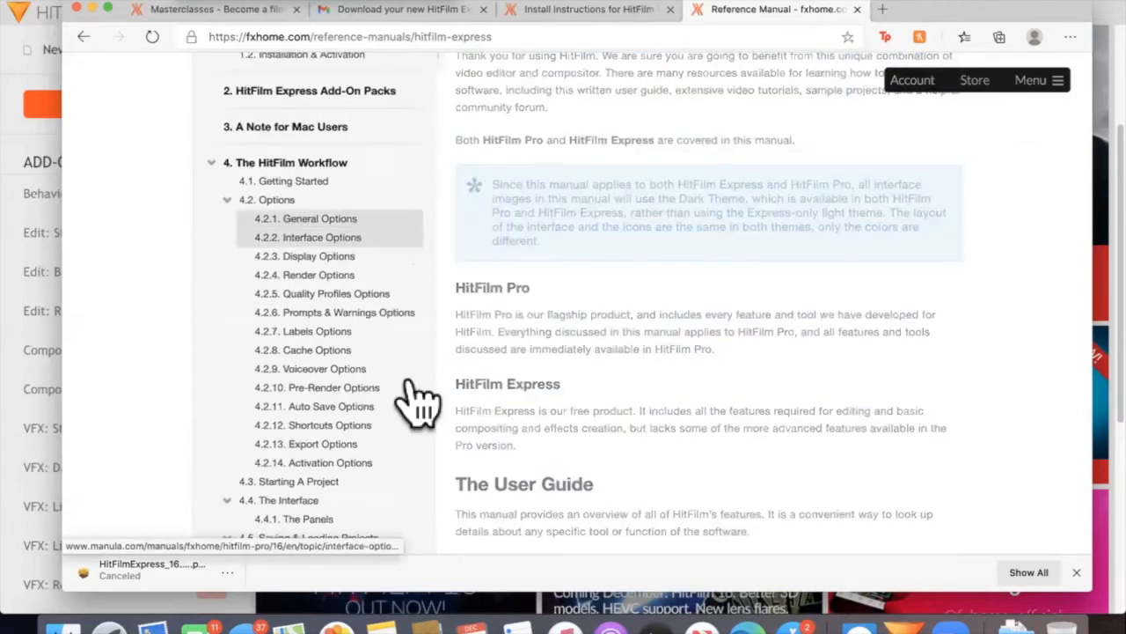
Switch to HitFilm Express and review the Editor and Rendering settings offered for a new project
click(12, 101)
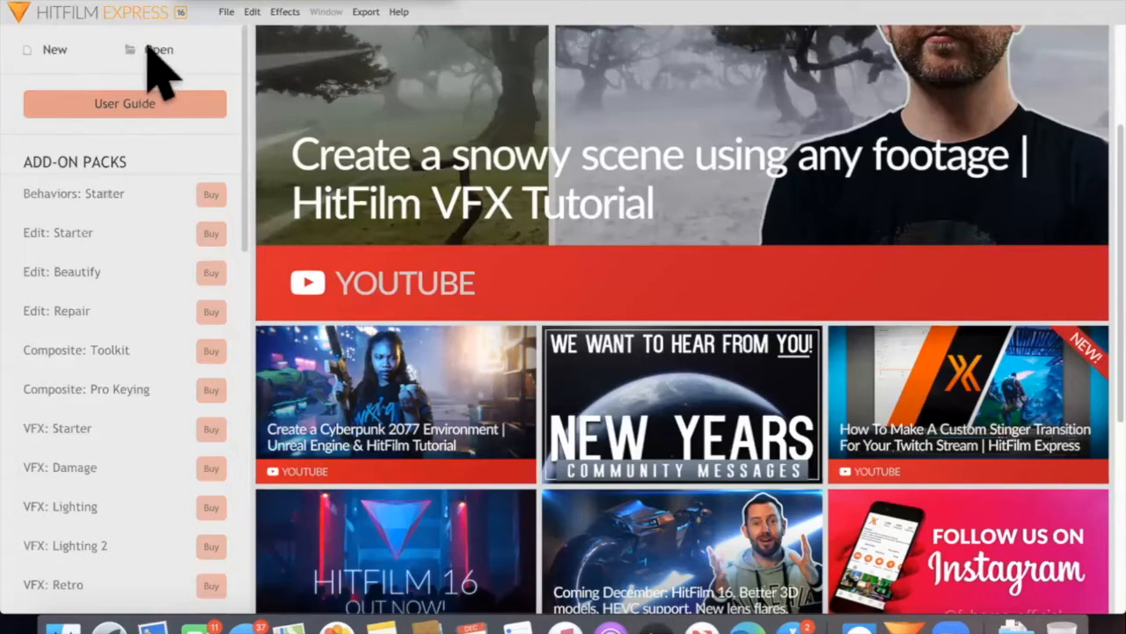
click(50, 52)
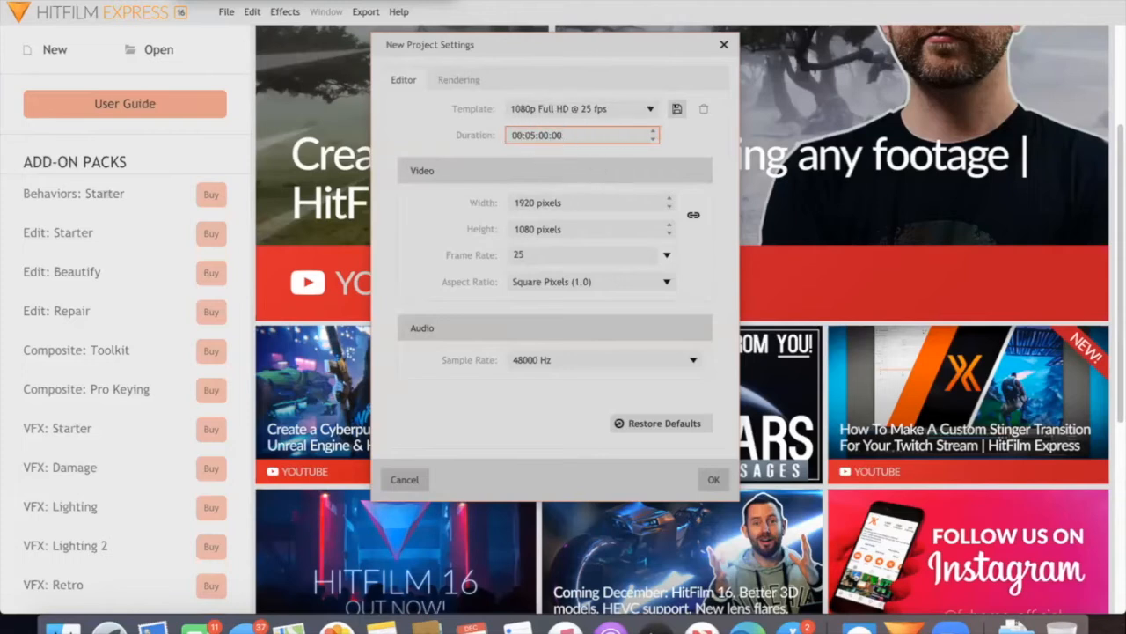
click(571, 137)
click(463, 79)
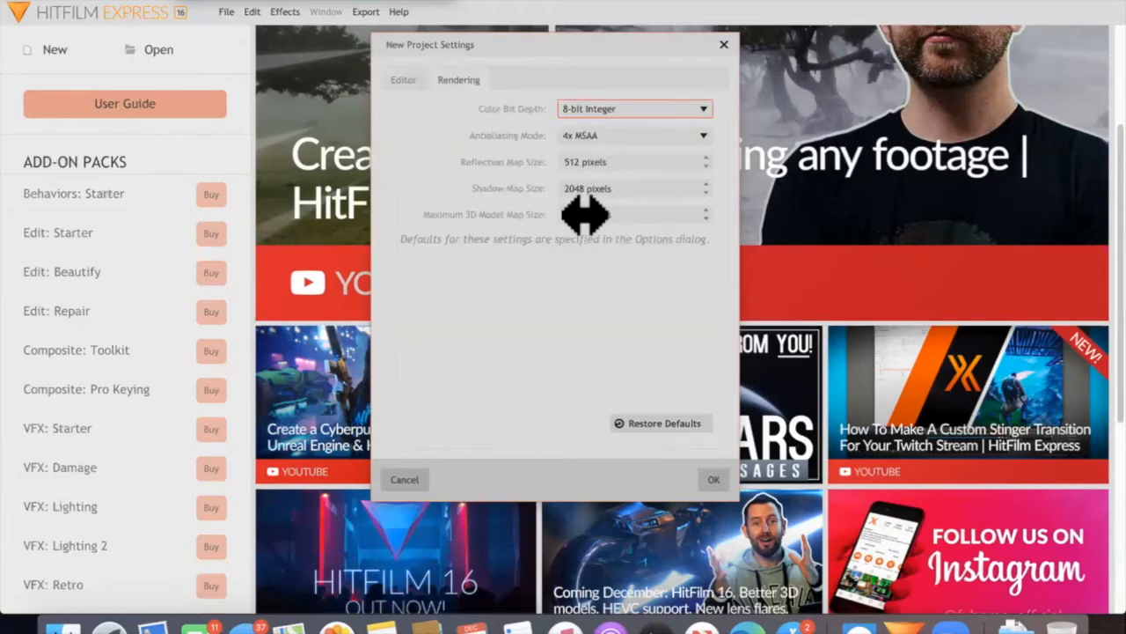
click(403, 85)
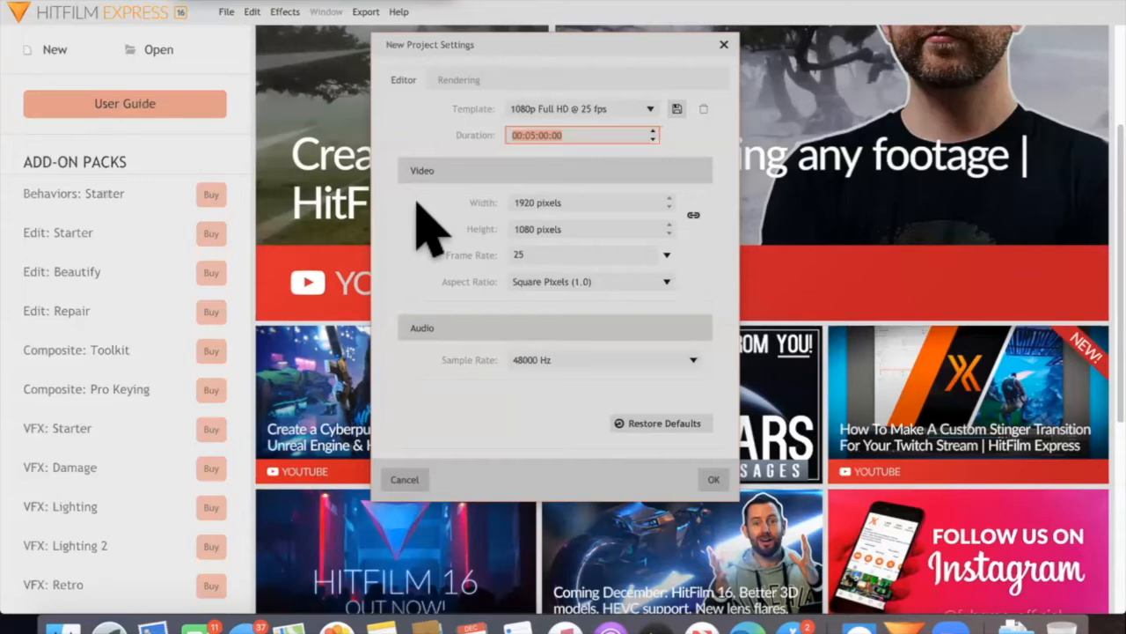
click(723, 44)
Create a new project using the 1080p Full HD @ 25 fps template with a duration of 00:05:00:00
click(38, 55)
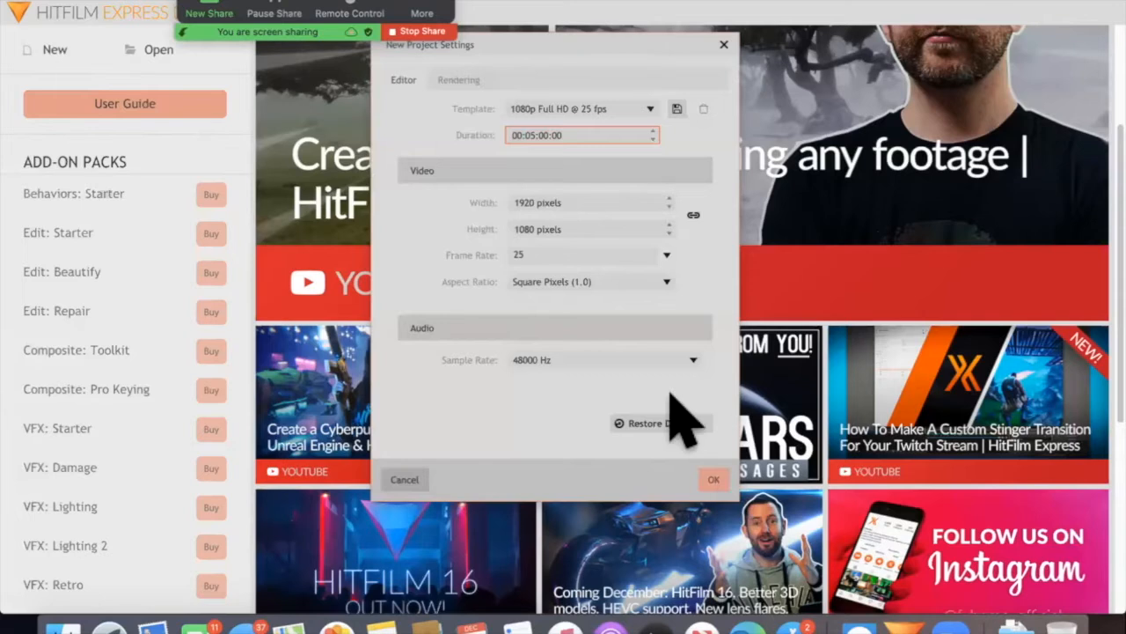
click(717, 481)
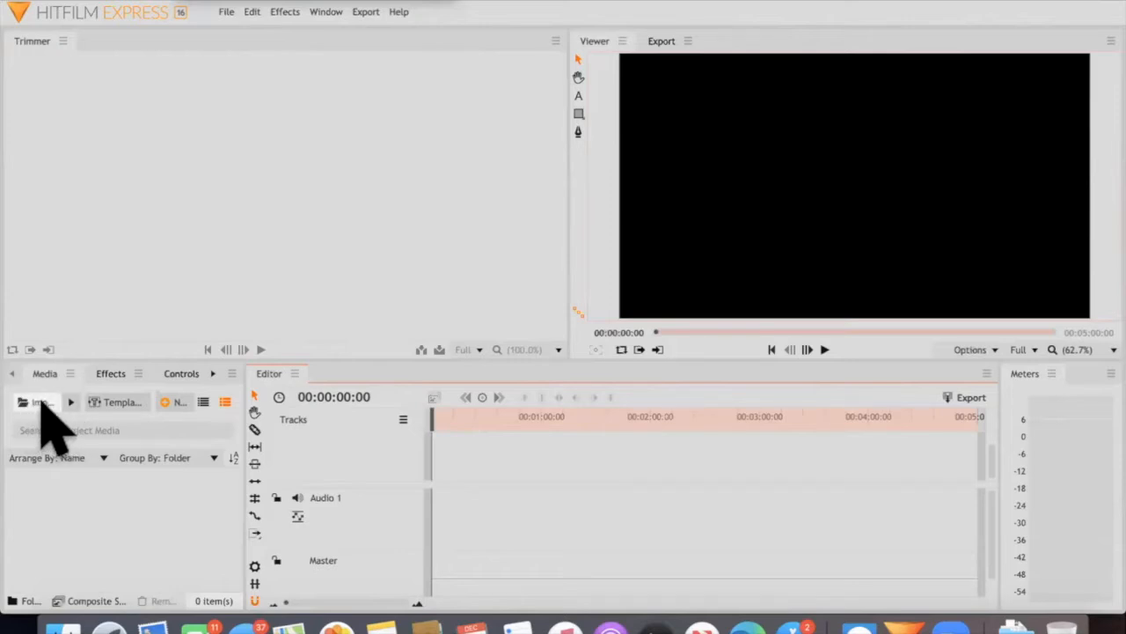
click(69, 401)
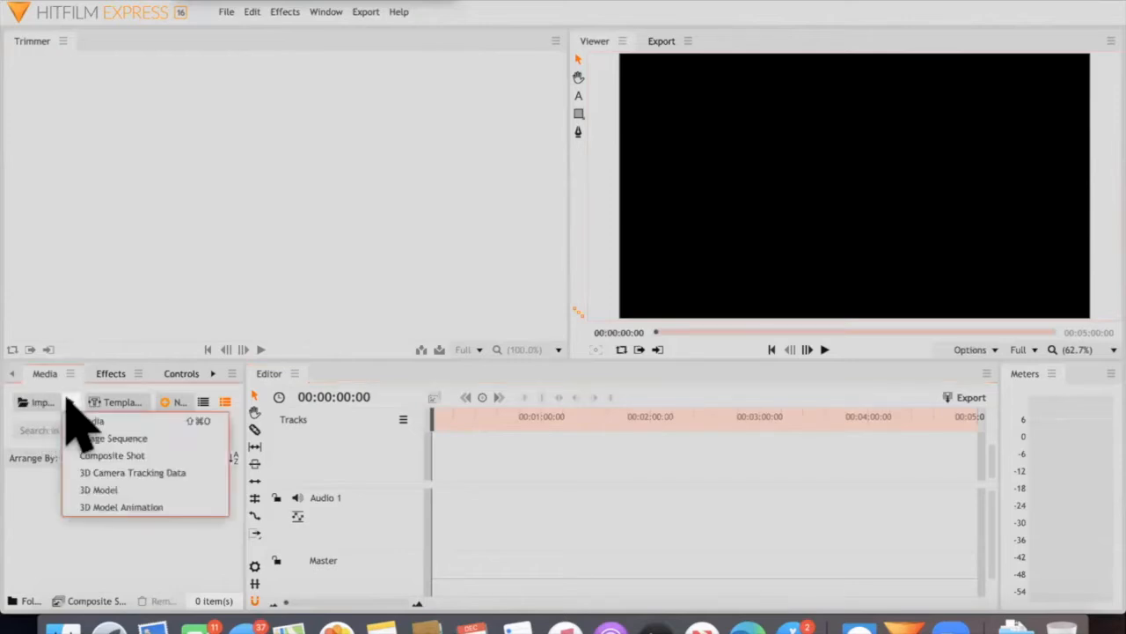
click(141, 420)
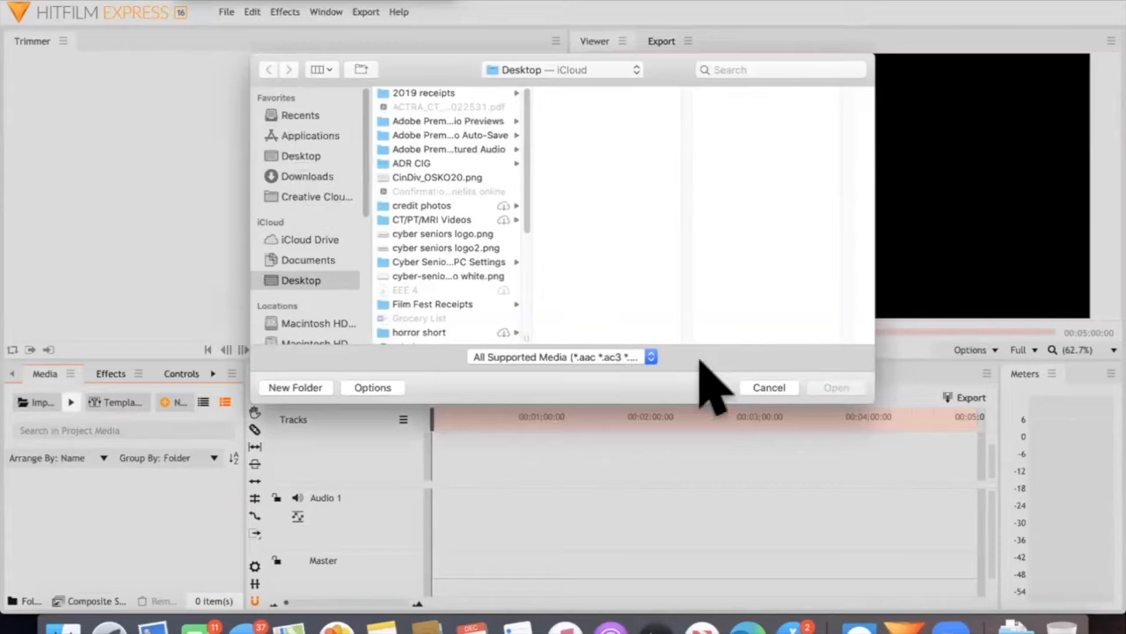
click(766, 387)
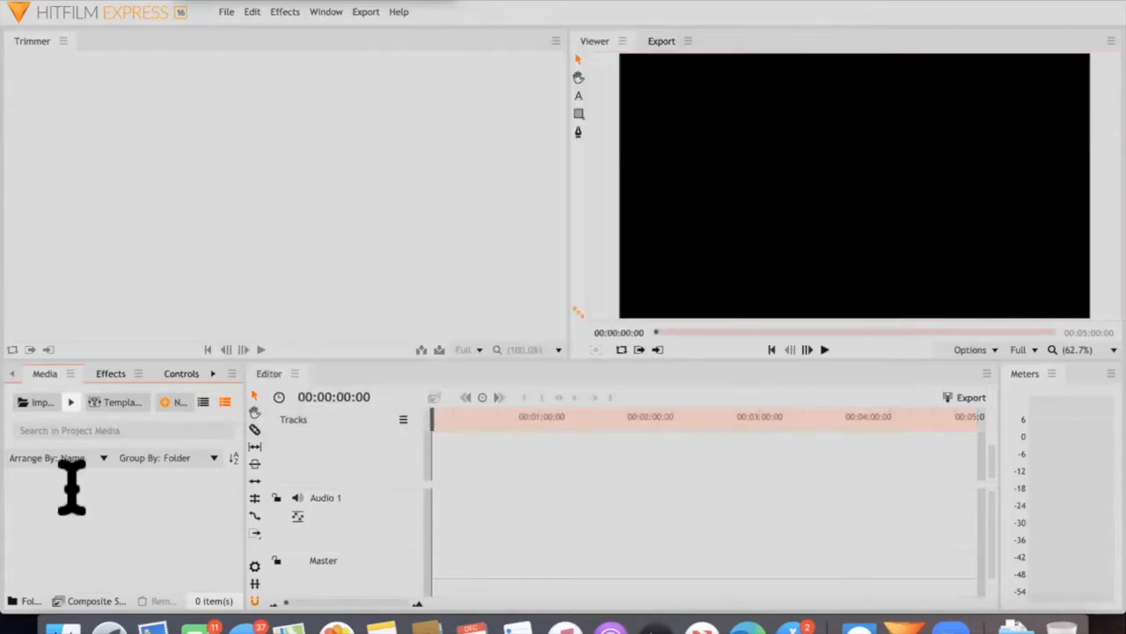
Import clips IMG_6920.MOV to IMG_6927.MOV from the Tea folder in Downloads into the project media
click(62, 619)
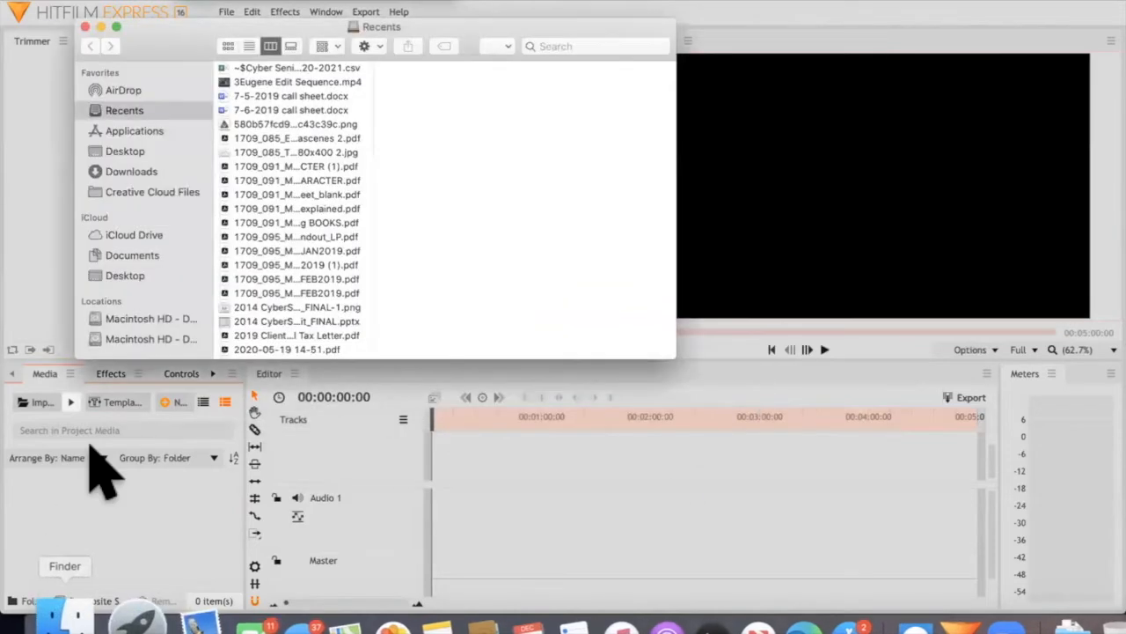
click(123, 172)
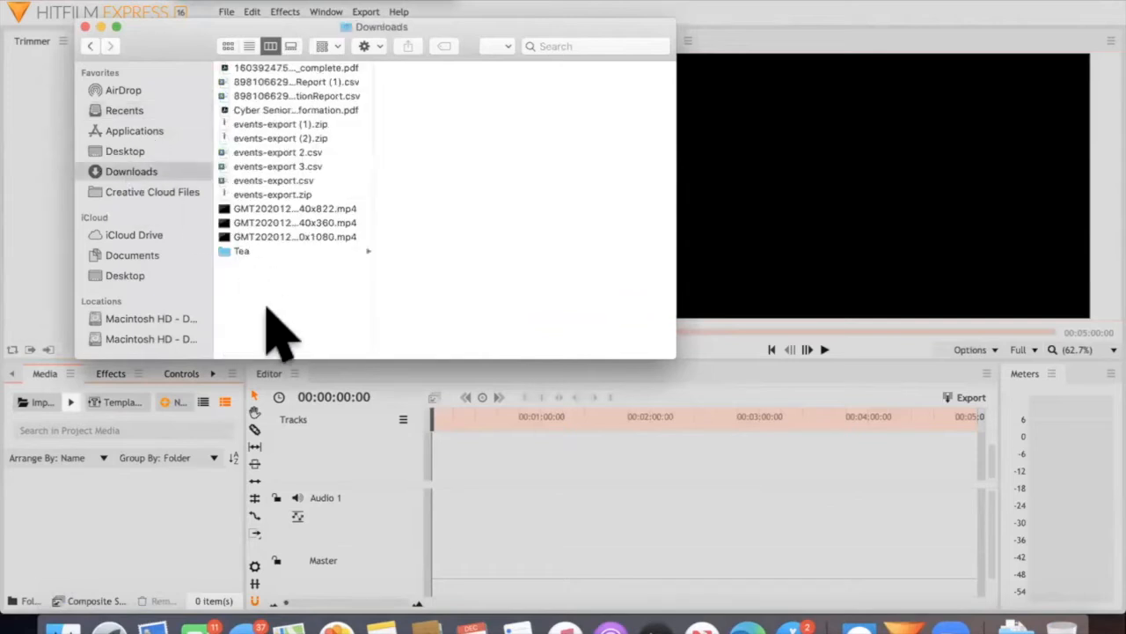
click(248, 251)
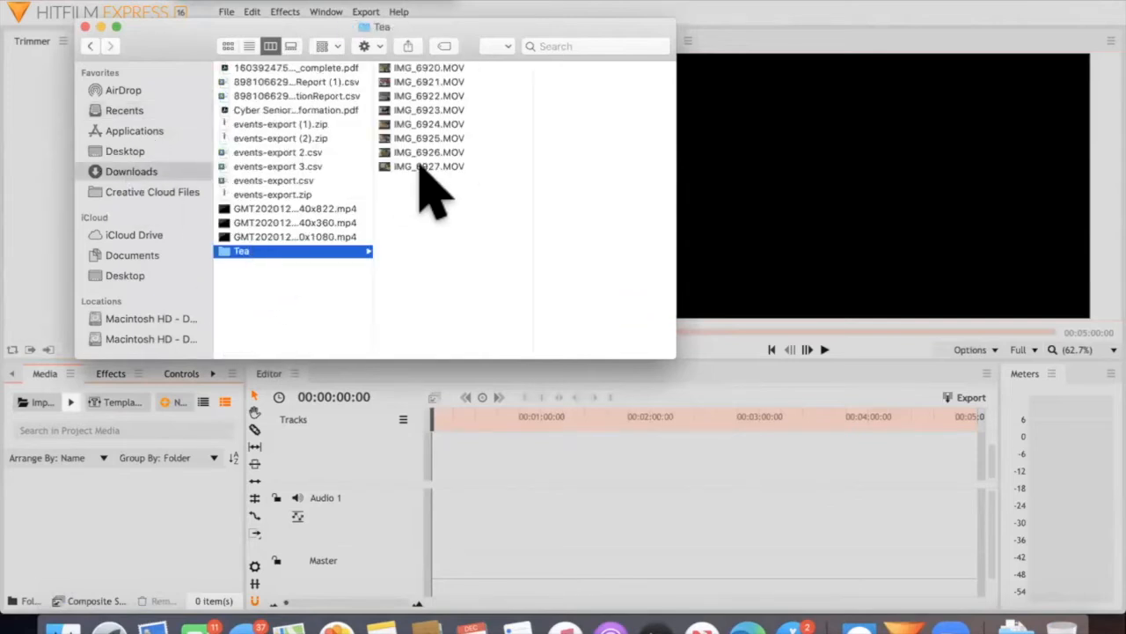
click(418, 234)
drag(419, 236, 123, 546)
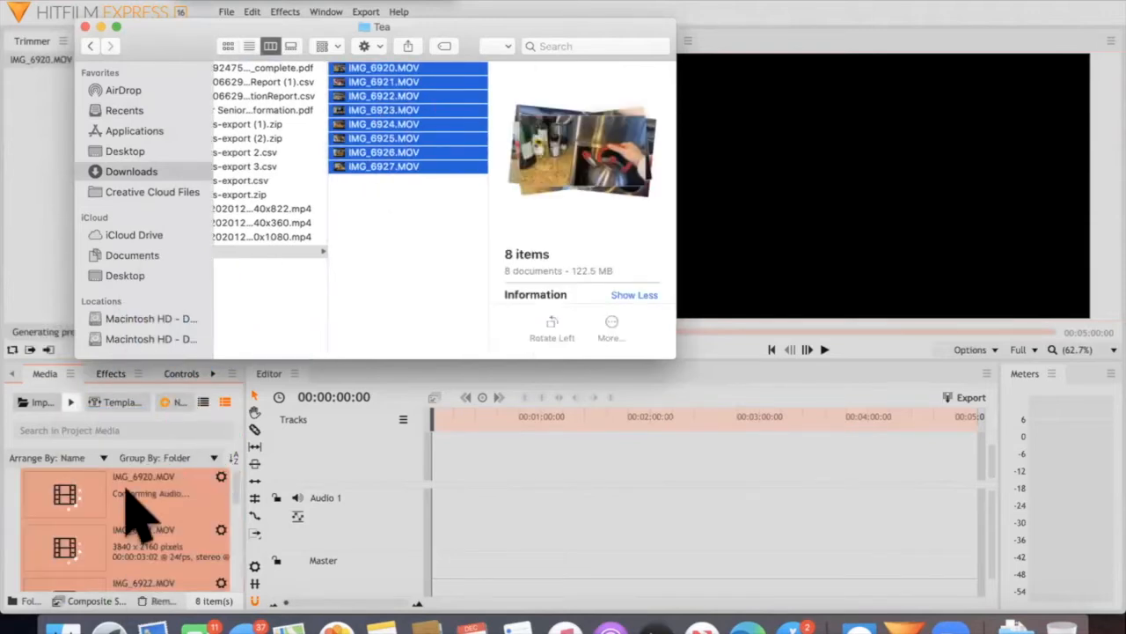
Look through the imported clips and view several in the Trimmer, including IMG_6920.MOV, IMG_6921.MOV and IMG_6922.MOV
click(88, 493)
scroll(93, 537, down, 3)
scroll(93, 541, up, 2)
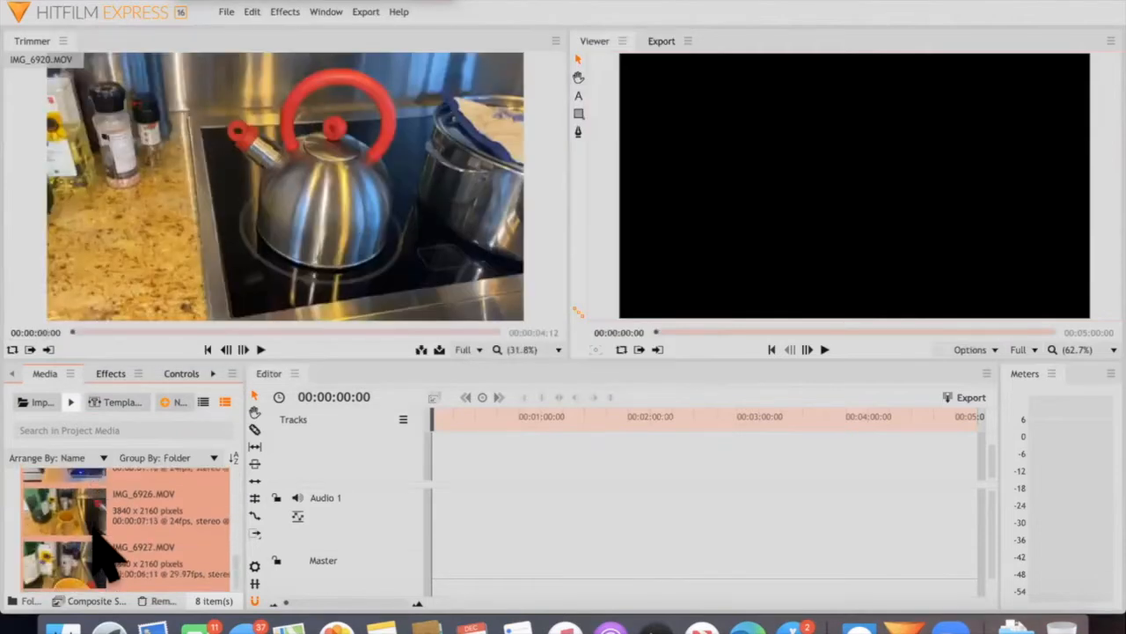
click(88, 520)
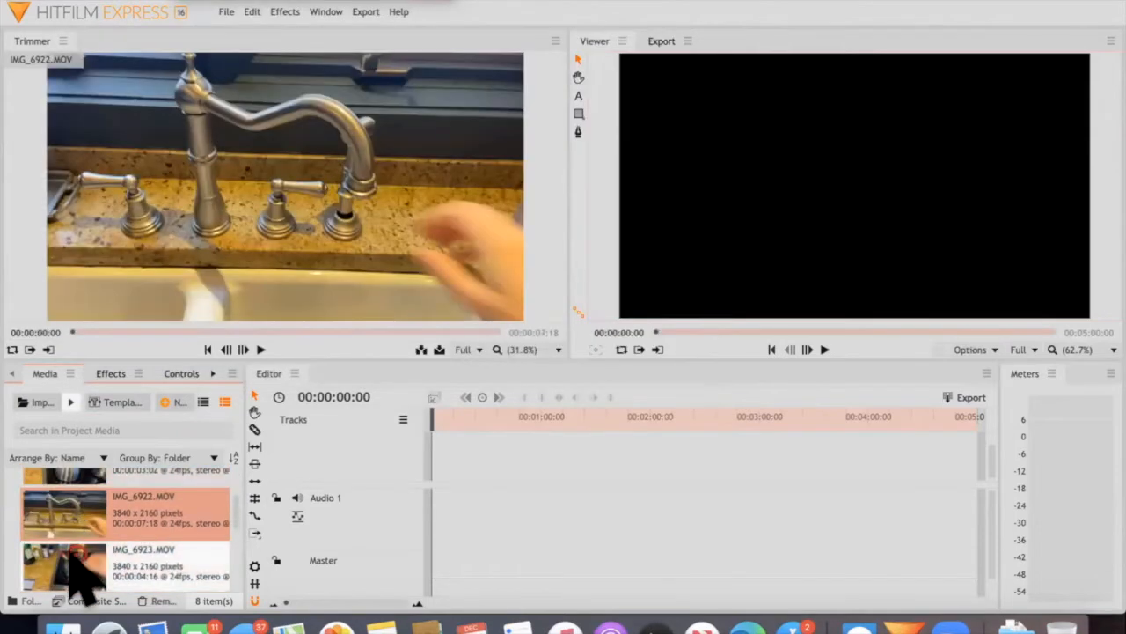
click(70, 556)
scroll(71, 540, up, 3)
click(70, 493)
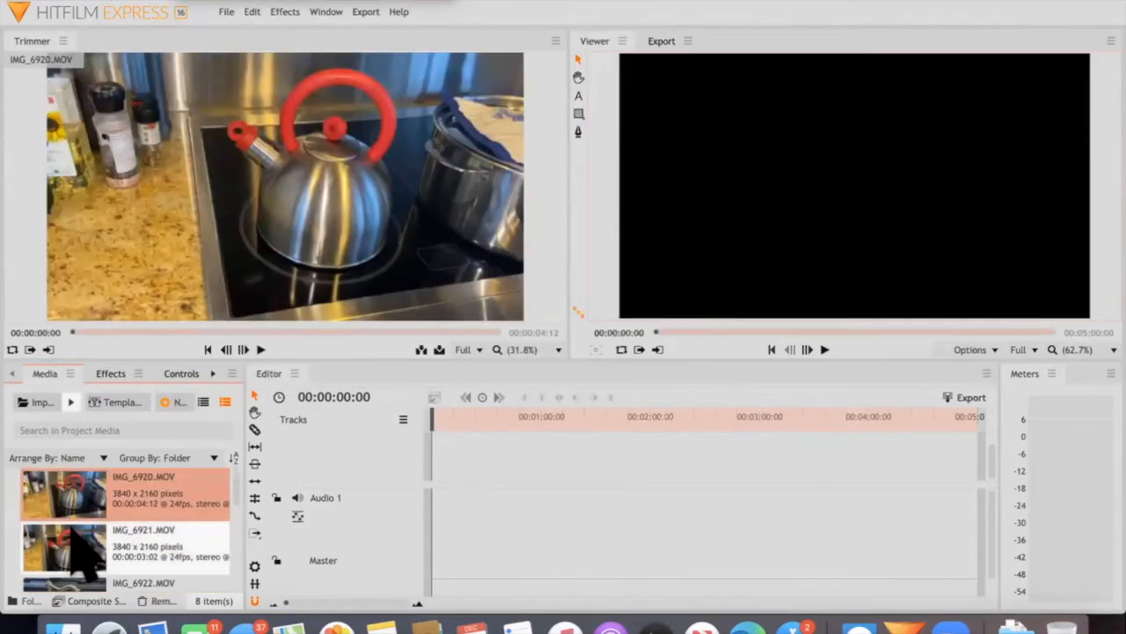
click(70, 550)
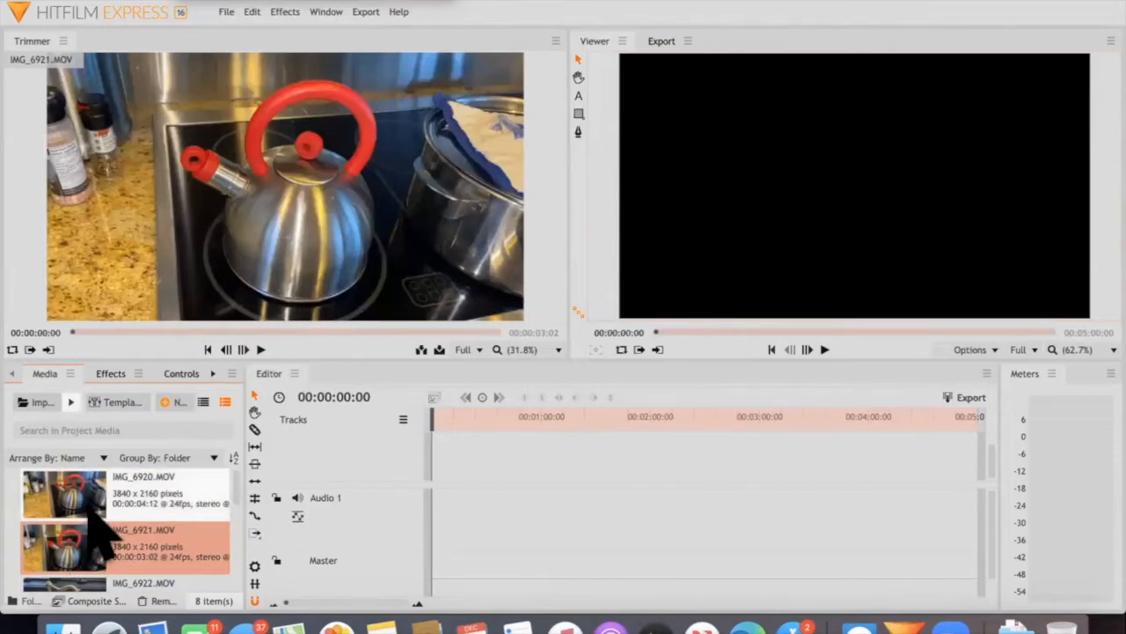
scroll(93, 519, down, 6)
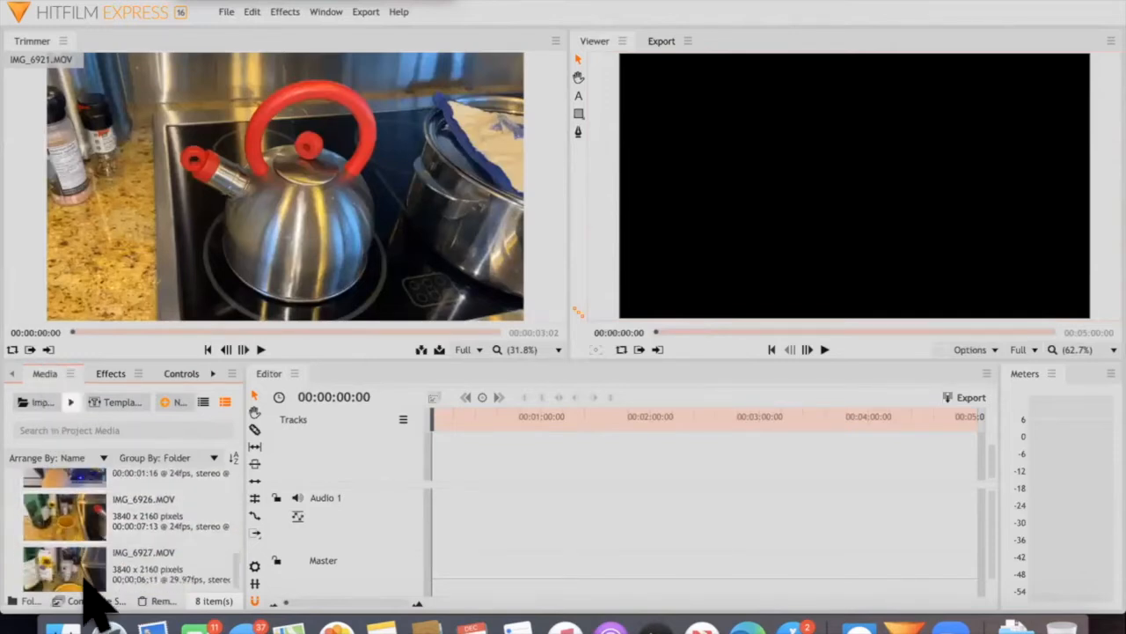
scroll(97, 510, up, 6)
click(66, 493)
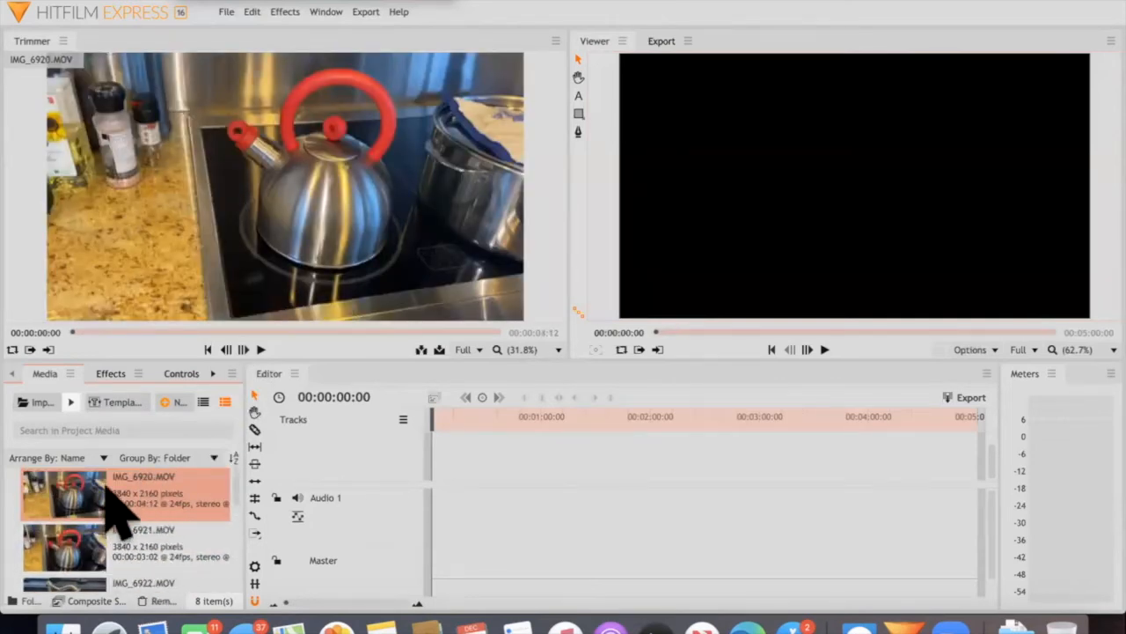
Preview the footage of IMG_6921.MOV, IMG_6923.MOV and IMG_6926.MOV by playing each clip in the Trimmer
click(79, 550)
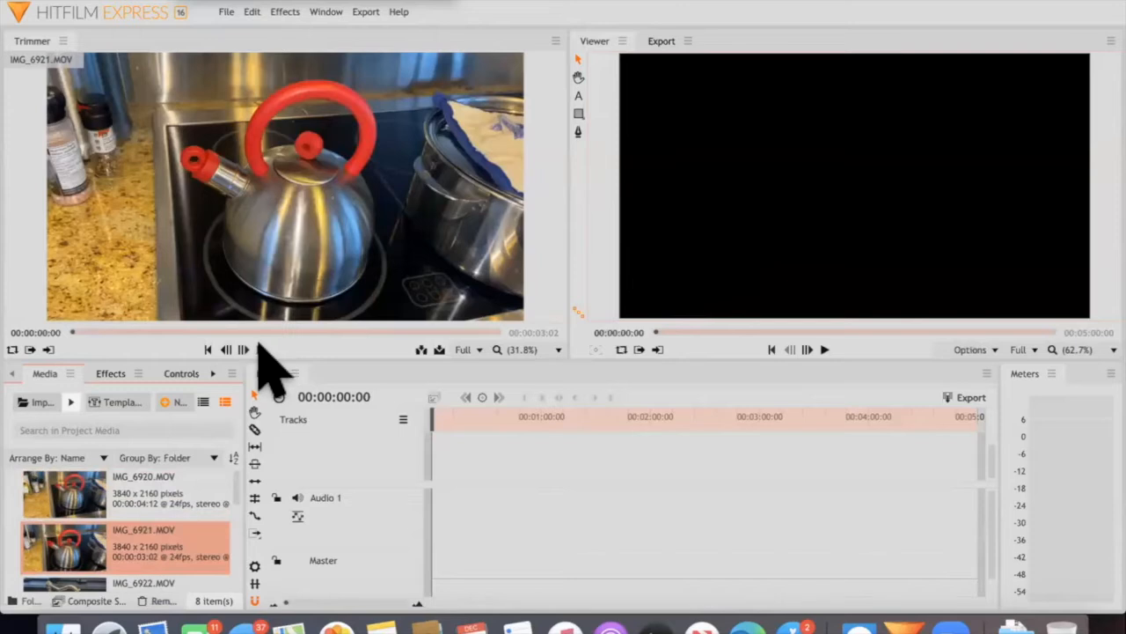
click(260, 347)
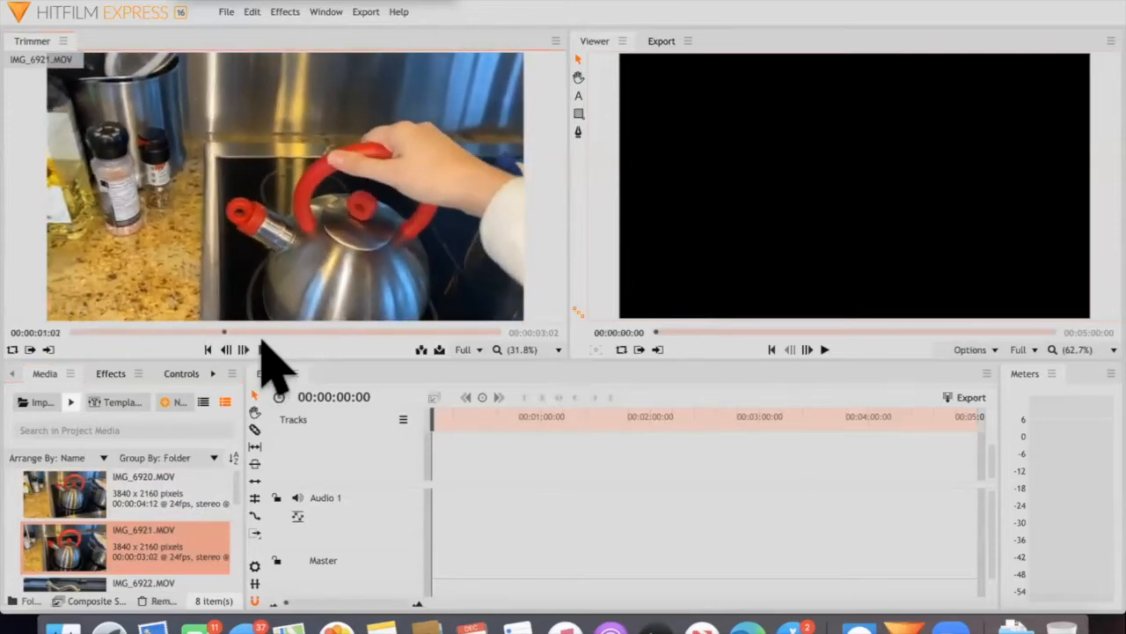
scroll(83, 563, down, 3)
click(79, 528)
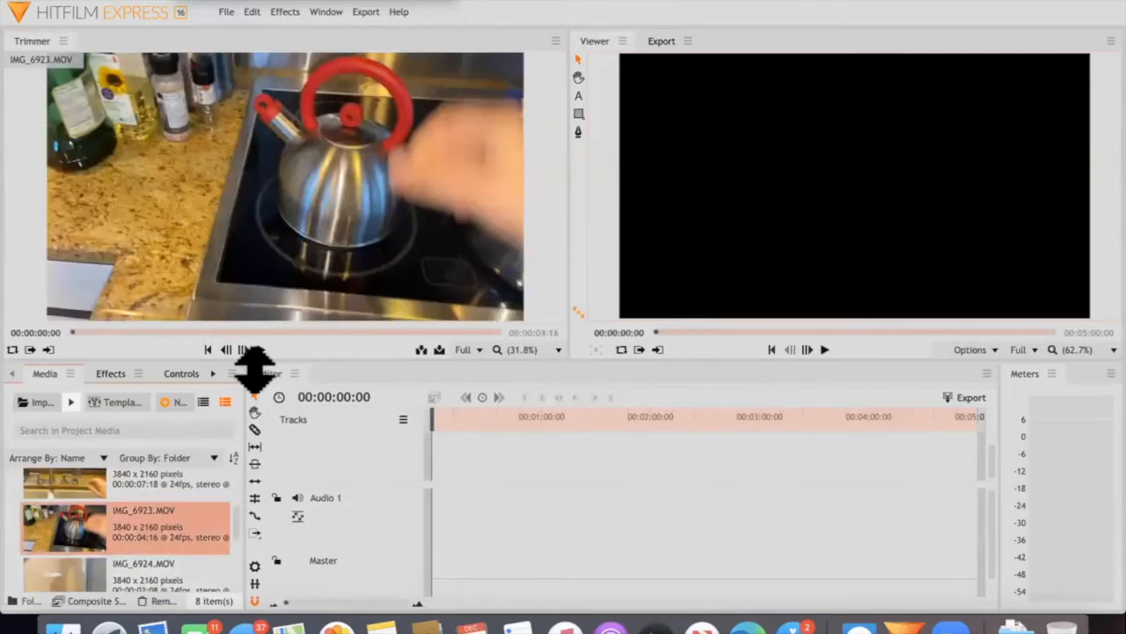
click(262, 349)
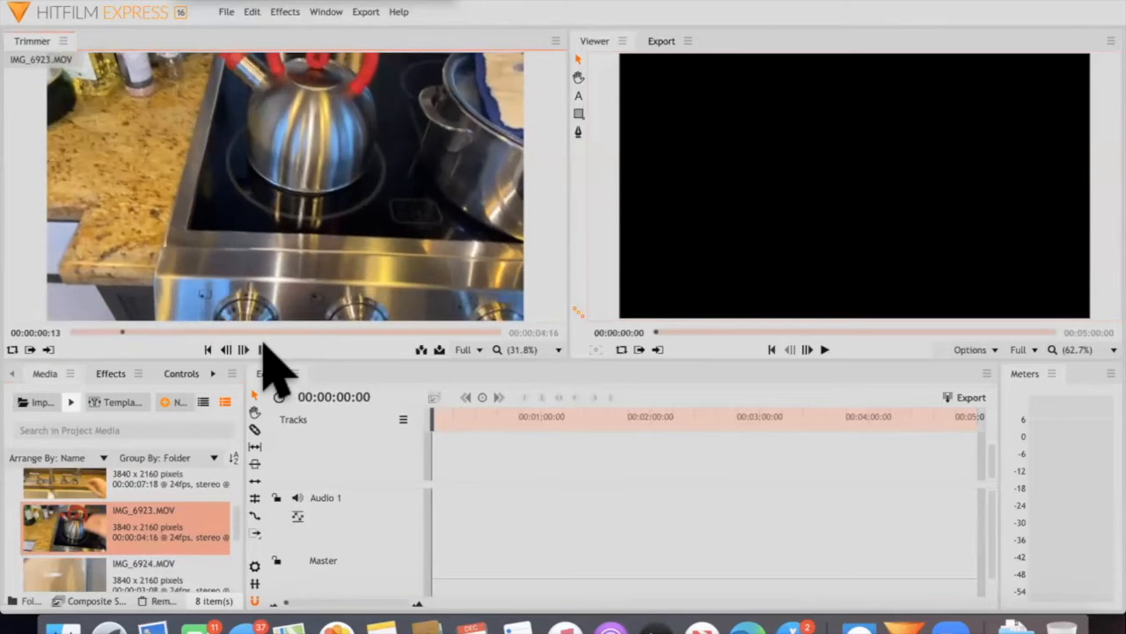
scroll(123, 457, down, 3)
click(132, 528)
click(260, 349)
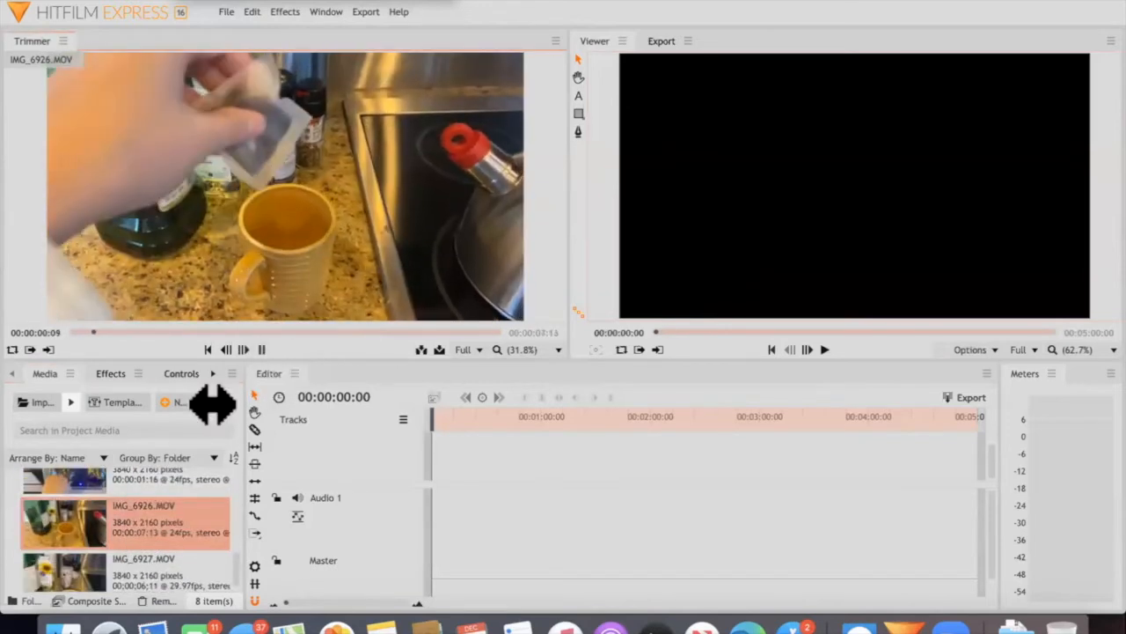
Add IMG_6921.MOV at the start of the timeline and change the Editor Sequence's settings to match the clip
scroll(123, 528, up, 5)
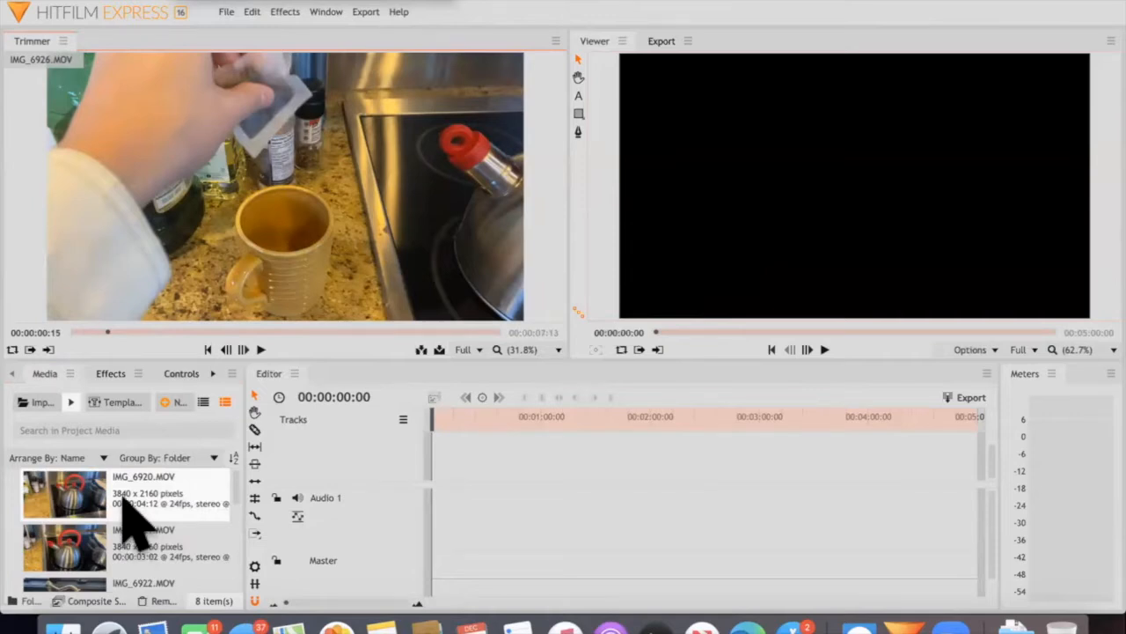
click(66, 550)
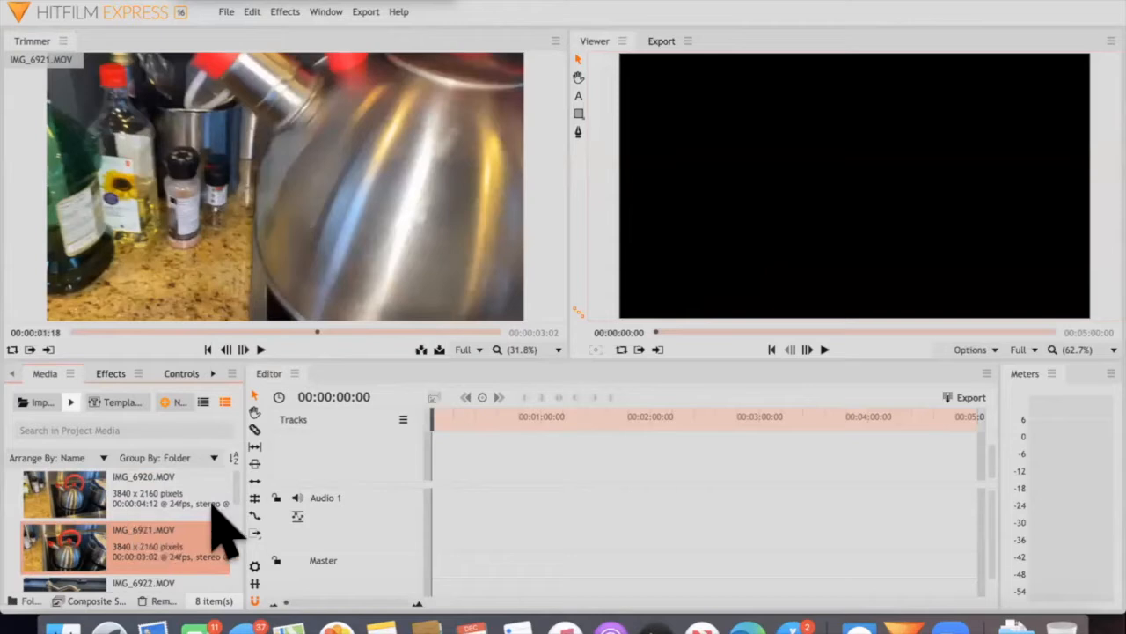
drag(393, 482, 447, 458)
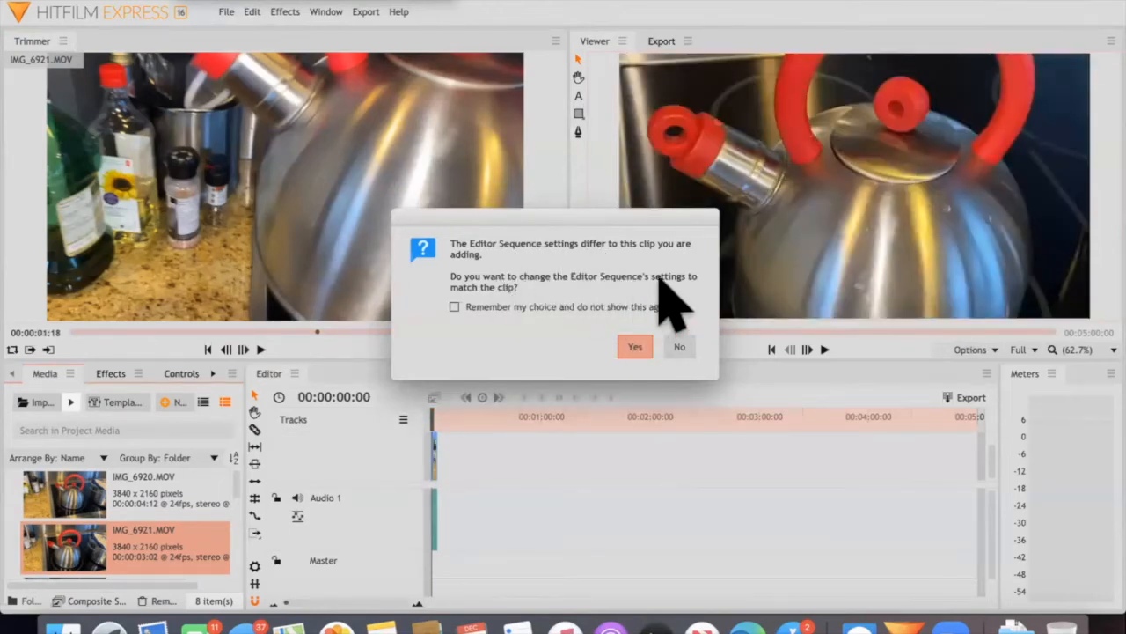
click(635, 347)
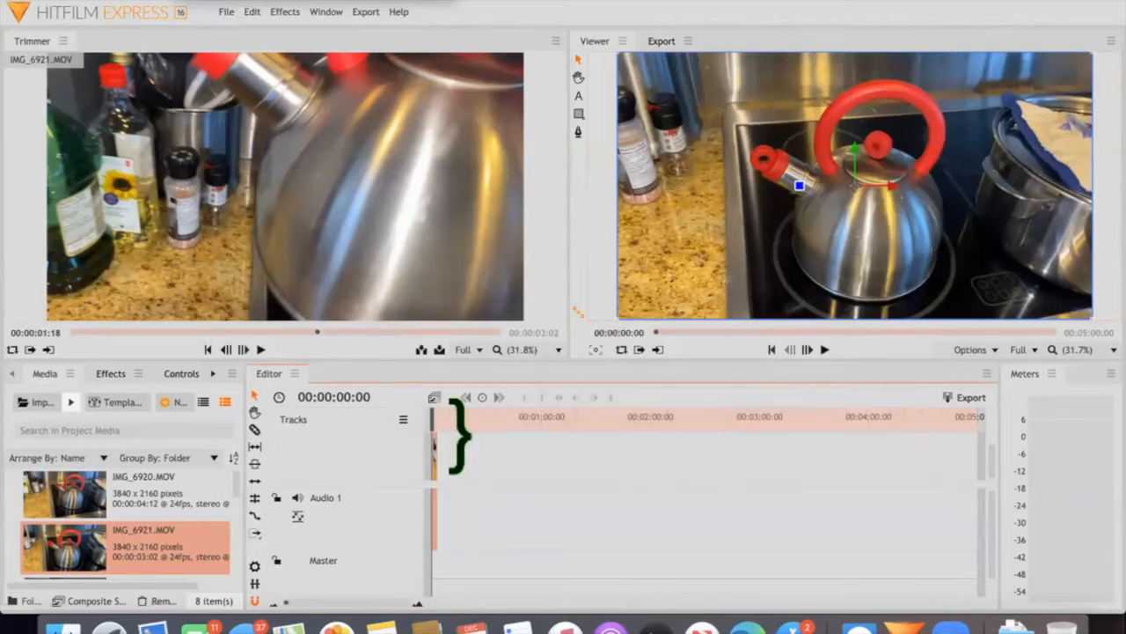
Add IMG_6922.MOV and IMG_6924.MOV to the timeline after the first clip
click(484, 451)
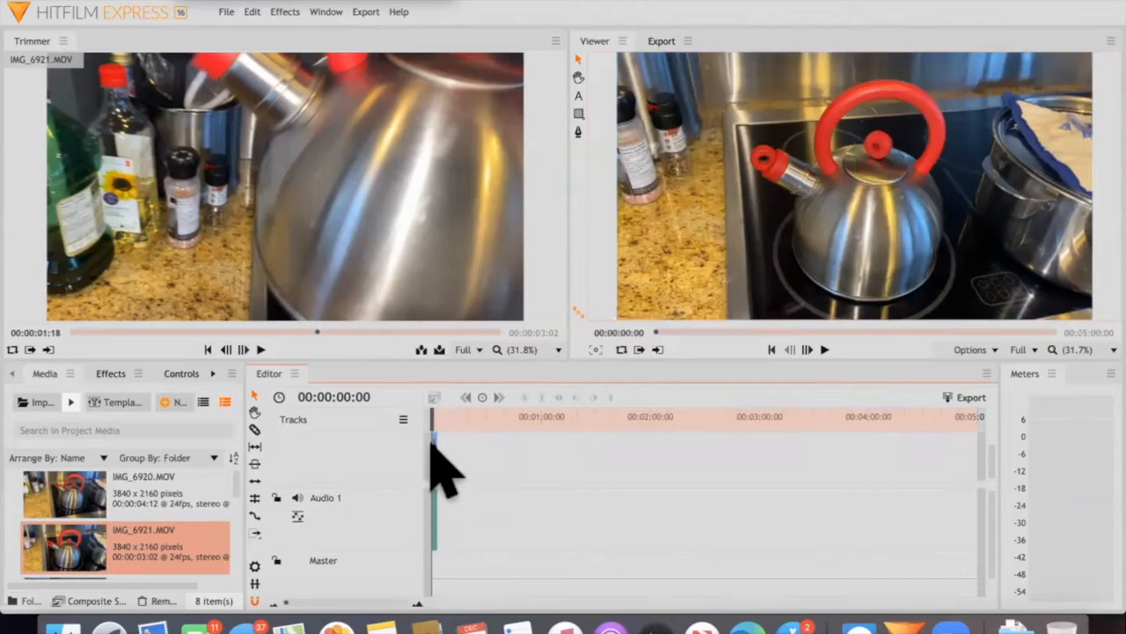
scroll(139, 541, down, 3)
click(88, 506)
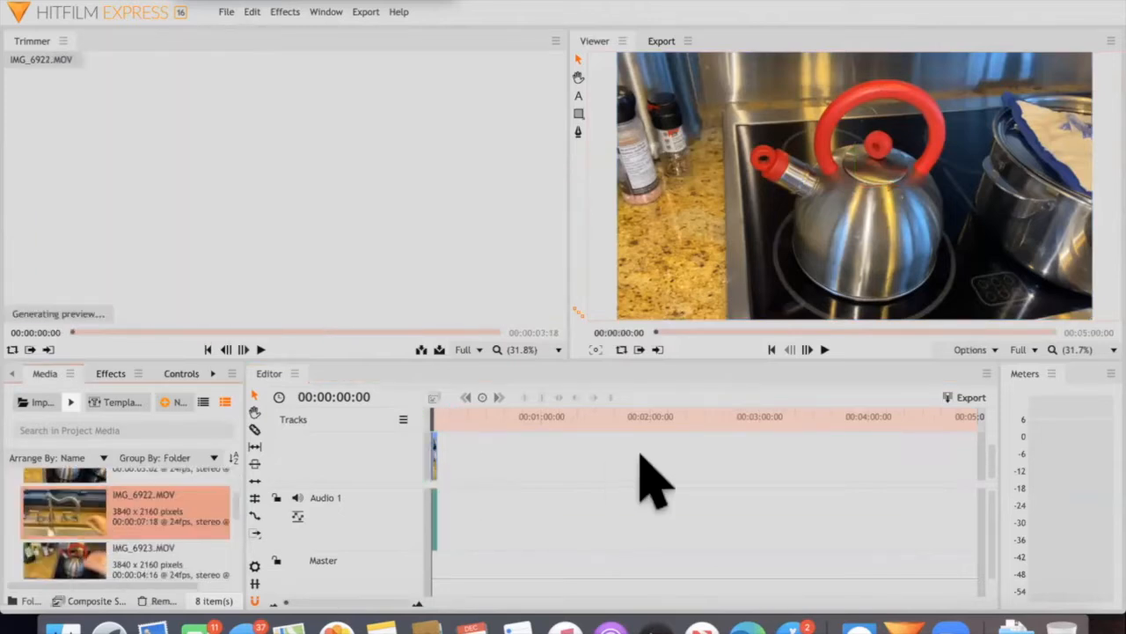
drag(449, 445, 437, 446)
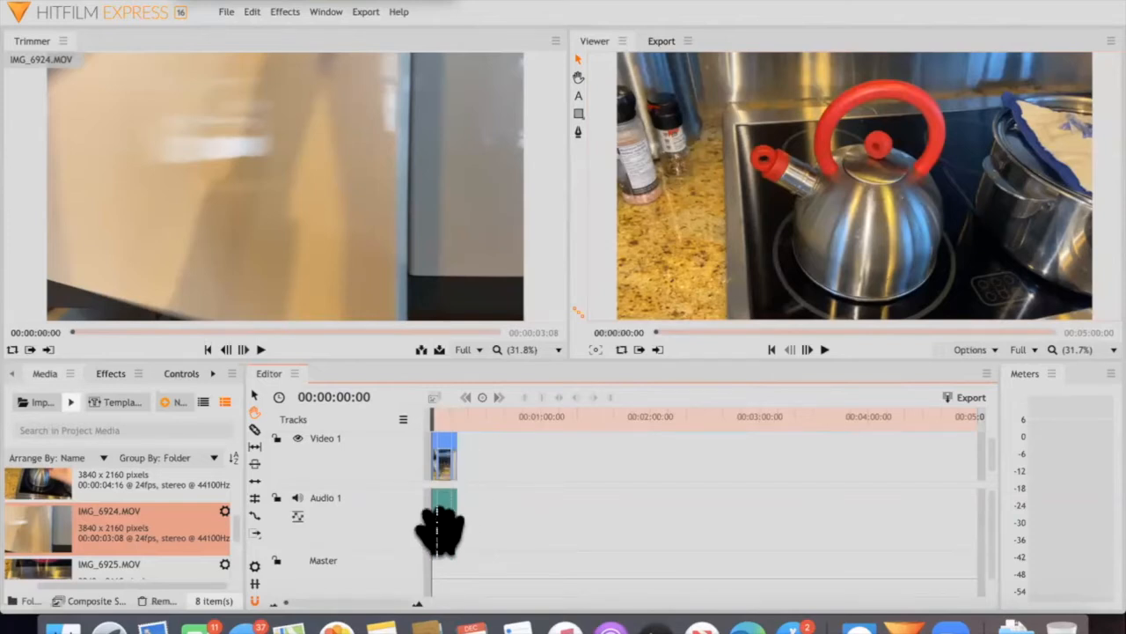
drag(220, 564, 437, 552)
scroll(186, 547, down, 2)
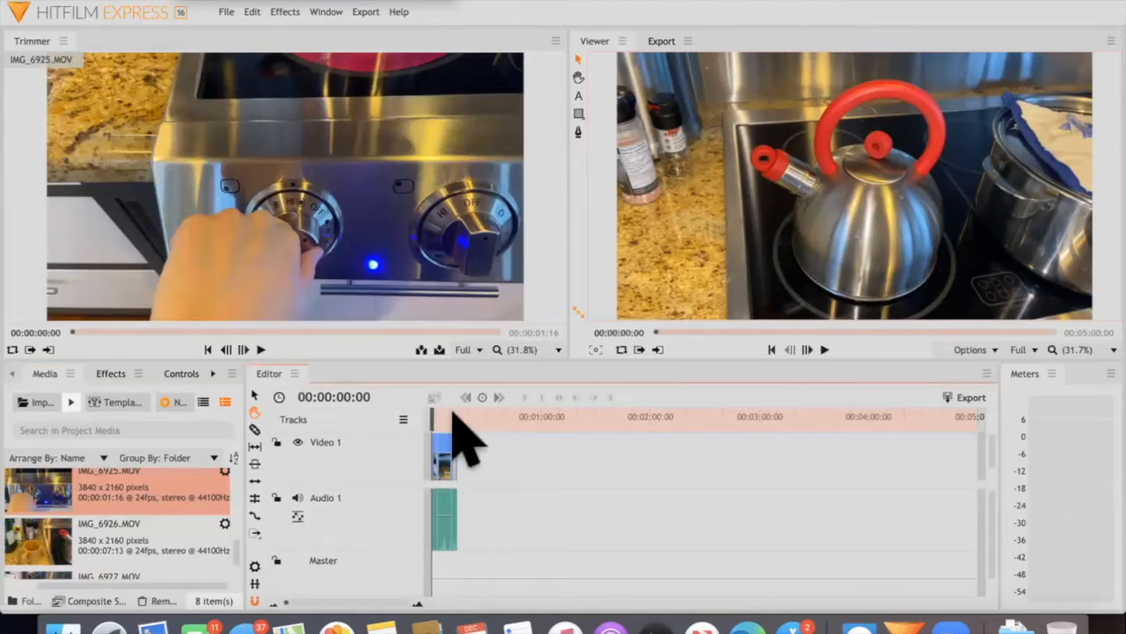
Play back the assembled clips in the Viewer and return the playhead to the start of the timeline
key(space)
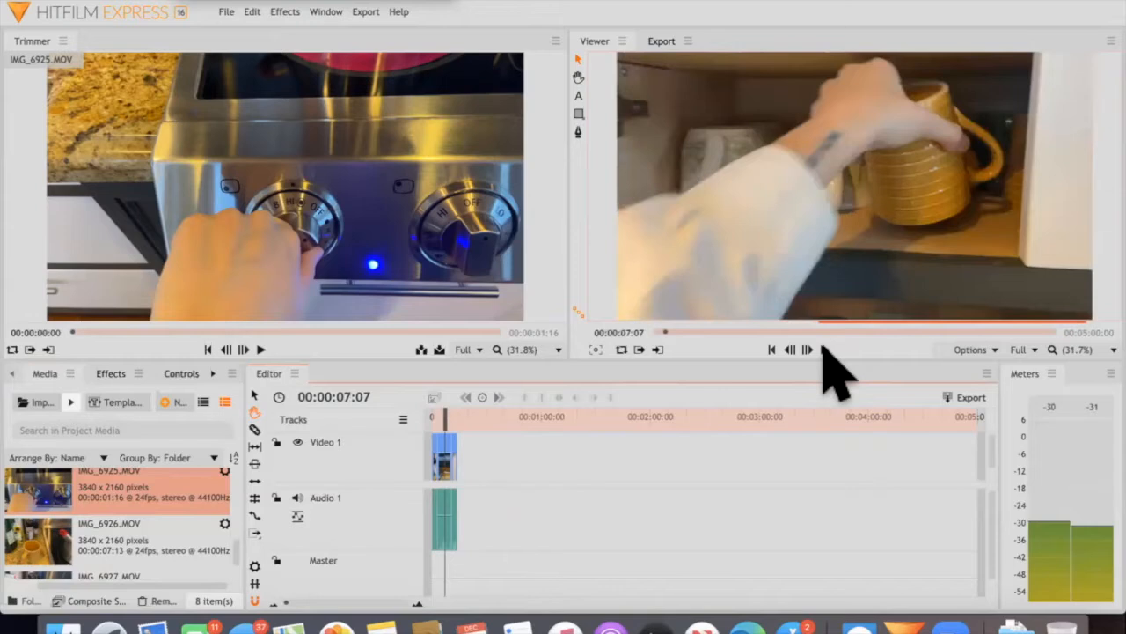
click(825, 349)
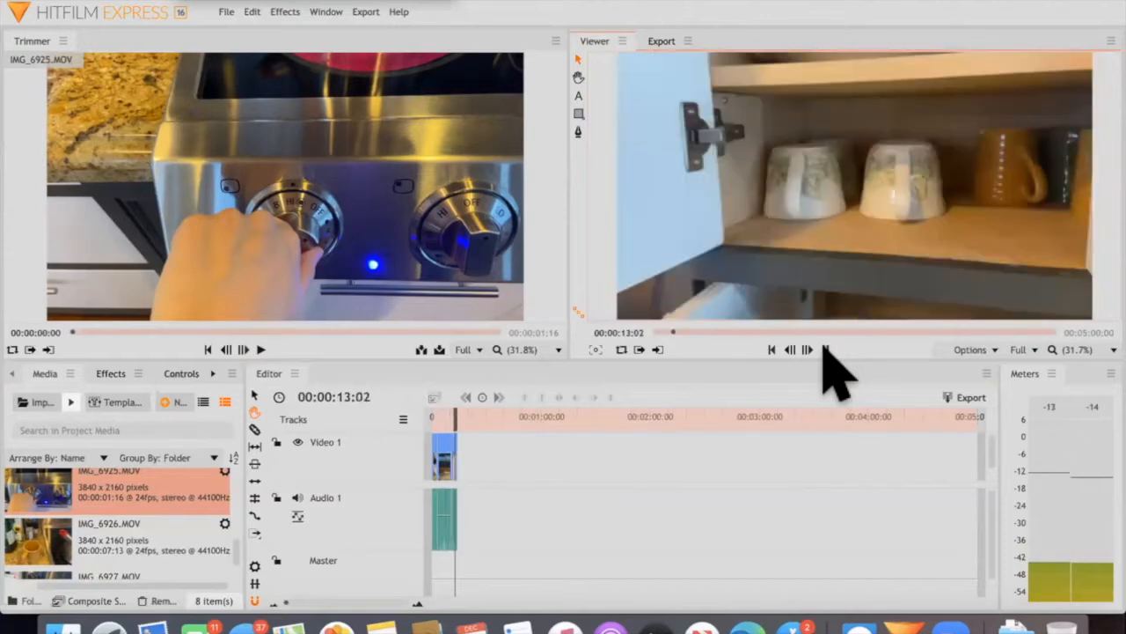
click(824, 349)
drag(447, 420, 408, 418)
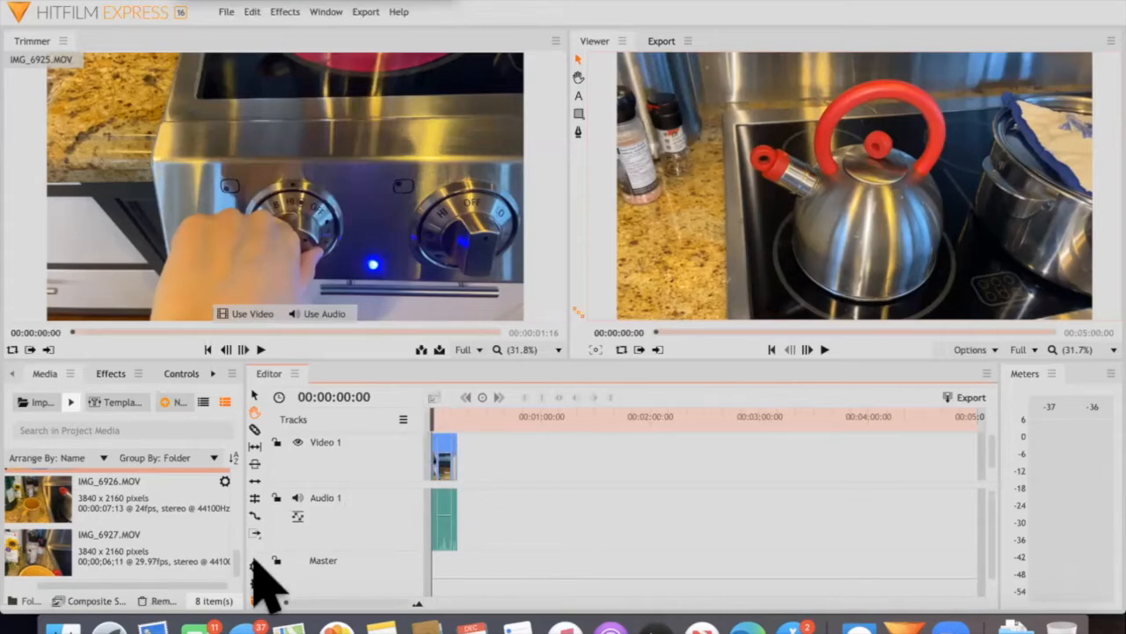
Shorten the timeline's duration in the project settings
click(255, 565)
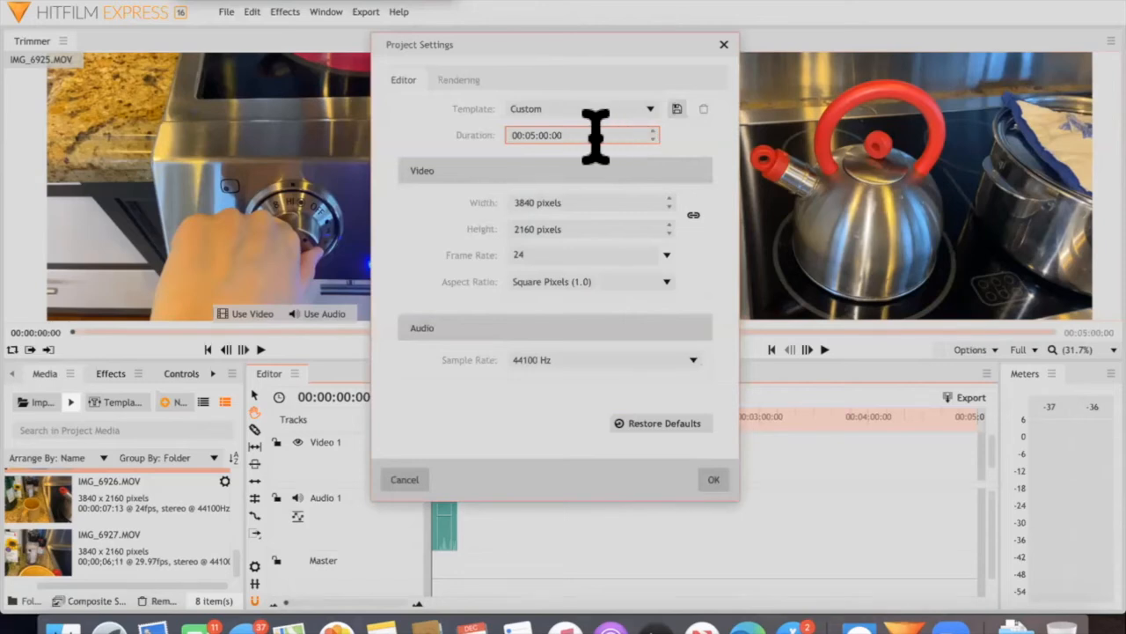
text(5)
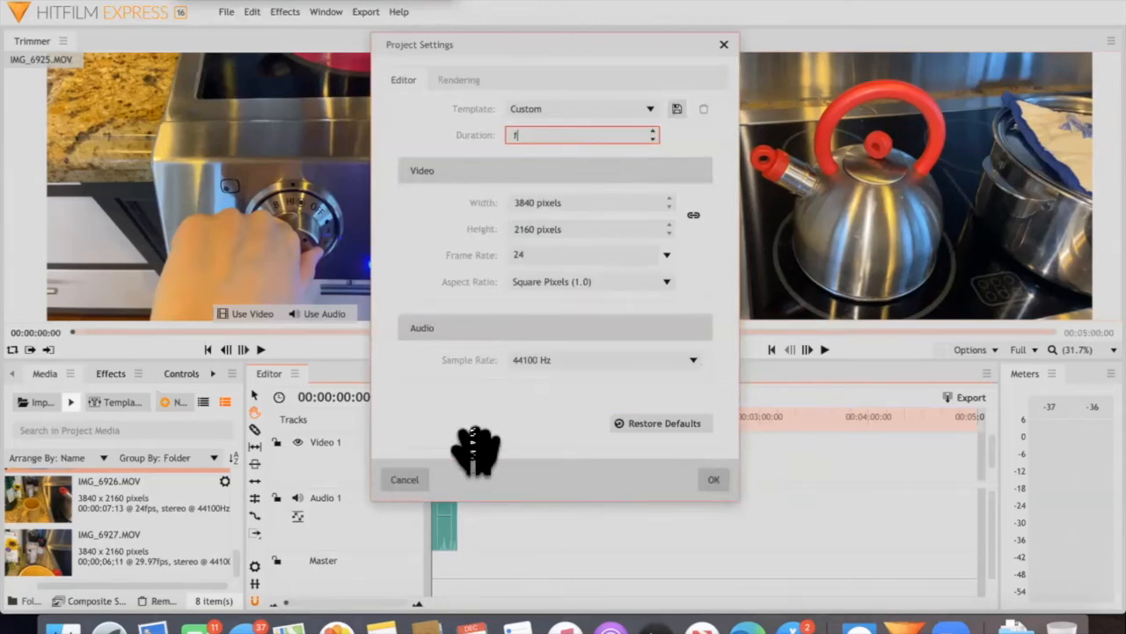
key(Return)
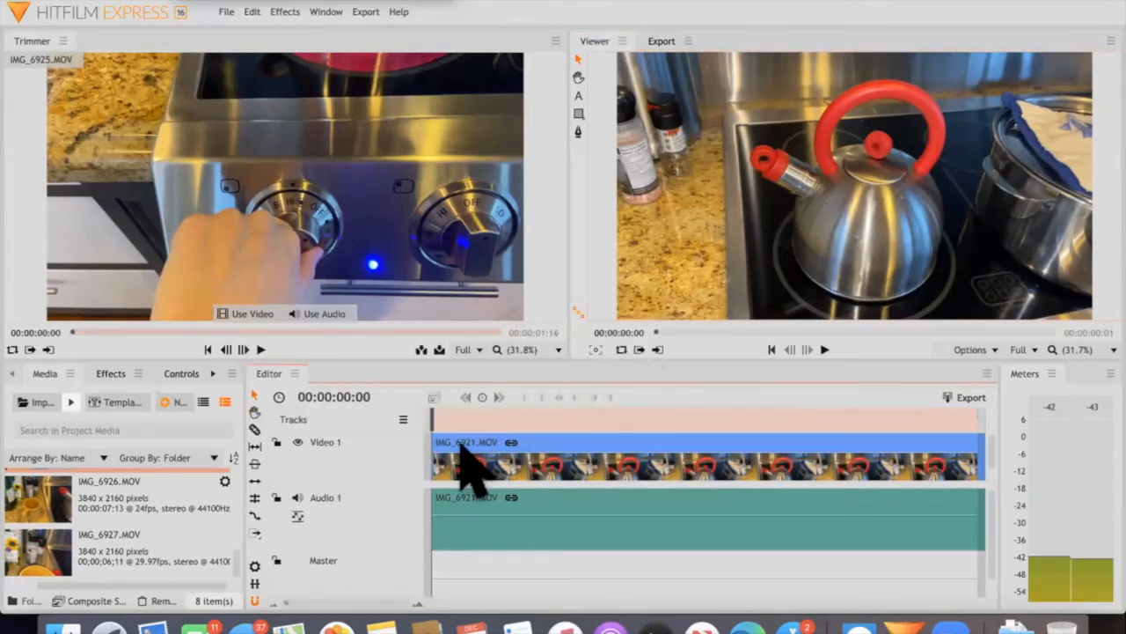
Select the IMG_6921.MOV clip on the timeline and activate the Slice tool over it
click(493, 464)
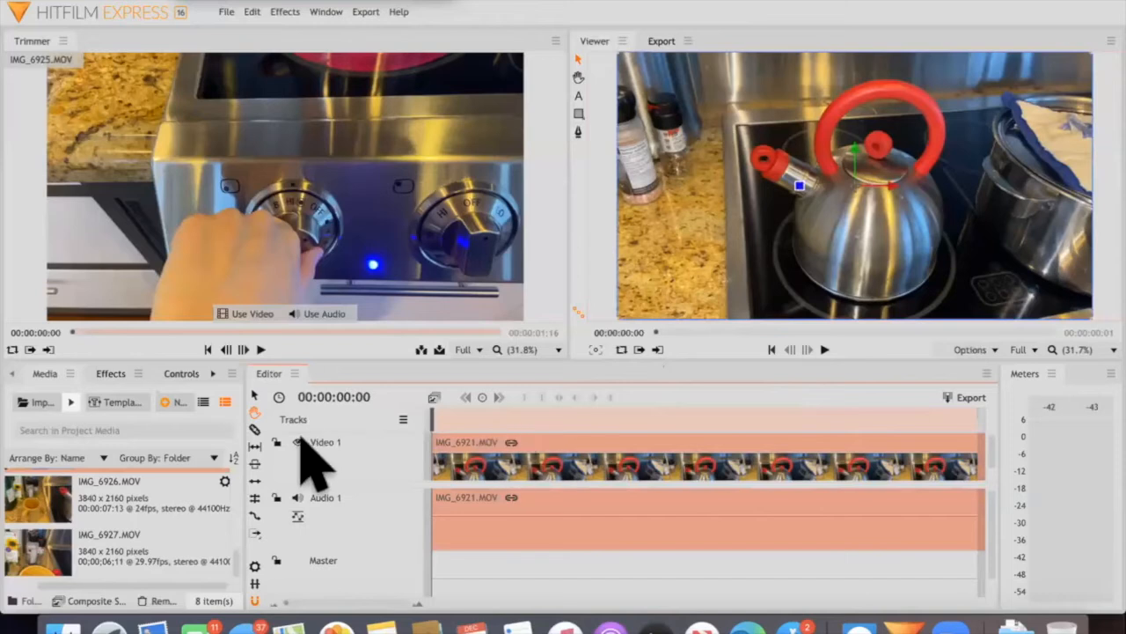
scroll(251, 429, down, 1)
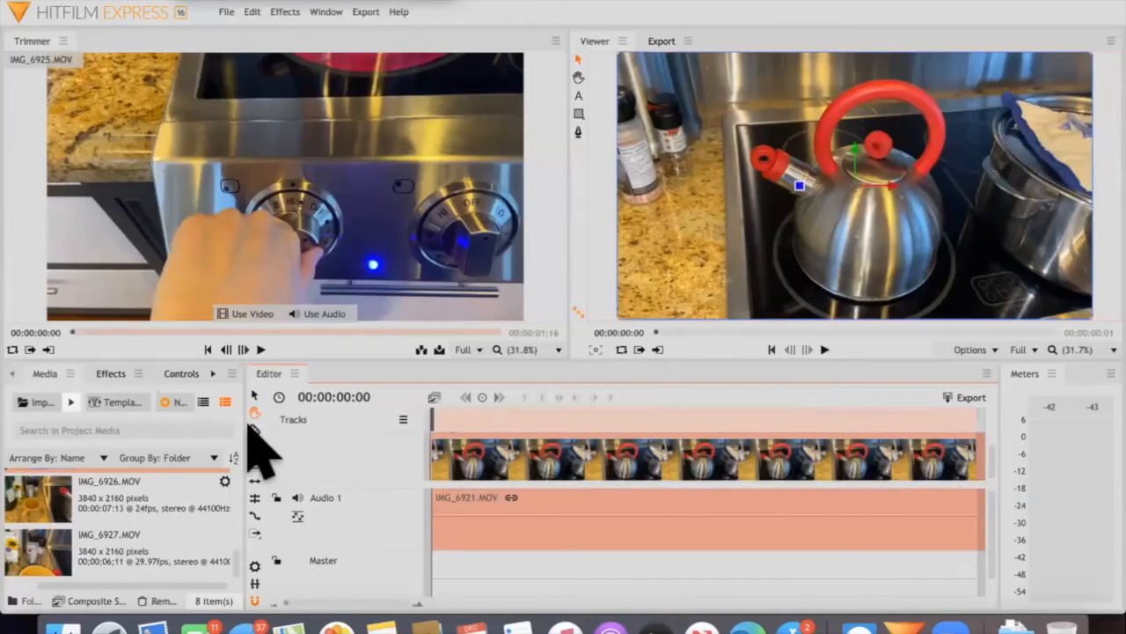
click(254, 430)
click(255, 429)
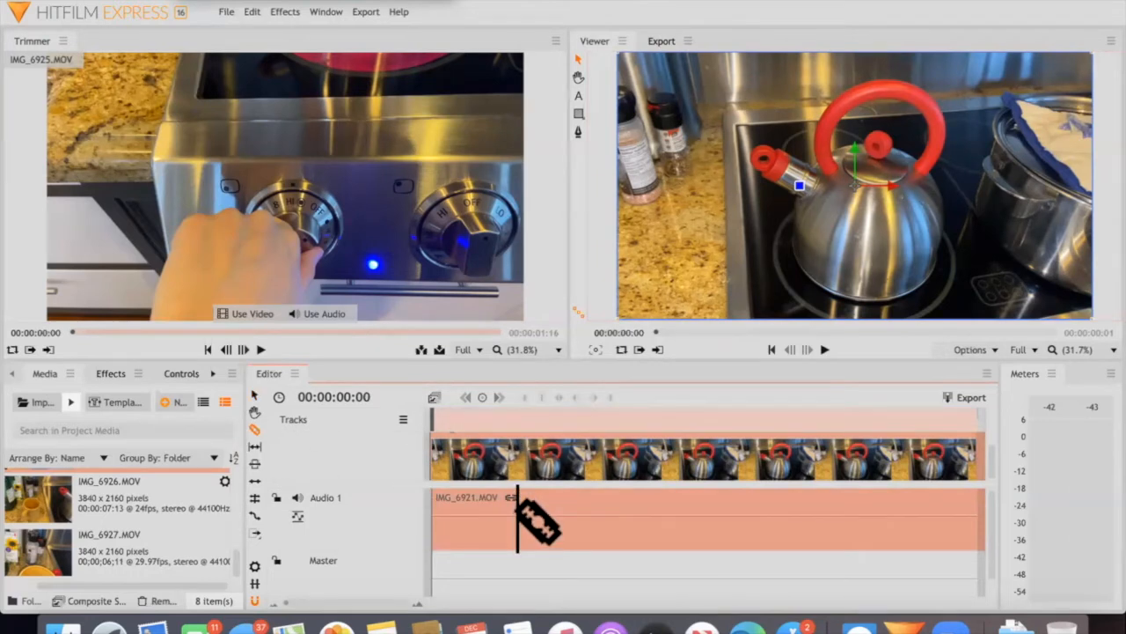
scroll(525, 519, down, 1)
scroll(523, 526, up, 1)
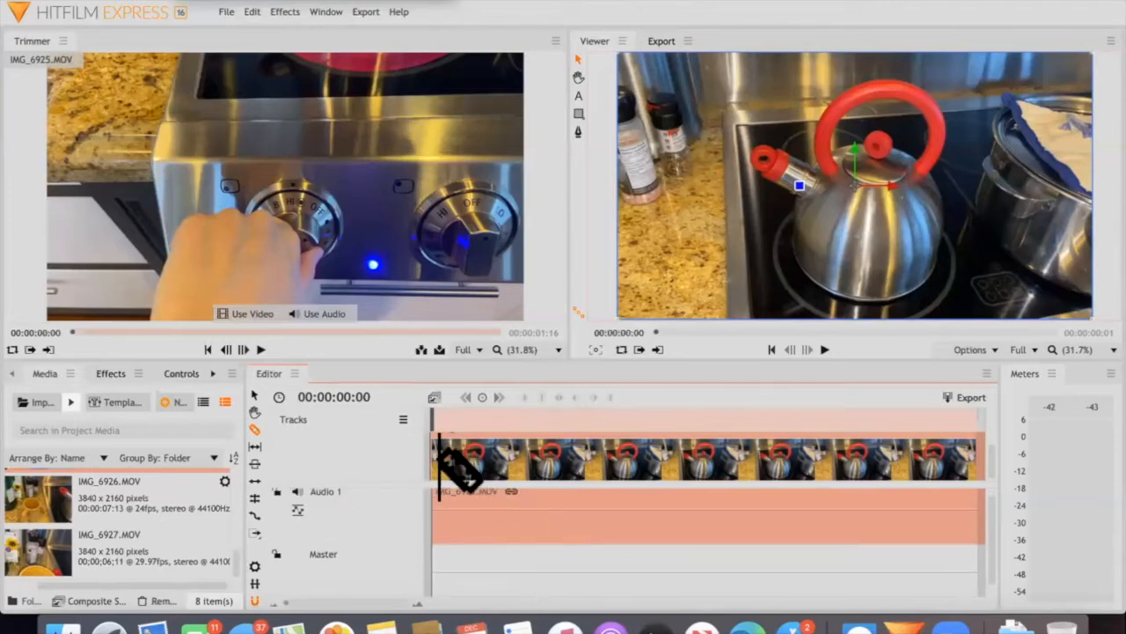
drag(457, 468, 457, 468)
scroll(439, 467, up, 10)
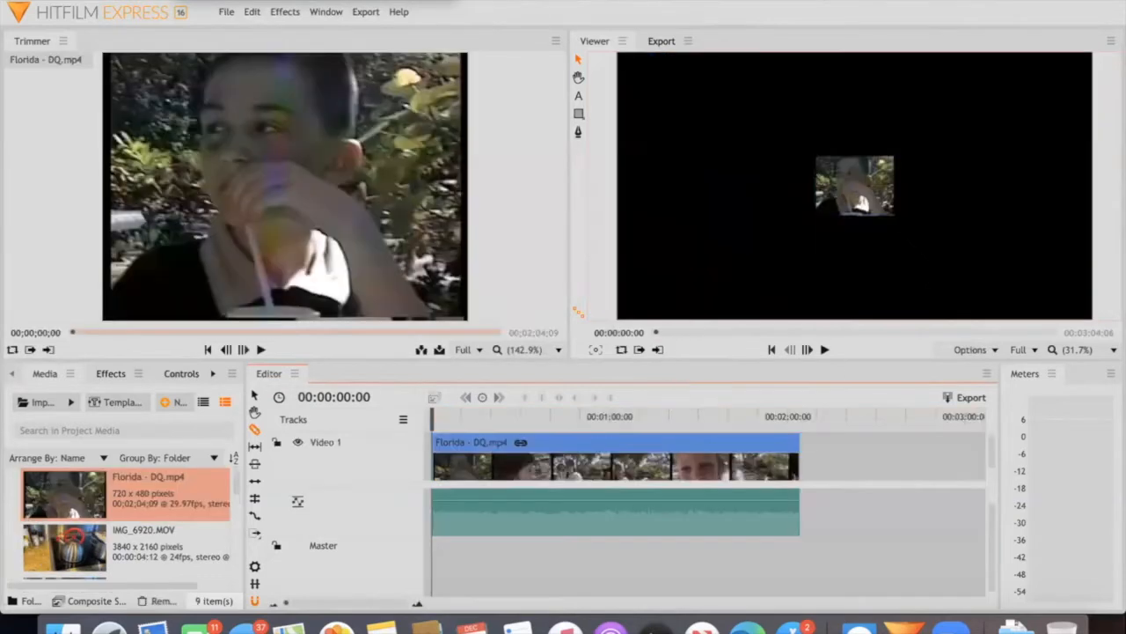
Slice Florida - DQ.mp4 at about 8 seconds and move the longer part later on the timeline, leaving a gap
key(space)
key(space)
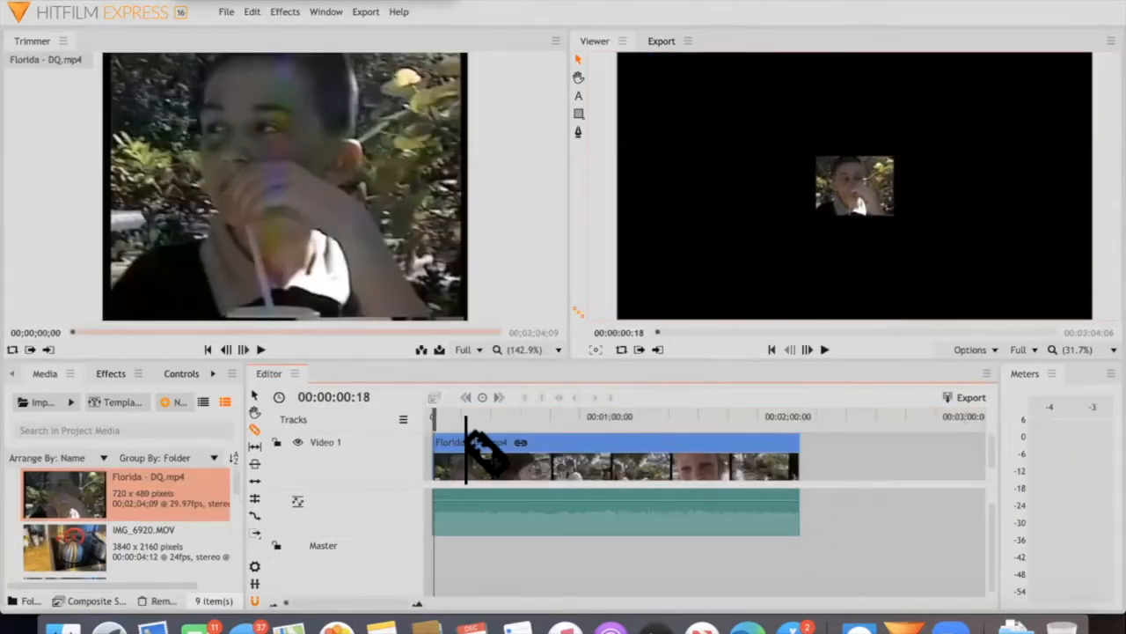
click(455, 467)
click(254, 396)
drag(488, 458, 531, 456)
click(447, 451)
drag(448, 456, 470, 424)
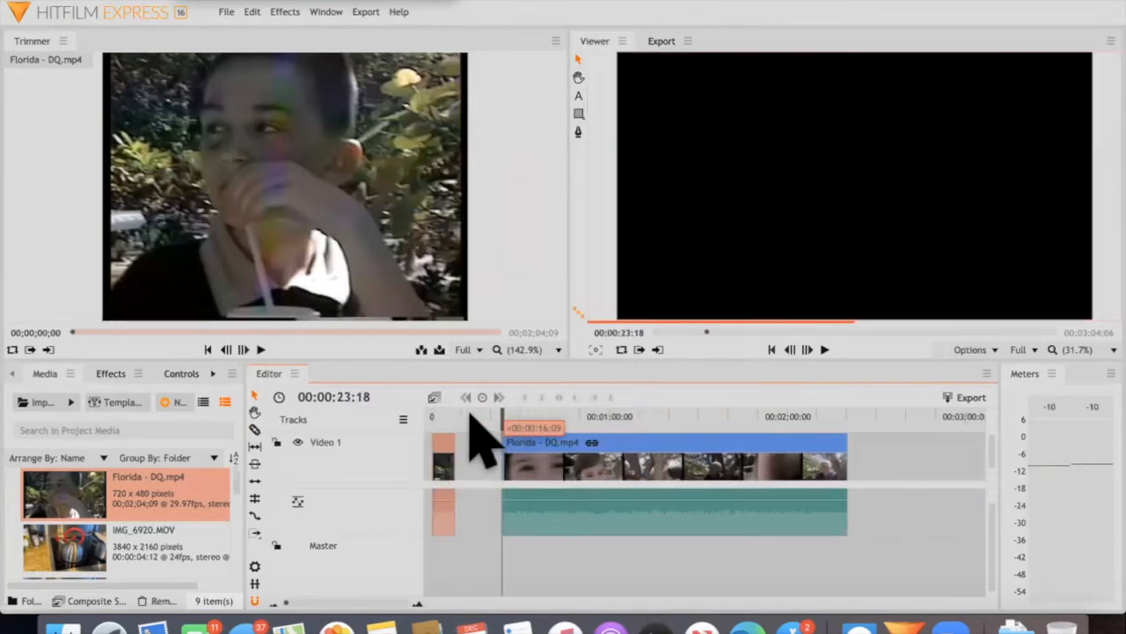
Play back the gap between the two parts and move the longer part earlier to start at about 14 seconds
click(510, 513)
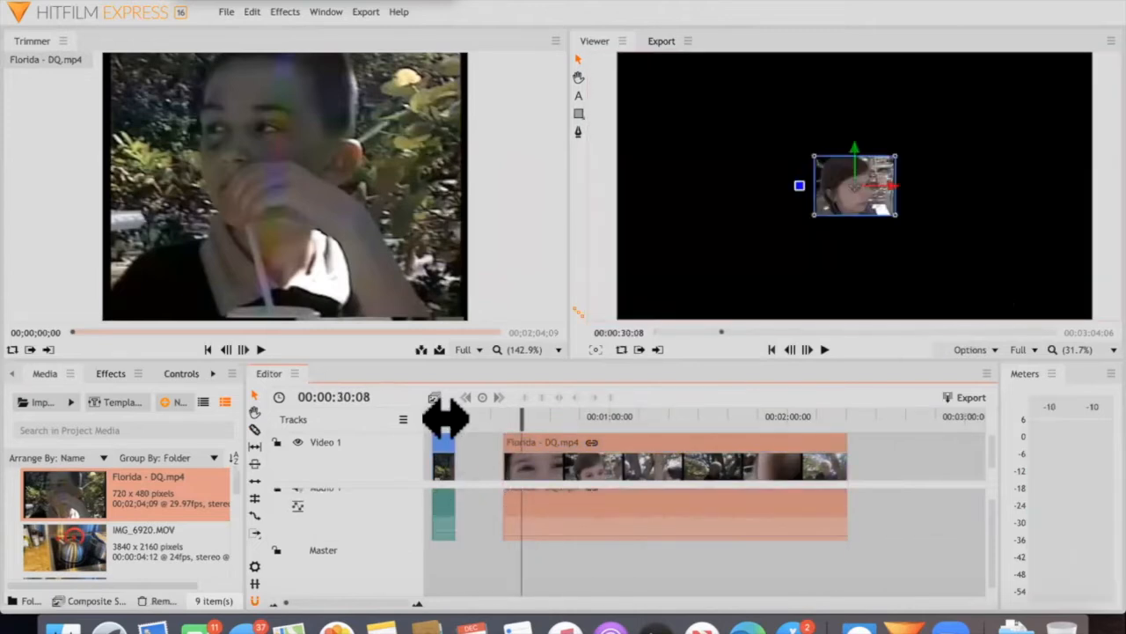
click(446, 417)
key(space)
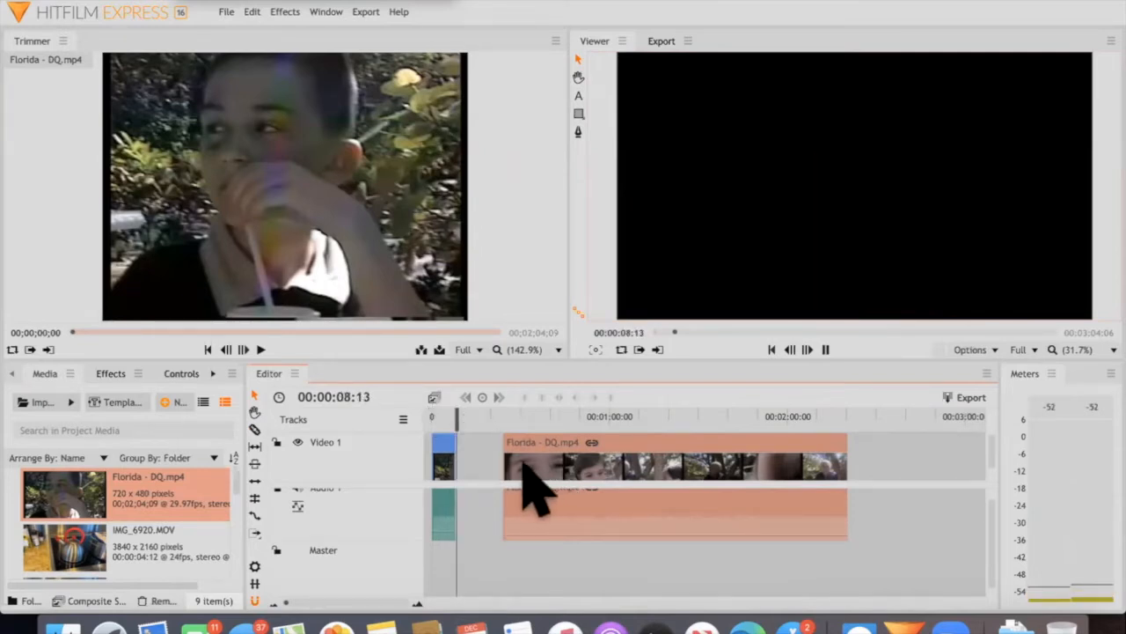
drag(484, 432, 458, 431)
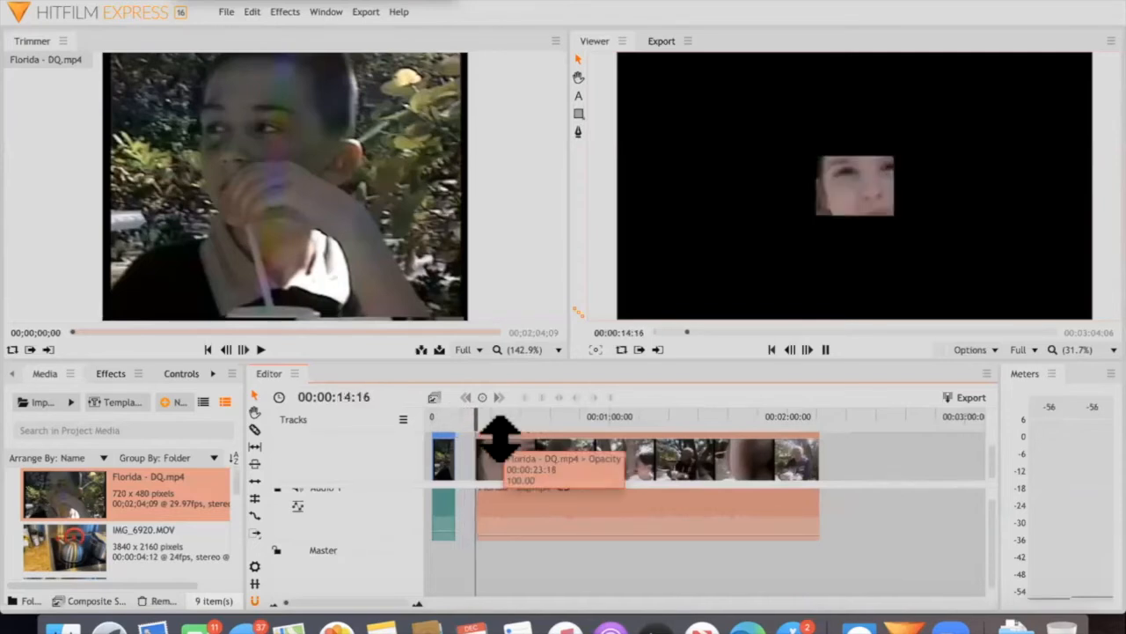
key(space)
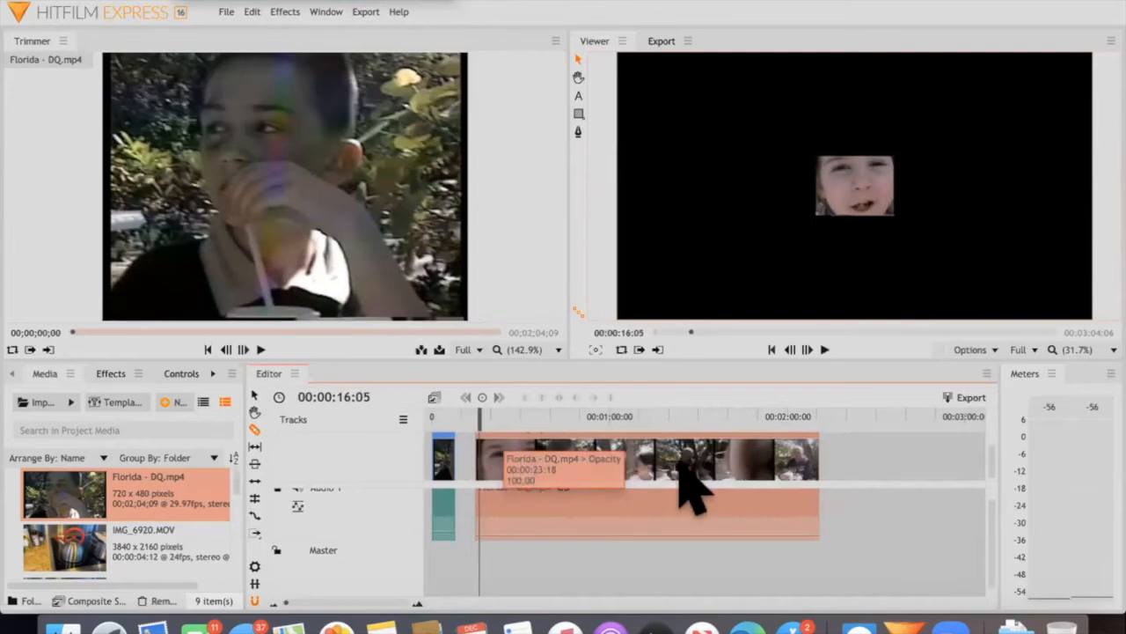
Slice the longer Florida - DQ.mp4 part into five pieces and select its middle pieces in turn
click(676, 464)
click(253, 391)
drag(559, 497, 625, 460)
click(624, 459)
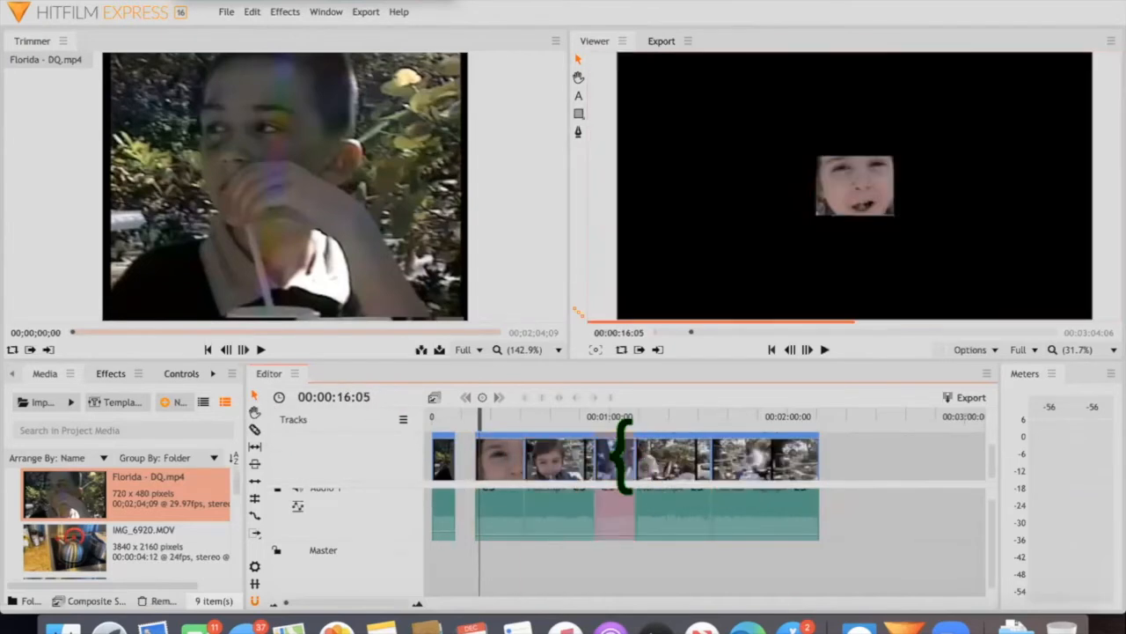
click(675, 452)
Enlarge the picture of the first piece after the gap to fill most of the Viewer frame and play it back
click(507, 415)
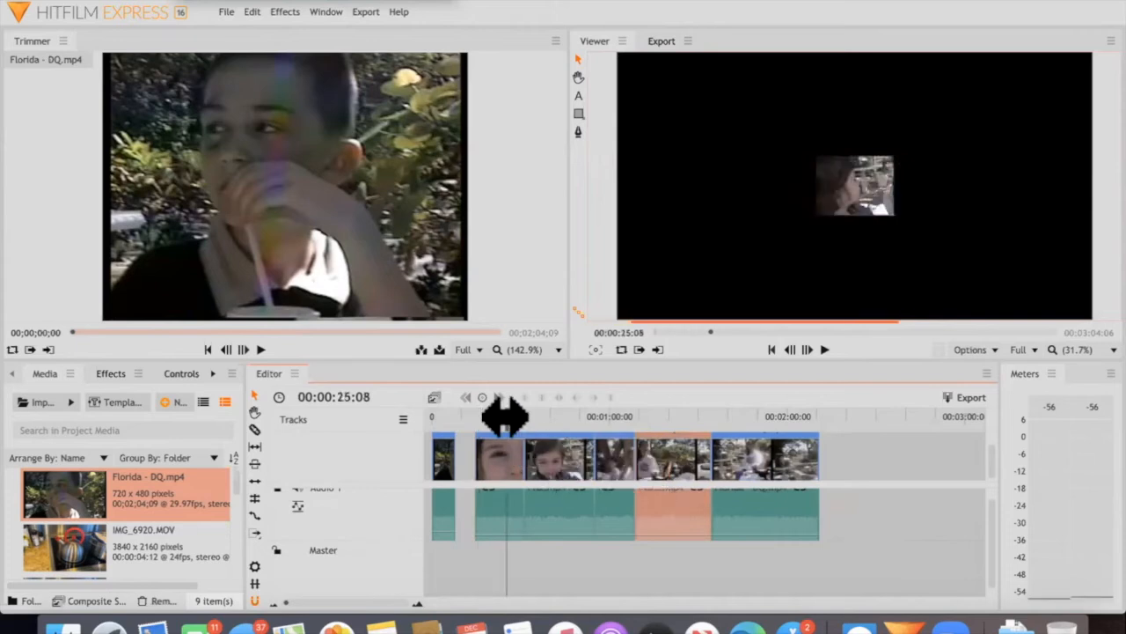
key(space)
click(846, 181)
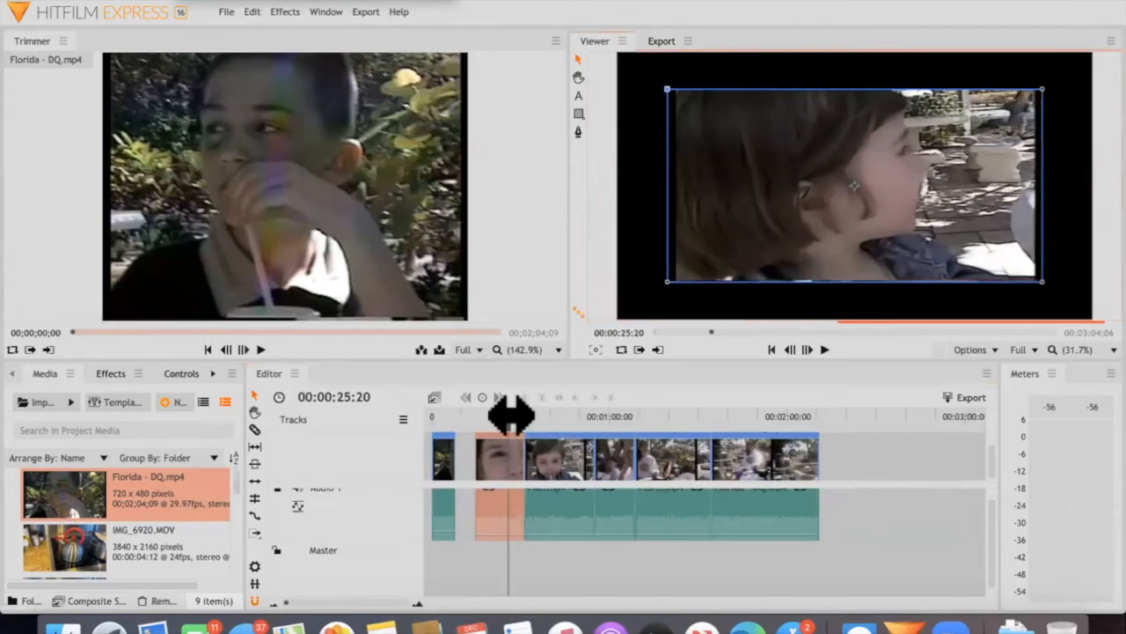
key(space)
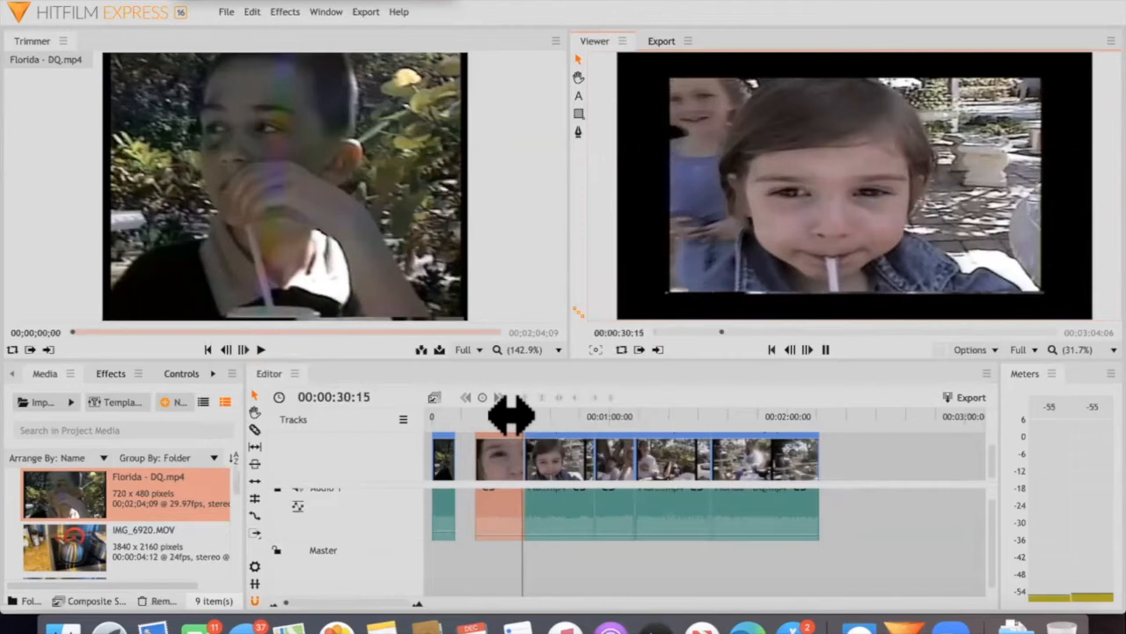
Trim the start and end of the enlarged piece so it begins at about 20 seconds on the timeline
click(533, 460)
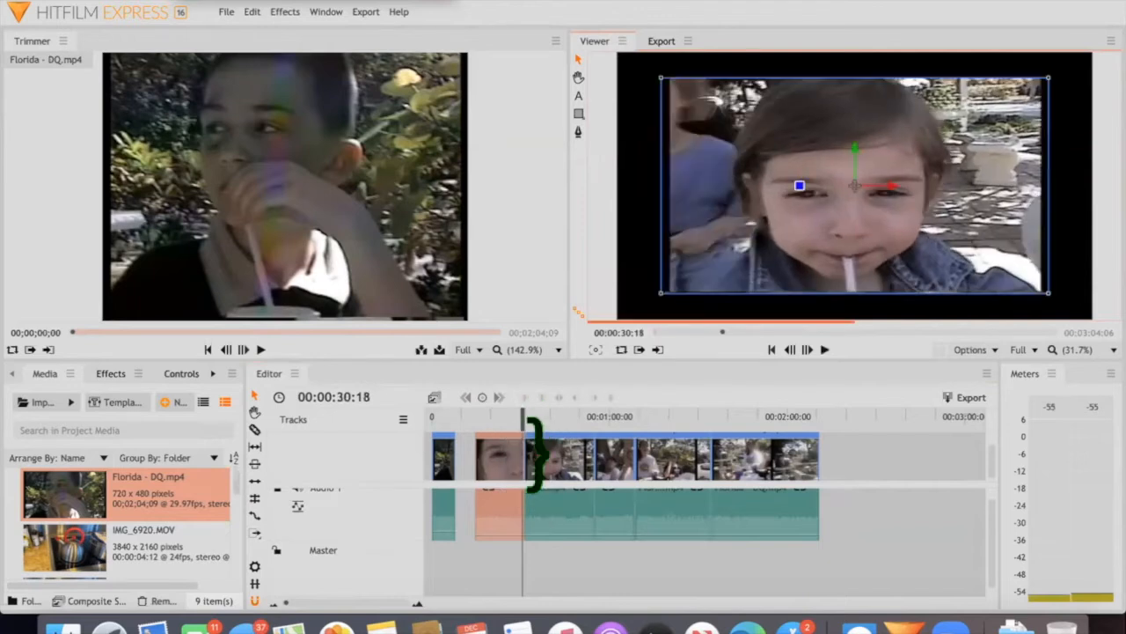
click(533, 478)
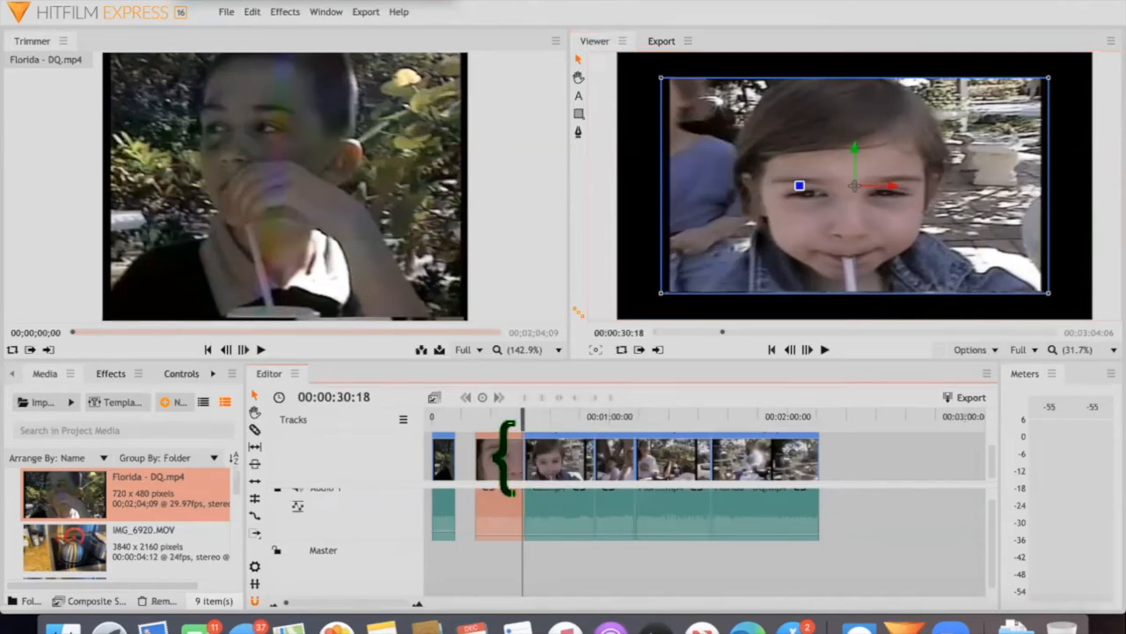
drag(457, 452, 481, 458)
drag(462, 454, 509, 455)
click(490, 415)
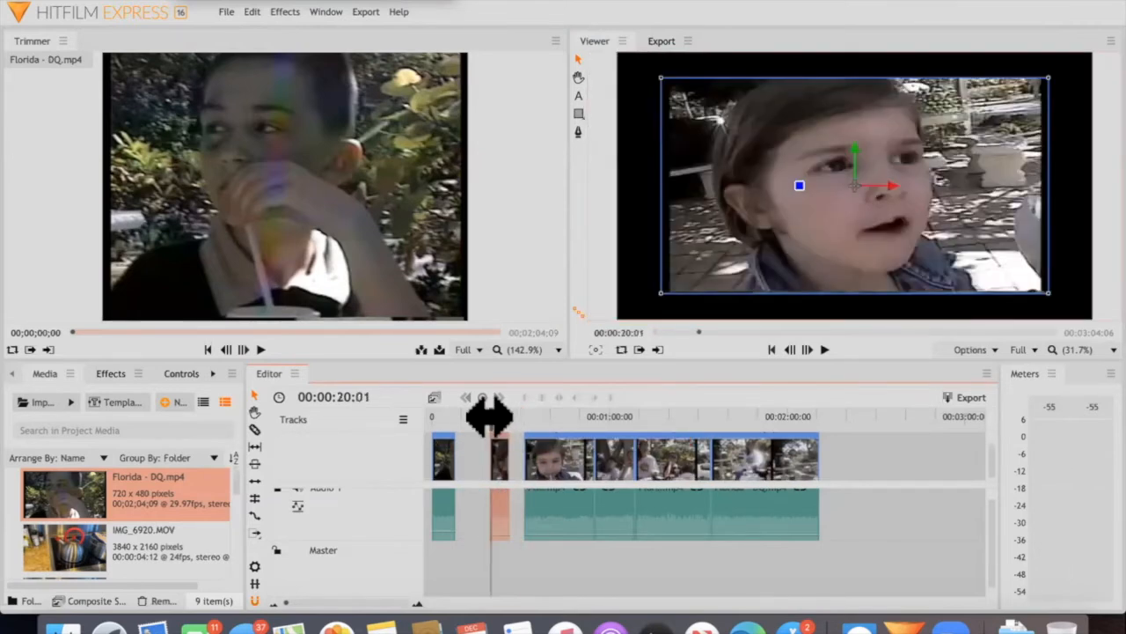
Slice a short section off the start of the piece following the enlarged one and delete that section
click(254, 429)
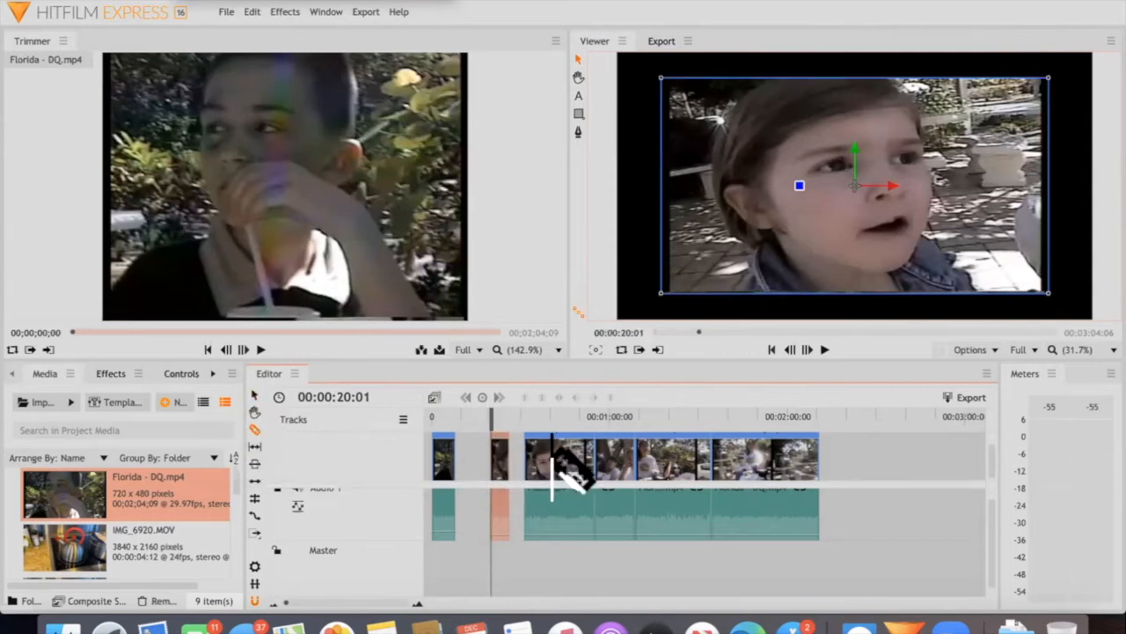
click(255, 396)
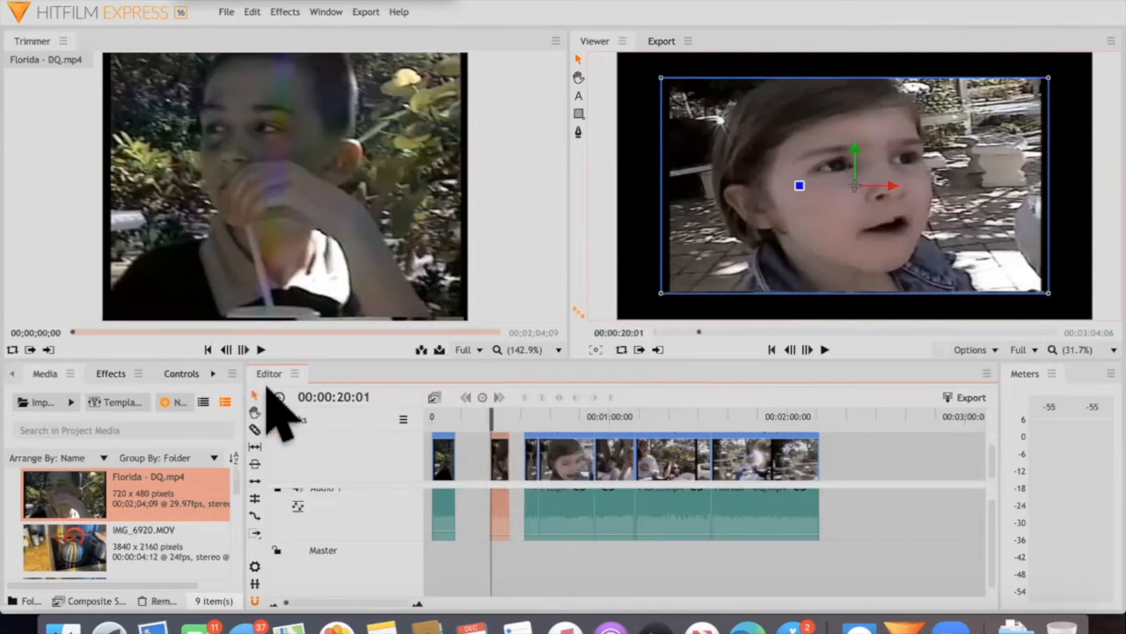
click(528, 465)
key(Delete)
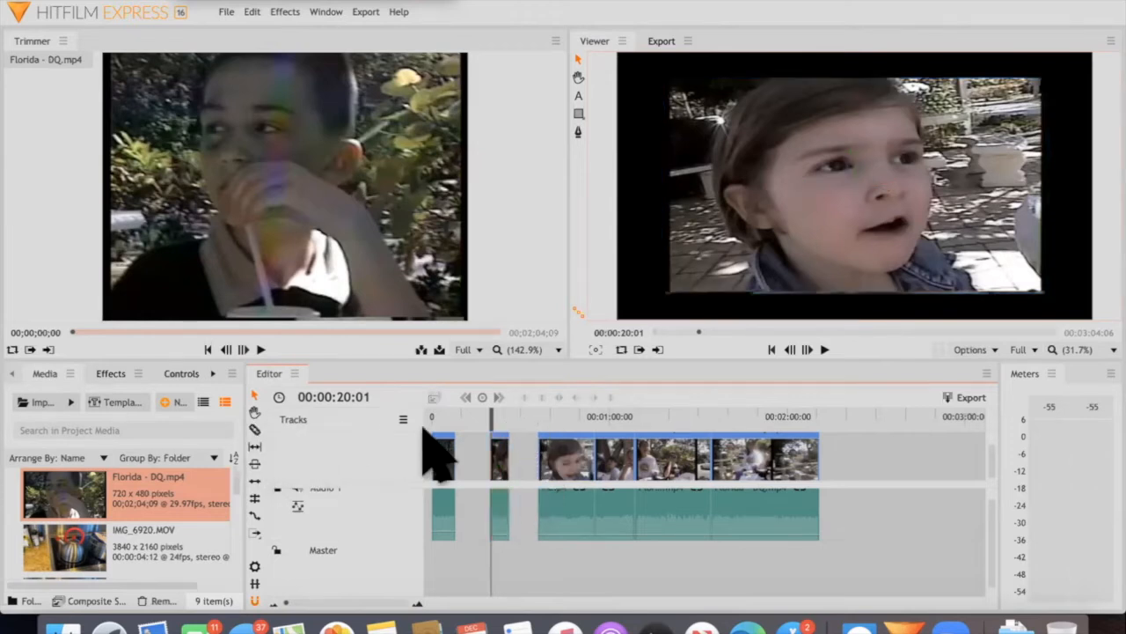
Trim the start of the piece following the enlarged one to about 43 seconds and play back across the cut
drag(542, 447, 544, 425)
click(554, 417)
key(space)
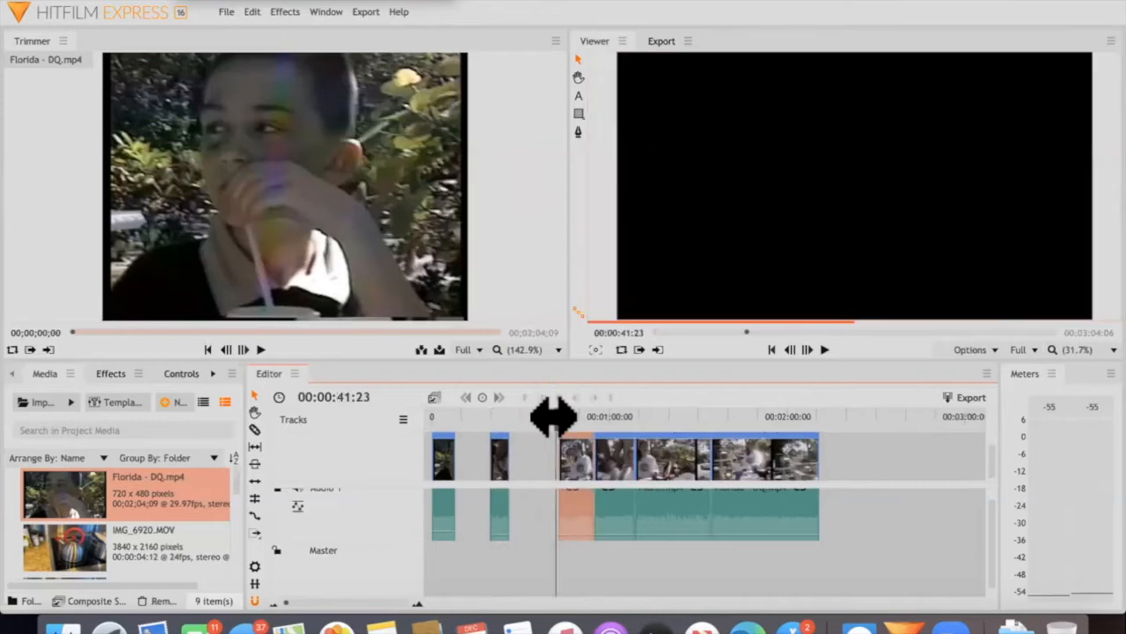
key(space)
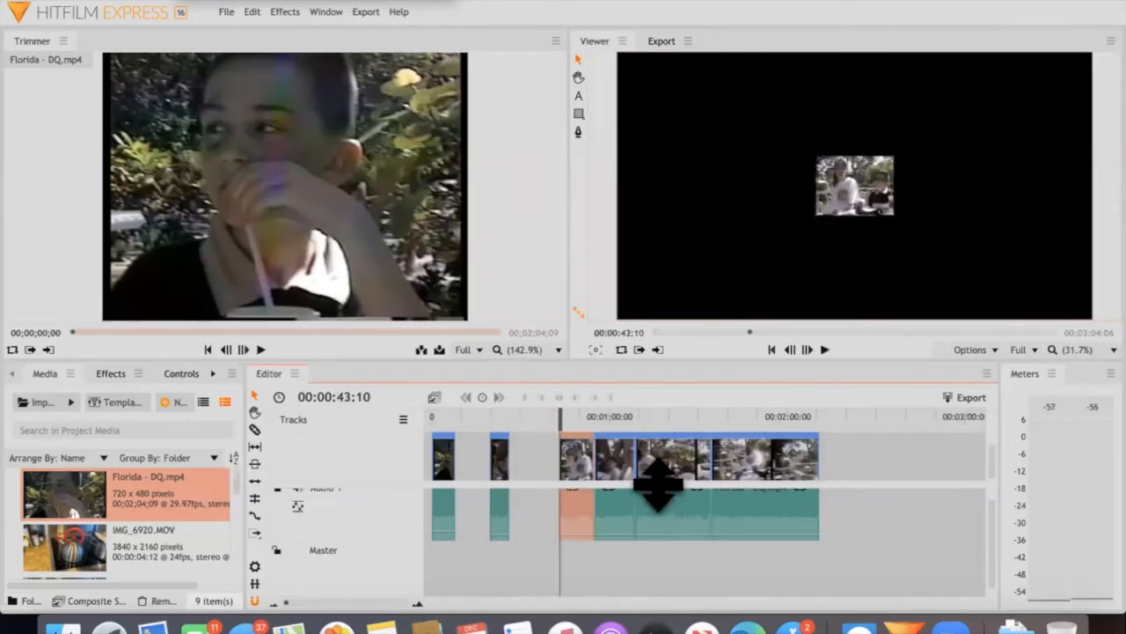
Move the Florida - DQ.mp4 pieces together on the timeline to close all the gaps between them
drag(493, 459, 528, 449)
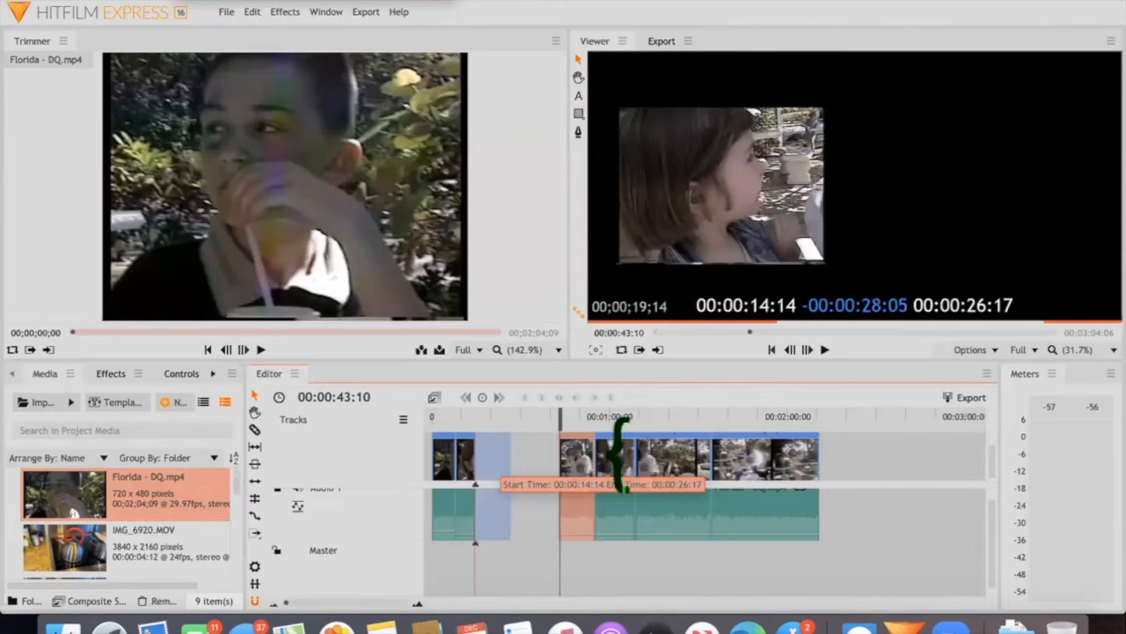
drag(671, 466, 467, 417)
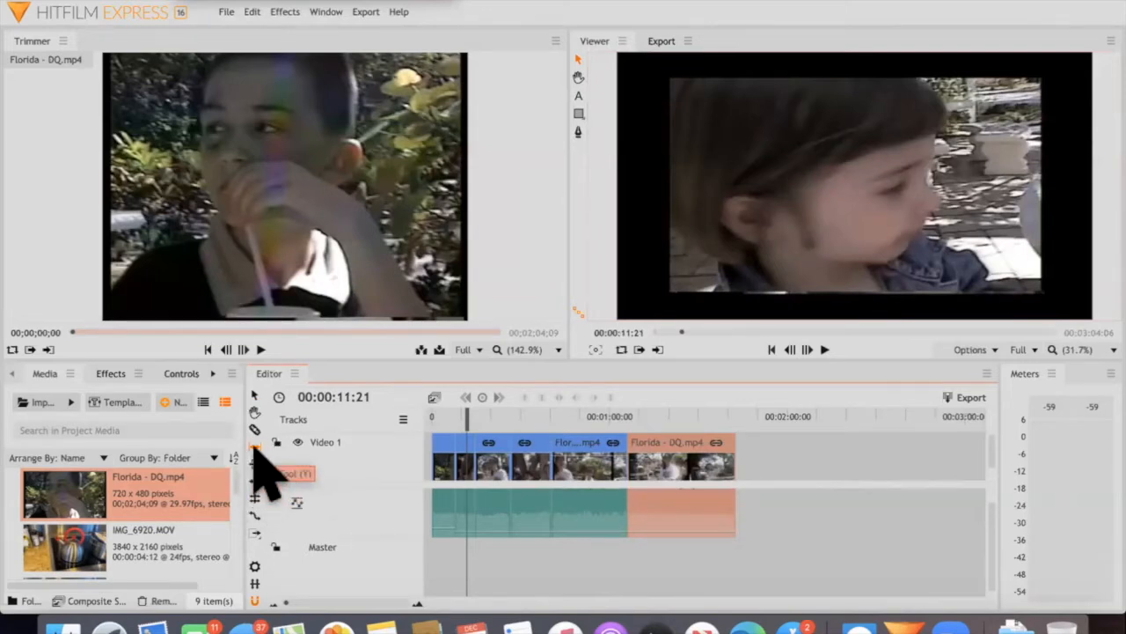
Move the last piece slightly later on the timeline and shift the footage inside it with the Slip tool
click(254, 446)
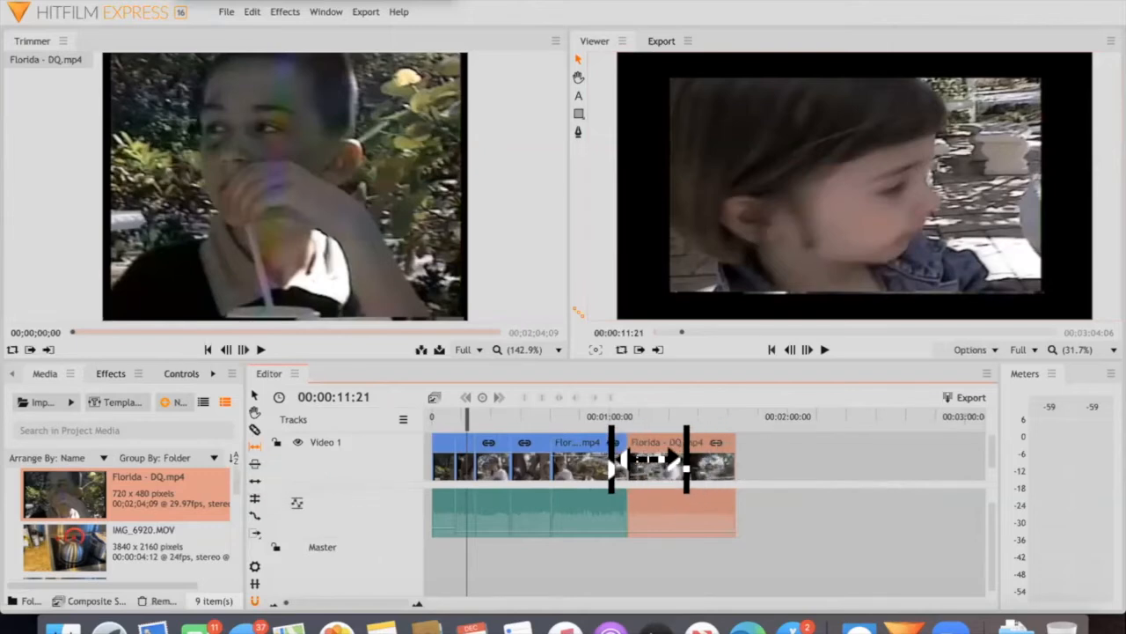
mouse_move(690, 461)
mouse_down()
mouse_move(734, 460)
mouse_move(680, 459)
mouse_up()
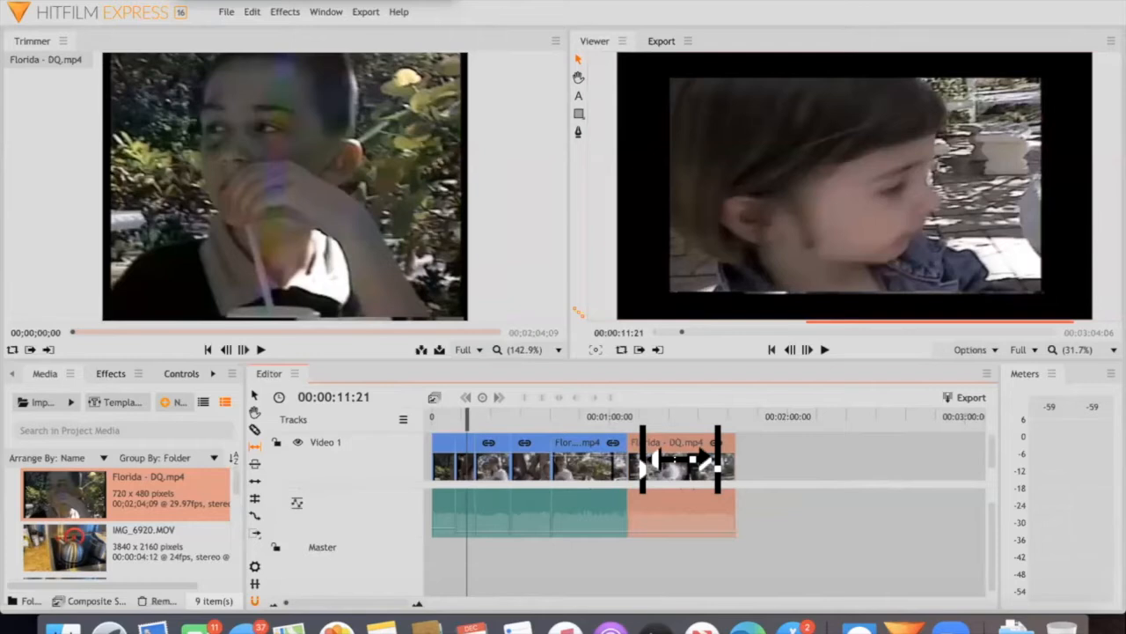
drag(670, 456, 599, 459)
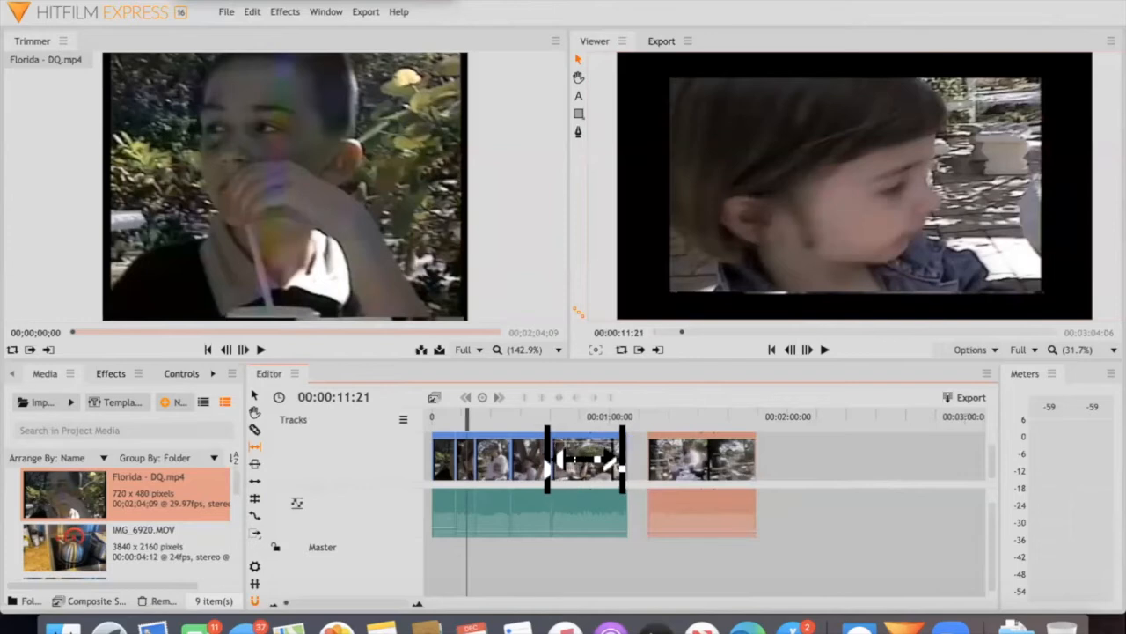
drag(655, 501, 648, 470)
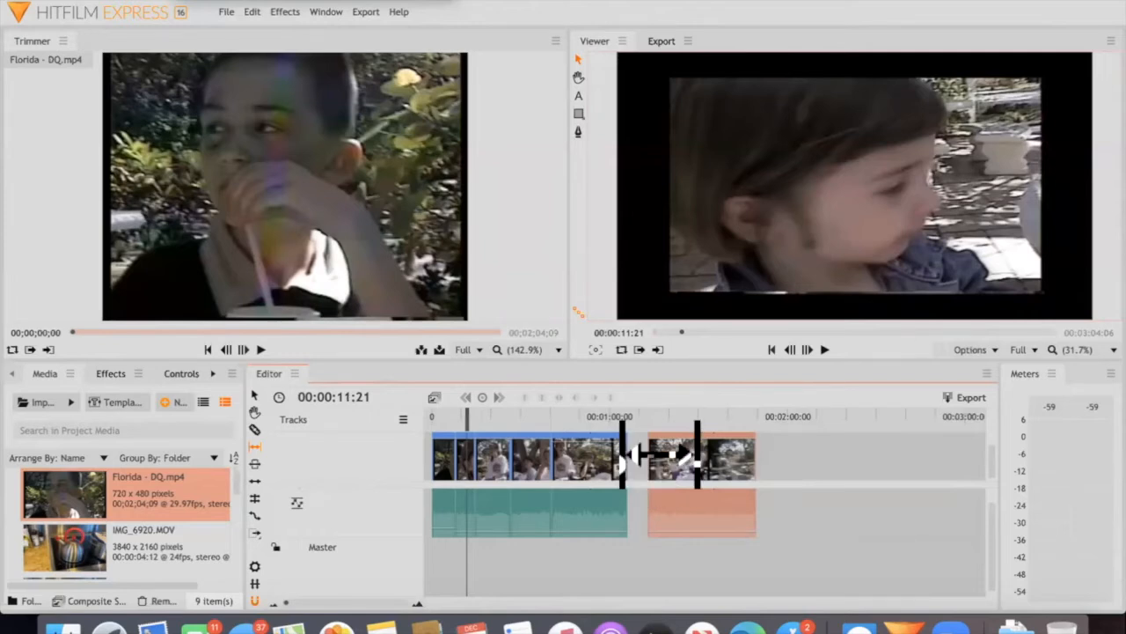
drag(673, 456, 641, 450)
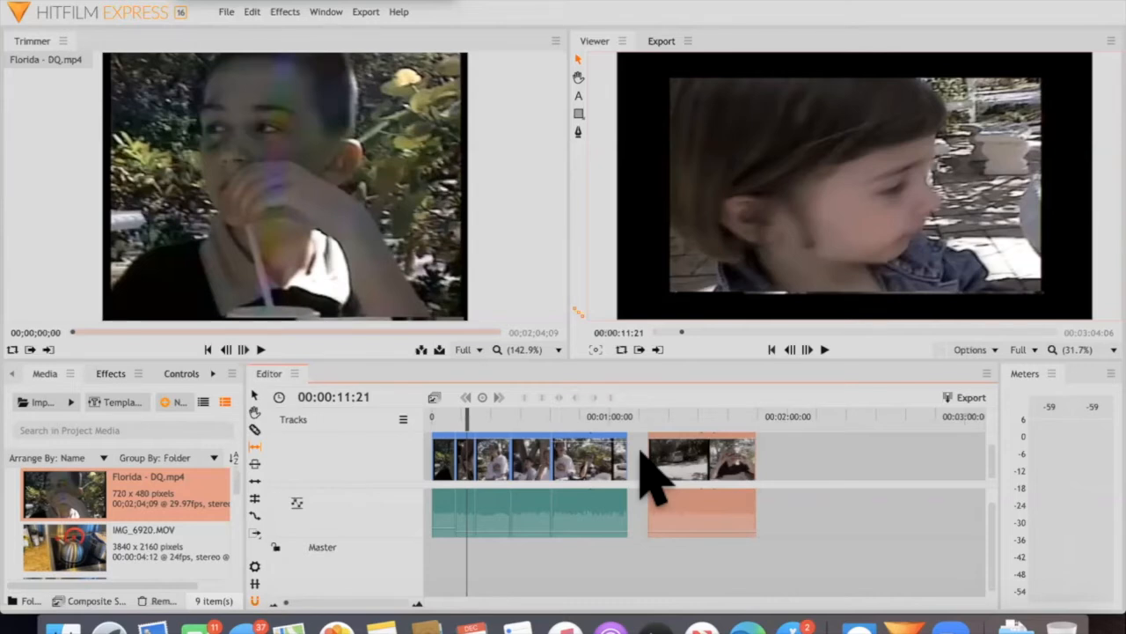
drag(656, 453, 676, 455)
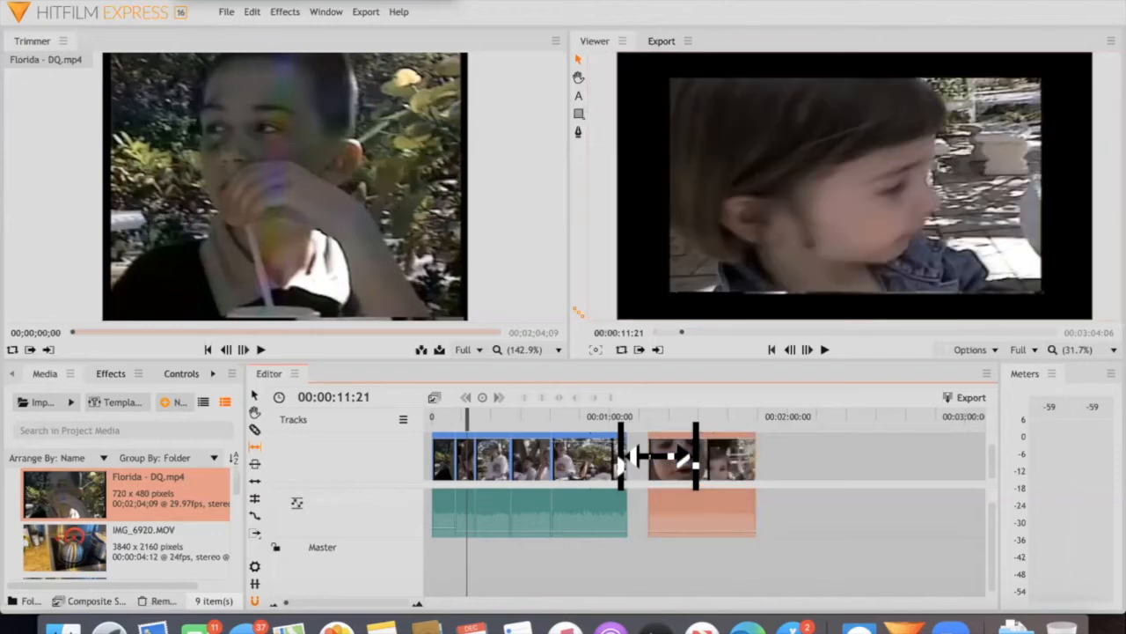
Move the last piece slightly later with the Slide tool, and shift the footage inside it with the Slip tool
click(253, 464)
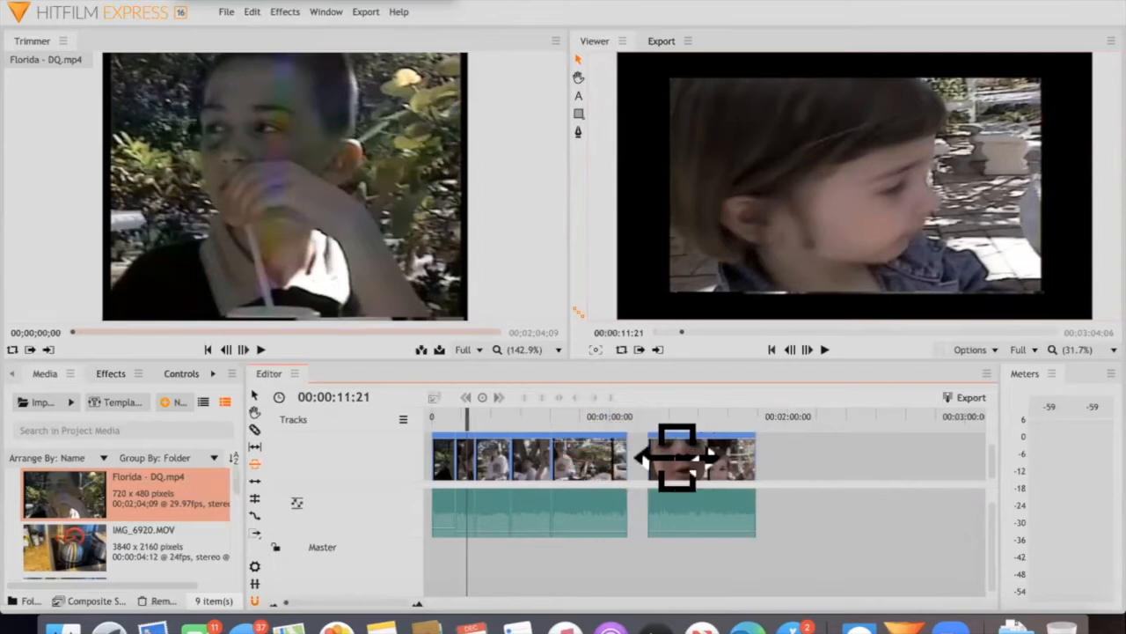
drag(660, 455, 674, 455)
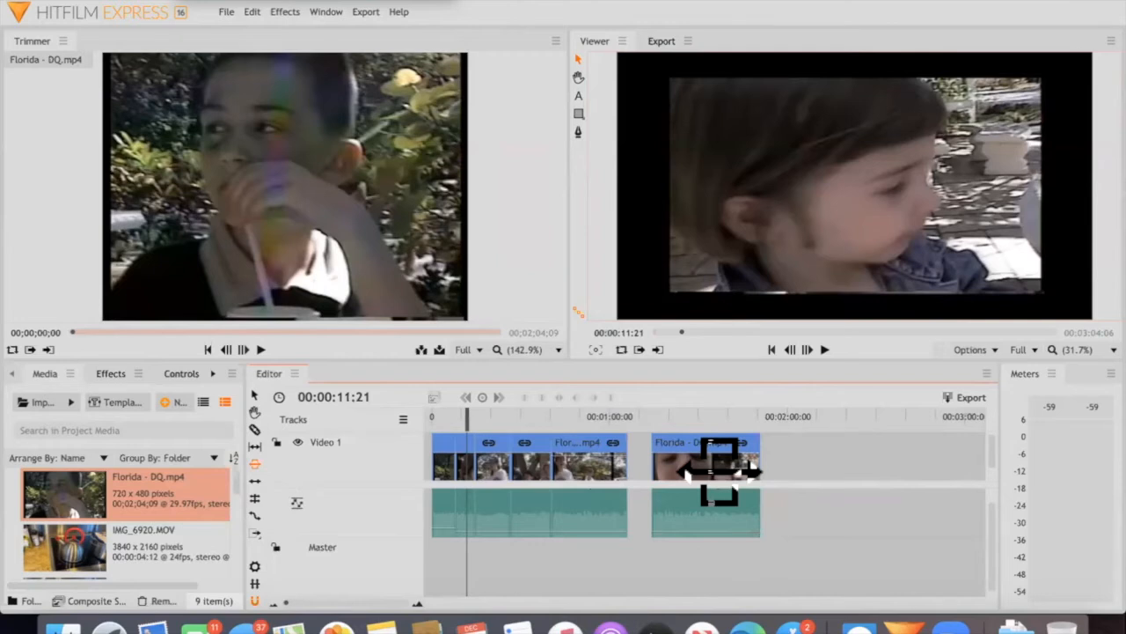
click(255, 445)
drag(651, 464, 256, 519)
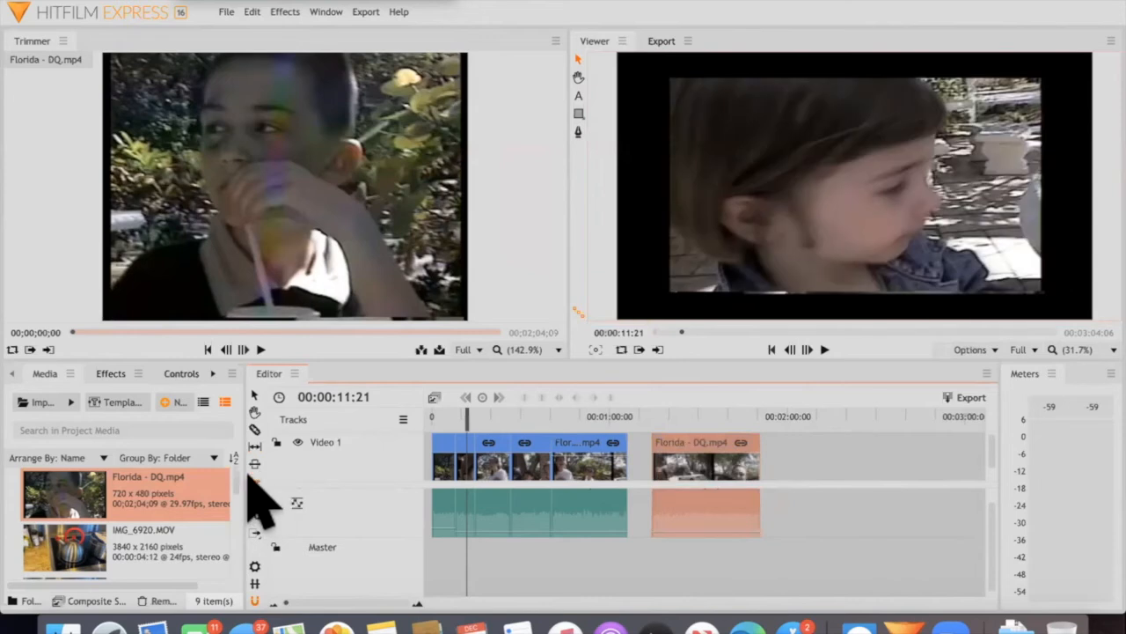
Activate the Ripple tool and close the gap before the last piece with Ripple Delete Gap
click(251, 482)
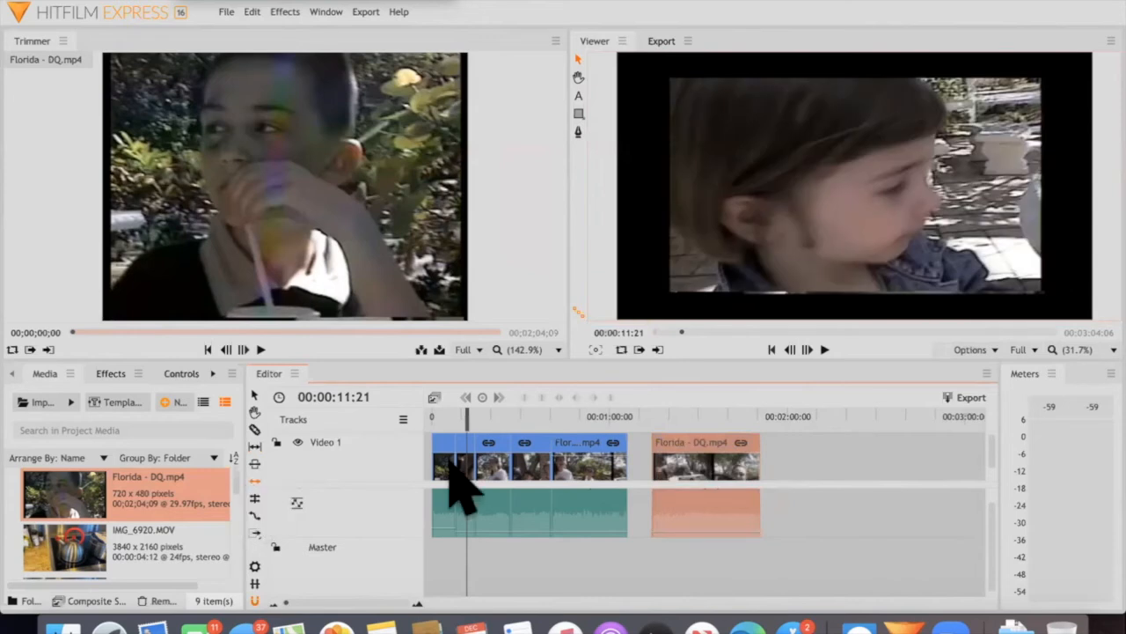
click(640, 451)
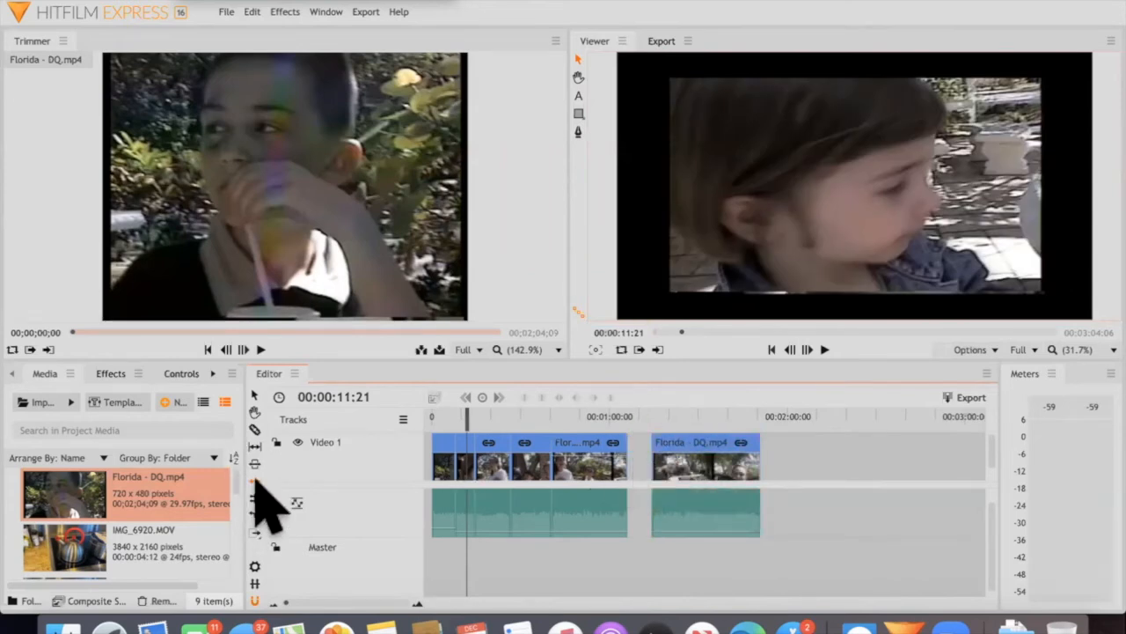
right_click(639, 464)
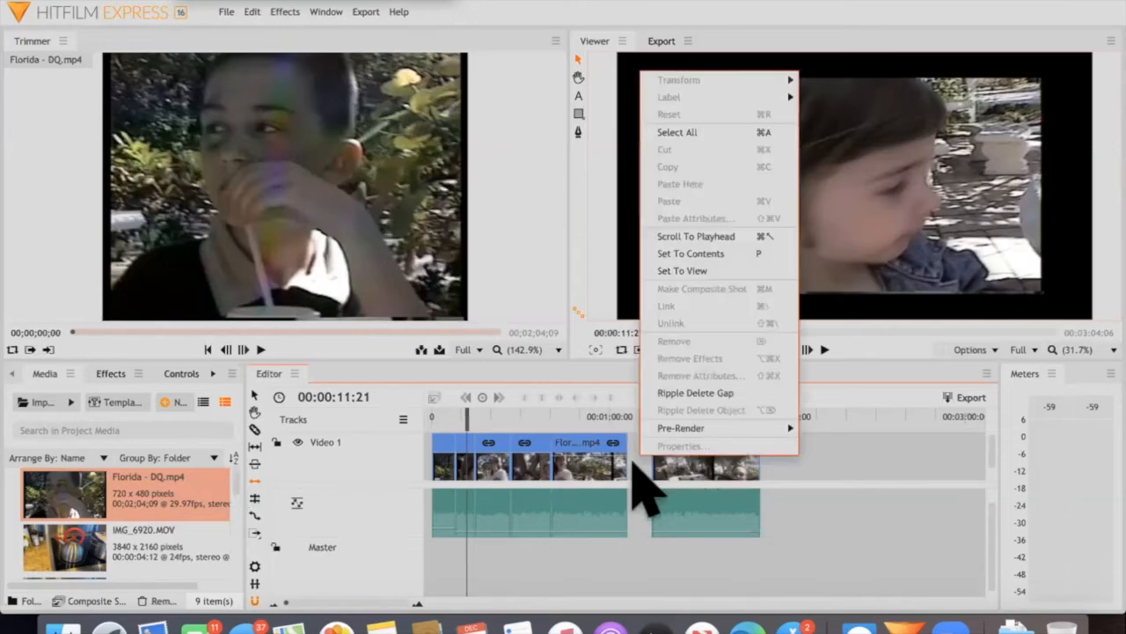
click(723, 394)
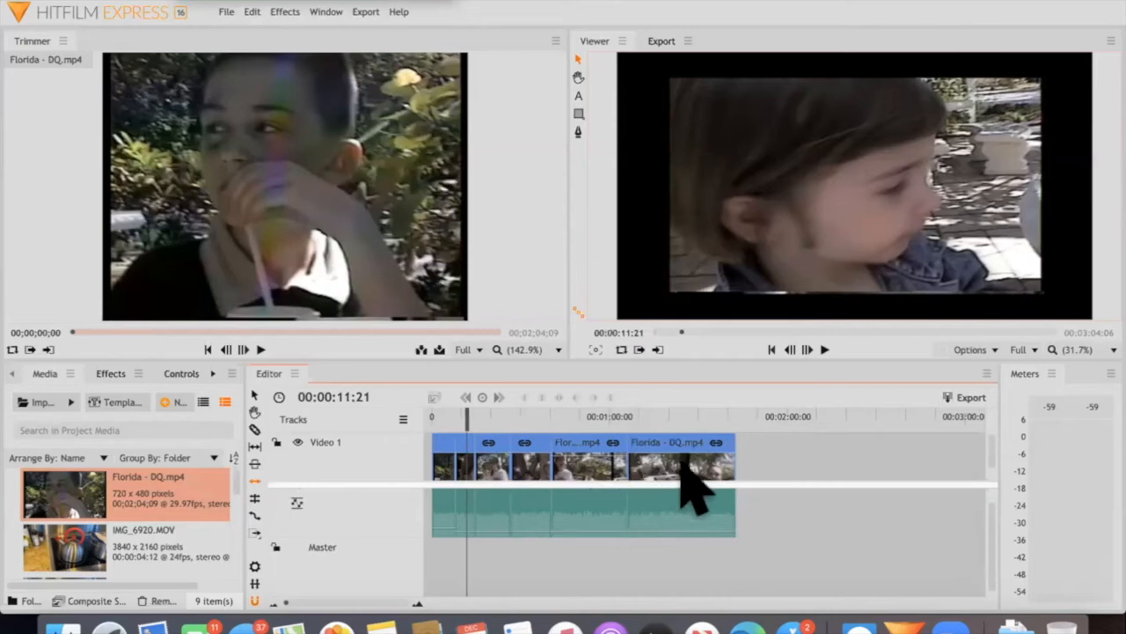
Undo the last two edits, and remove the gap before the last piece with Ripple Delete Gap
key(super+z)
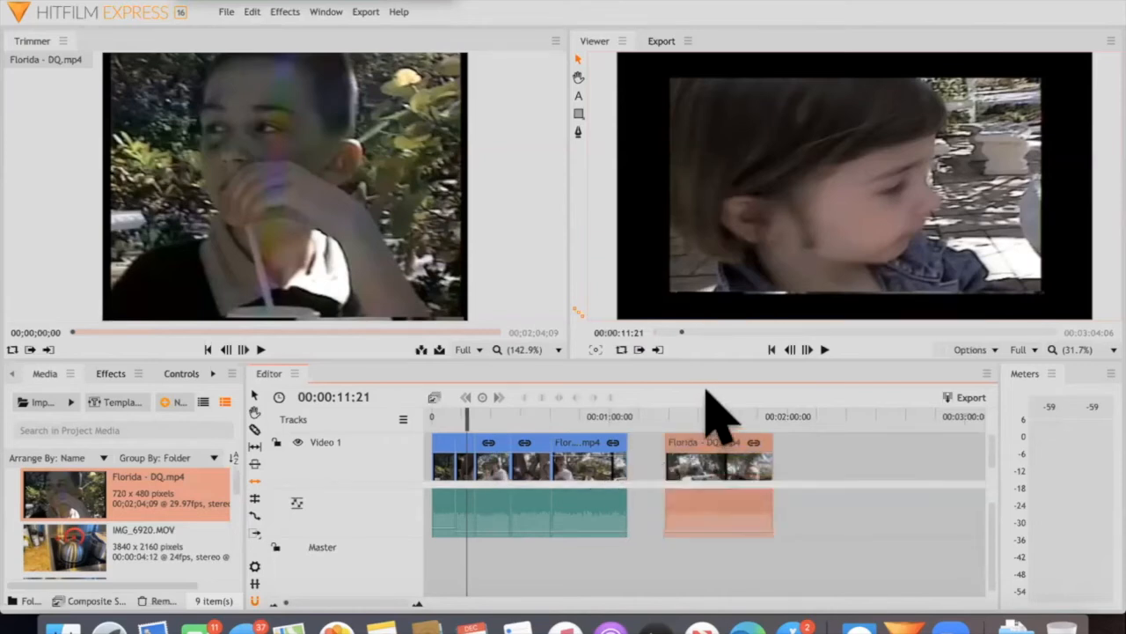
key(super+z)
right_click(647, 450)
click(716, 415)
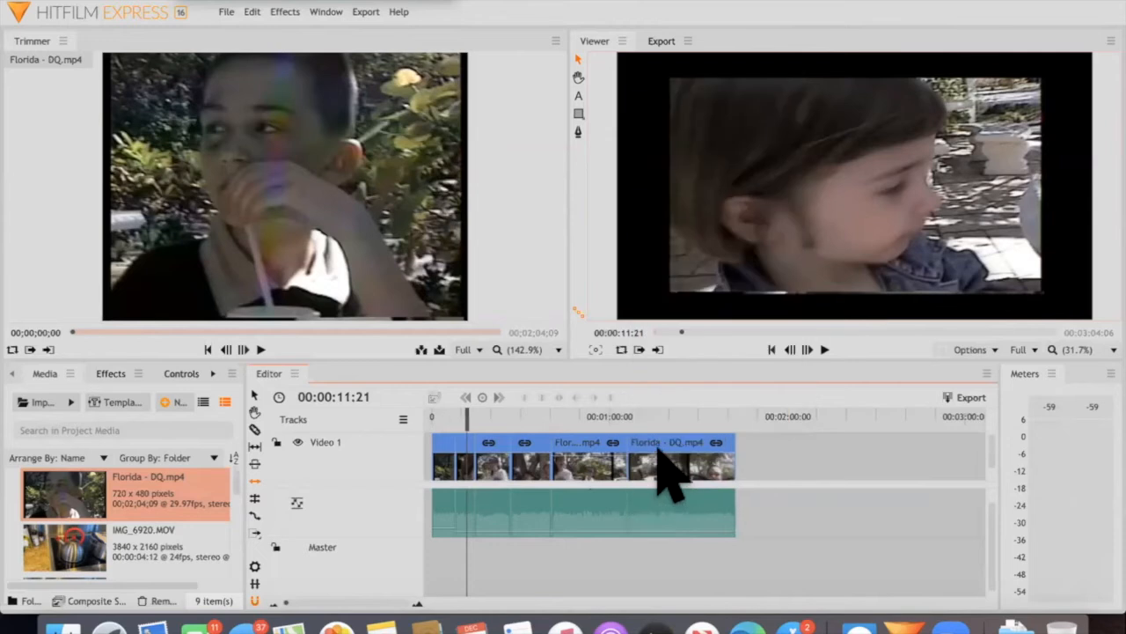
Spread the last two pieces apart on the timeline and ripple delete the gap before each of them
drag(702, 475, 571, 459)
right_click(572, 457)
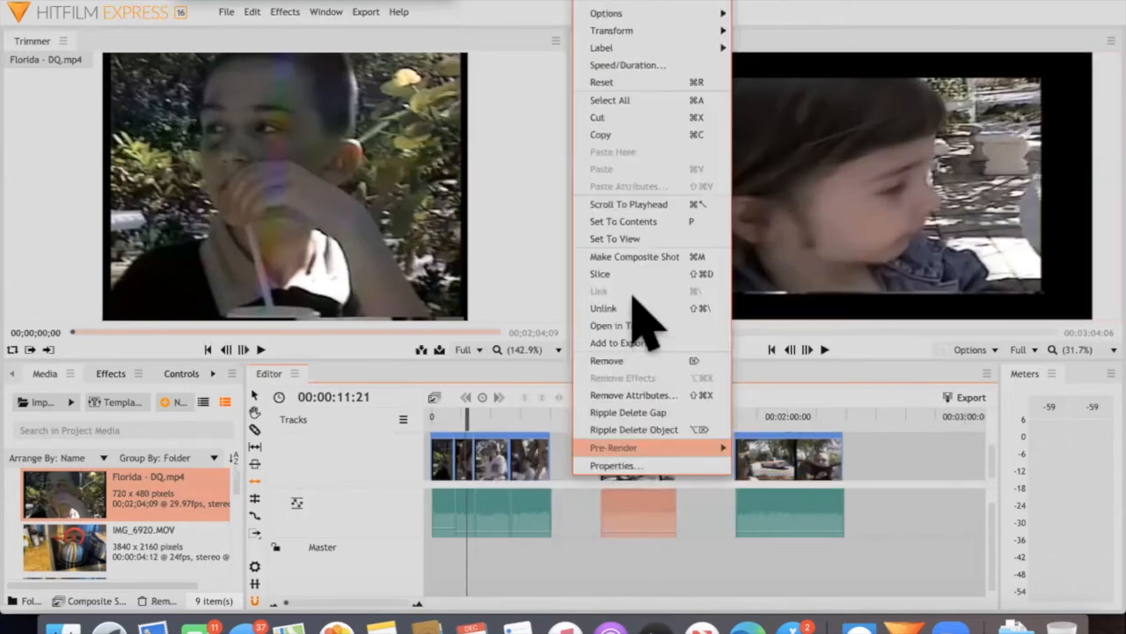
click(627, 412)
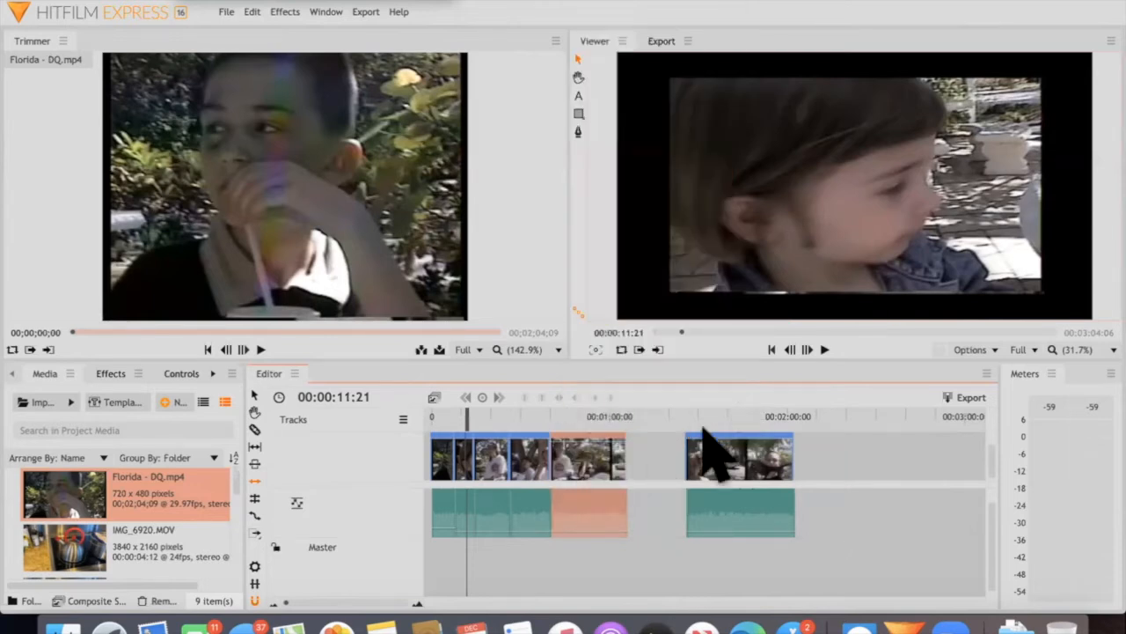
right_click(586, 490)
click(608, 414)
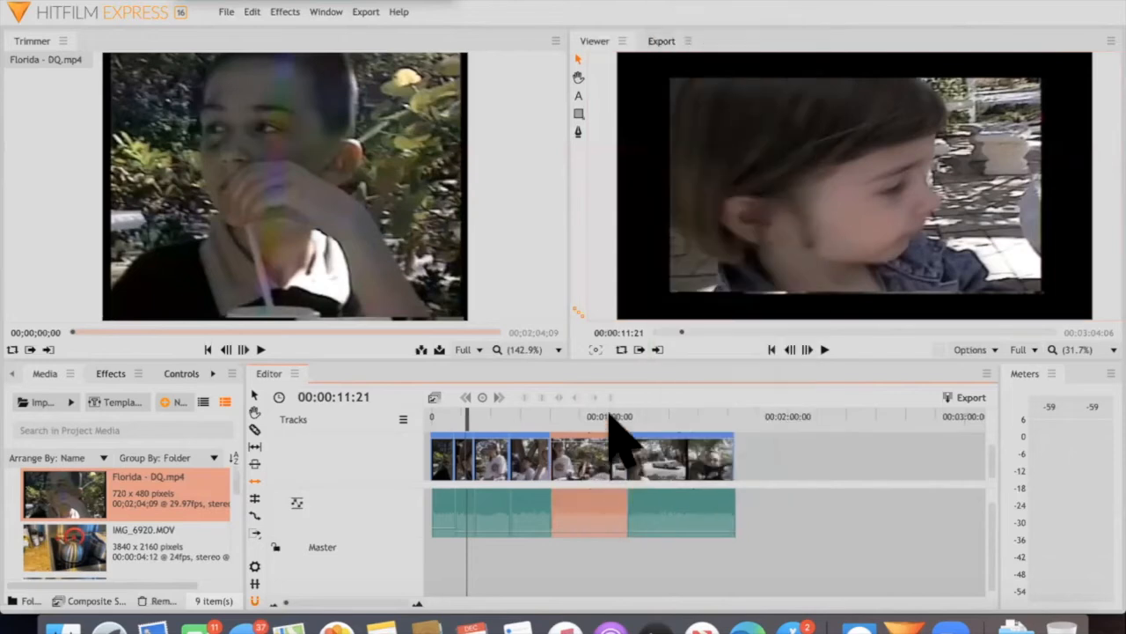
Play back a short stretch of the second-to-last piece, from just after the one-minute mark
click(613, 411)
key(space)
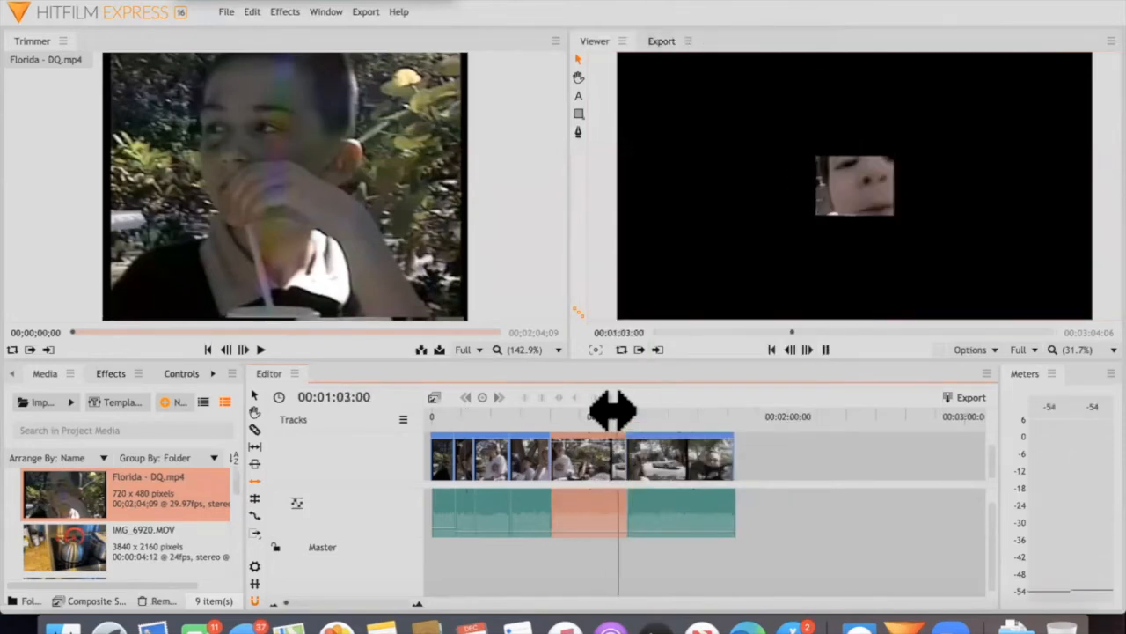
key(space)
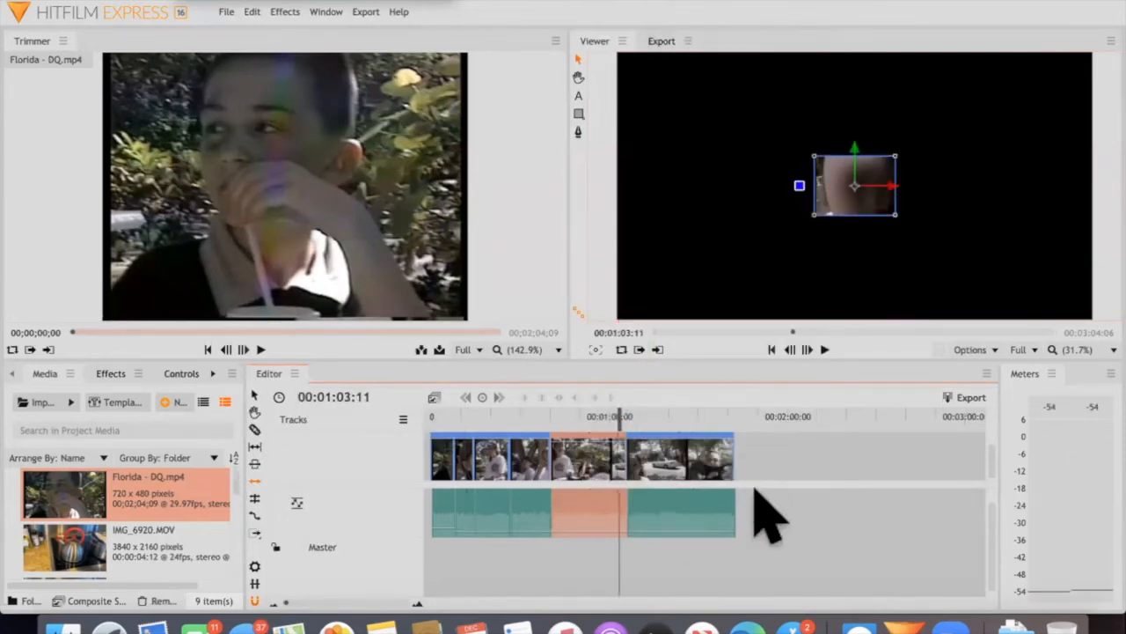
Move the last piece later with the Select tool and ripple delete the gap this leaves before it
click(256, 396)
drag(715, 461, 754, 462)
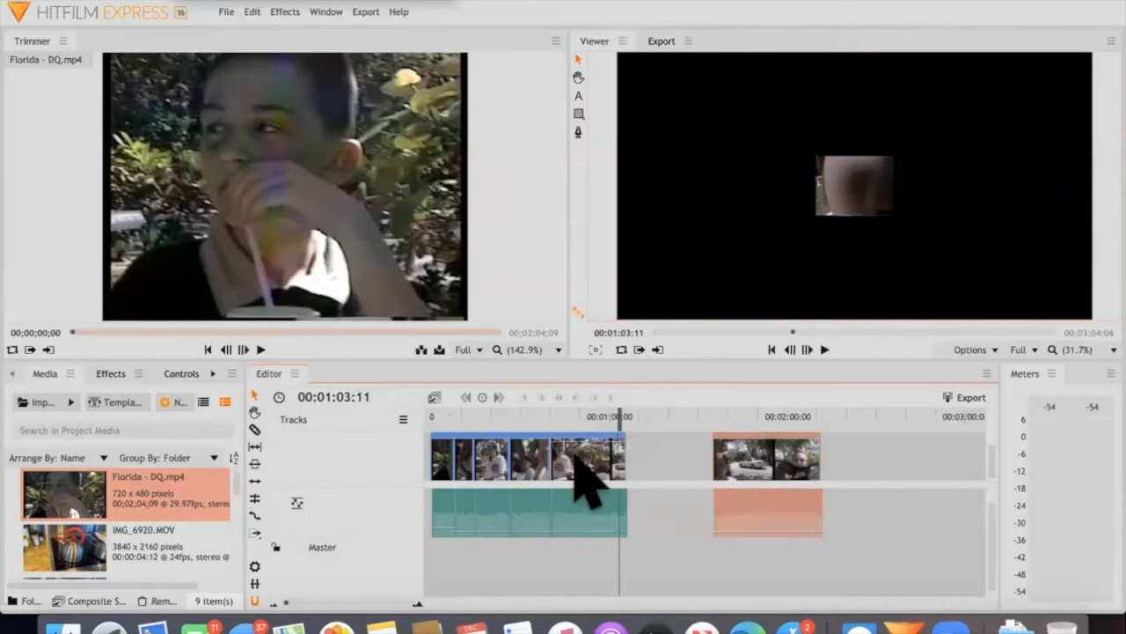
right_click(653, 477)
click(698, 465)
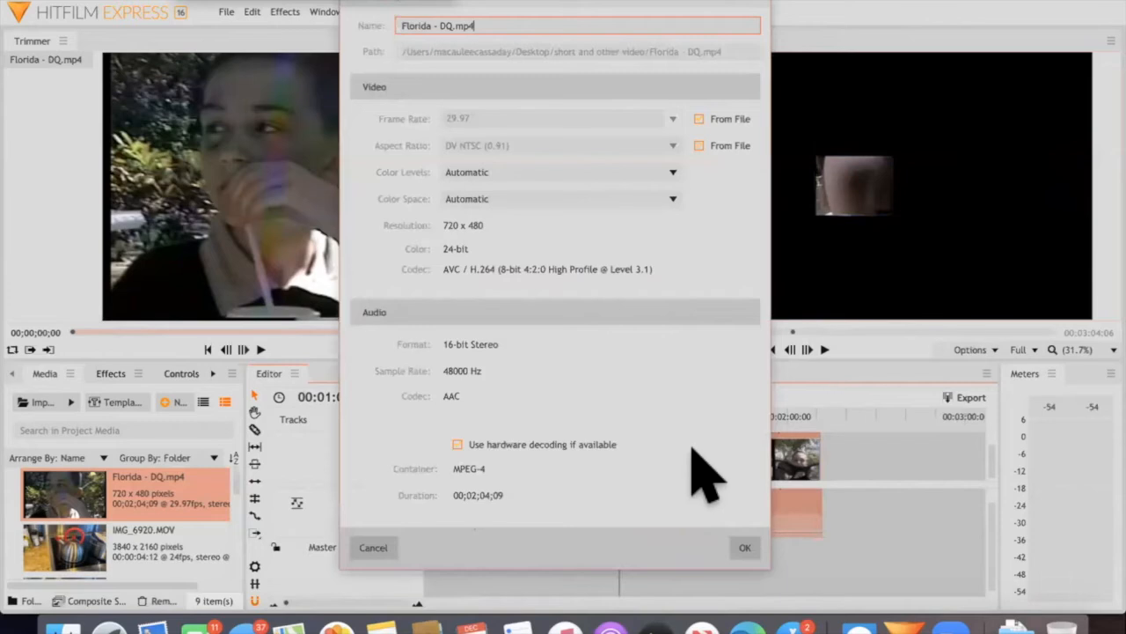
key(Escape)
right_click(754, 431)
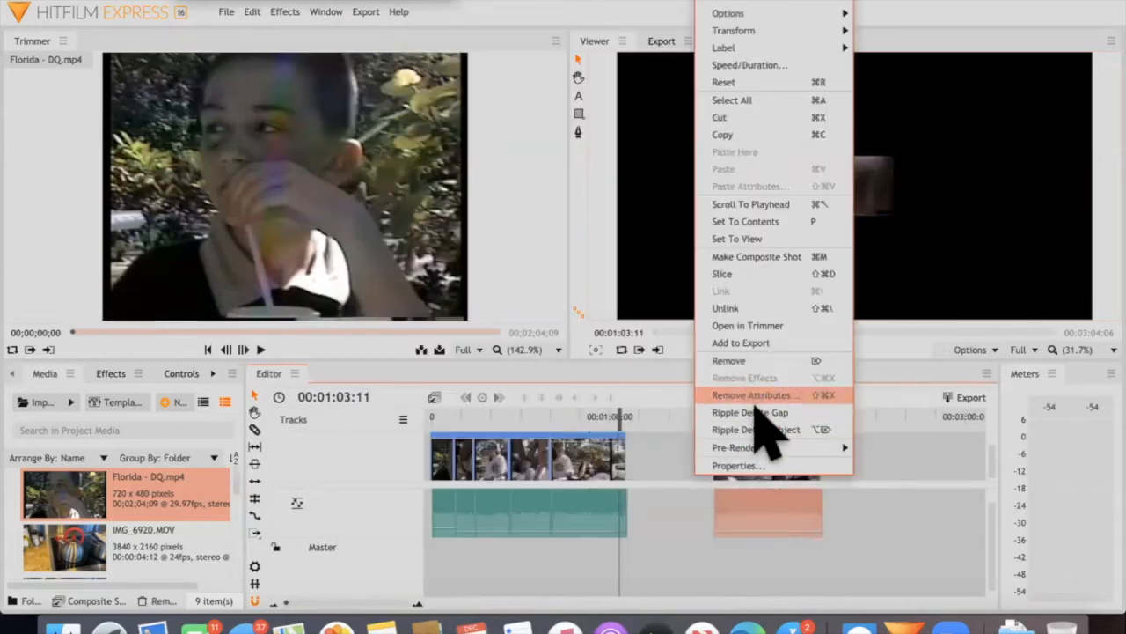
click(750, 412)
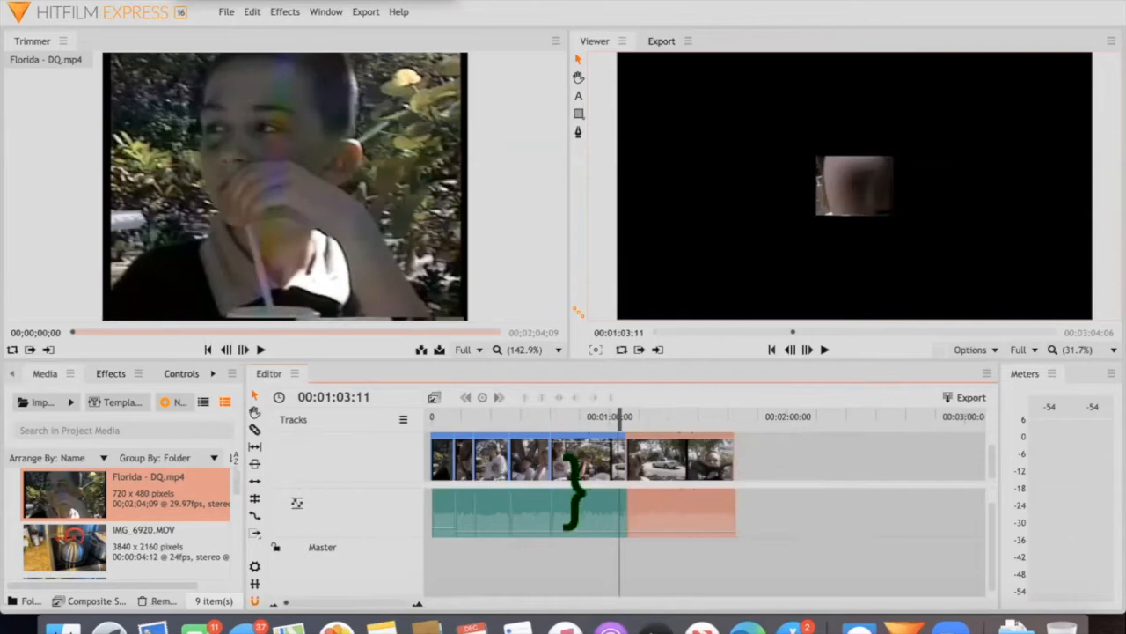
Move the last piece to start at about 00:01:24:12 and slice it at three points into four pieces
mouse_move(666, 460)
mouse_down()
mouse_move(694, 460)
mouse_move(647, 460)
mouse_move(696, 461)
mouse_move(677, 460)
mouse_up()
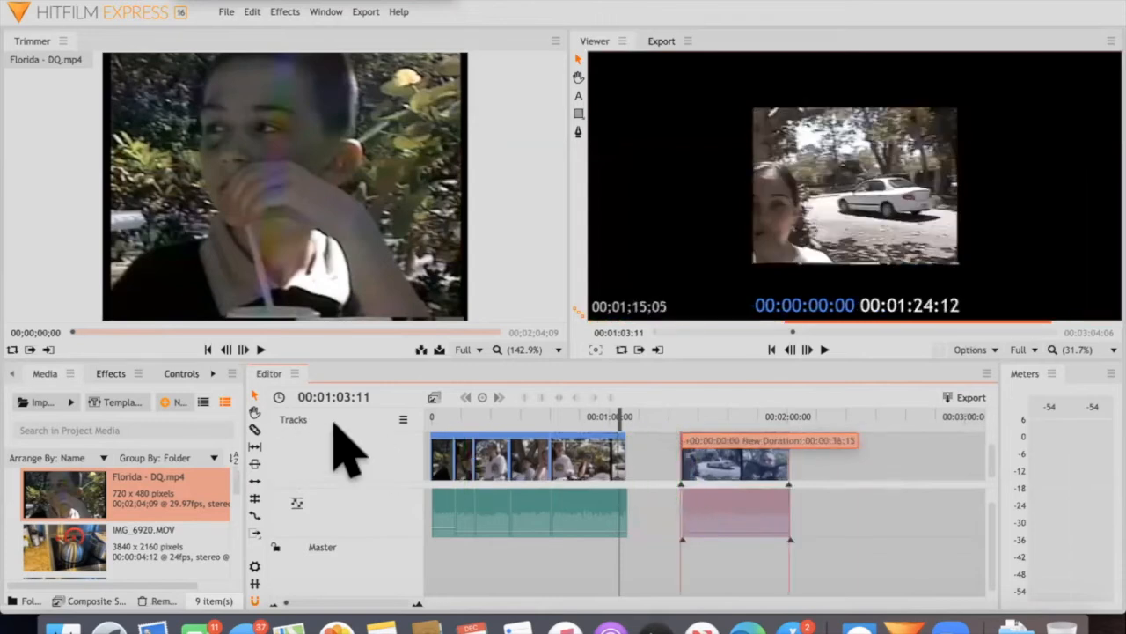
click(257, 428)
click(722, 462)
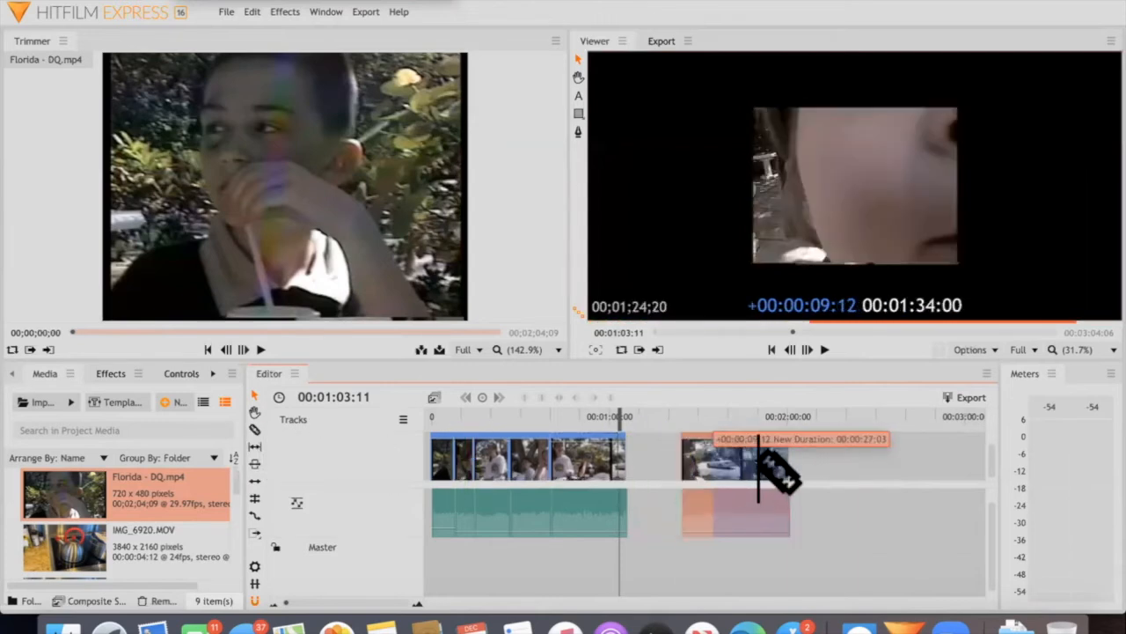
click(760, 465)
click(776, 467)
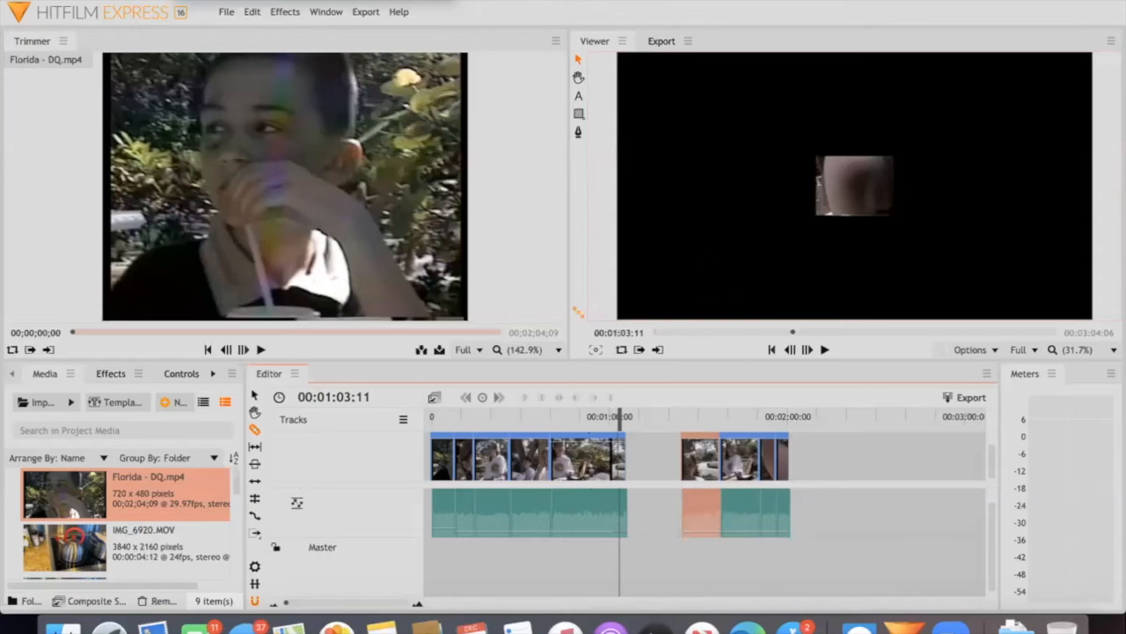
right_click(657, 458)
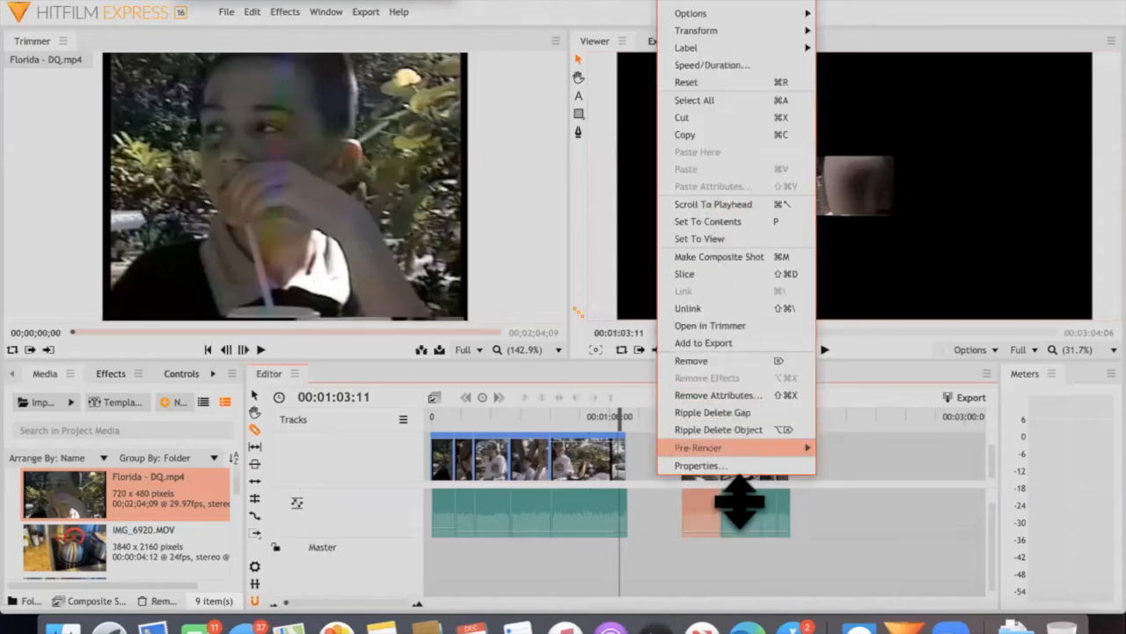
click(821, 508)
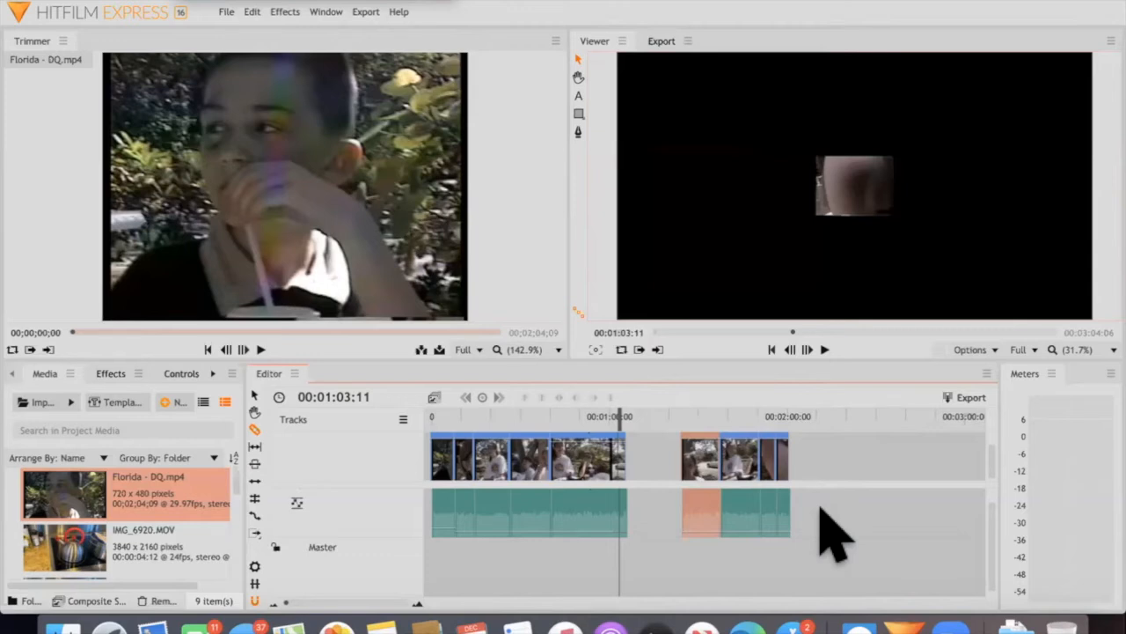
Move the final short slice later on the timeline, away from the other slices, and unlink its video and audio
click(254, 395)
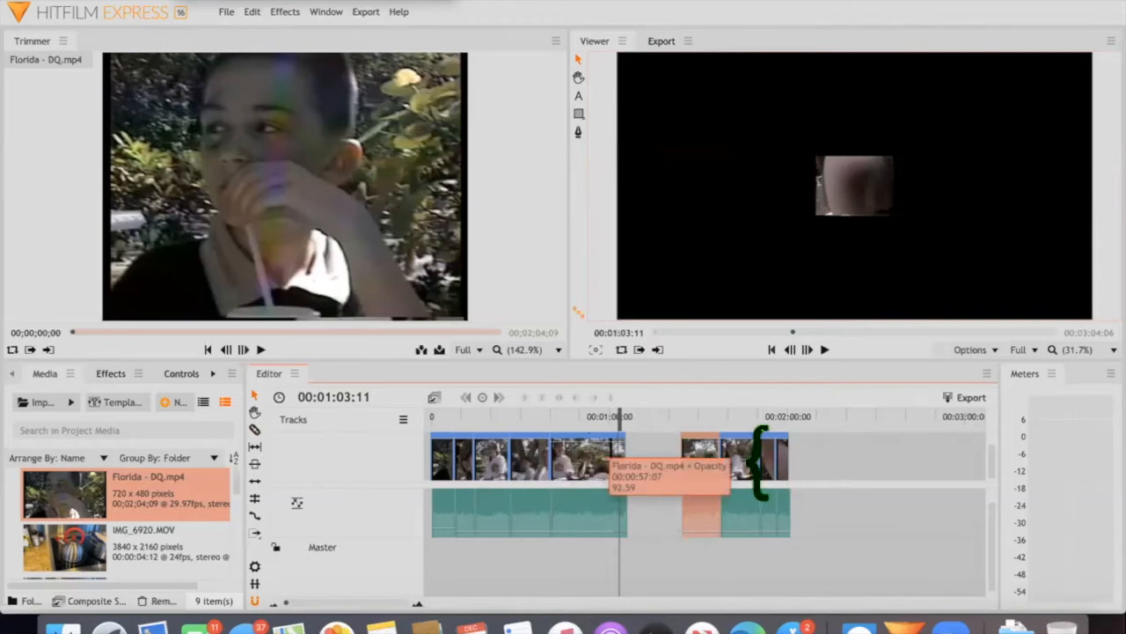
mouse_move(787, 461)
mouse_down()
mouse_move(832, 488)
mouse_move(807, 466)
mouse_move(857, 465)
mouse_move(837, 470)
mouse_move(800, 451)
mouse_move(852, 455)
mouse_move(865, 463)
mouse_move(821, 468)
mouse_move(821, 494)
mouse_move(872, 506)
mouse_move(905, 498)
mouse_move(906, 489)
mouse_move(851, 480)
mouse_move(897, 455)
mouse_move(823, 459)
mouse_up()
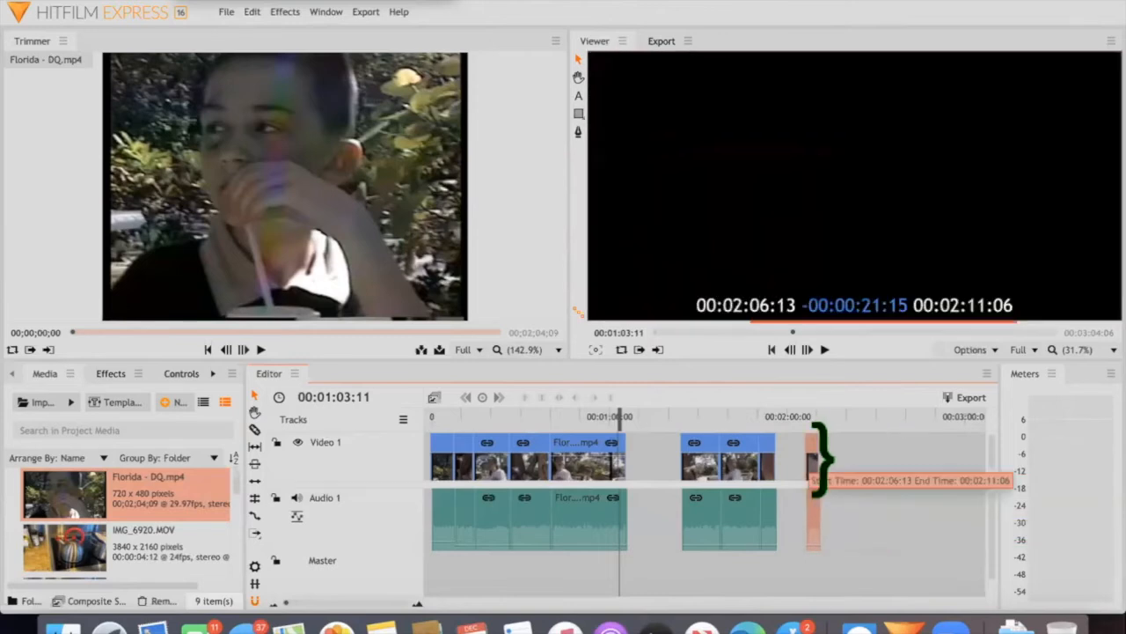
right_click(811, 462)
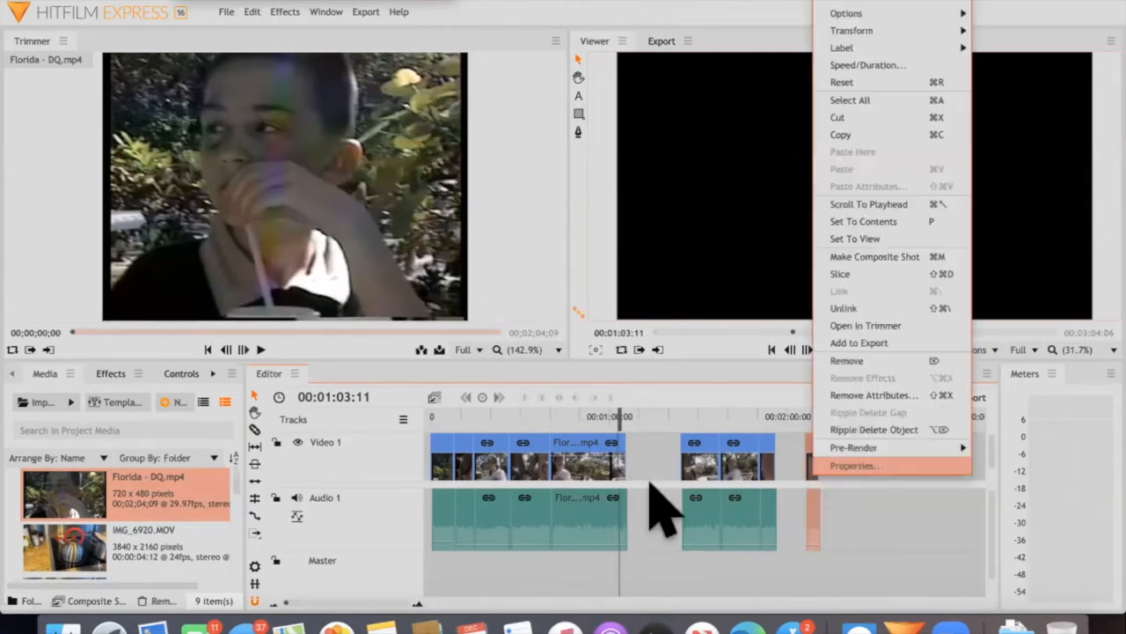
click(845, 465)
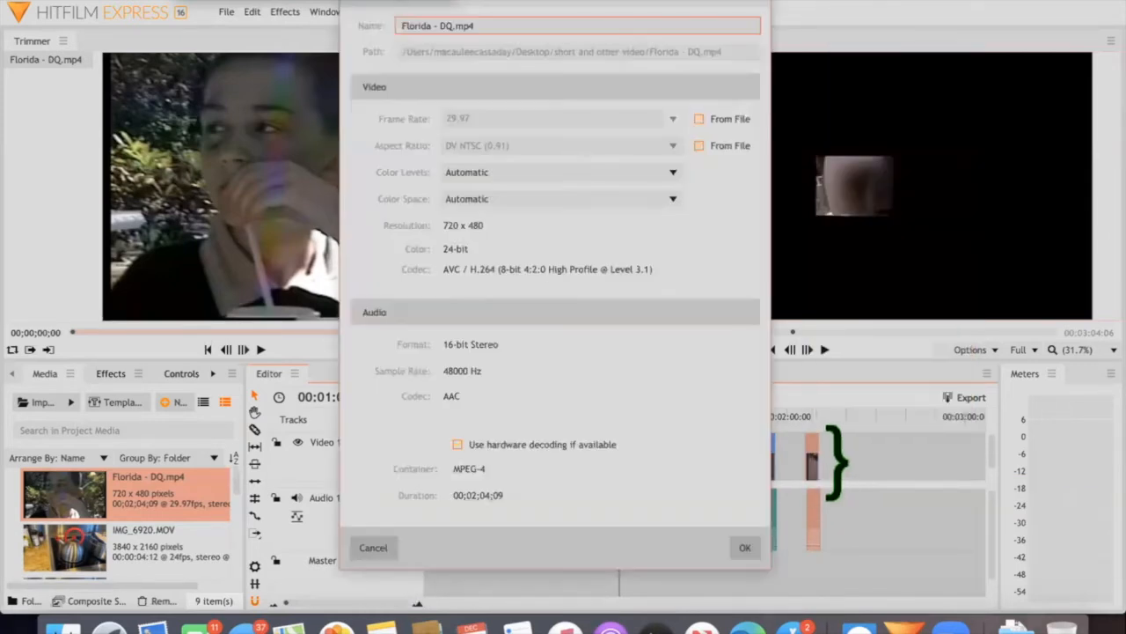
key(Escape)
right_click(815, 475)
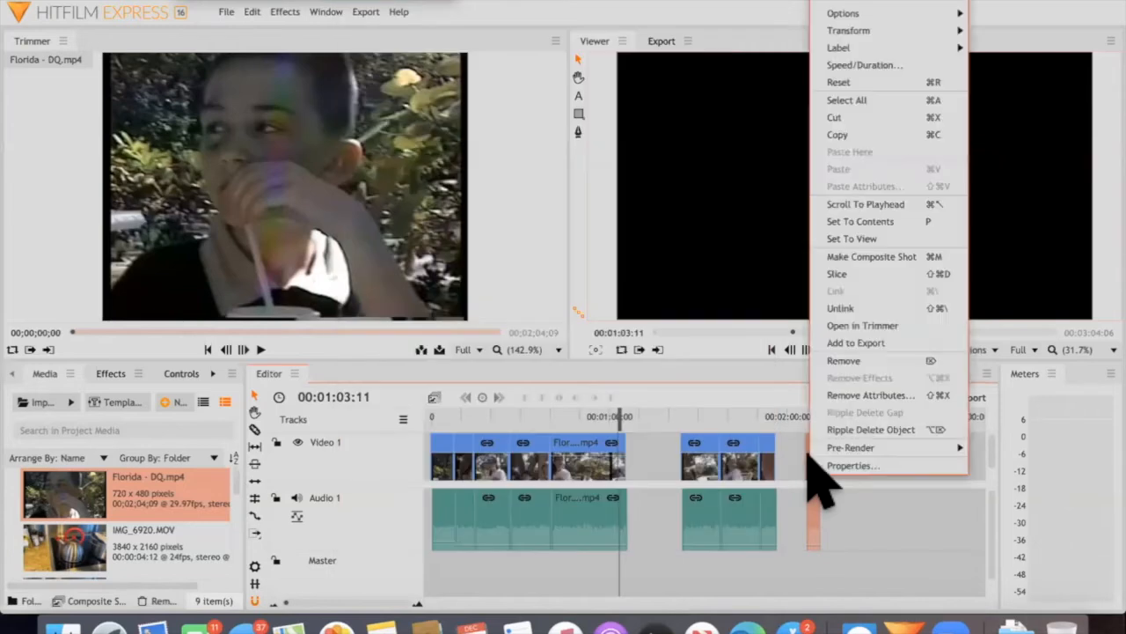
click(937, 306)
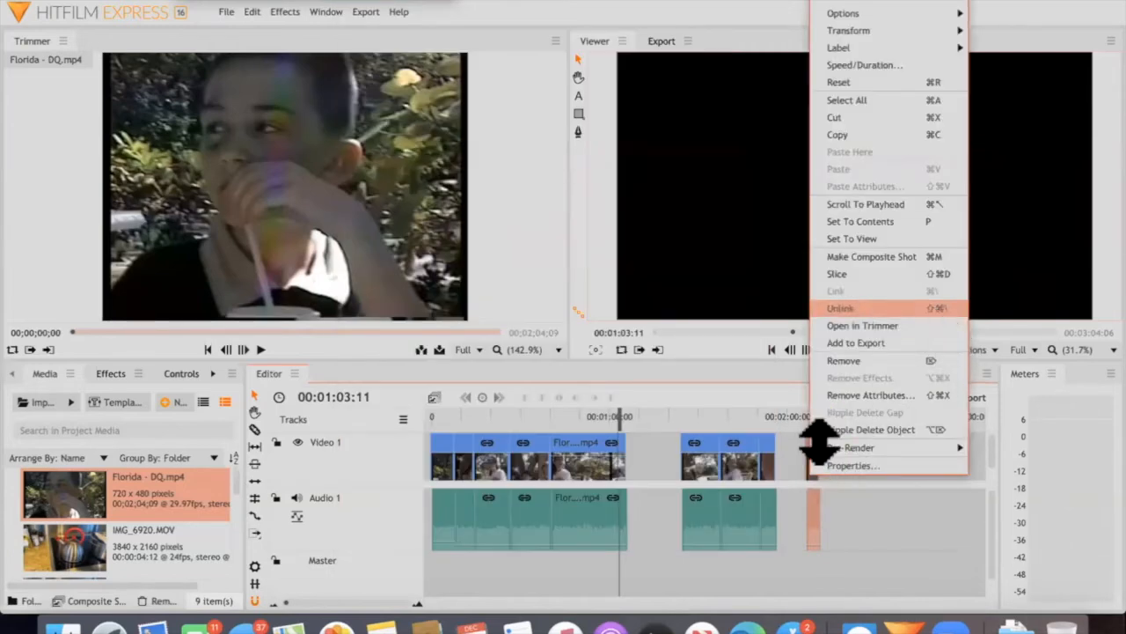
Delete the unlinked final slice's audio, extend the start of its video earlier, and place the playhead at 00:02:12:00
drag(836, 456, 800, 526)
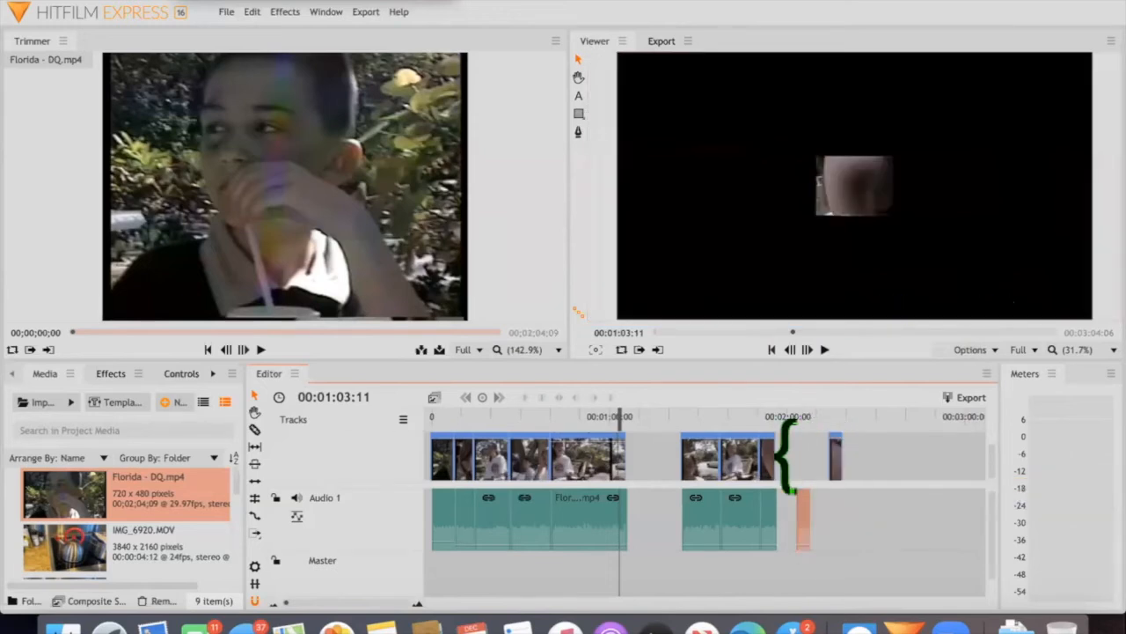
key(Delete)
drag(831, 456, 806, 454)
drag(819, 411, 823, 410)
Move the piece before the large gap to start at about 00:00:50:05 and unlink its video and audio
mouse_move(623, 526)
mouse_down()
mouse_move(627, 535)
mouse_move(616, 519)
mouse_move(627, 515)
mouse_up()
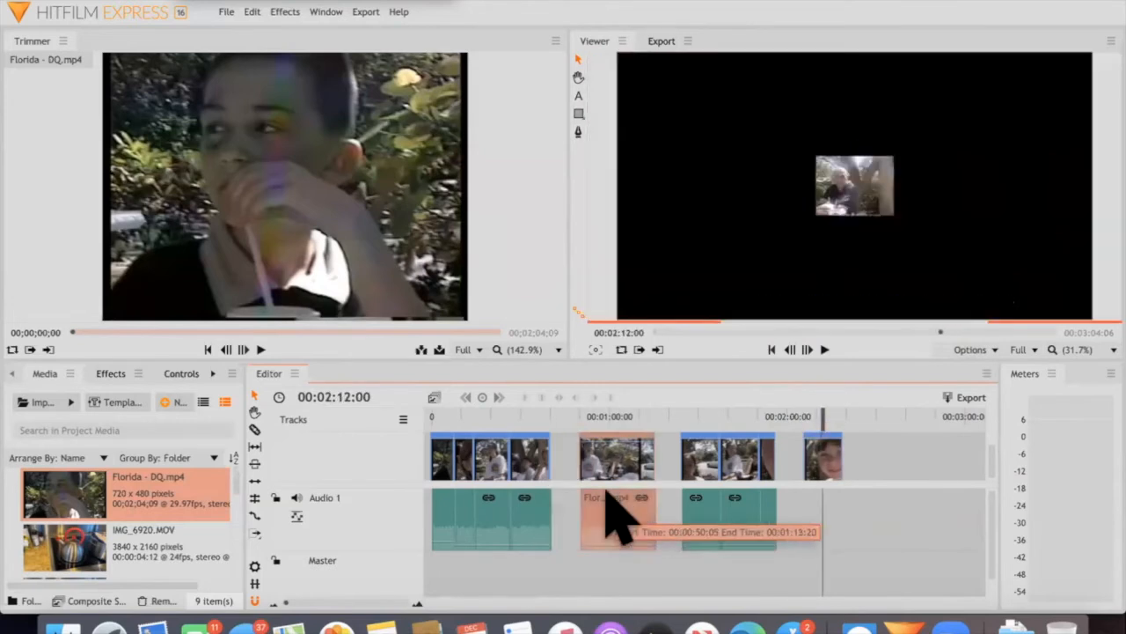
right_click(608, 493)
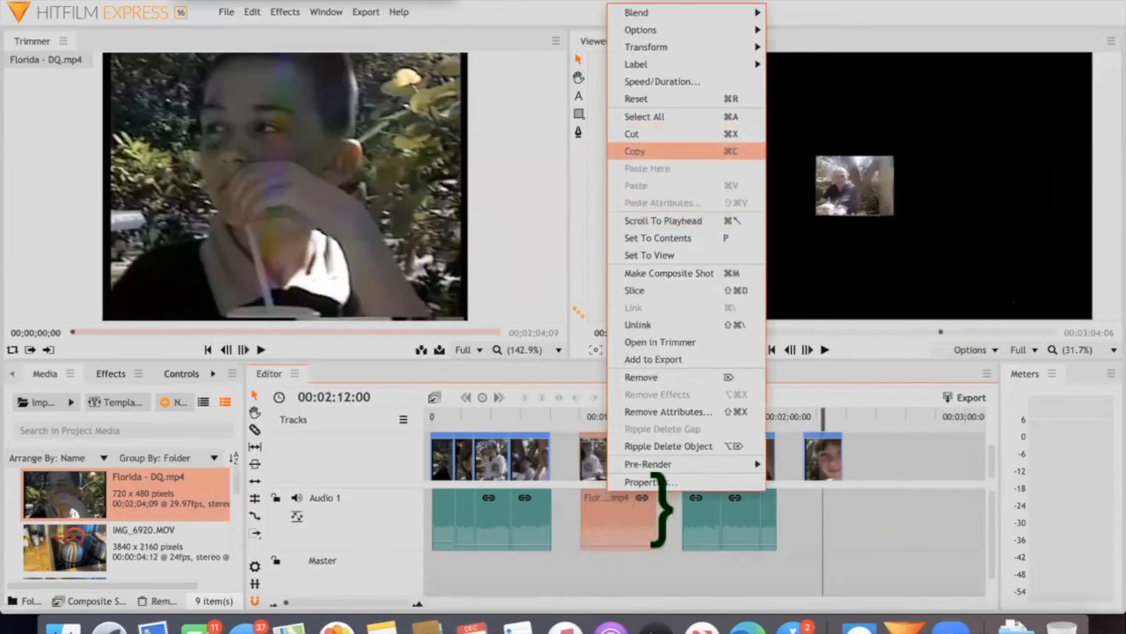
click(638, 325)
click(653, 509)
Move the unlinked piece's audio and video separately, delete the audio, and reposition the silent video between its neighbours
drag(608, 500, 638, 497)
drag(607, 440, 634, 435)
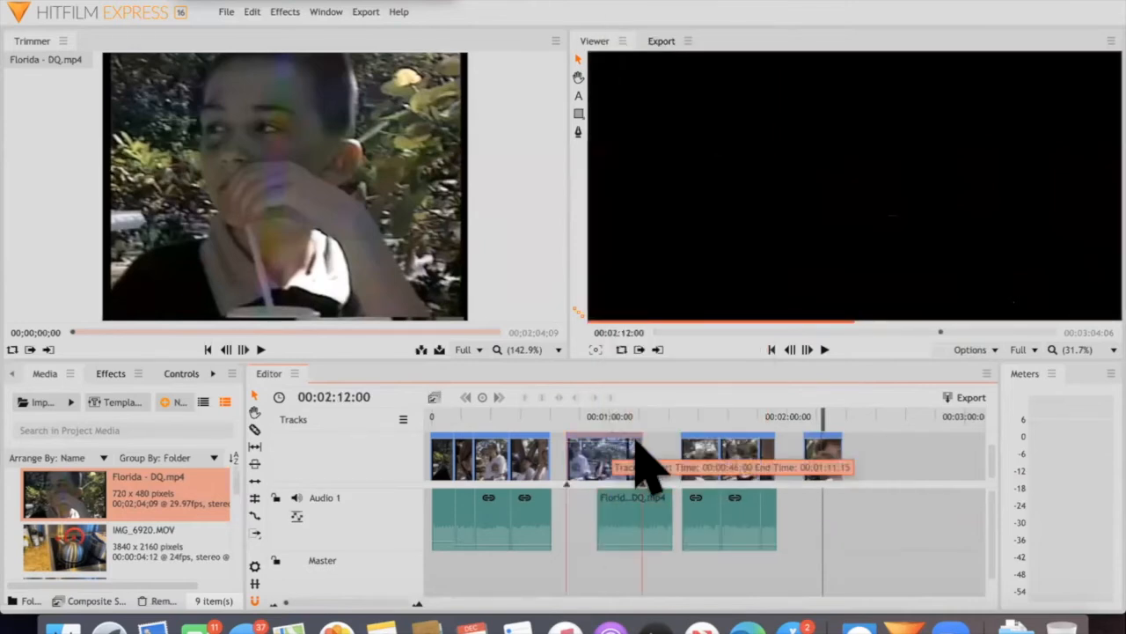
click(600, 505)
key(Delete)
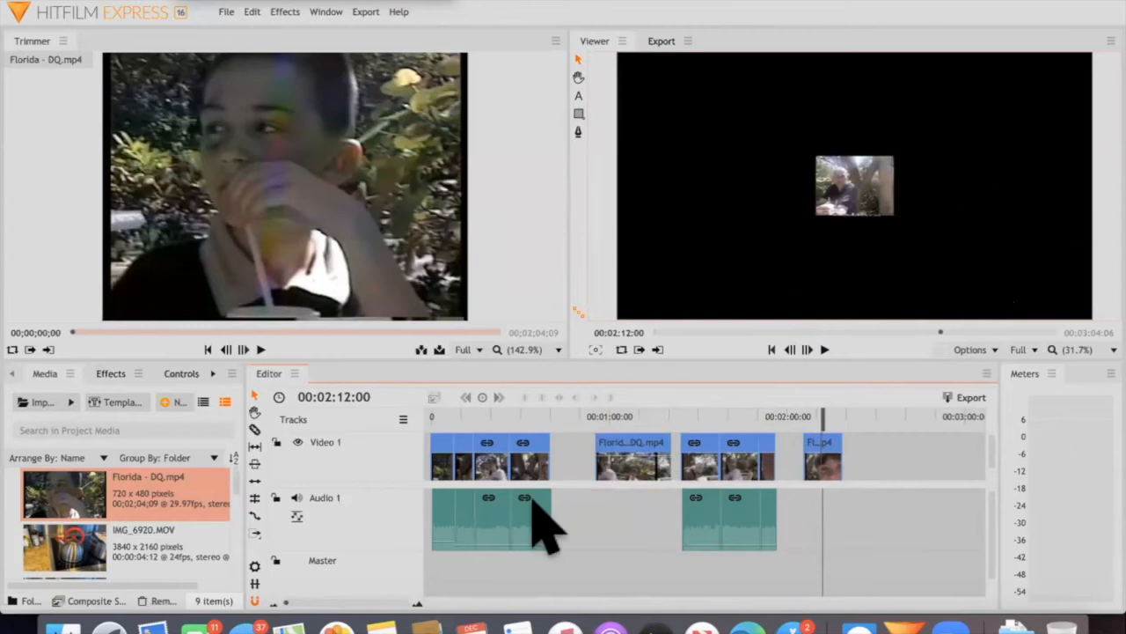
drag(679, 453, 564, 522)
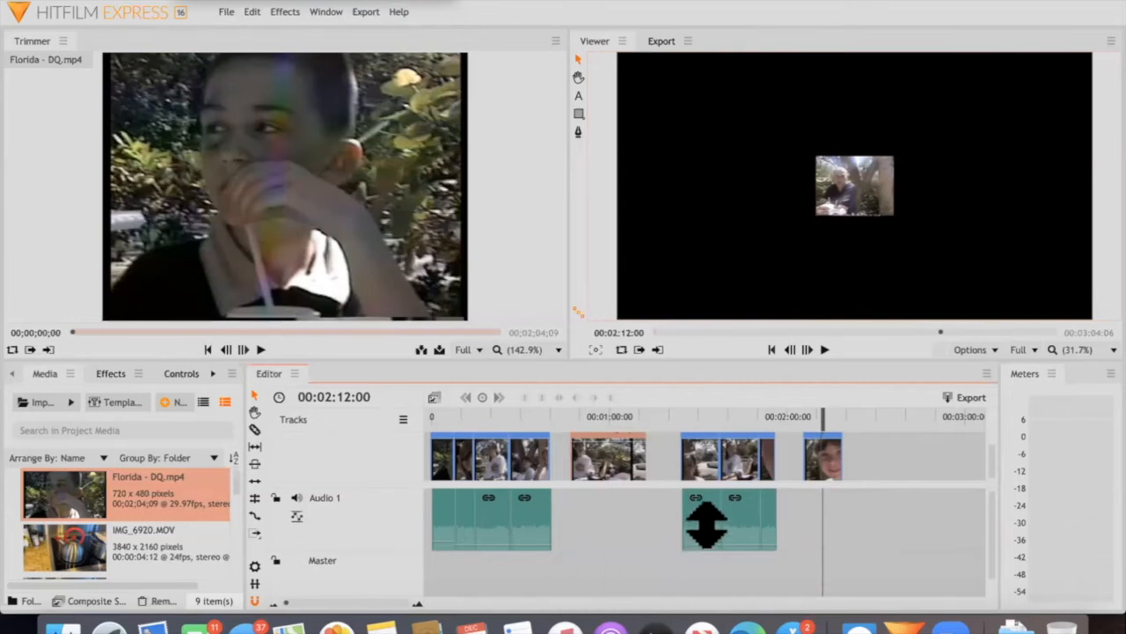
Raise the audio level of the first piece after the silent video to about 1.33 and play it back
drag(707, 522, 706, 518)
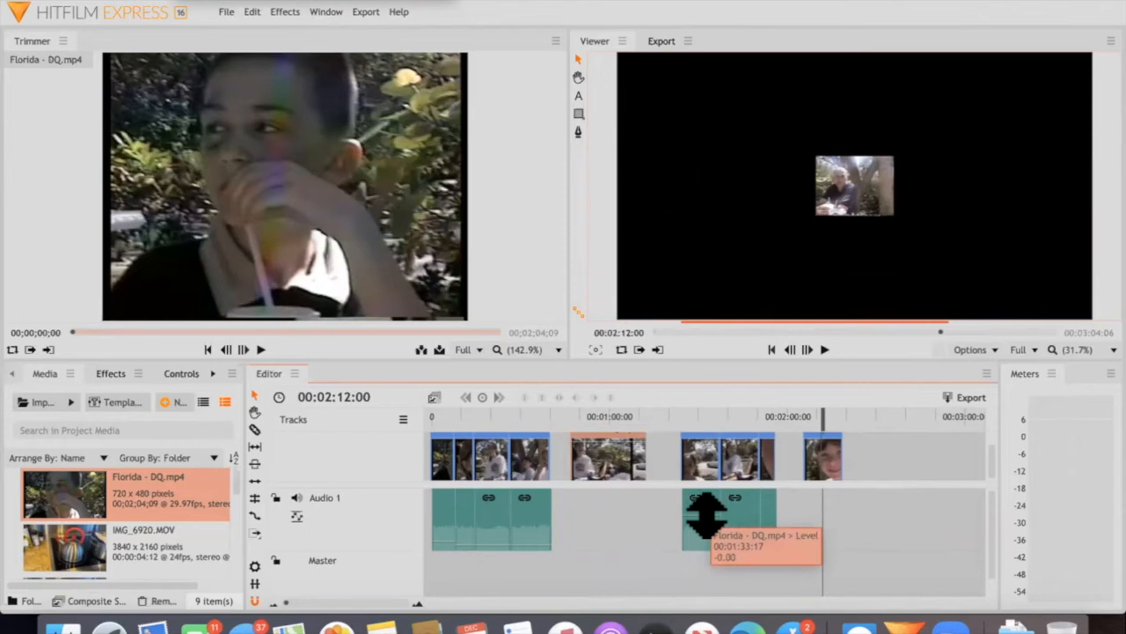
drag(704, 517, 706, 517)
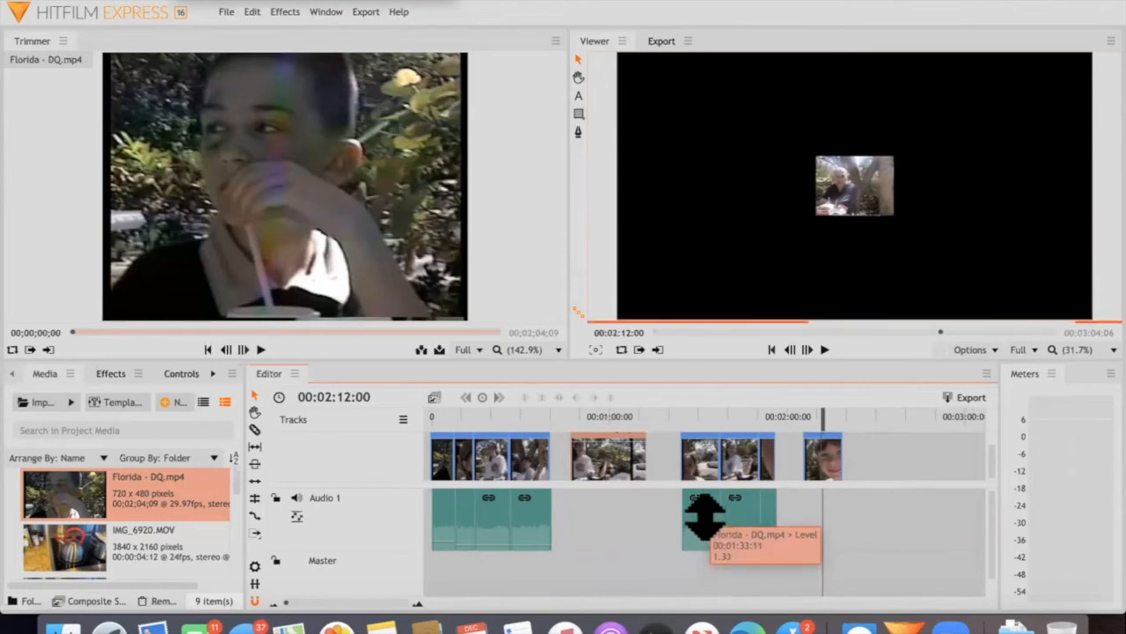
click(699, 412)
key(space)
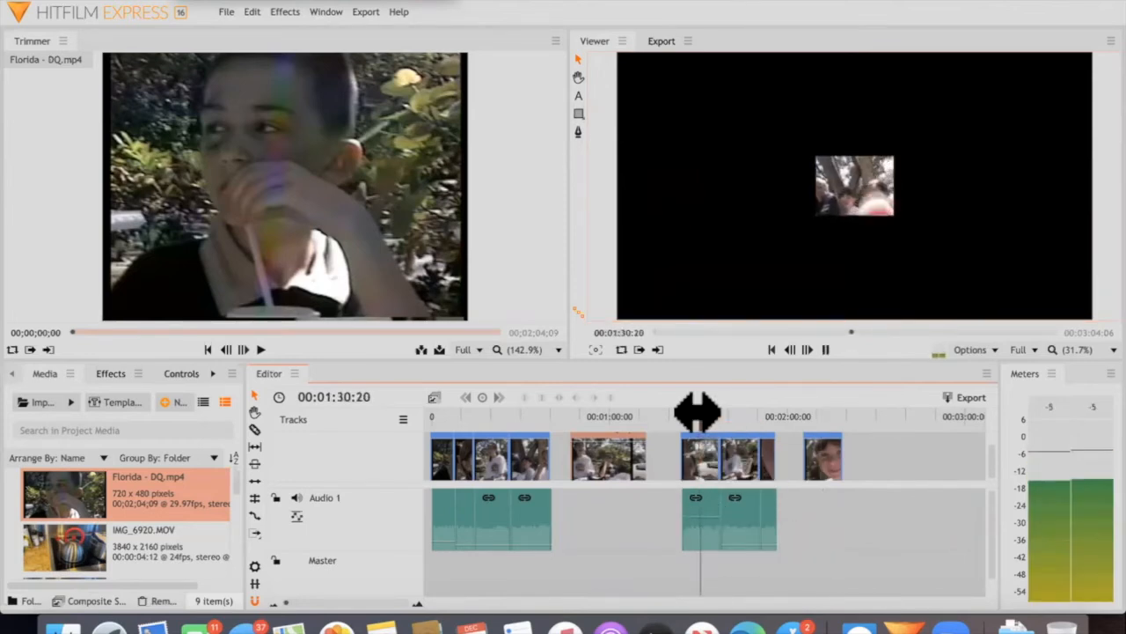
key(space)
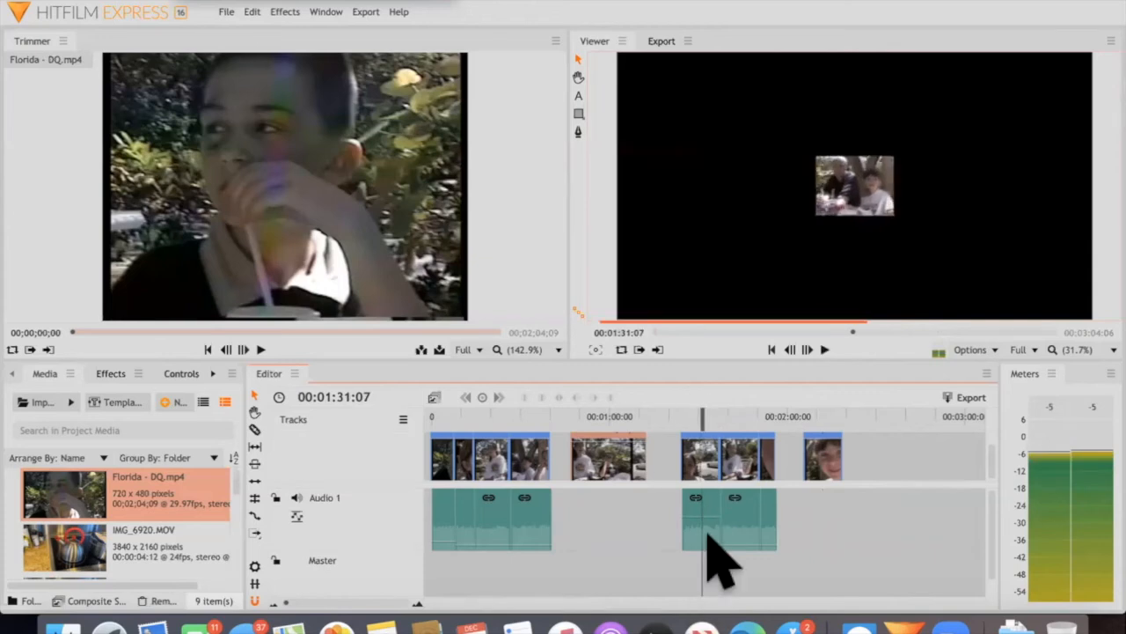
Lower the audio level of the first piece after the silent video to about -42.67, playing it to check the loudness
mouse_move(706, 516)
mouse_down()
mouse_move(704, 541)
mouse_move(699, 517)
mouse_up()
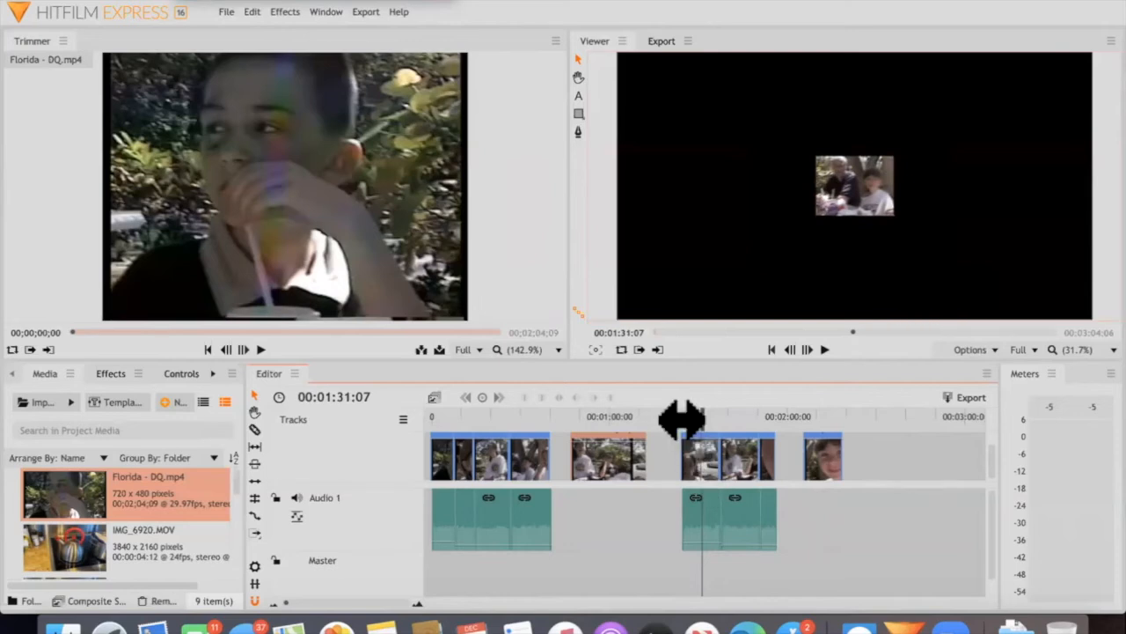
click(683, 419)
key(space)
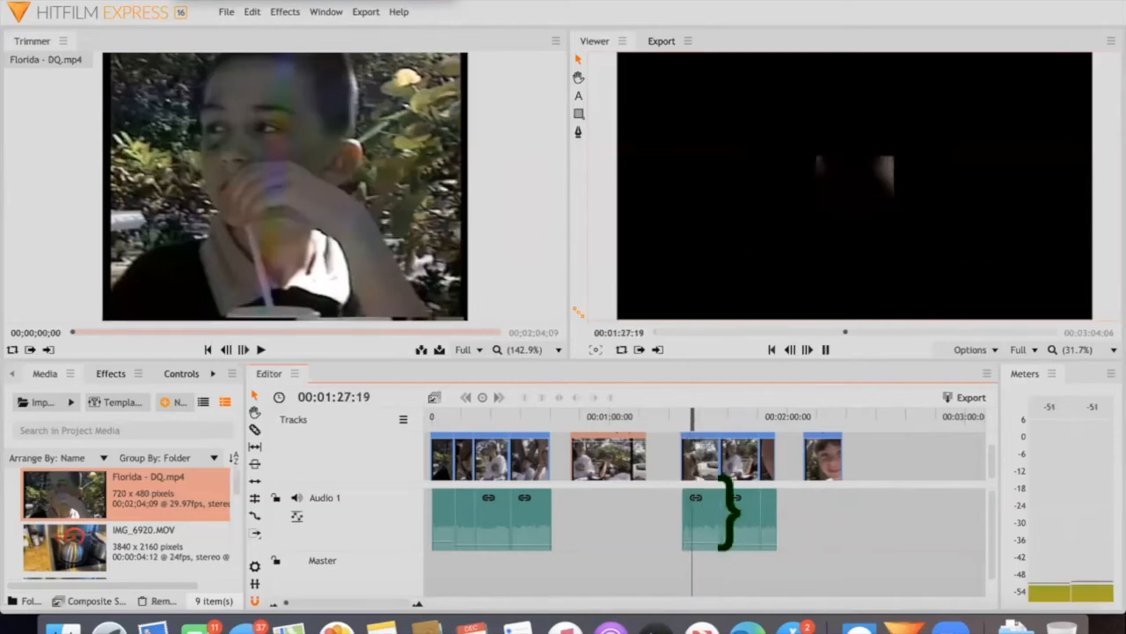
key(space)
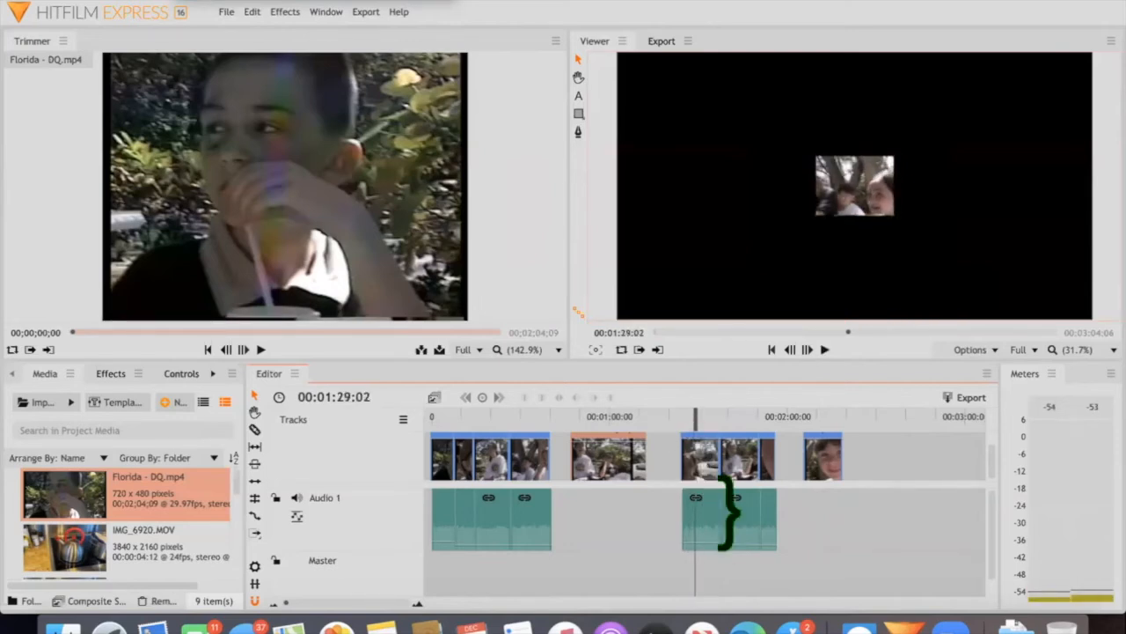
mouse_move(698, 539)
mouse_down()
mouse_move(702, 531)
mouse_move(734, 543)
mouse_move(702, 528)
mouse_move(704, 539)
mouse_up()
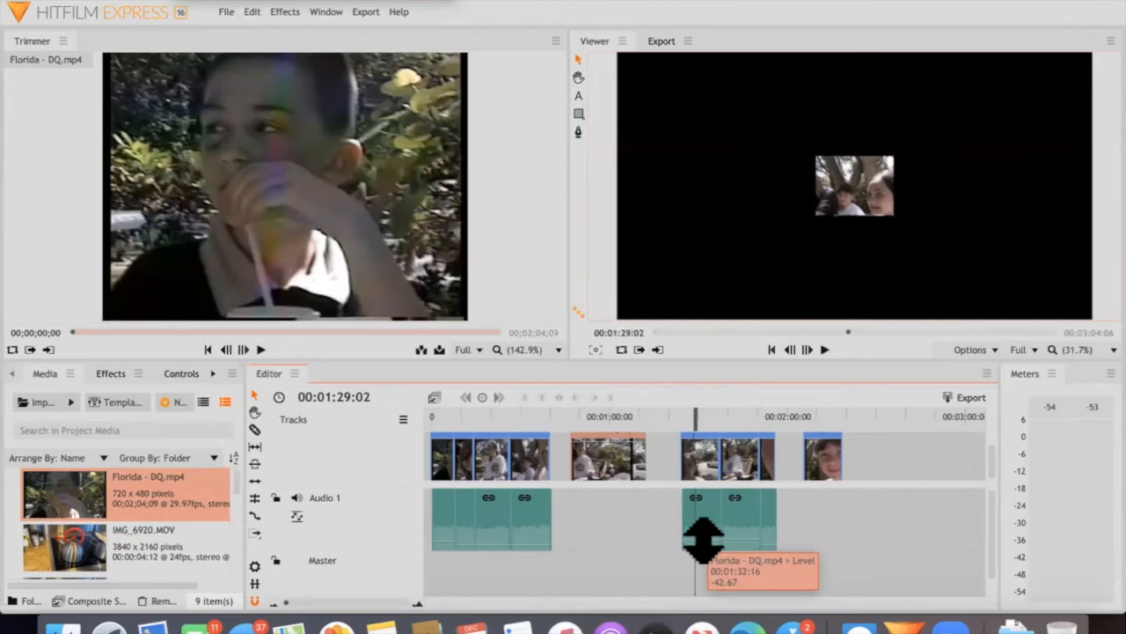
drag(704, 539, 736, 531)
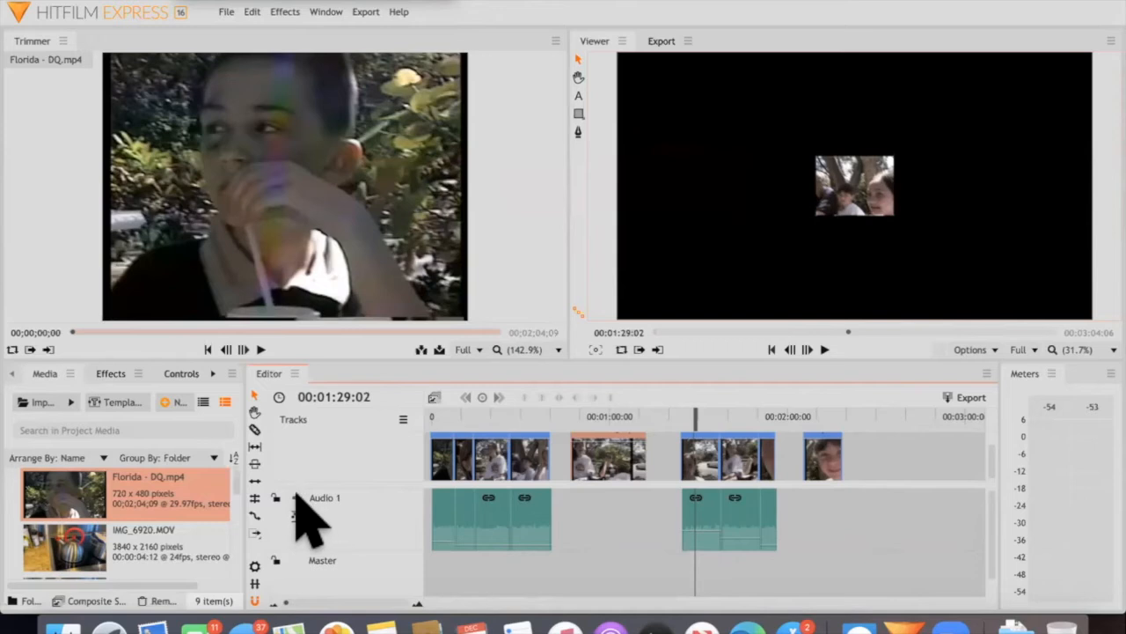
Move the silent video back against the opening group and close the gap behind it with Ripple Delete Gap
scroll(365, 529, down, 1)
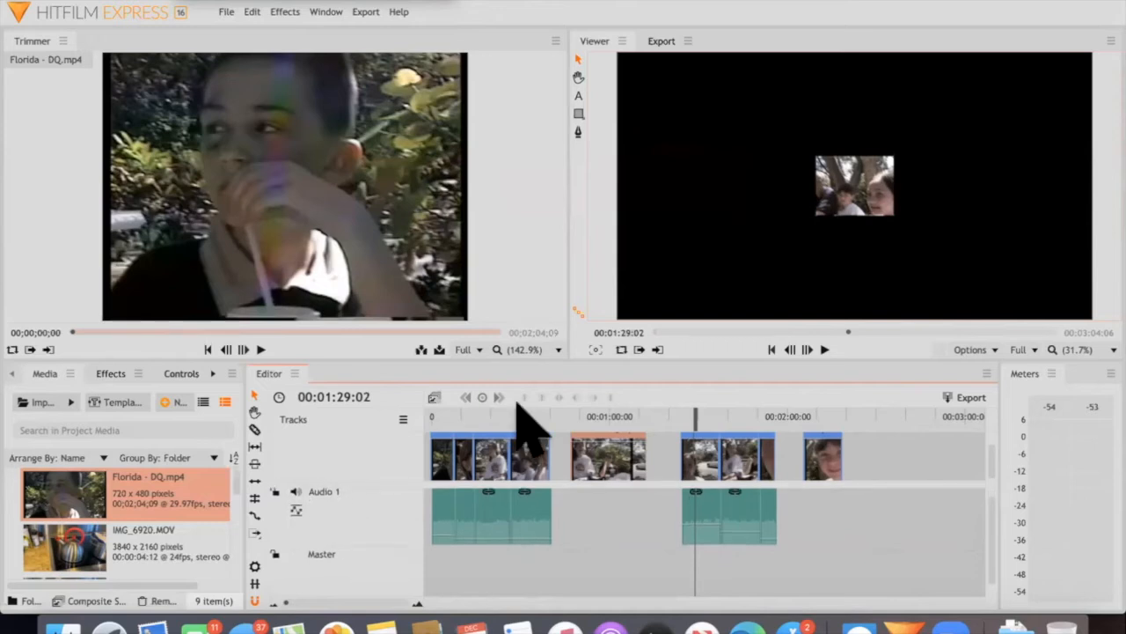
drag(604, 454, 582, 457)
mouse_move(670, 462)
mouse_down()
mouse_move(696, 455)
mouse_move(651, 448)
mouse_move(681, 455)
mouse_up()
right_click(656, 447)
click(727, 410)
right_click(675, 456)
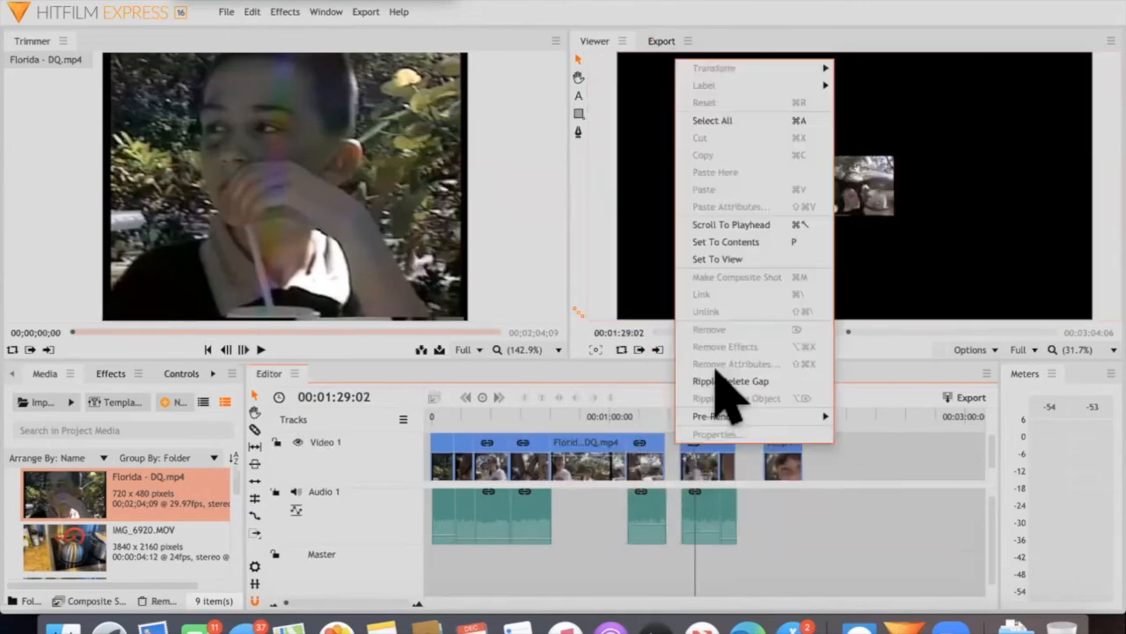
click(674, 463)
click(658, 460)
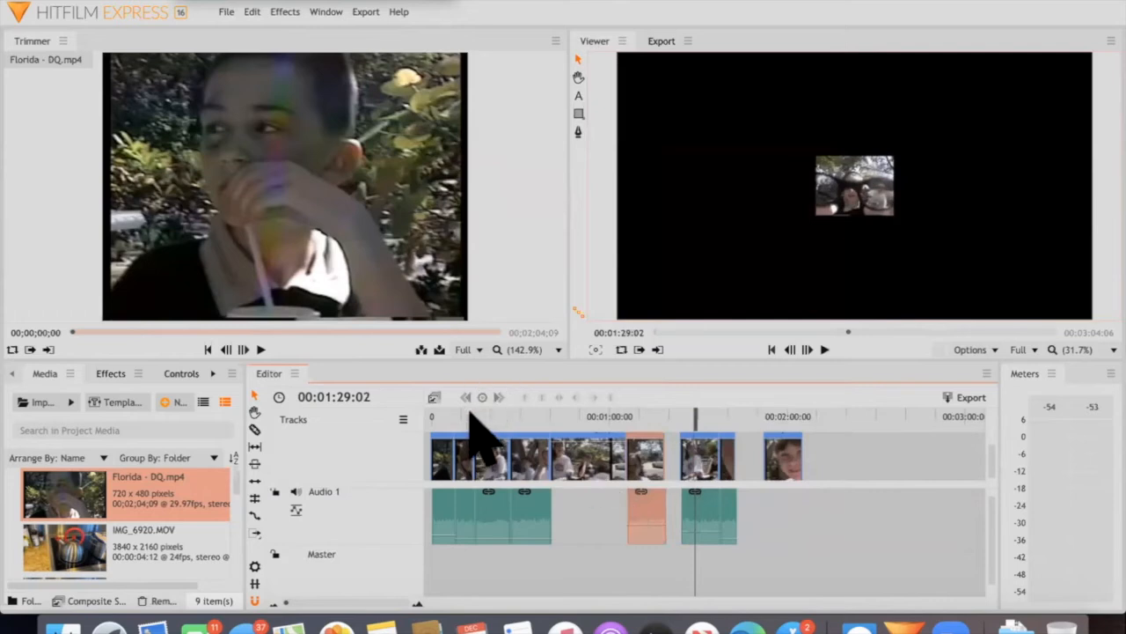
At 00:00:06:20, enlarge the opening clip in the viewer until it nearly fills the frame, and play it briefly
drag(423, 414, 451, 416)
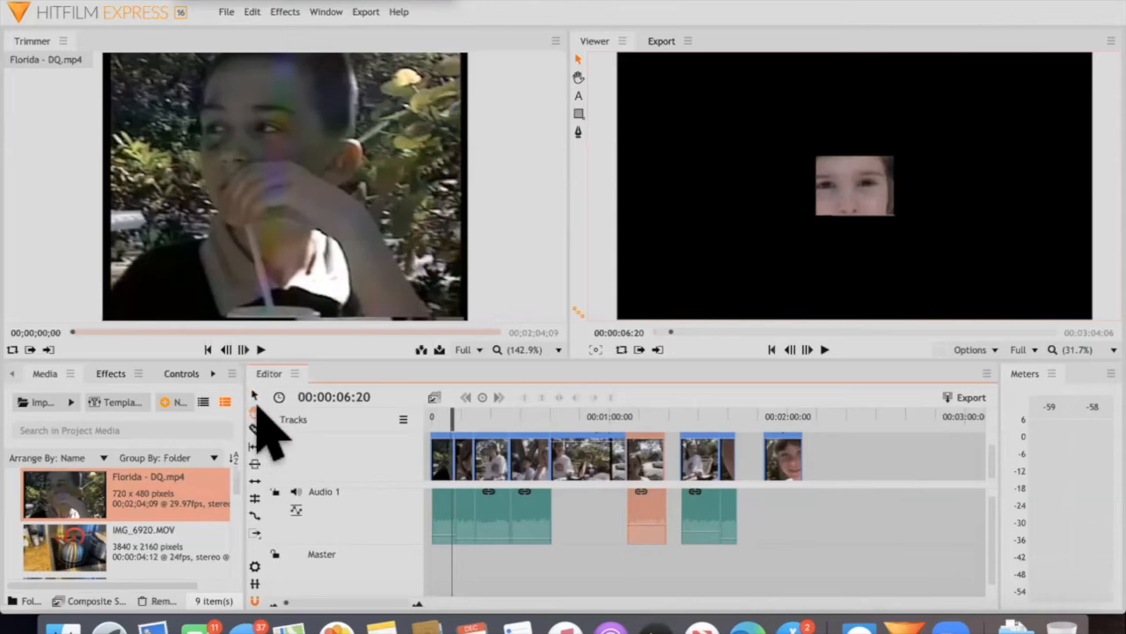
click(255, 411)
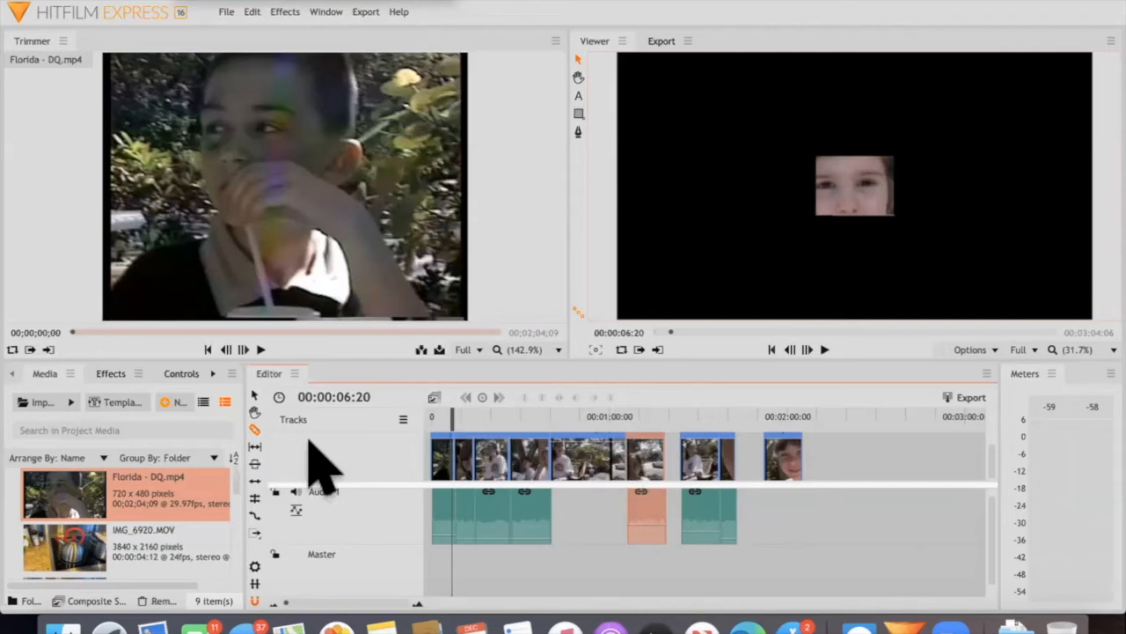
click(255, 395)
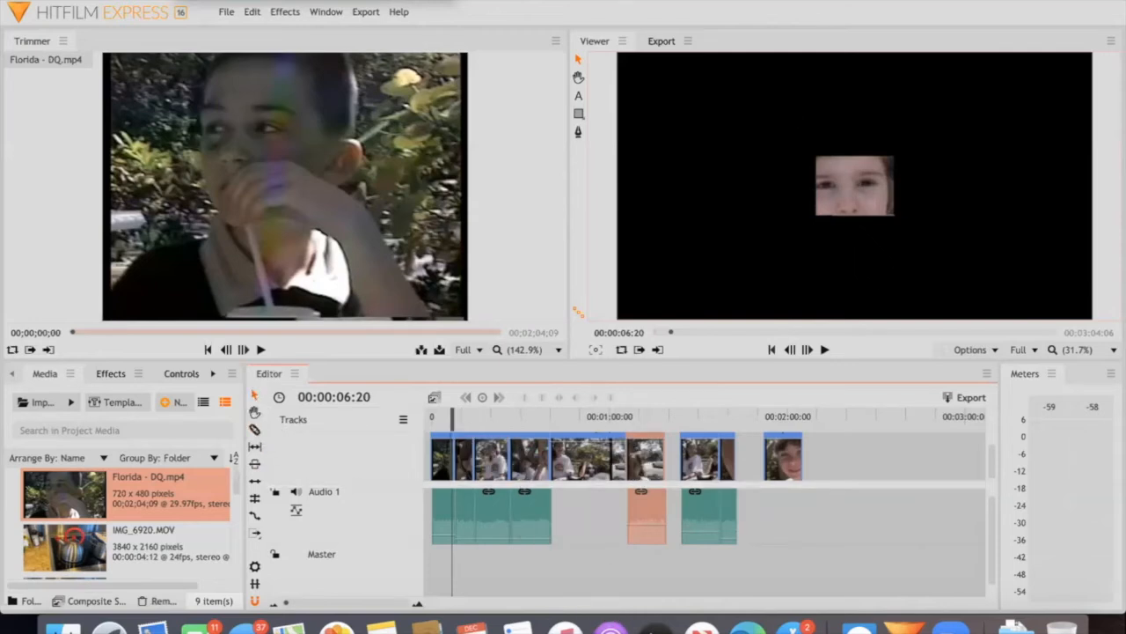
click(838, 169)
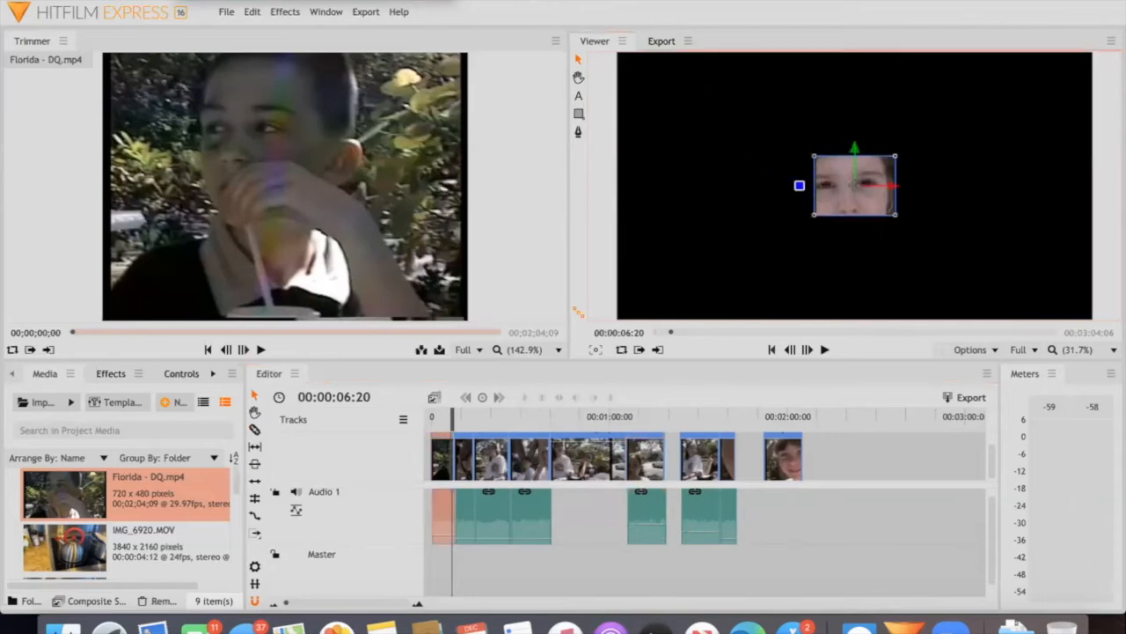
key(space)
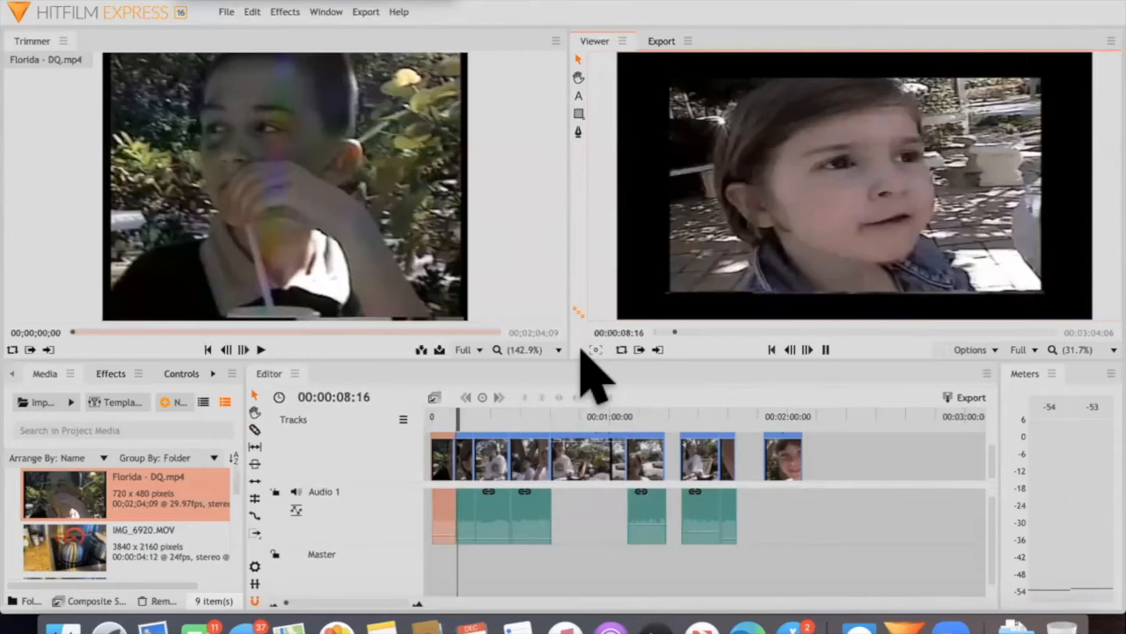
key(space)
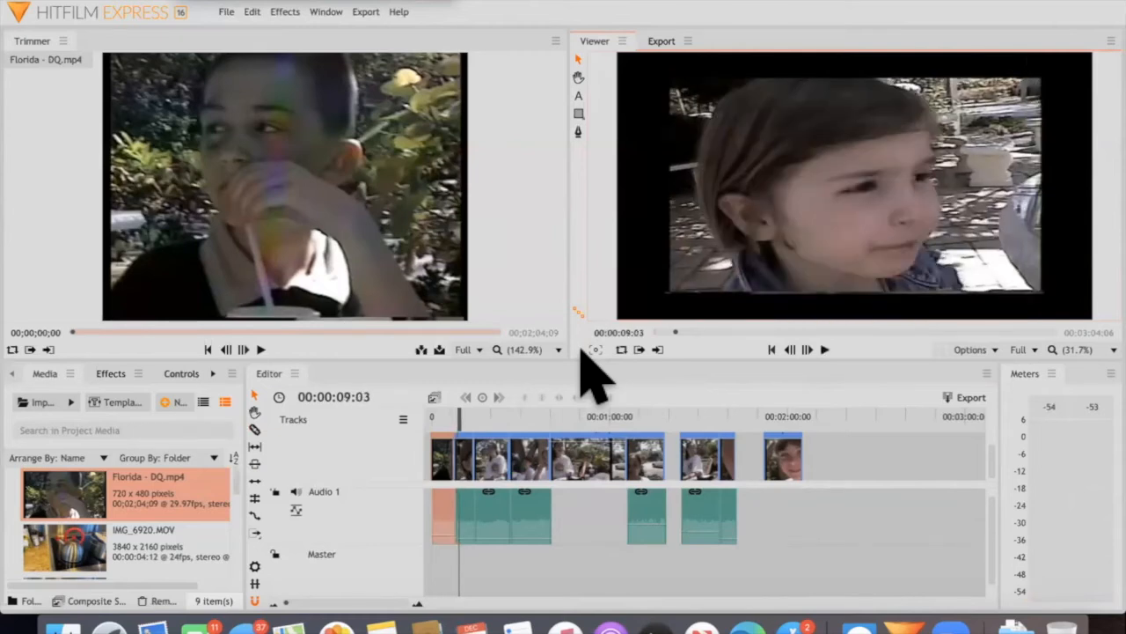
Shift all clips slightly later on the timeline, then add text at its start and over the footage at 00:00:10:06
drag(863, 515, 440, 515)
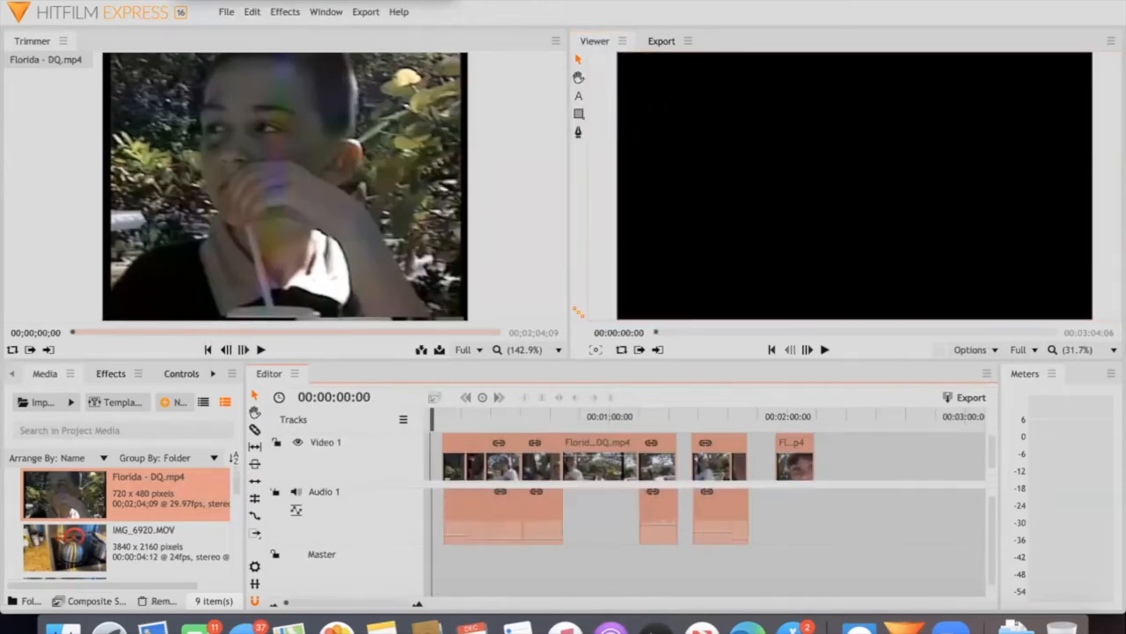
click(578, 96)
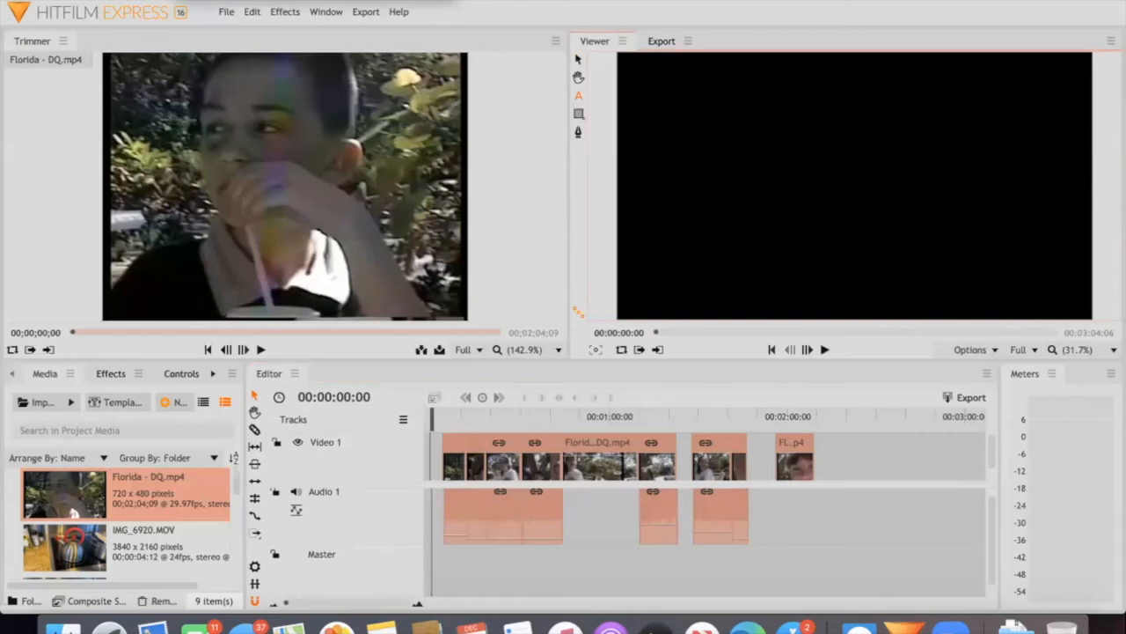
click(690, 149)
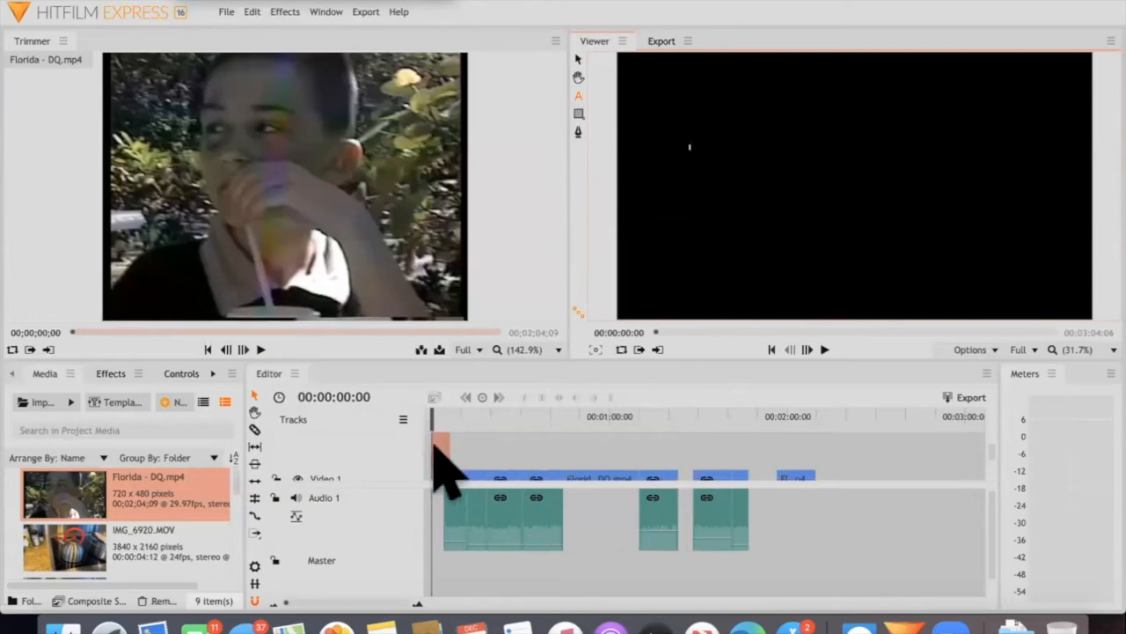
mouse_move(441, 441)
mouse_down()
mouse_move(455, 441)
mouse_move(457, 428)
mouse_up()
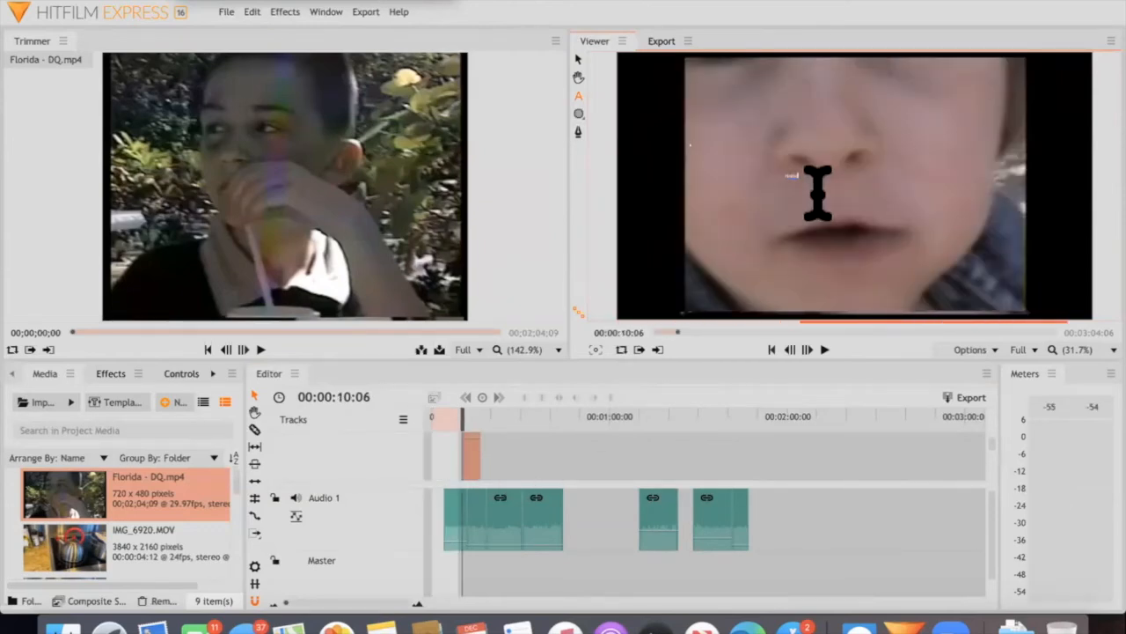
Import the Super Simple title template and place it at the start of the timeline
click(212, 373)
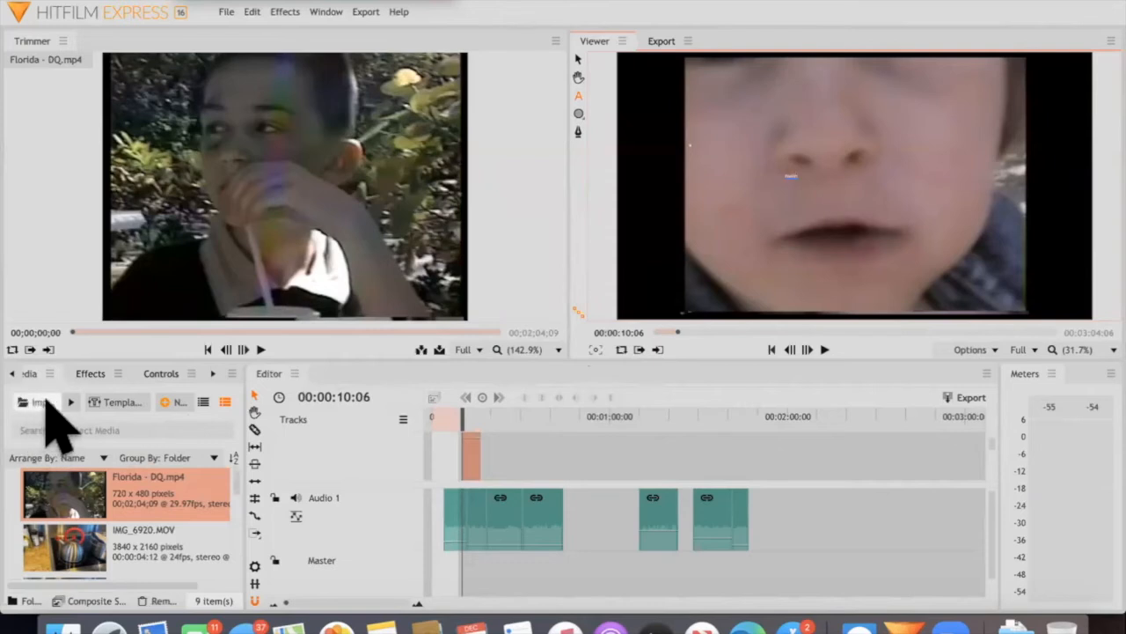
click(114, 401)
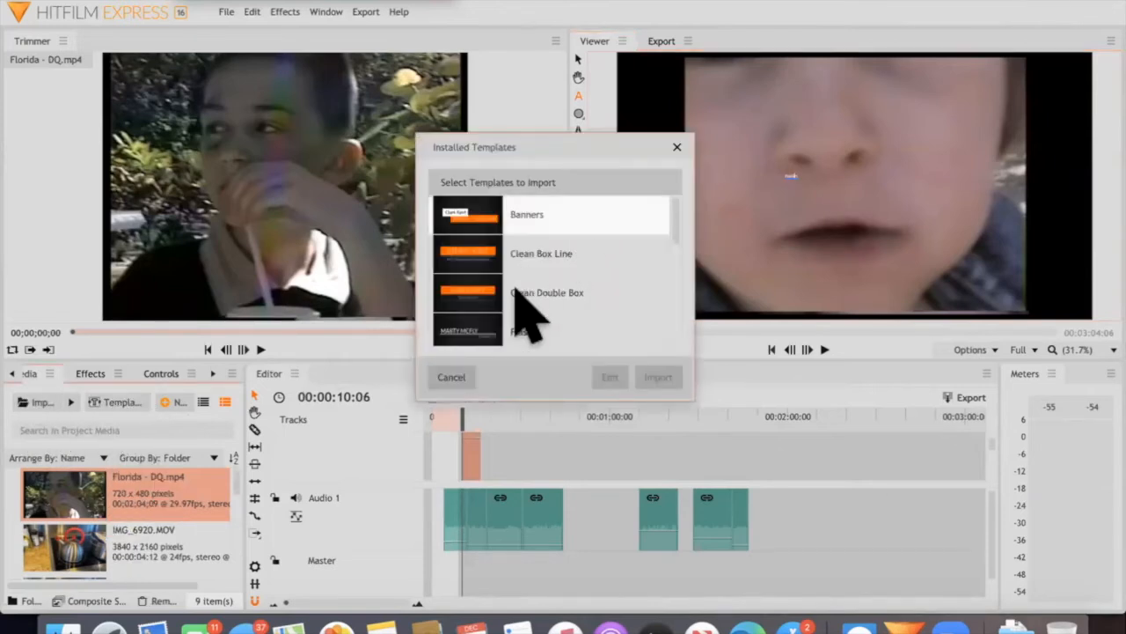
scroll(514, 289, down, 5)
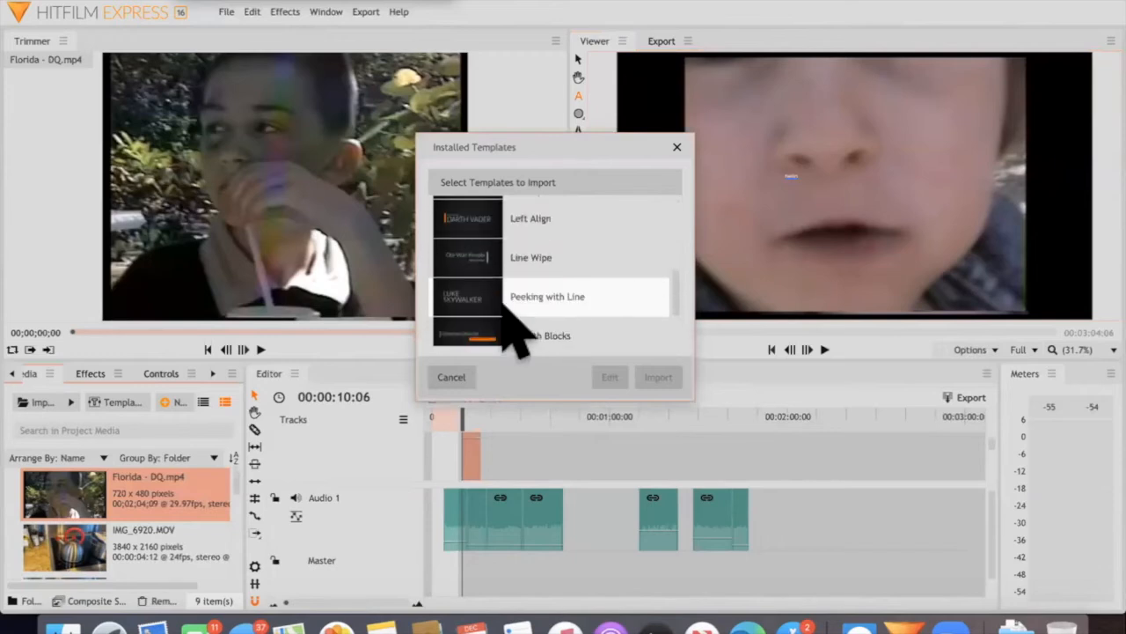
scroll(503, 326, down, 3)
click(469, 280)
click(658, 376)
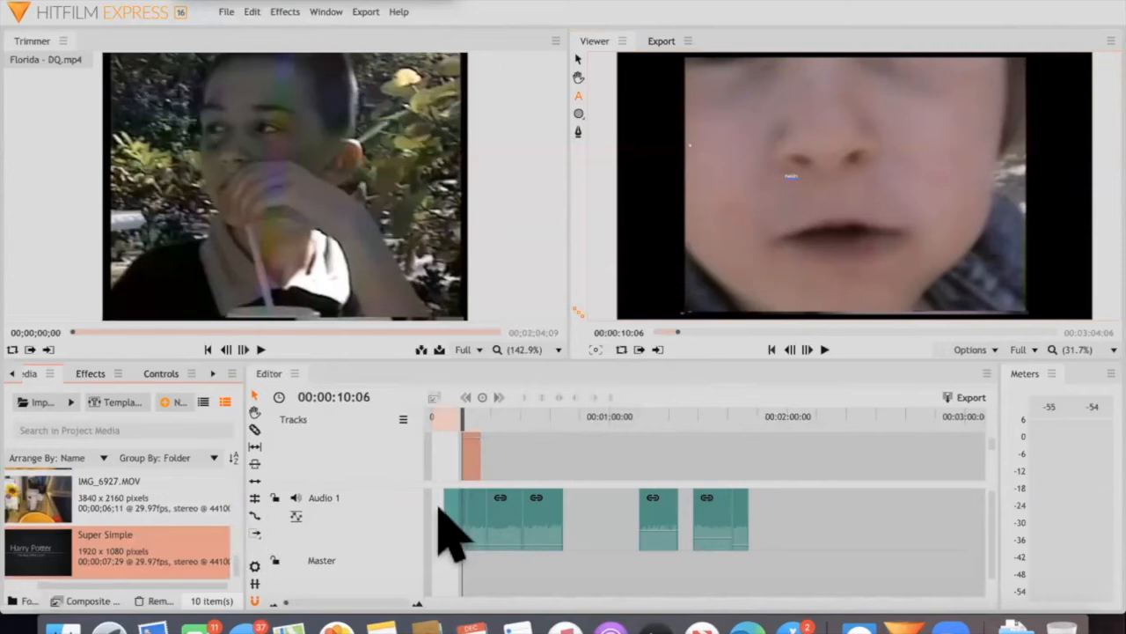
drag(36, 532, 453, 402)
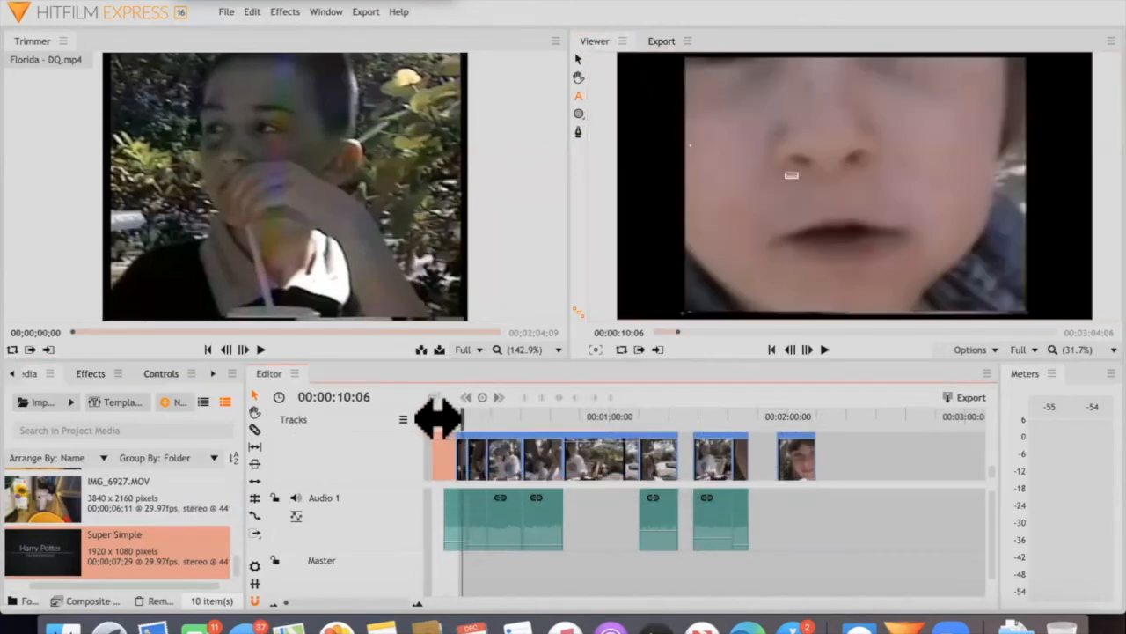
Enlarge the Super Simple title in the viewer at 00:00:02:05 and change its main text to "Home Videos"
click(439, 417)
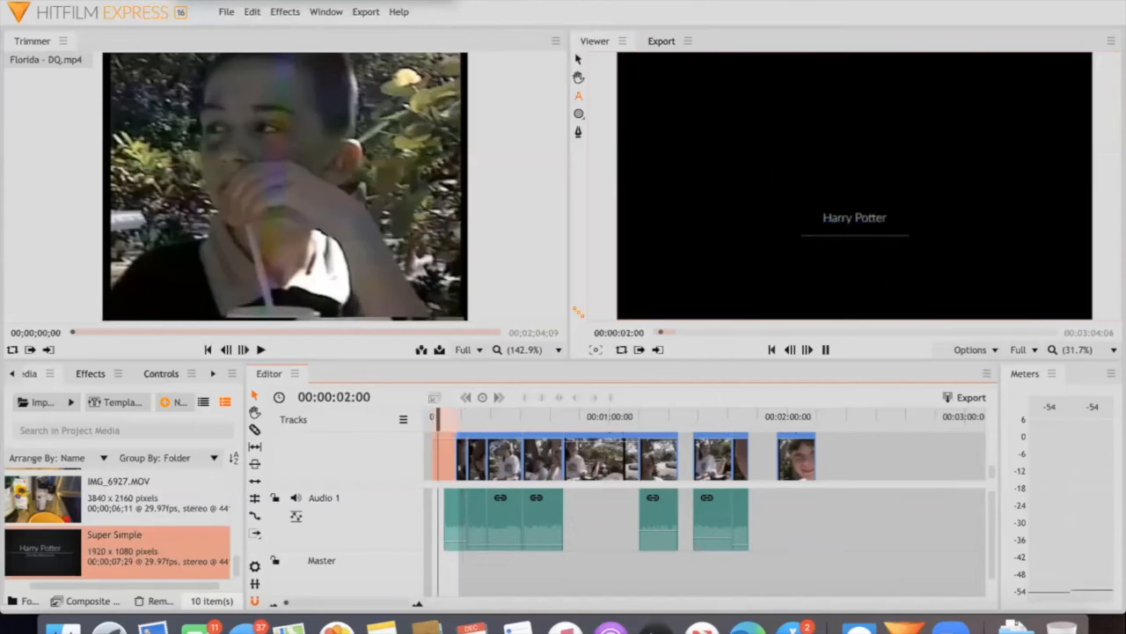
key(space)
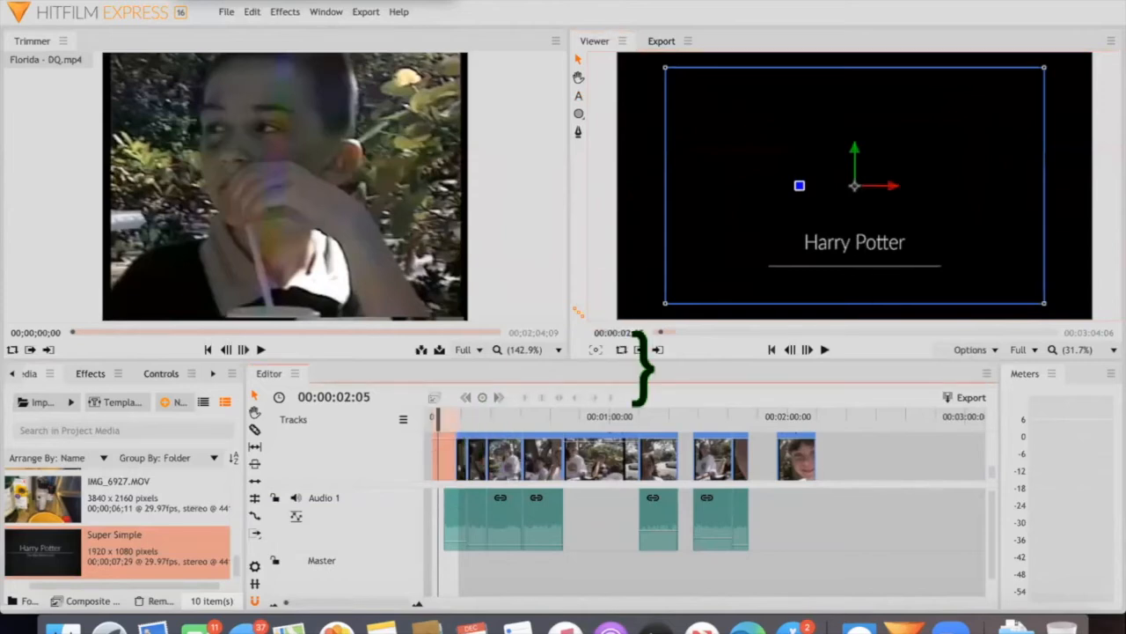
click(578, 95)
drag(900, 249, 843, 246)
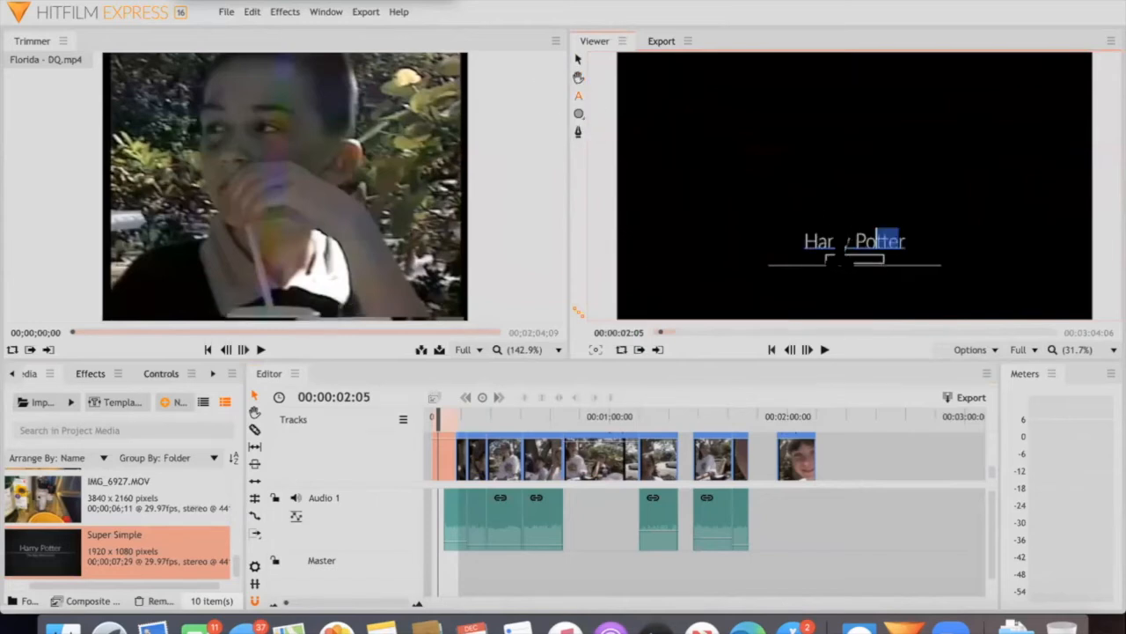
click(903, 236)
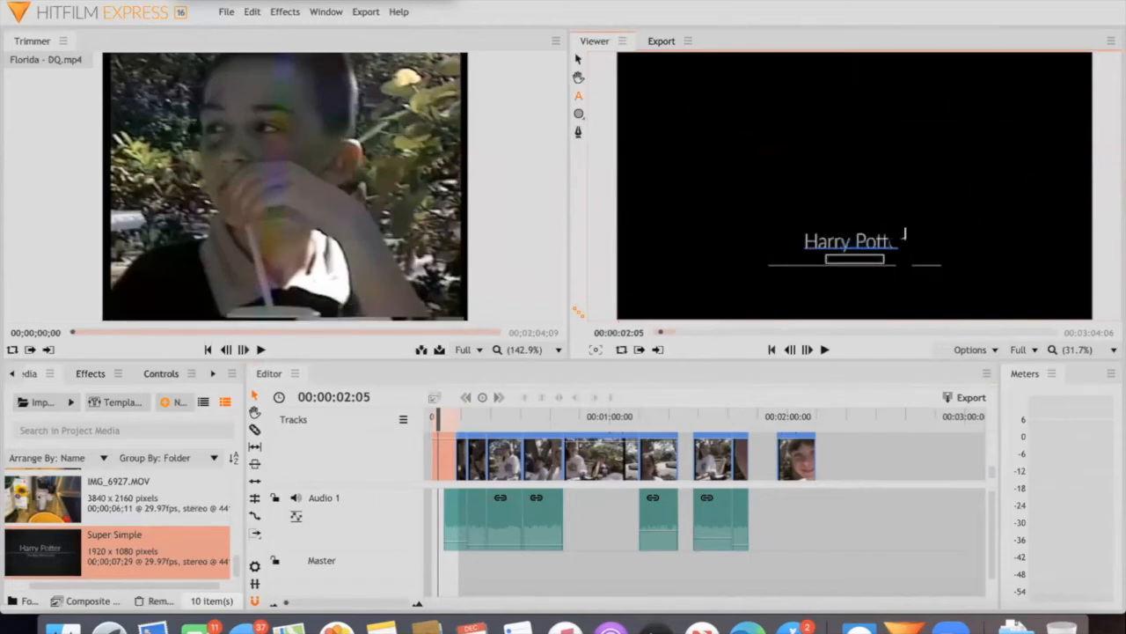
key(BackSpace)
key(BackSpace)
key(BackSpace)
key(BackSpace)
key(BackSpace)
key(BackSpace)
key(BackSpace)
text(ome Videos)
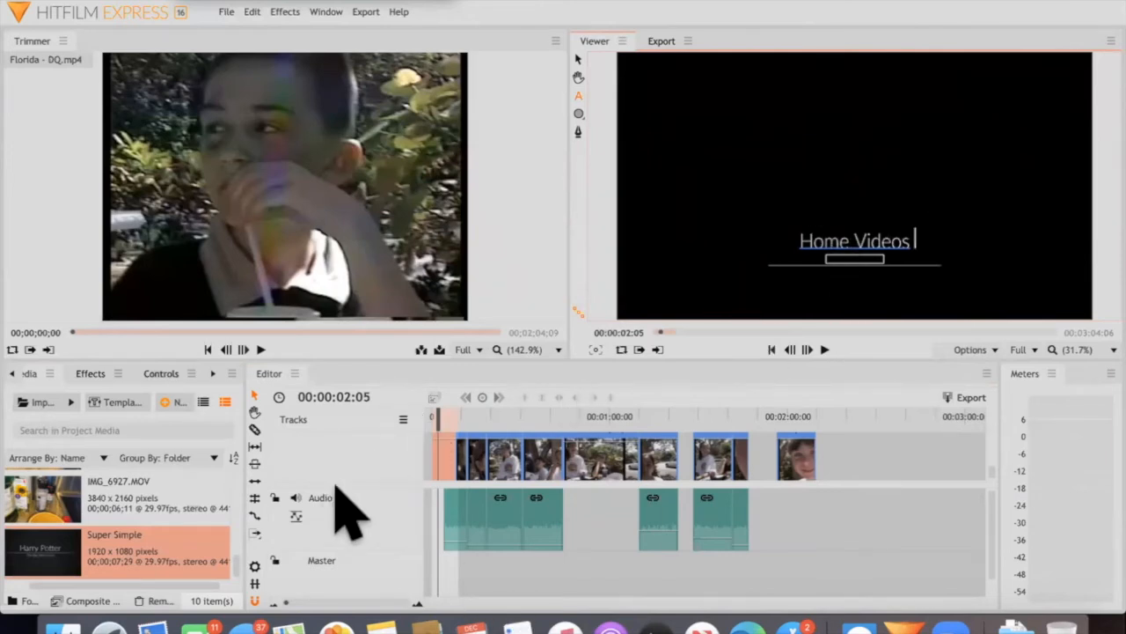
Play the sequence from the beginning to review the title and clips, and place the playhead at 00:00:24:13
drag(434, 411, 424, 411)
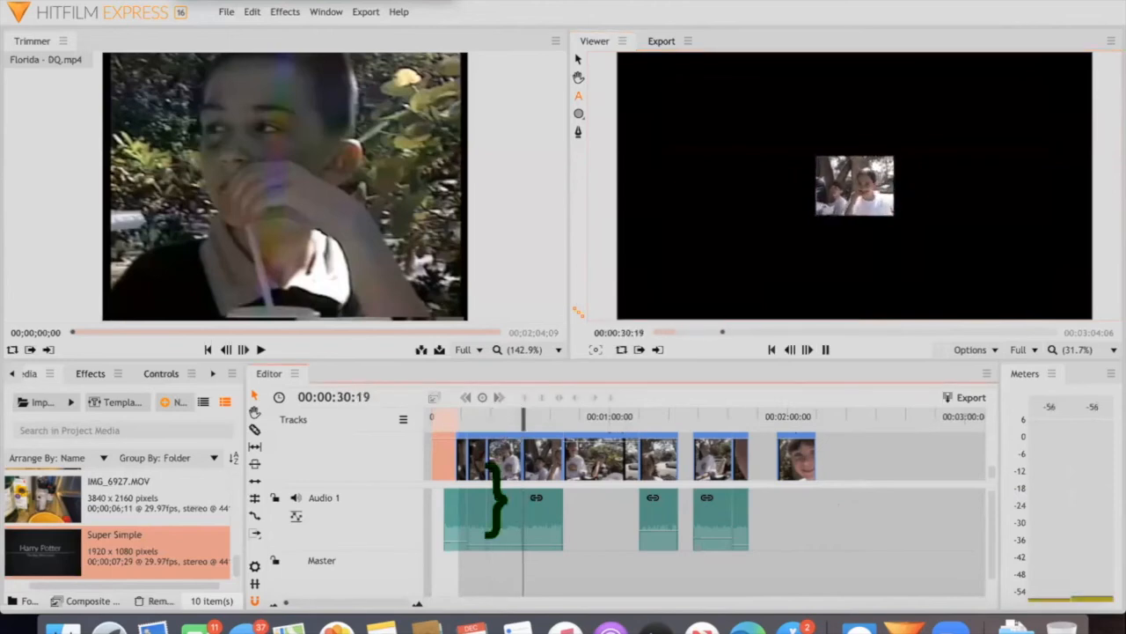
key(space)
scroll(136, 473, right, 1)
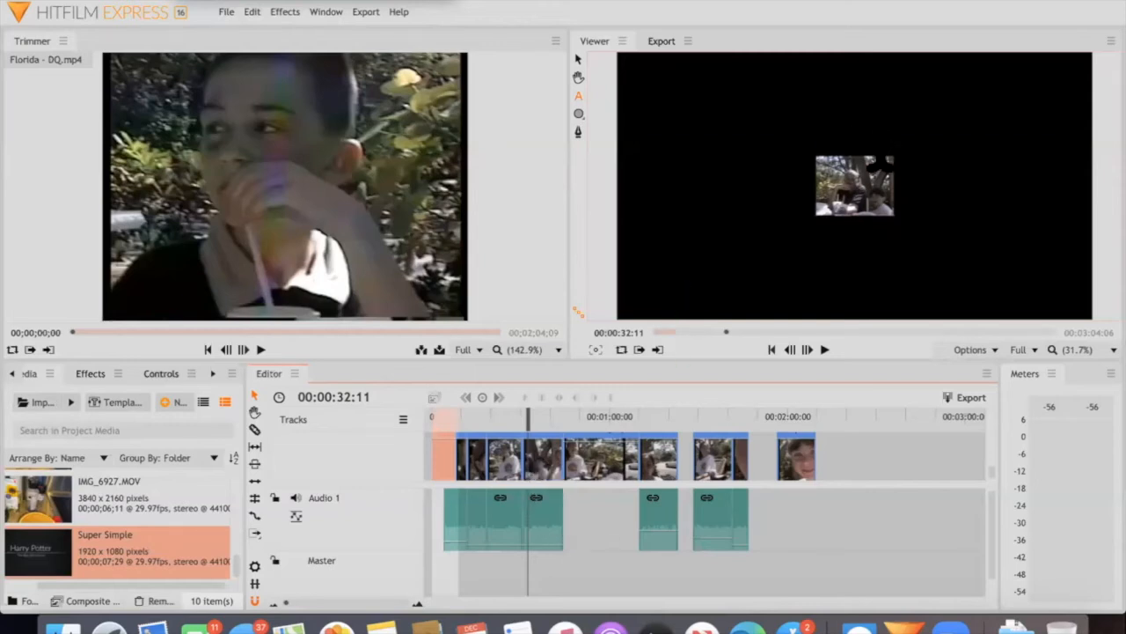
click(504, 413)
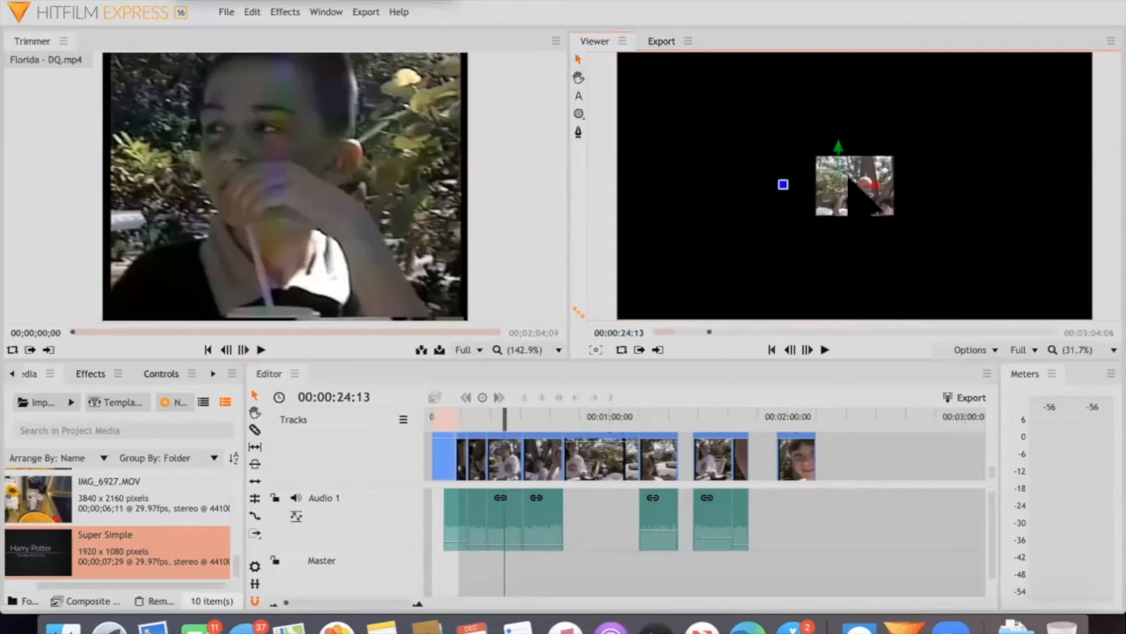
Enlarge the clip at 00:00:24:13 in the viewer so its picture fills more of the frame
click(849, 185)
drag(814, 156, 712, 96)
click(24, 365)
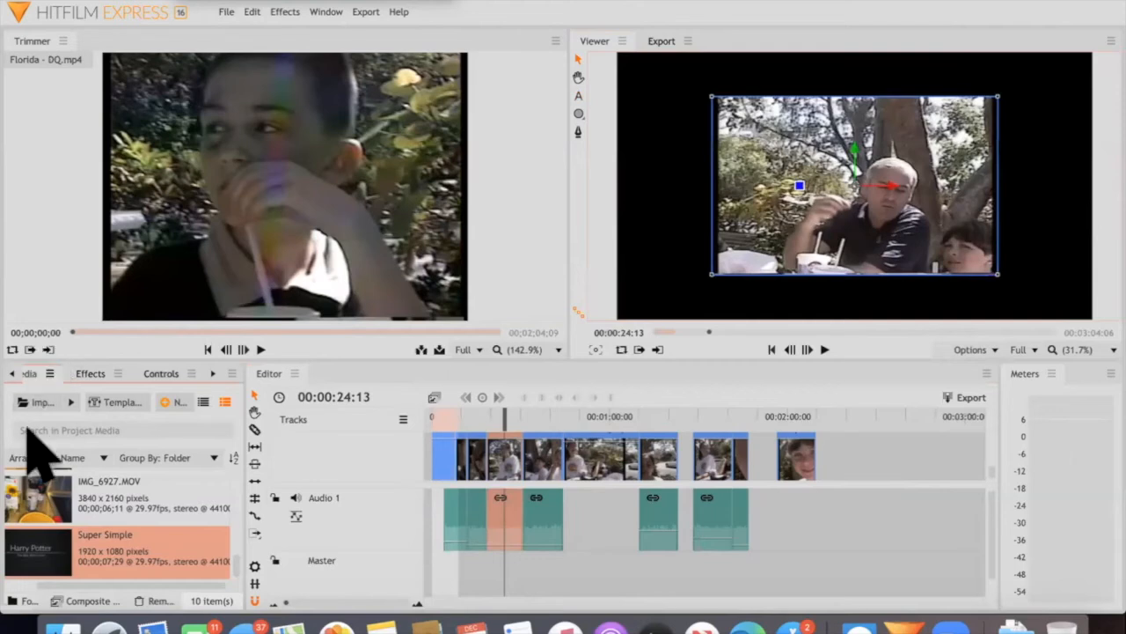
click(30, 373)
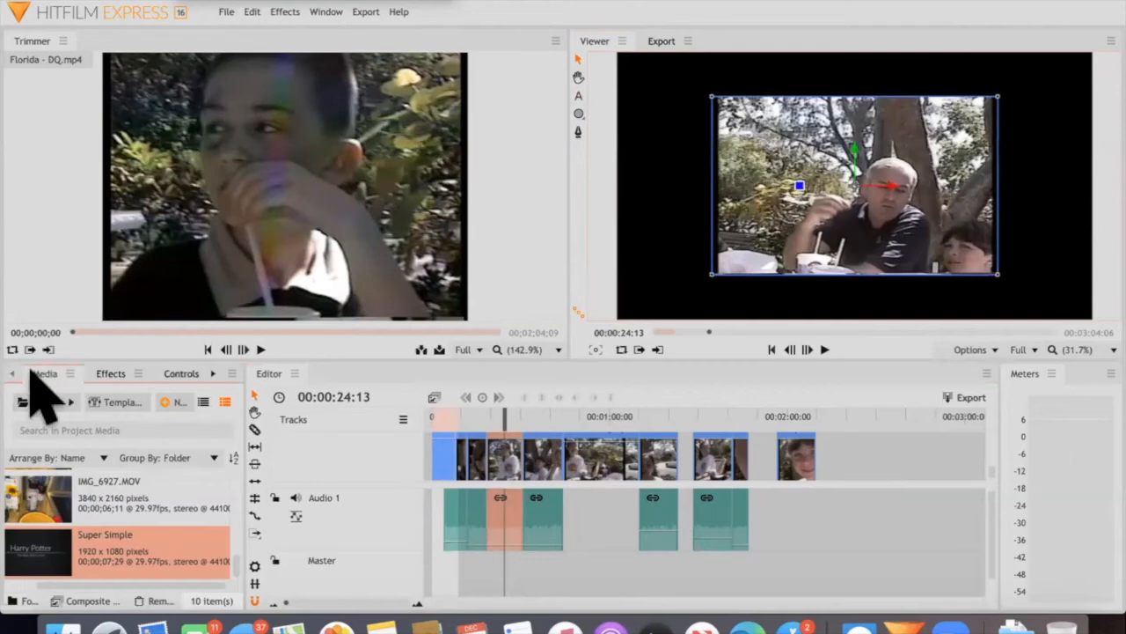
Find the Transitions - Video group in the effects library and expand its Dissolve folder
click(109, 372)
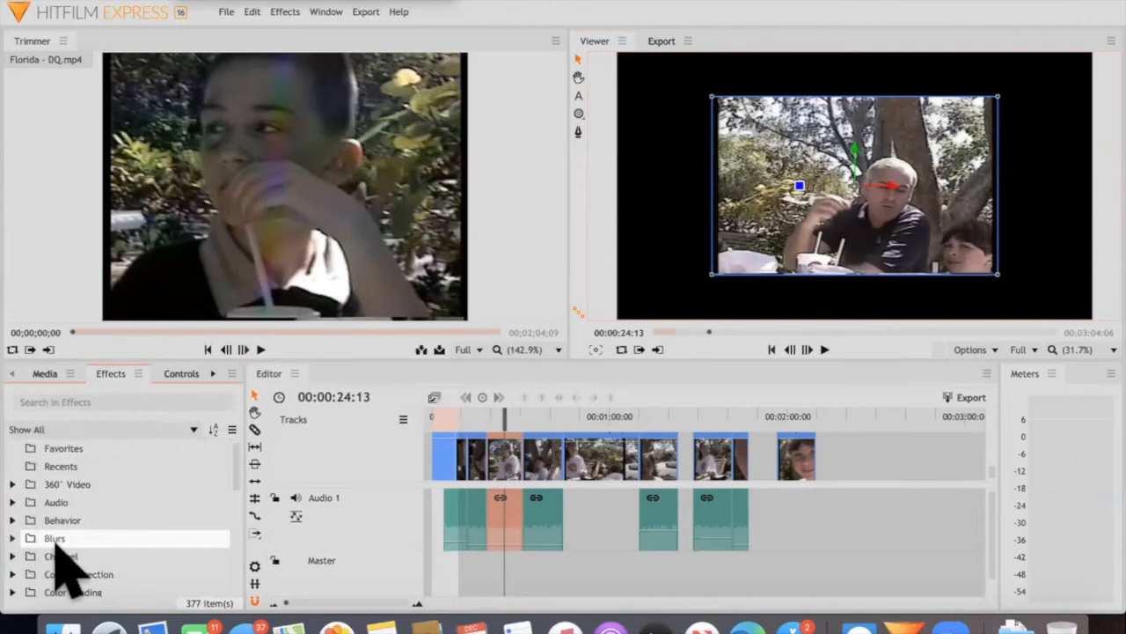
scroll(65, 545, down, 1)
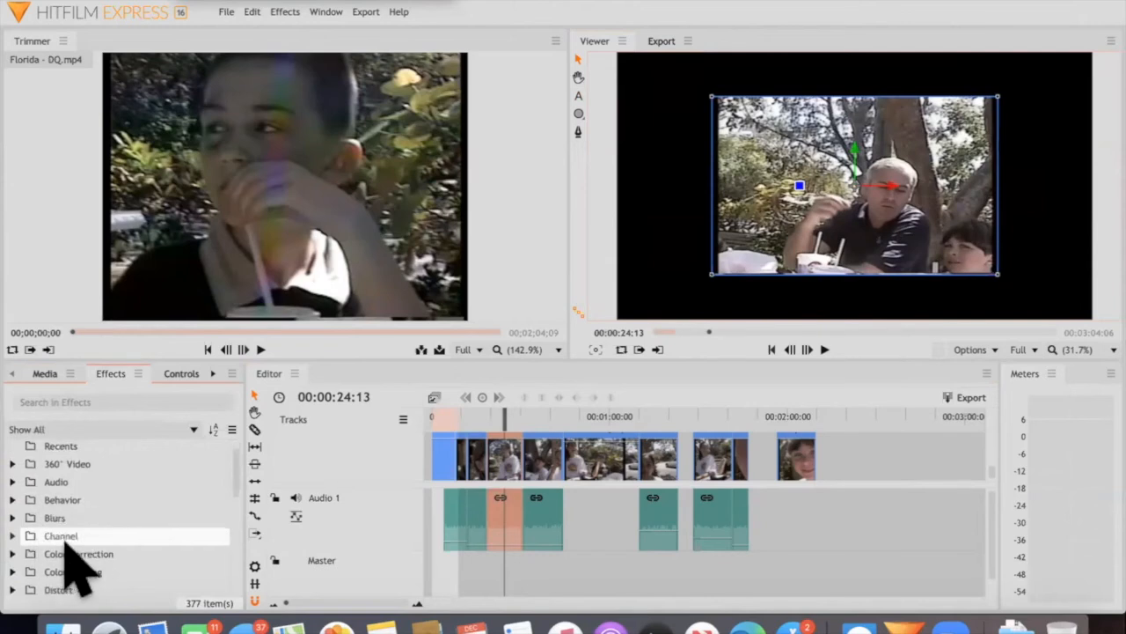
scroll(65, 544, down, 4)
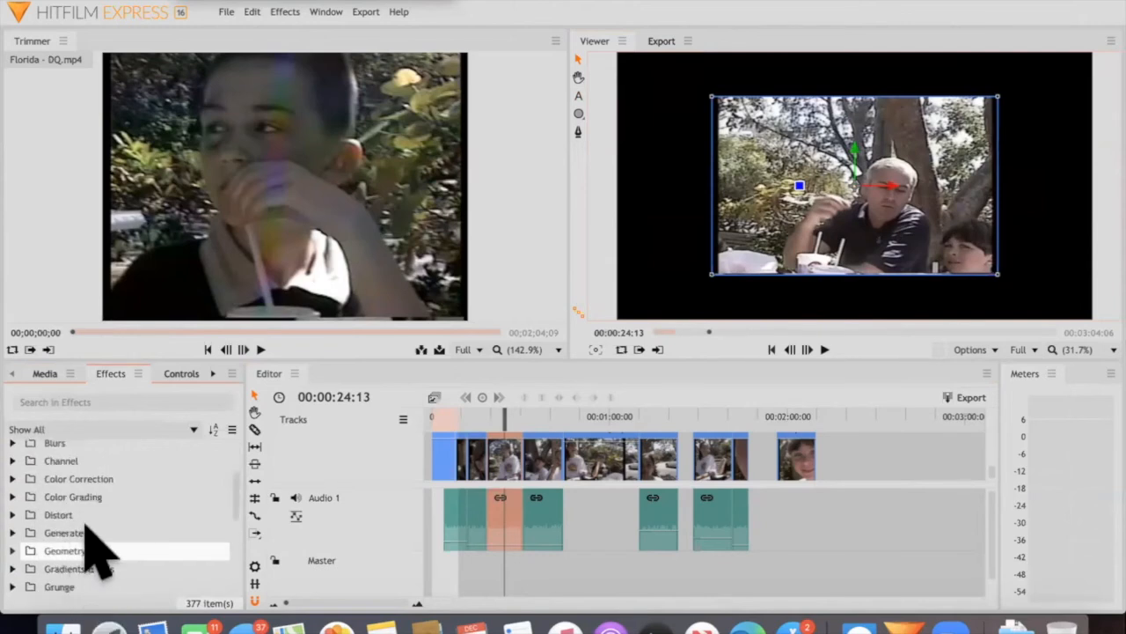
scroll(93, 505, down, 8)
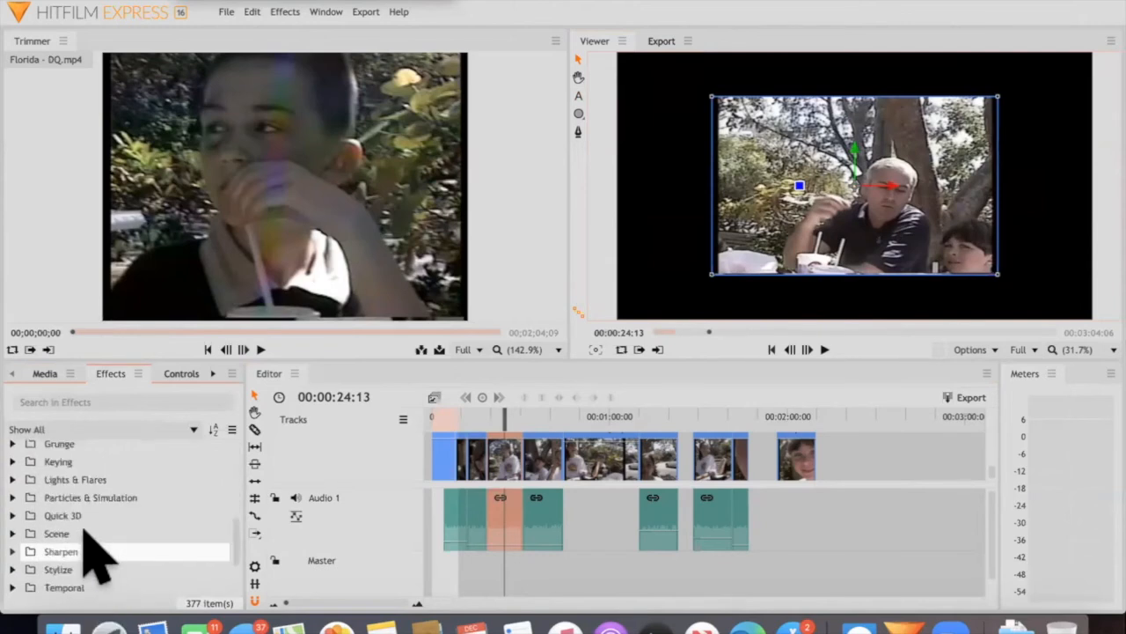
scroll(26, 550, down, 5)
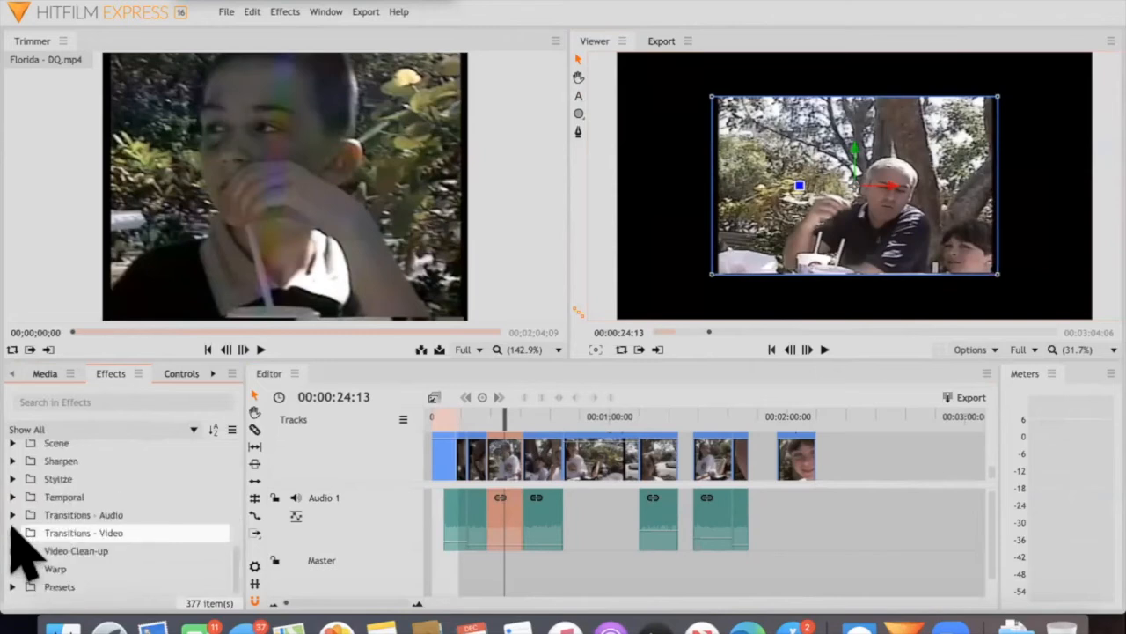
double_click(97, 532)
scroll(113, 548, down, 3)
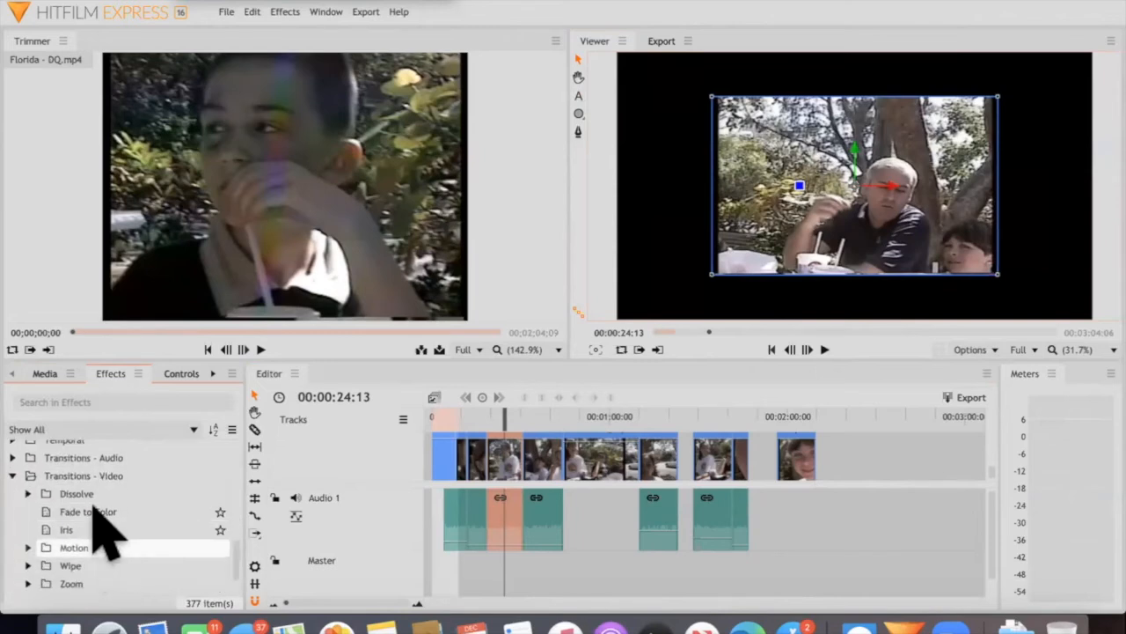
scroll(97, 519, up, 1)
scroll(88, 506, down, 2)
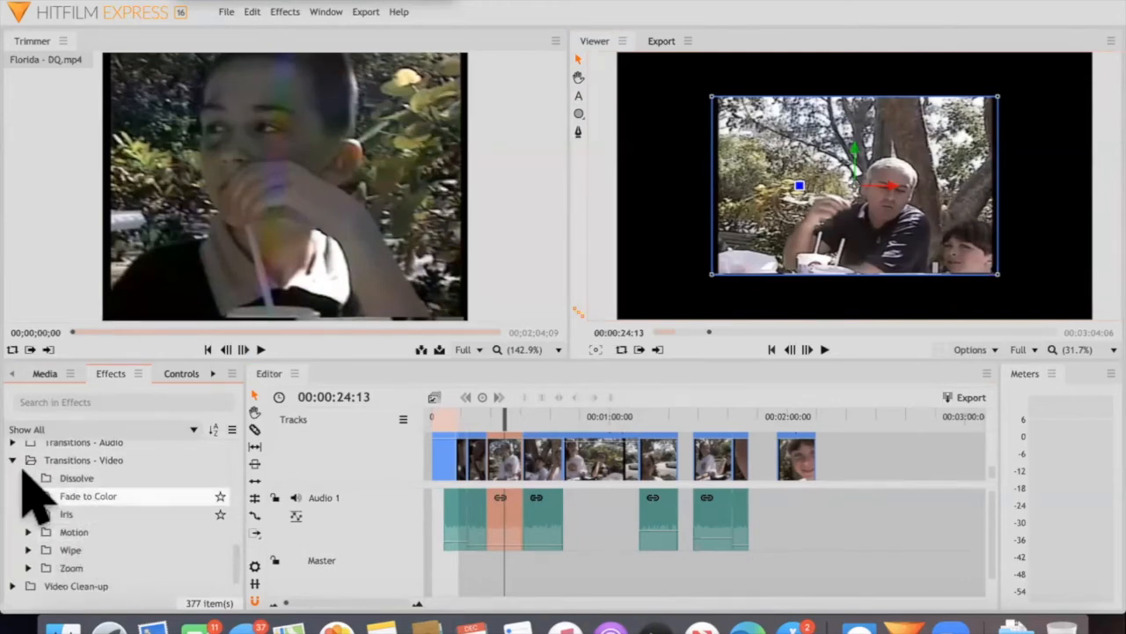
click(27, 477)
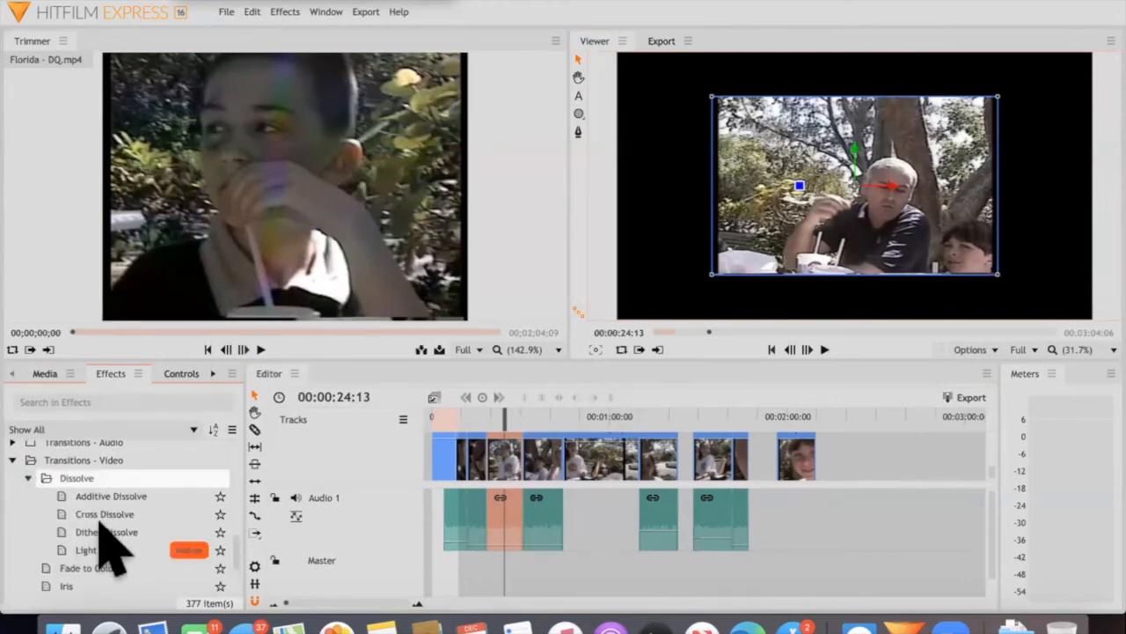
scroll(138, 493, down, 2)
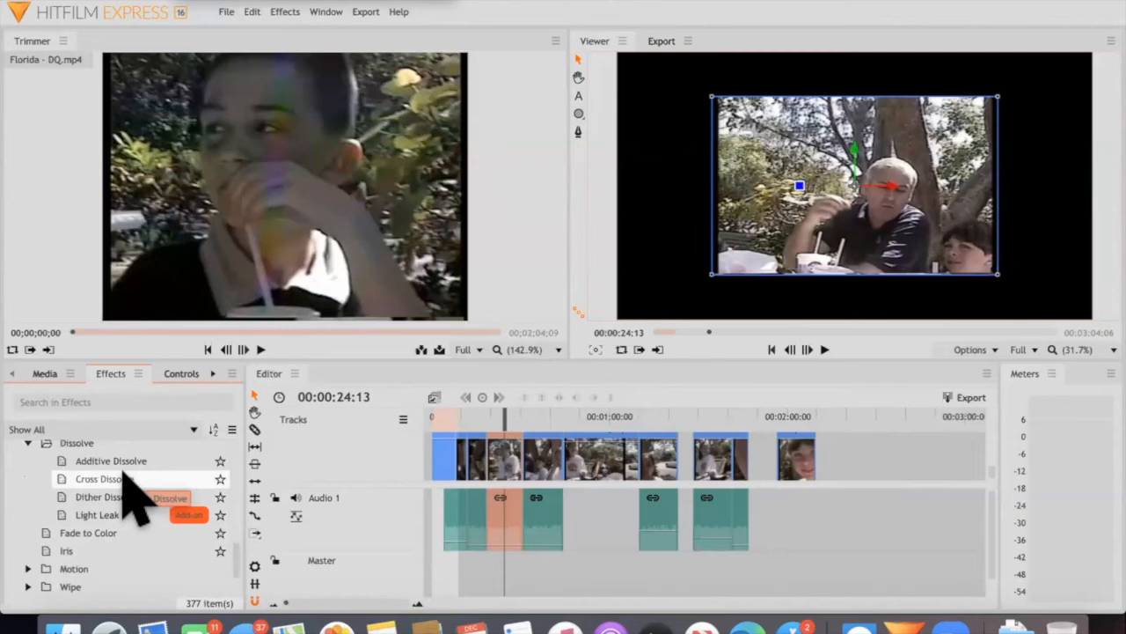
Apply a Cross Dissolve at the cut around 00:00:31 on Video 1 and play through it
click(112, 478)
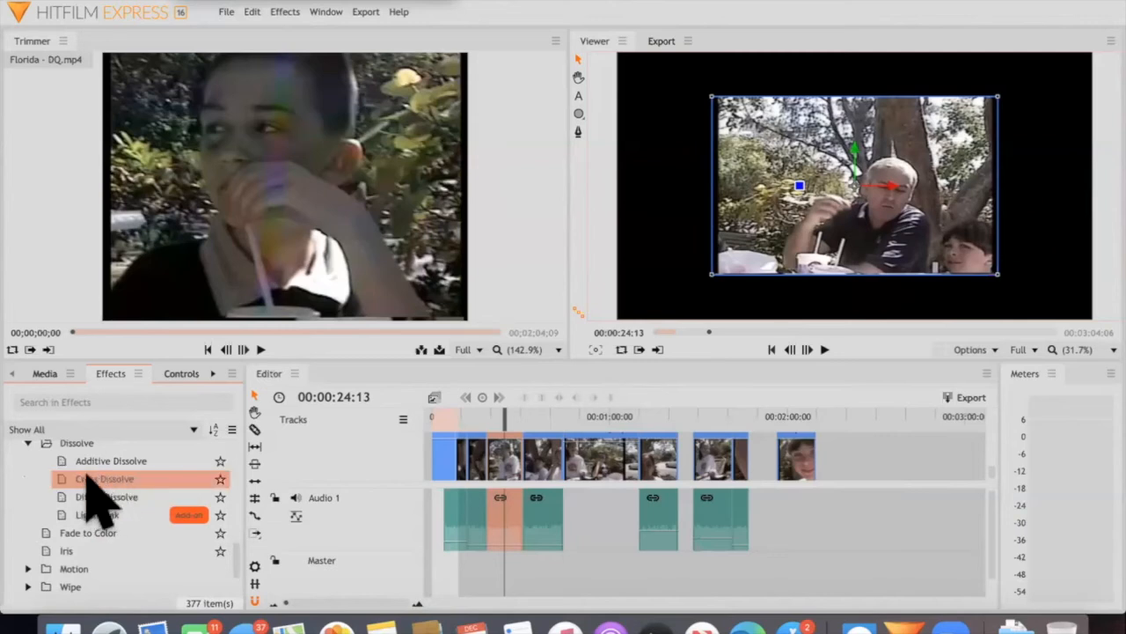
drag(85, 479, 503, 452)
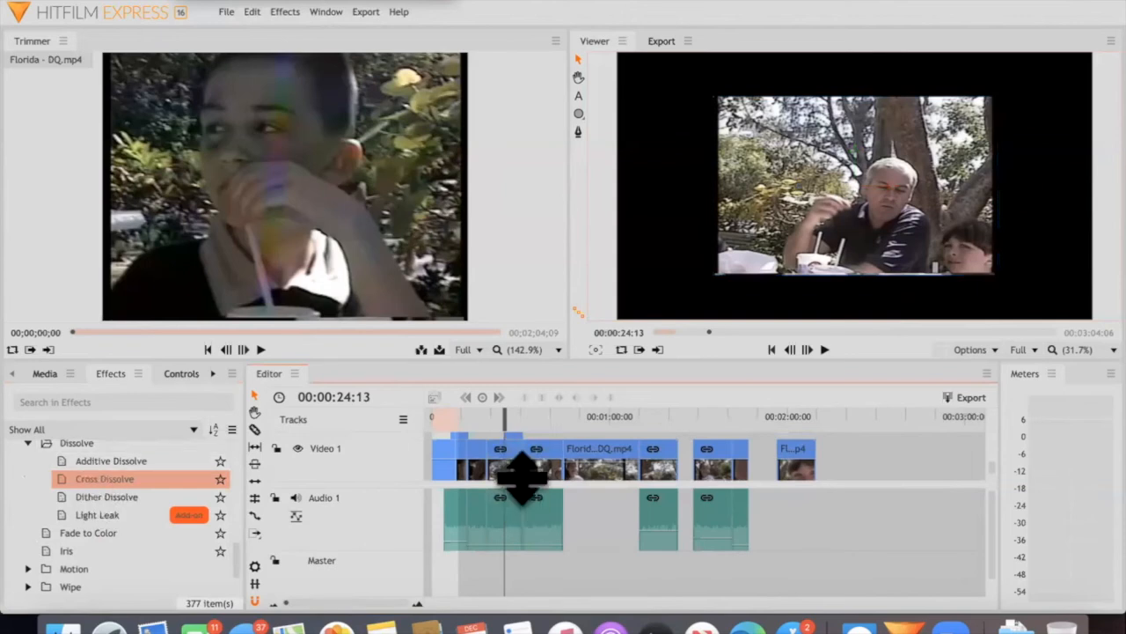
drag(105, 479, 564, 467)
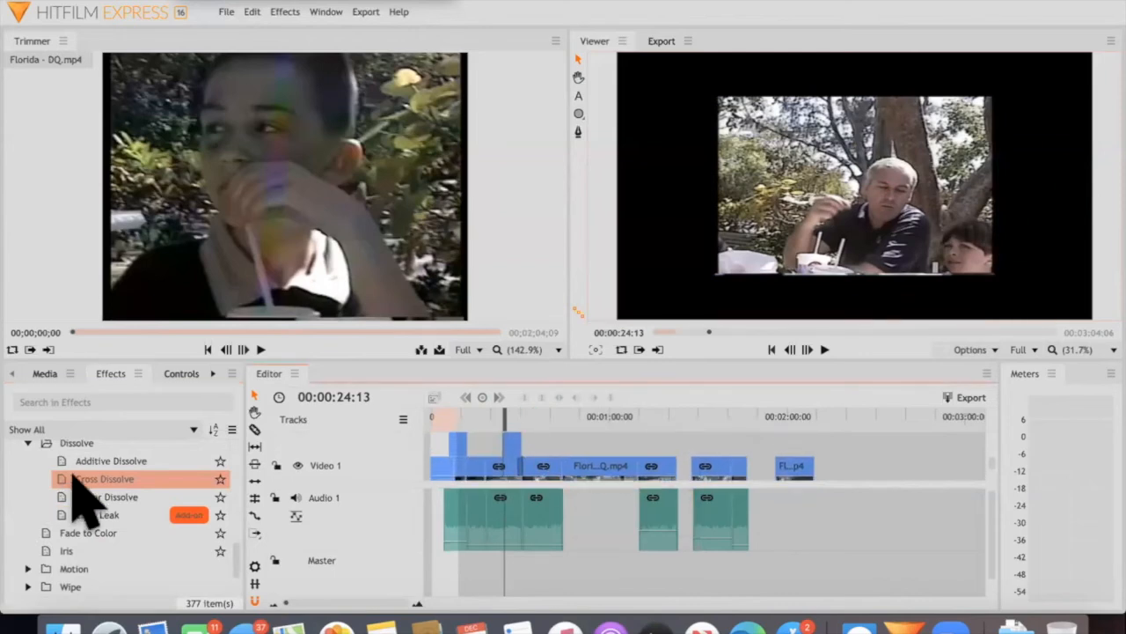
drag(72, 482, 512, 408)
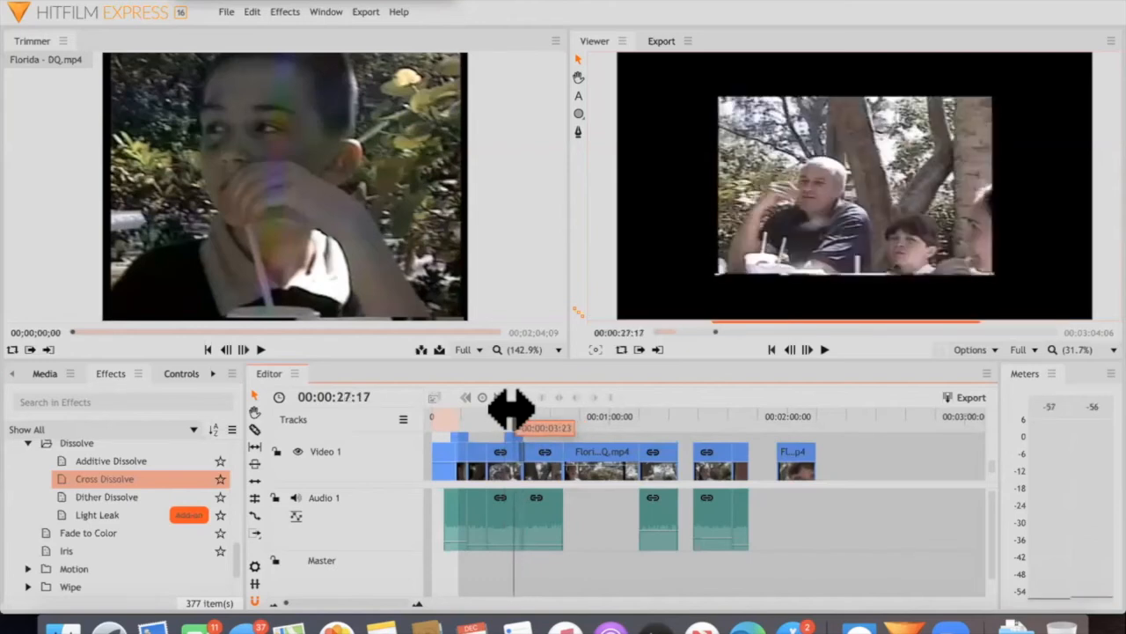
key(space)
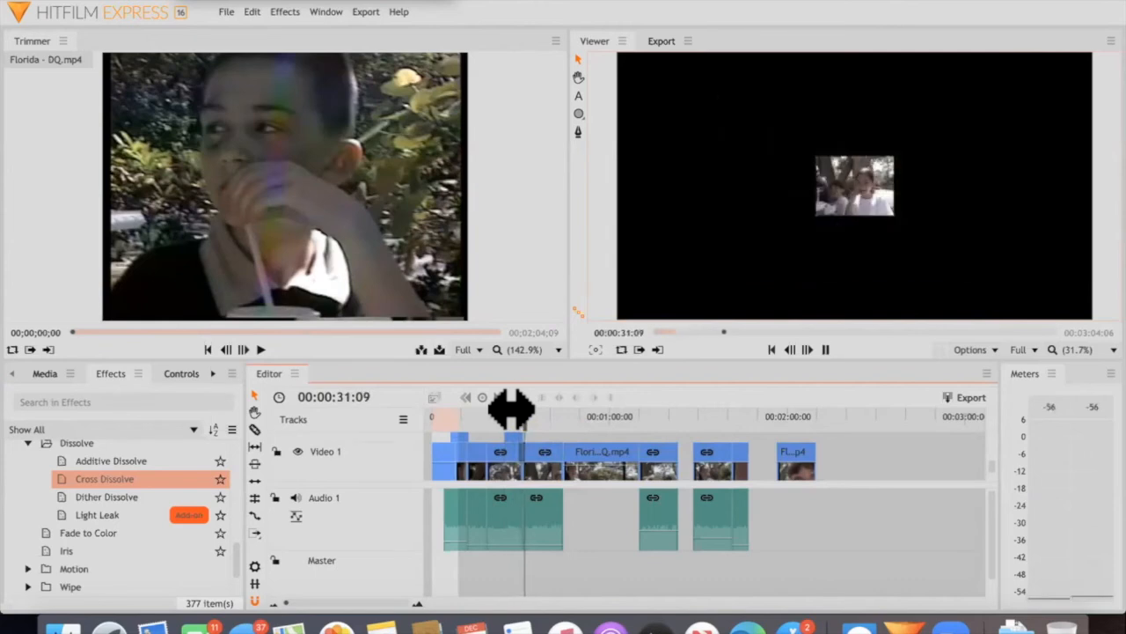
key(space)
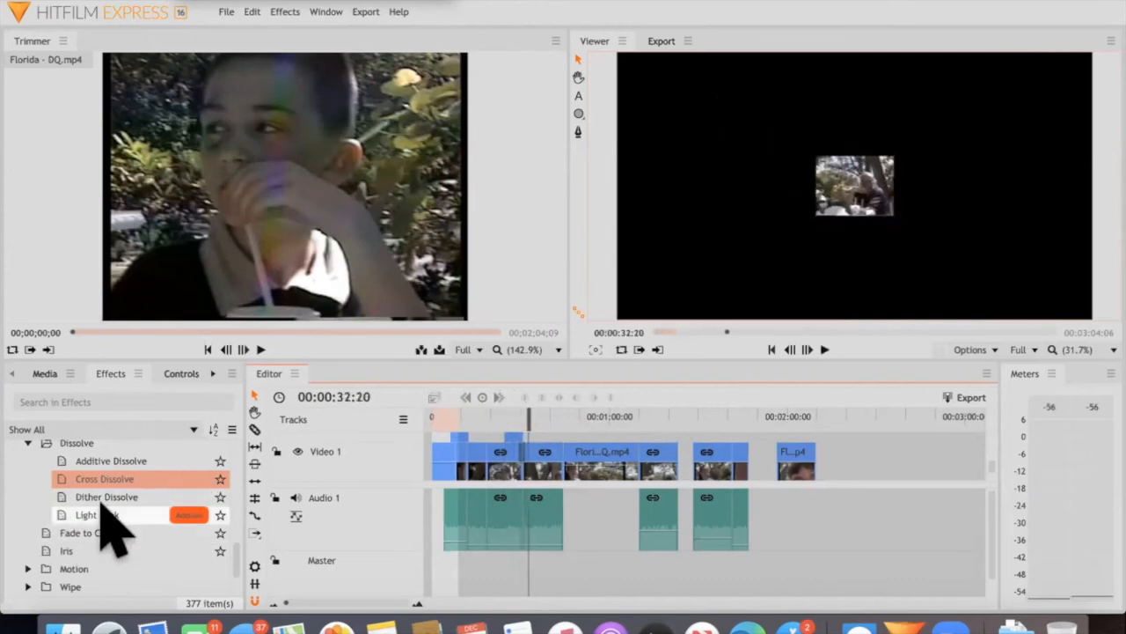
Apply an Additive Dissolve at the cut around 00:00:18 on Video 1 and play through it
click(81, 458)
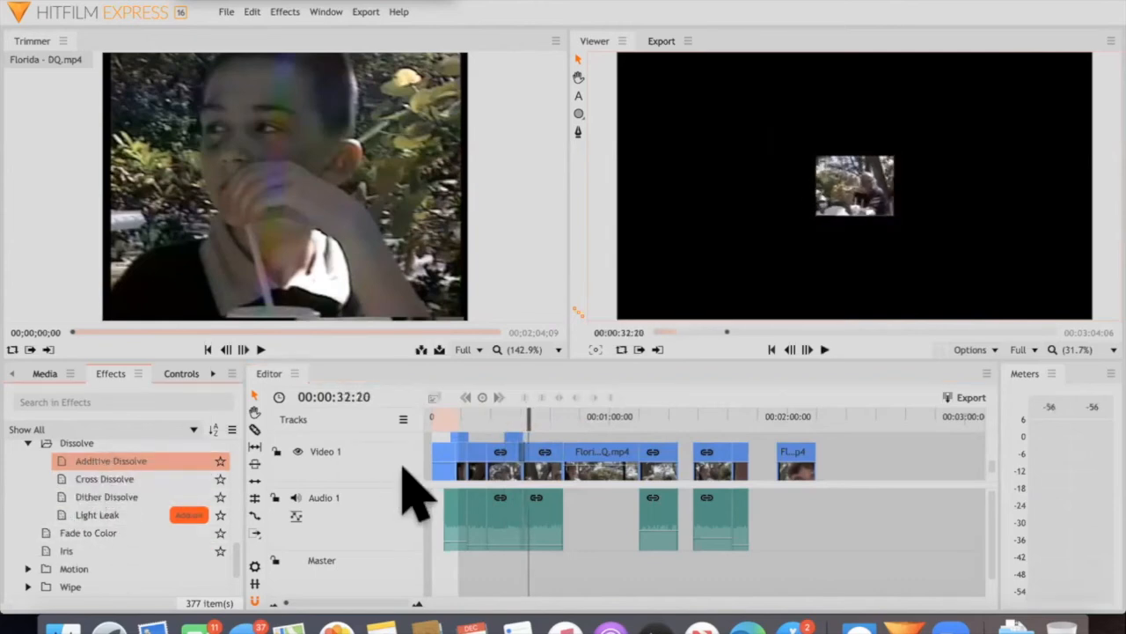
scroll(488, 459, down, 1)
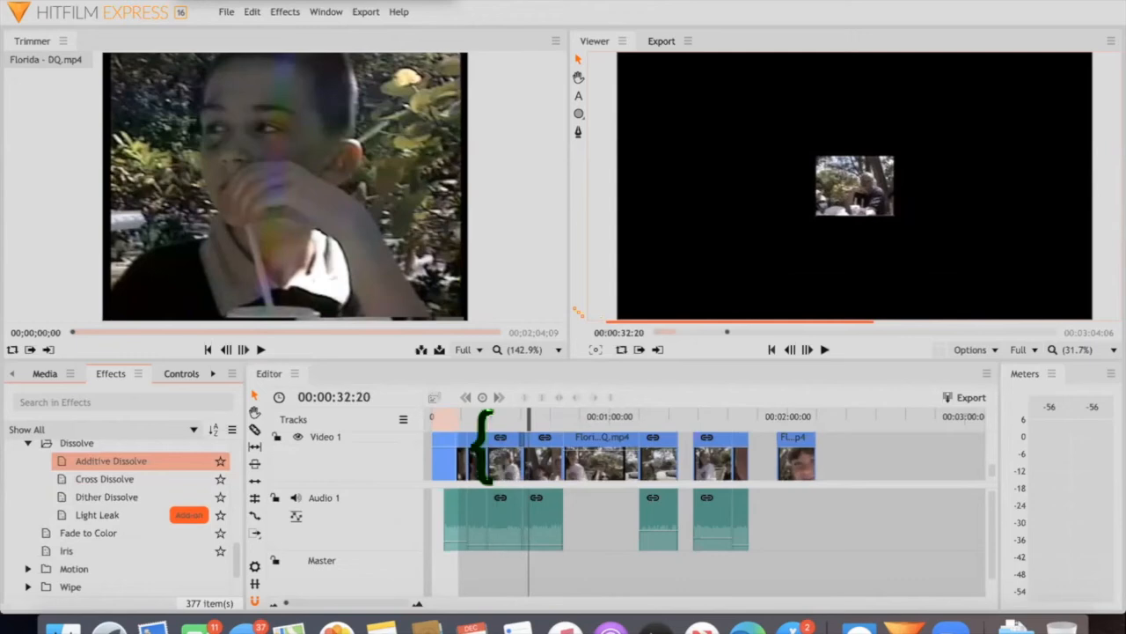
scroll(484, 448, up, 1)
scroll(485, 448, down, 1)
scroll(485, 448, up, 1)
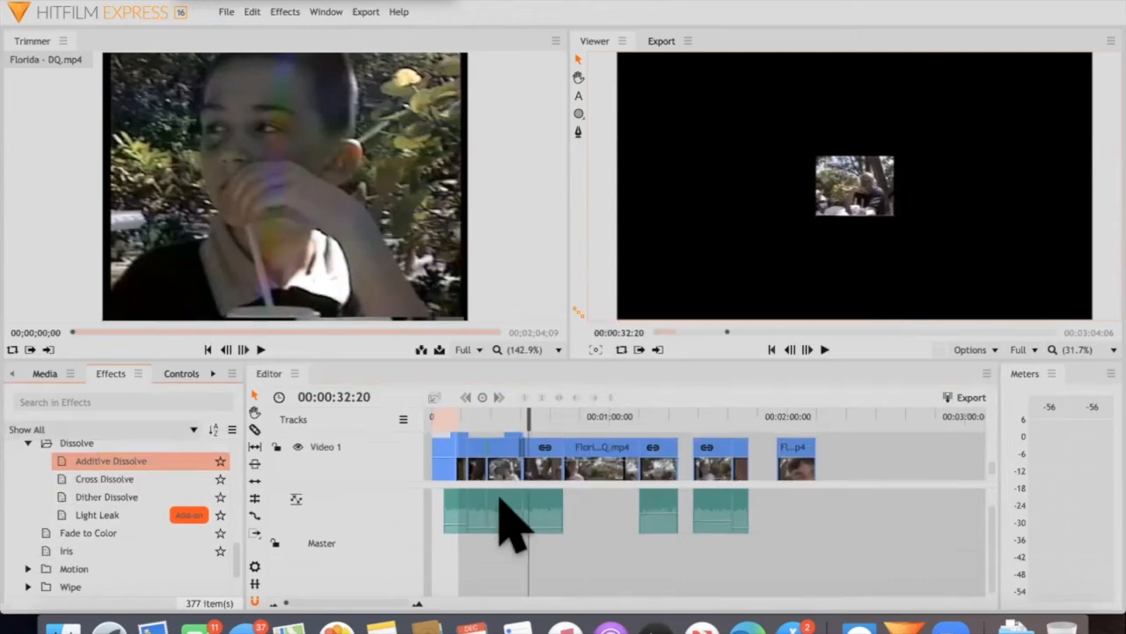
scroll(501, 484, up, 1)
click(486, 416)
key(space)
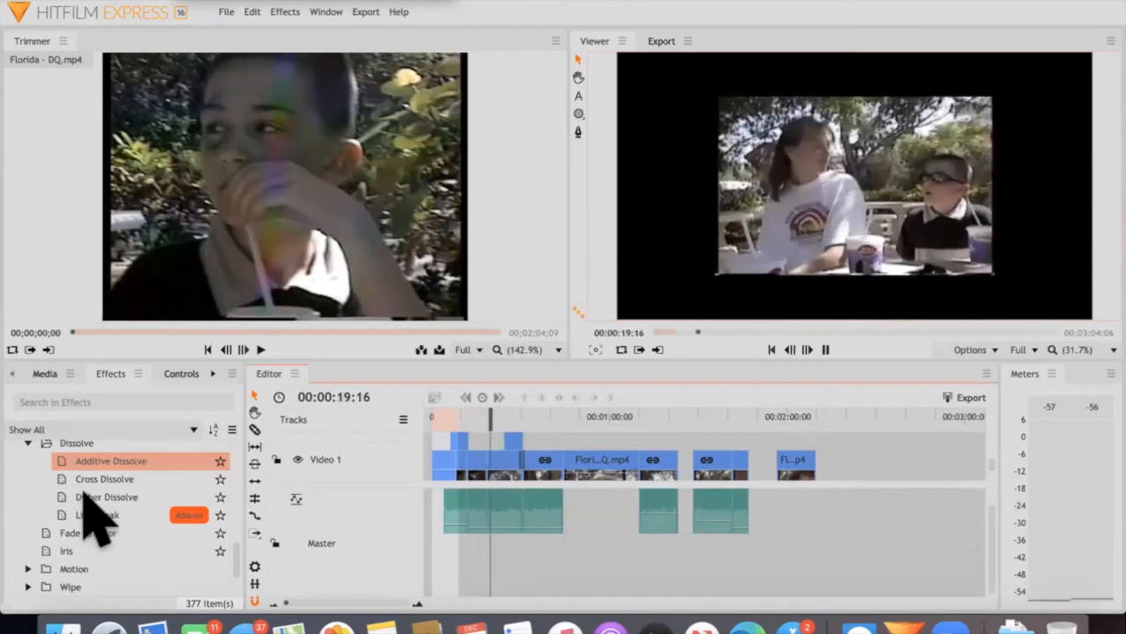
key(space)
Apply a Clock Wipe from the Wipe transitions at the cut around 00:00:31 and play through it
scroll(31, 555, down, 2)
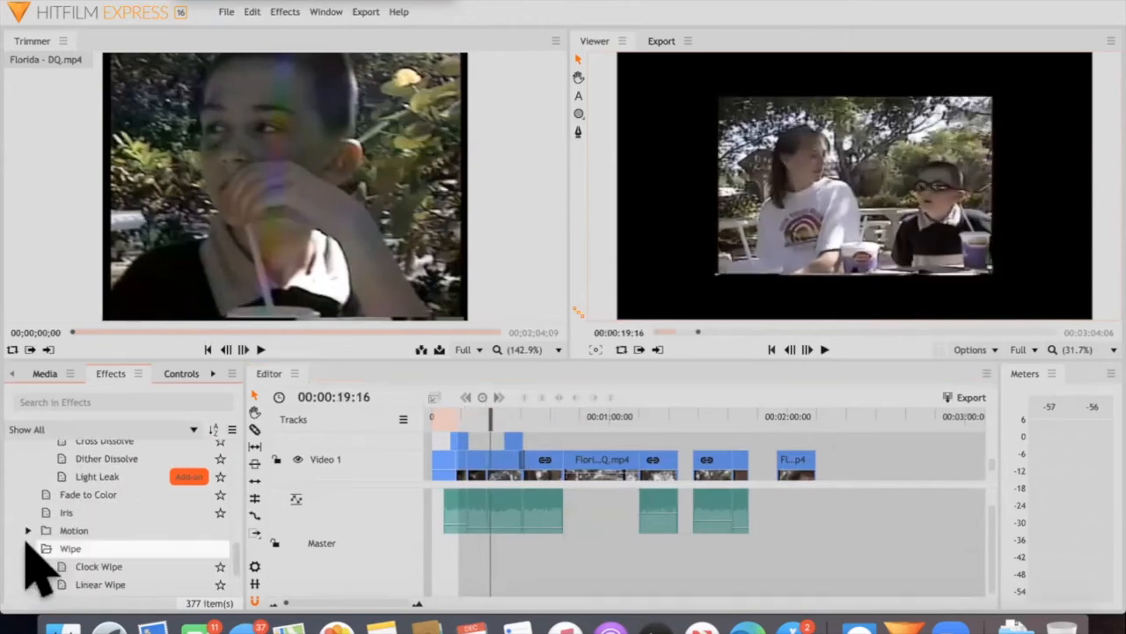
scroll(78, 533, down, 2)
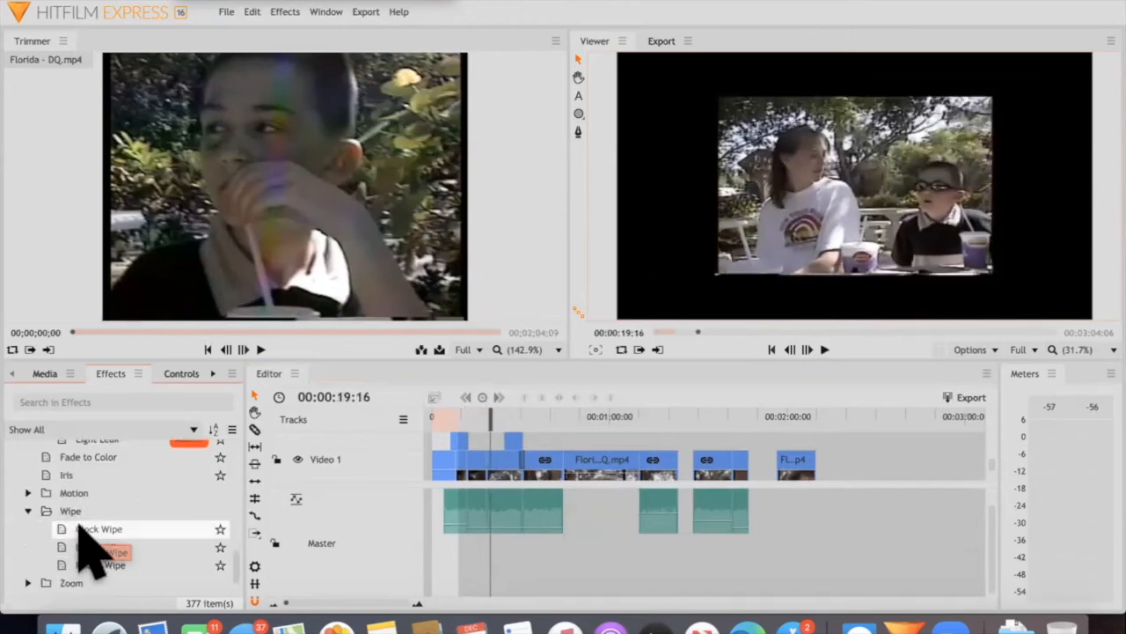
drag(87, 520, 523, 463)
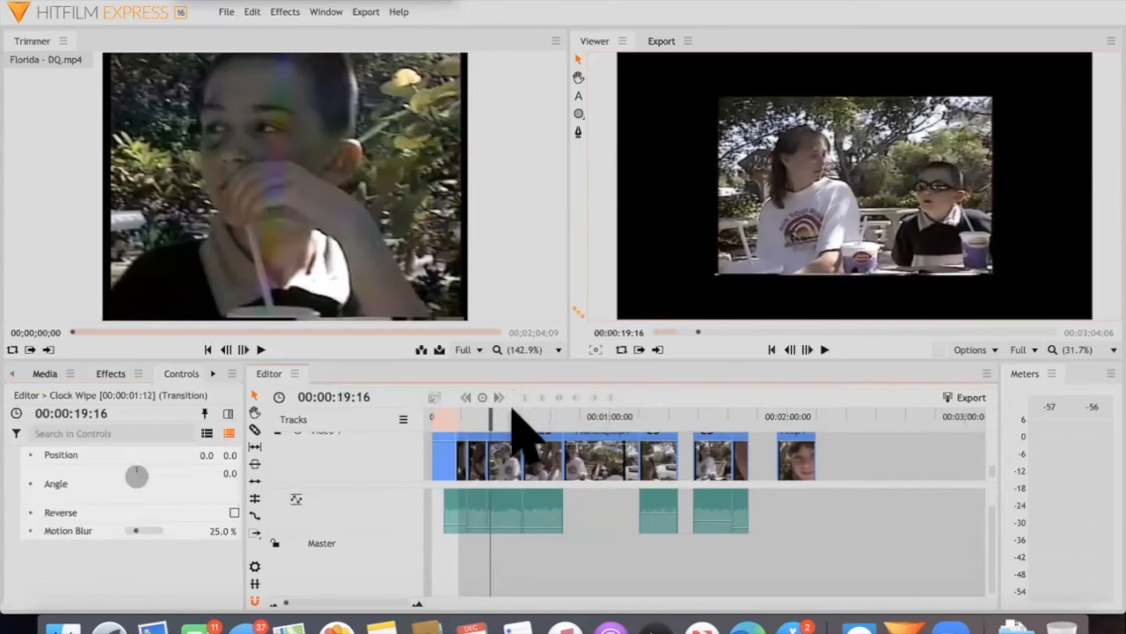
key(space)
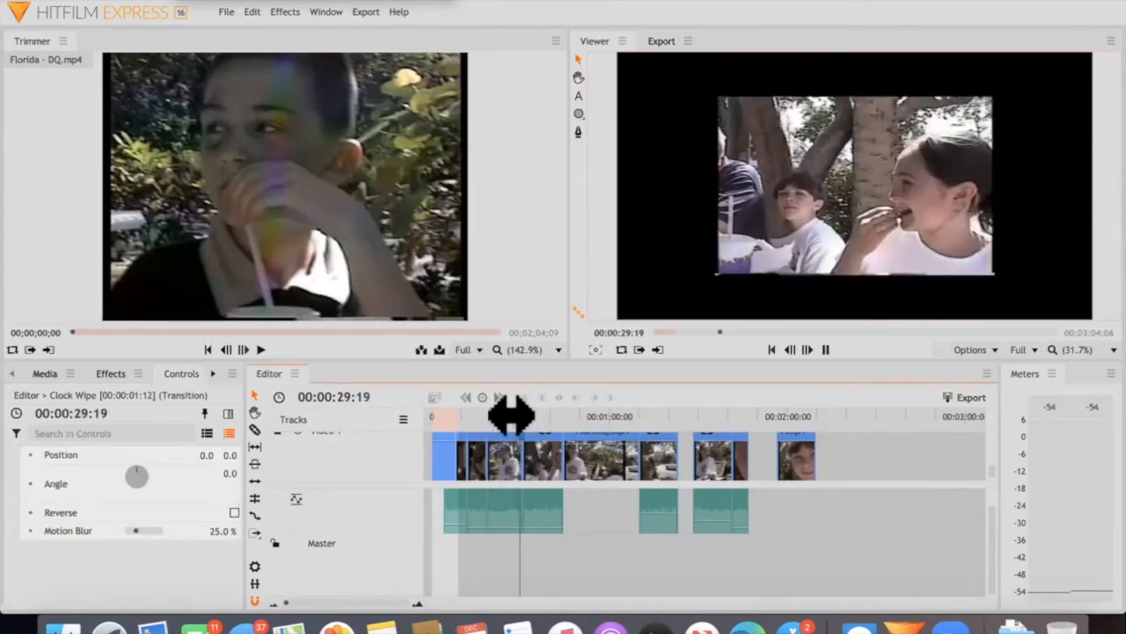
key(space)
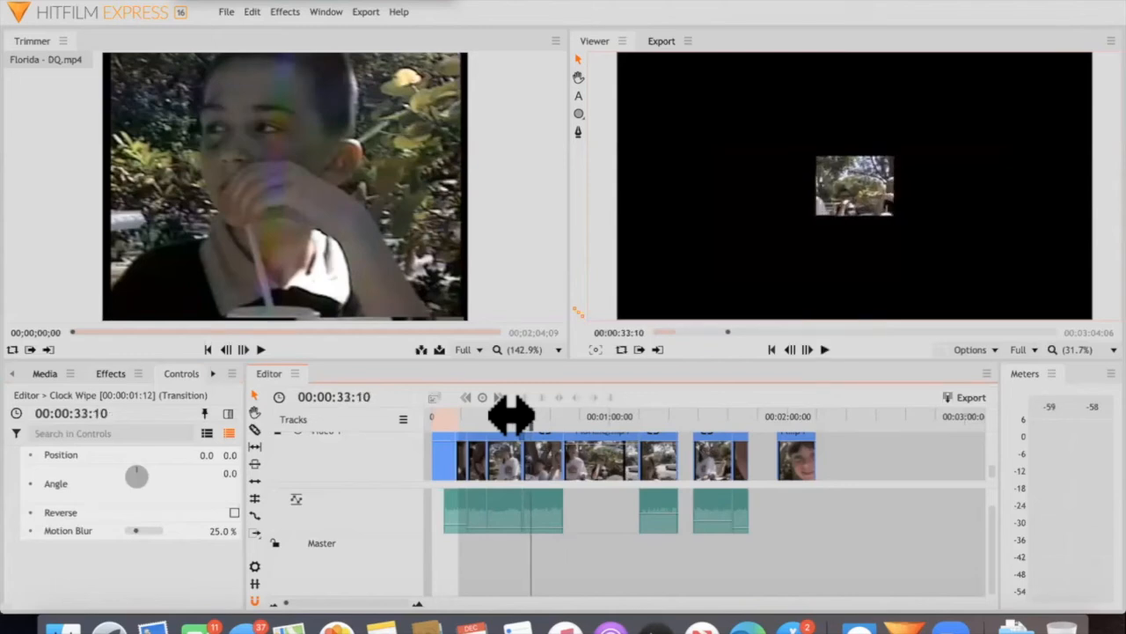
Check the Clock Wipe transition's settings, then collapse the Transitions - Video group in the effects library
click(111, 373)
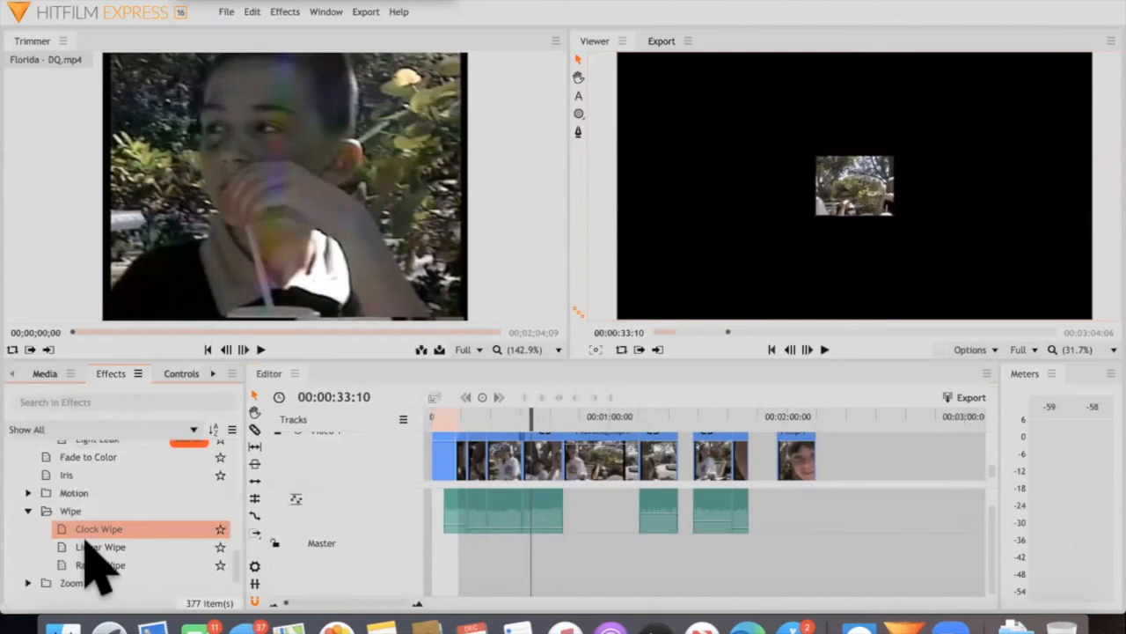
click(181, 375)
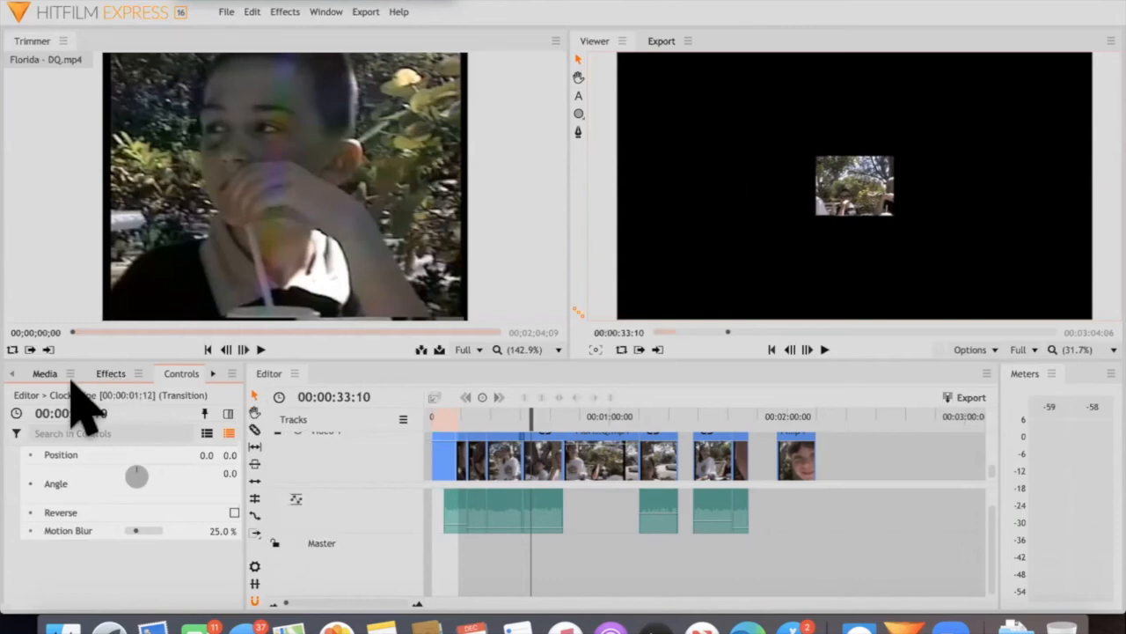
click(111, 373)
scroll(46, 484, up, 5)
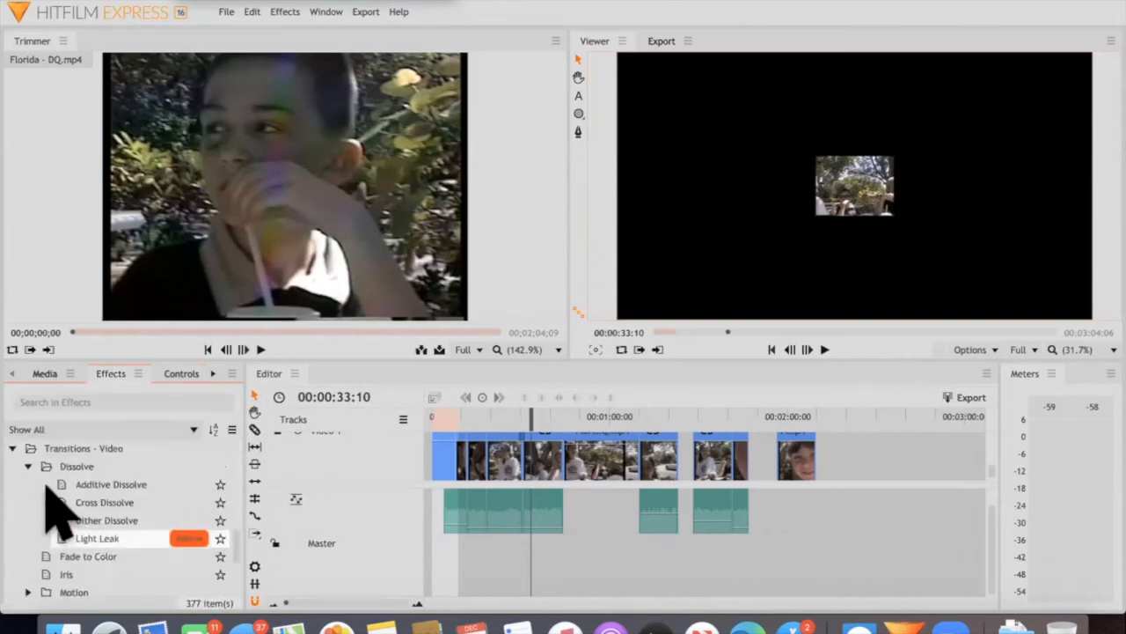
scroll(46, 494, up, 2)
click(12, 489)
Apply the Auto Color effect from the Color Correction group to the Florida - DQ.mp4 clip around 00:00:55
scroll(53, 528, up, 2)
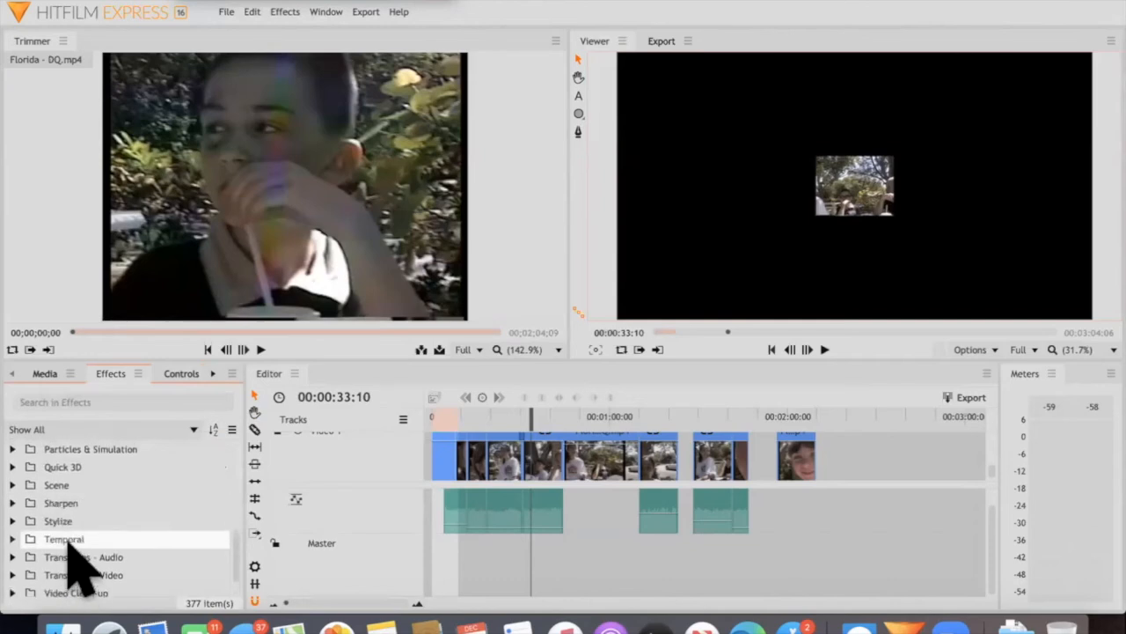
scroll(69, 544, up, 1)
scroll(68, 544, down, 2)
scroll(71, 546, up, 6)
scroll(68, 544, up, 6)
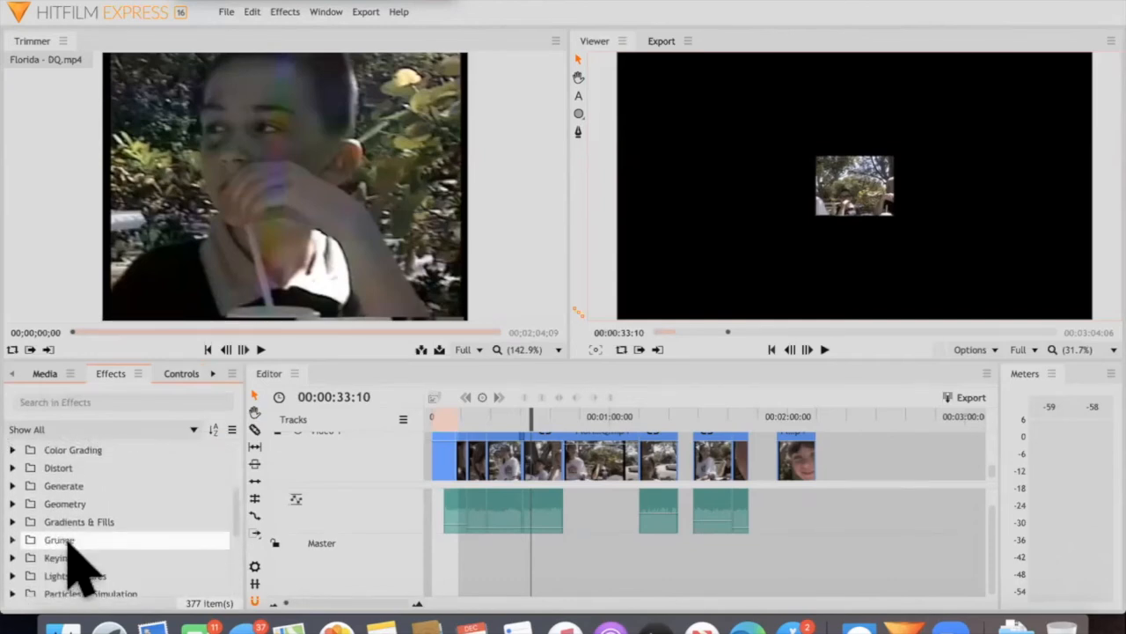
scroll(66, 554, up, 3)
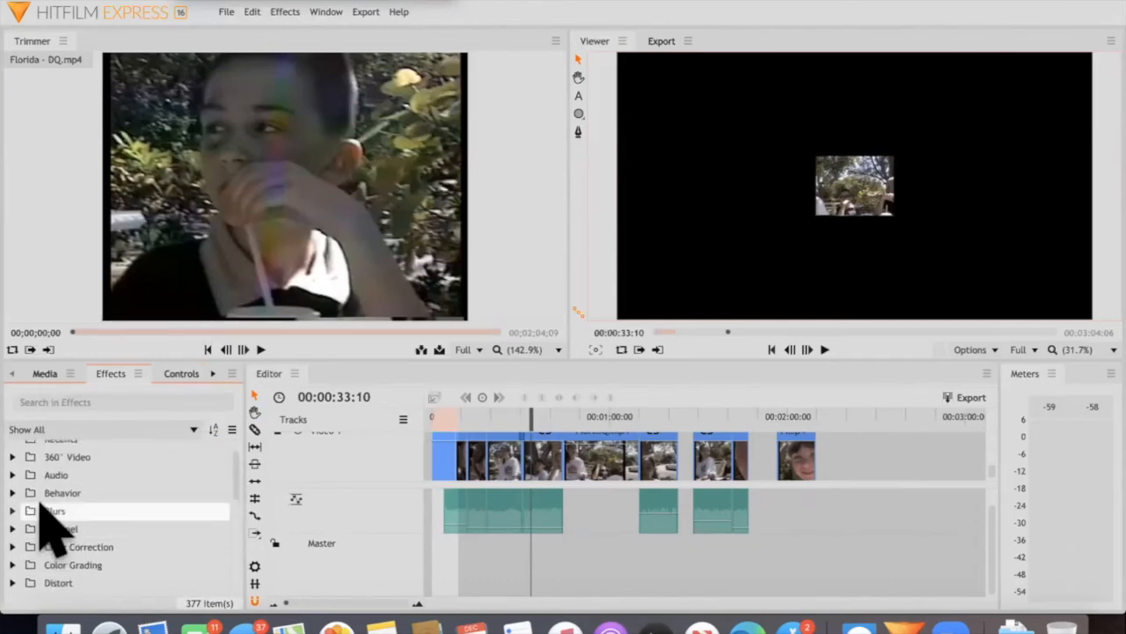
scroll(40, 509, down, 2)
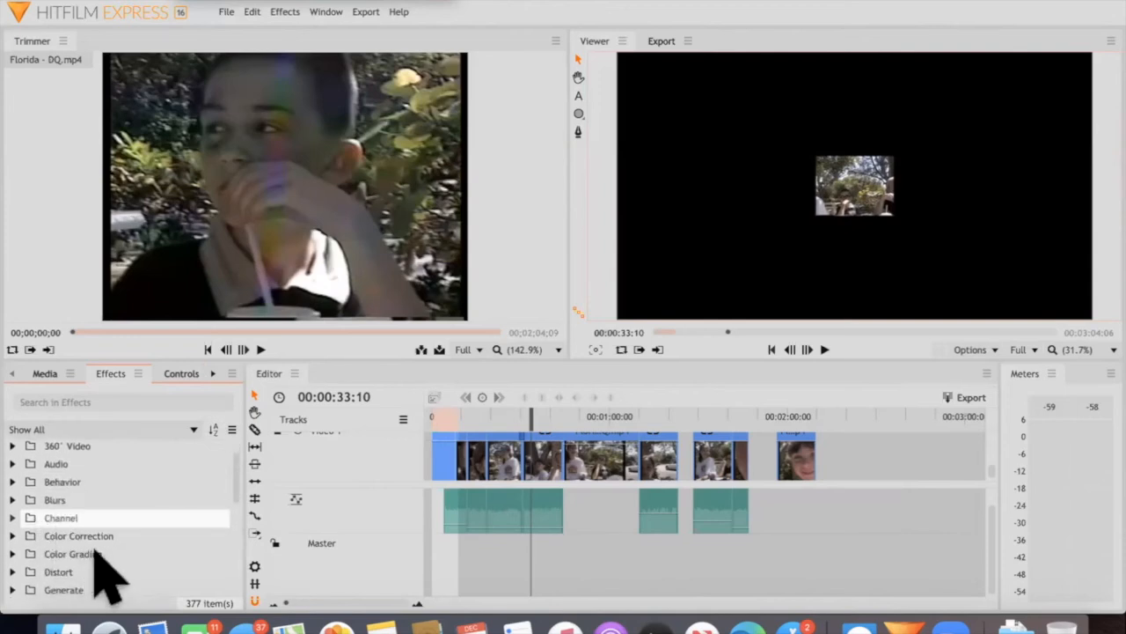
scroll(20, 506, down, 2)
click(14, 496)
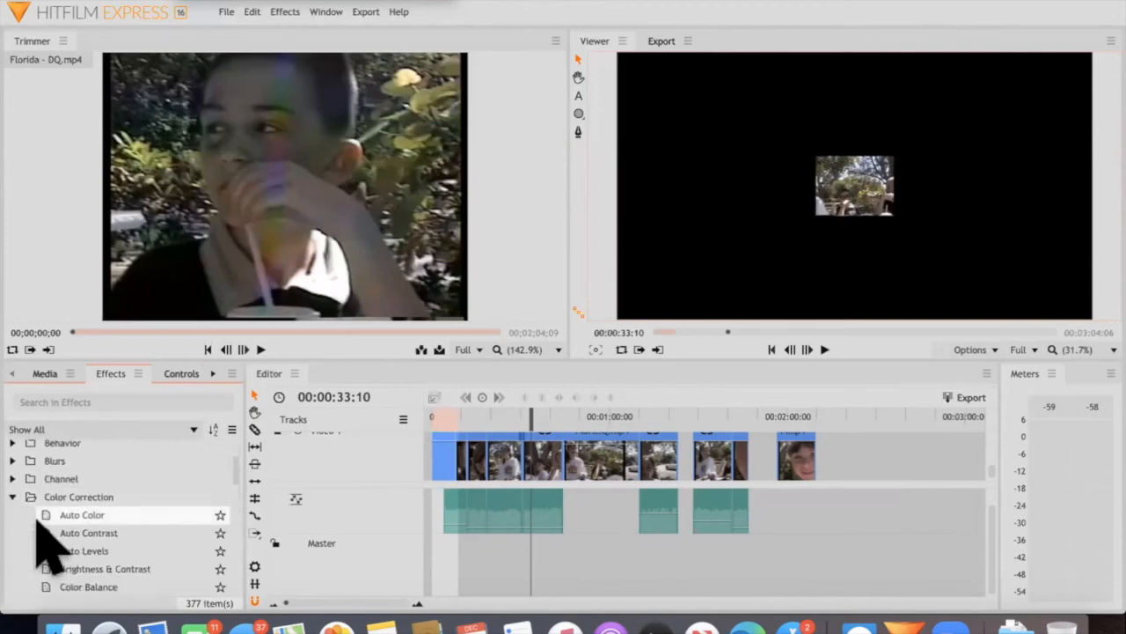
scroll(84, 504, down, 2)
drag(94, 480, 597, 436)
Enlarge the Auto Color clip in the viewer at 00:00:54:22, recenter it in the frame, and play it
click(593, 410)
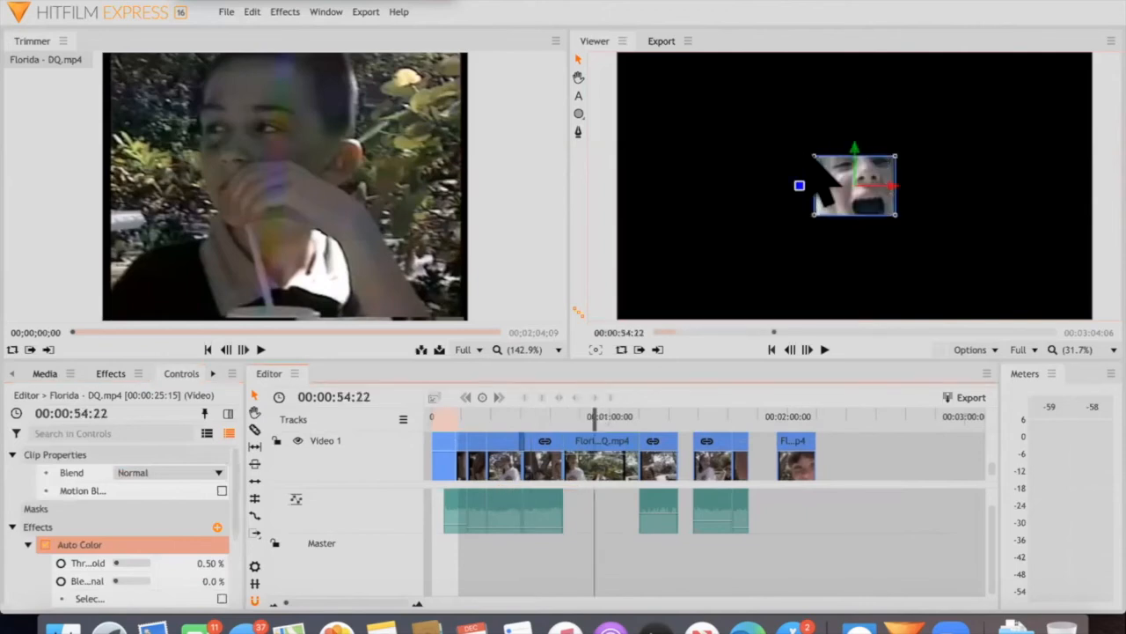
drag(853, 185, 756, 132)
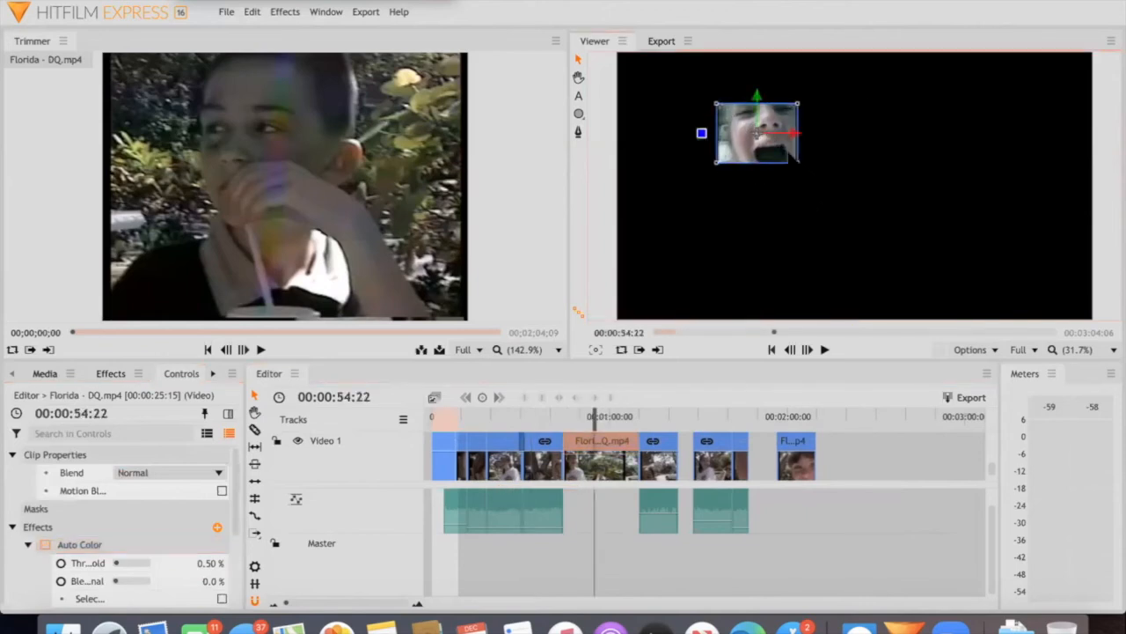
drag(894, 232, 907, 240)
drag(758, 135, 848, 183)
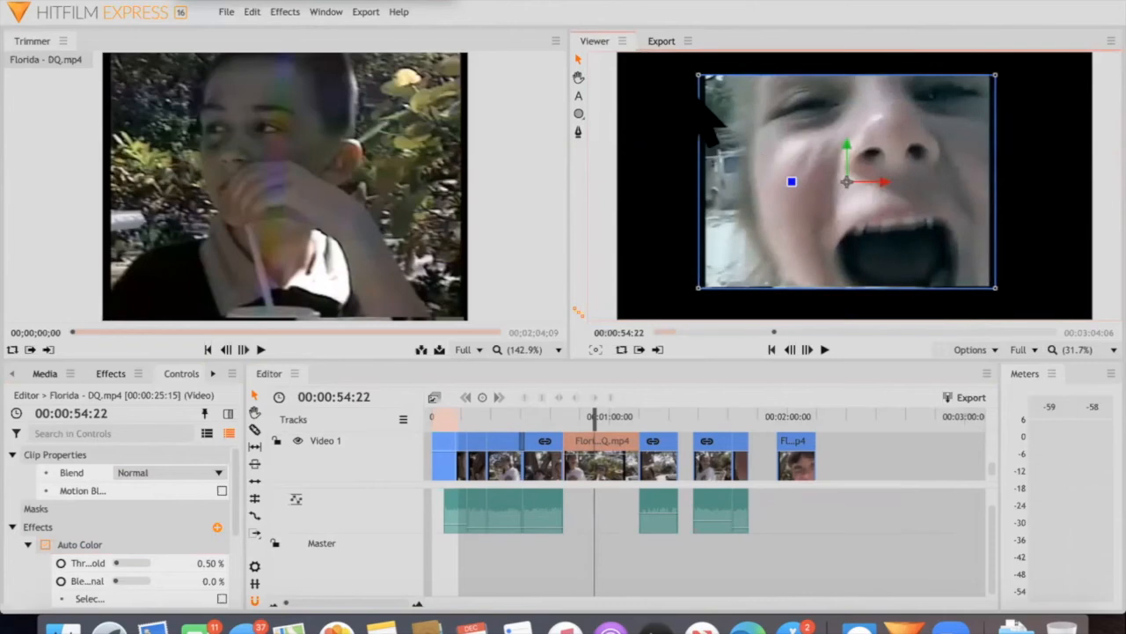
key(space)
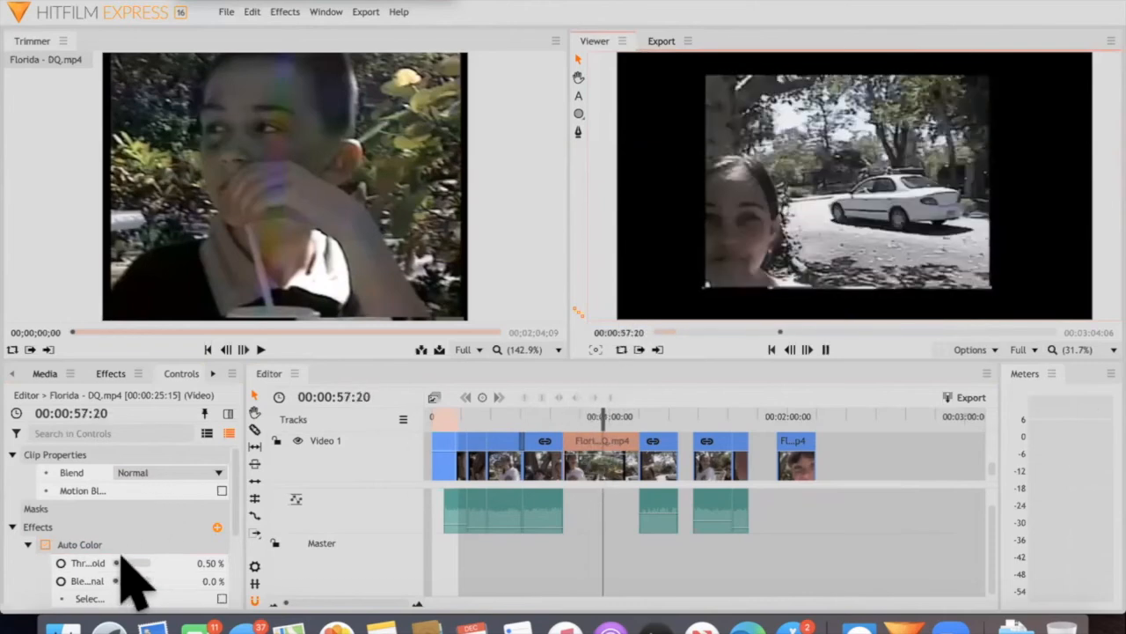
Stop playback and apply the Insect Vision effect from the Distort group to the Florida - DQ.mp4 clip around 00:00:57
key(space)
scroll(132, 582, down, 2)
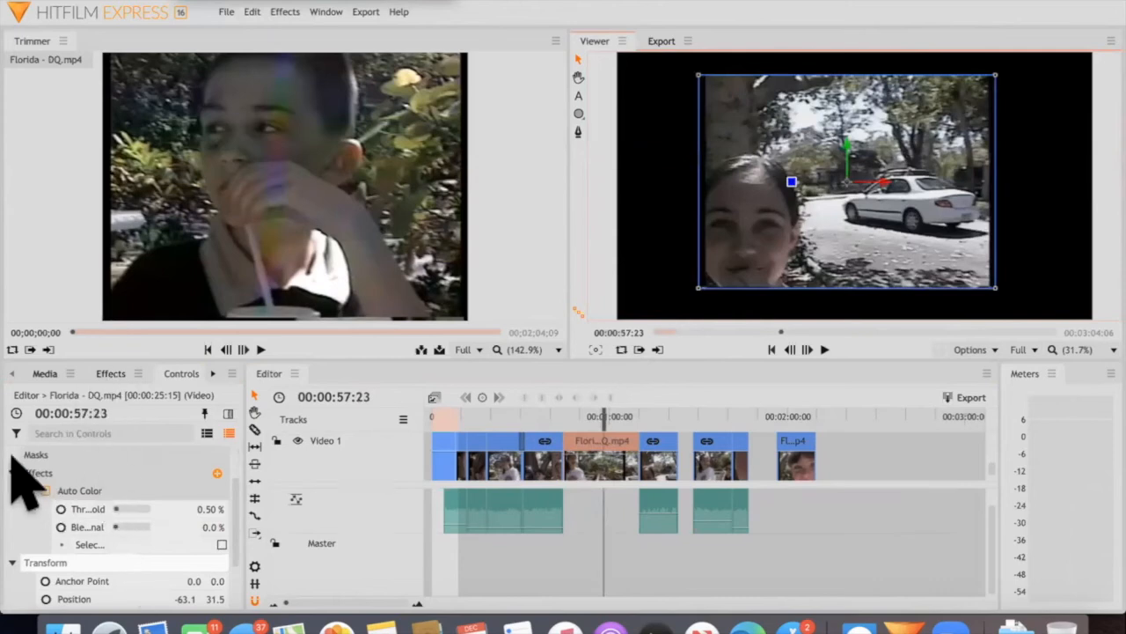
click(111, 374)
click(12, 460)
scroll(12, 468, down, 1)
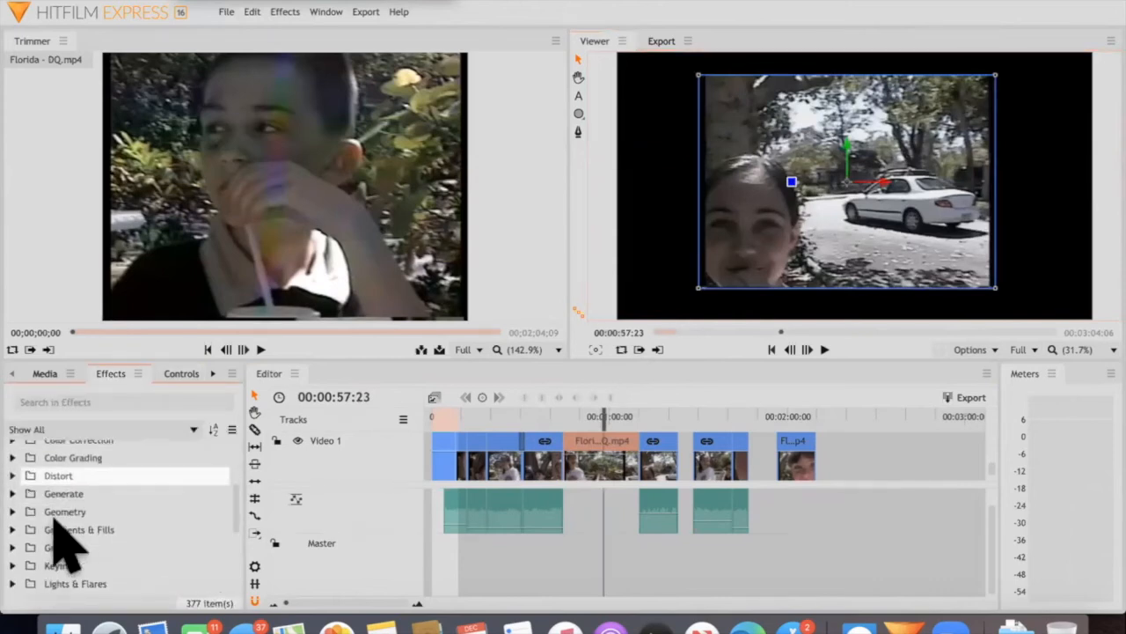
click(124, 475)
scroll(128, 497, down, 2)
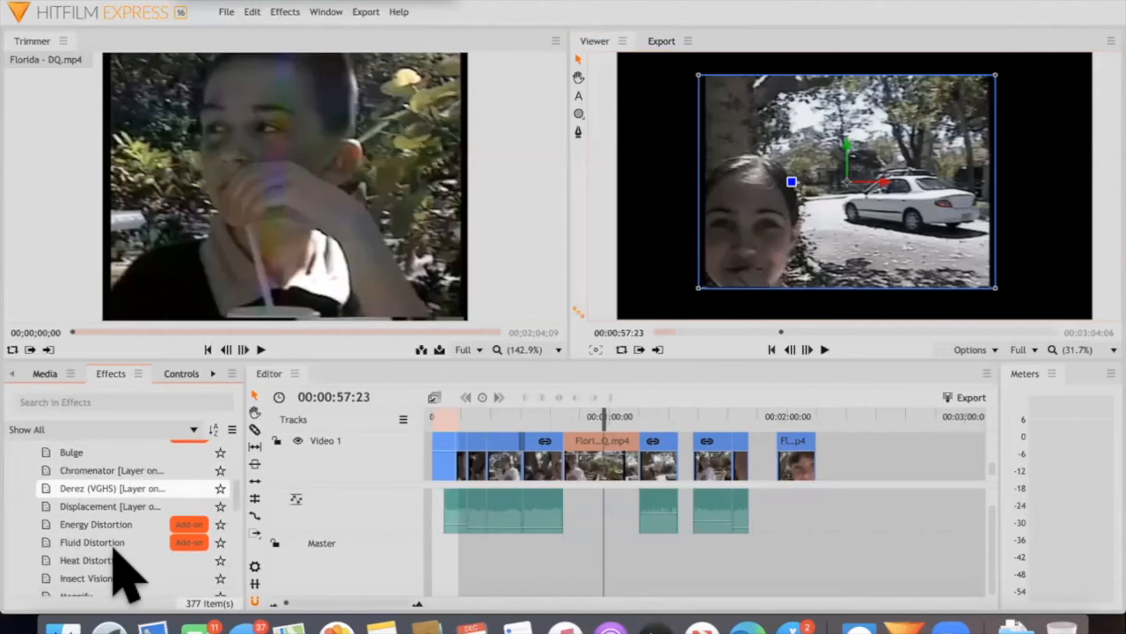
drag(108, 540, 607, 460)
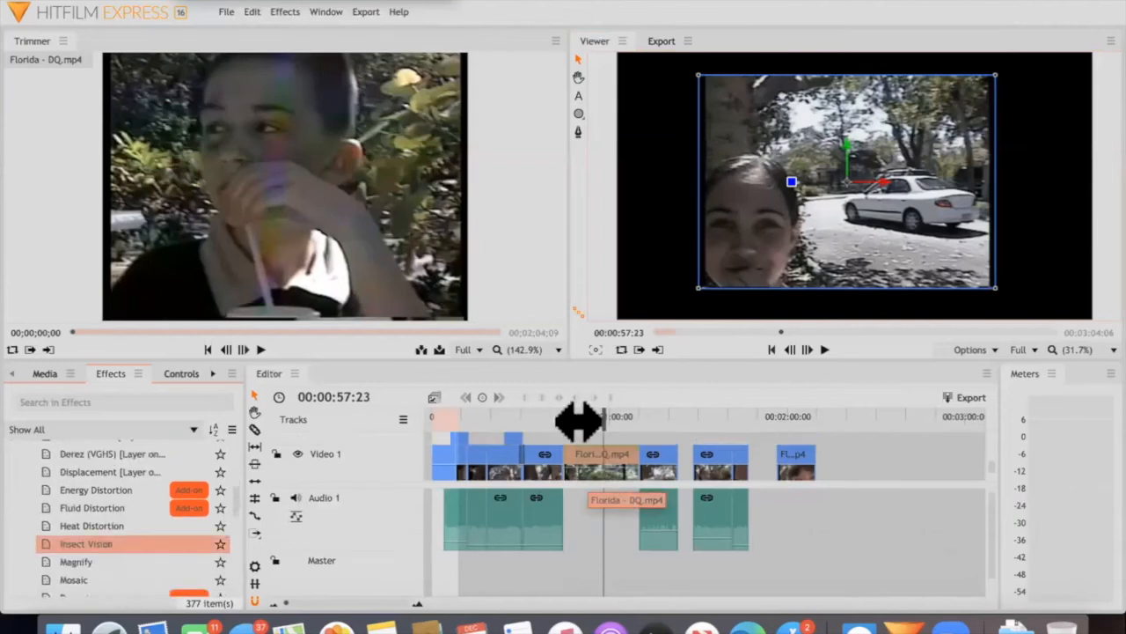
Play the Insect Vision clip from 00:00:50:04 for about two seconds to preview the effect
click(579, 419)
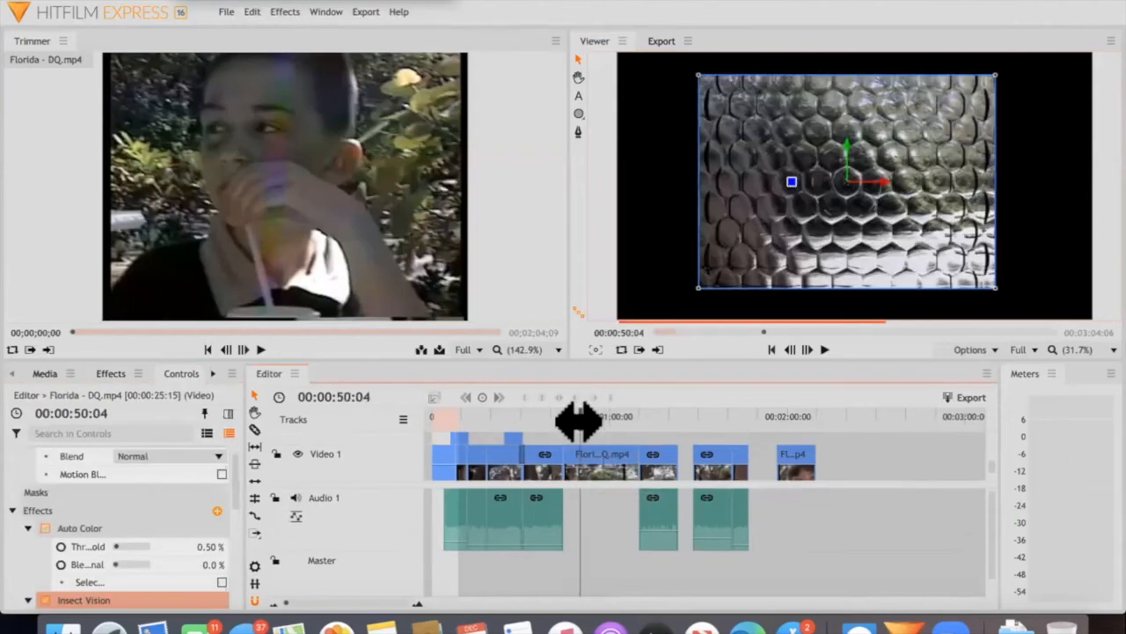
key(space)
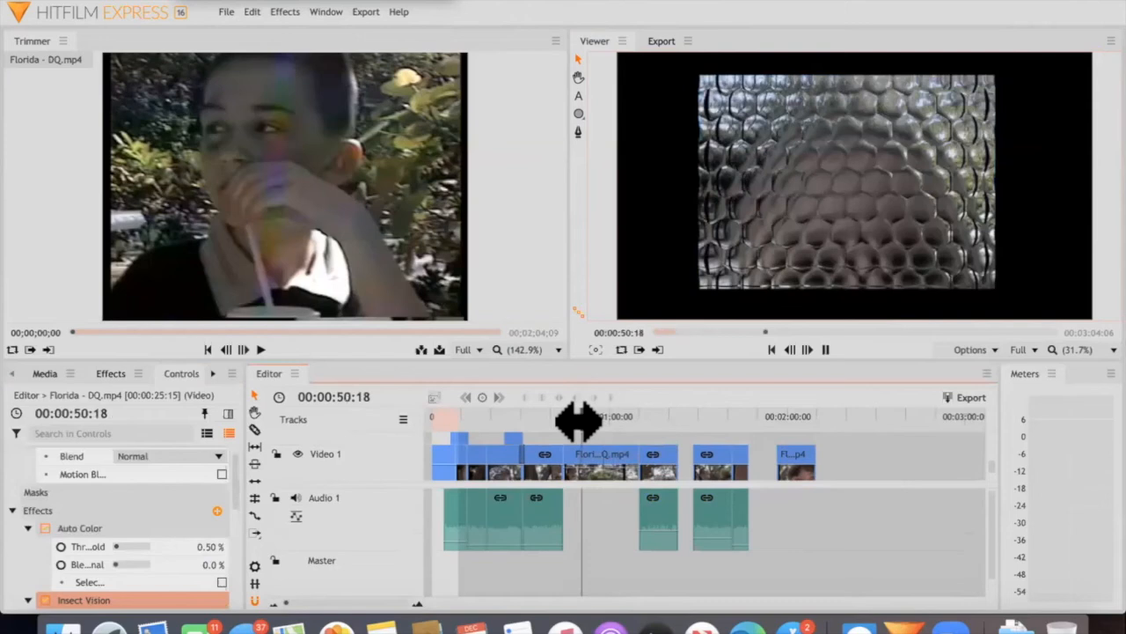
key(space)
Collapse the Distort group and examine the effects in the Blurs and Channel groups of the effects library
click(111, 374)
scroll(115, 529, up, 5)
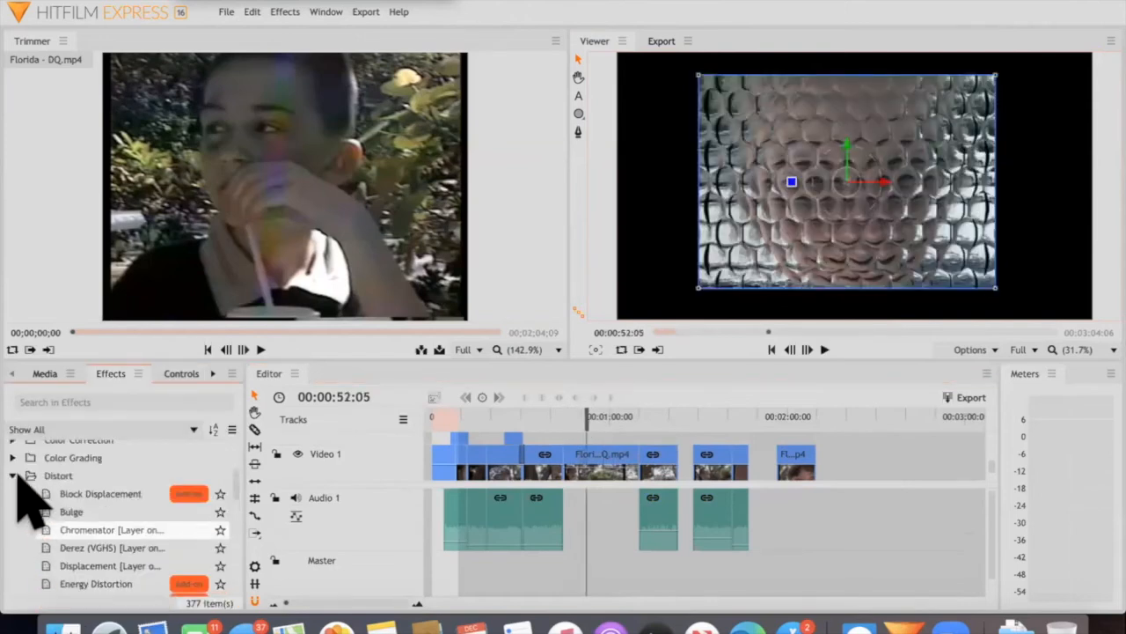
click(14, 475)
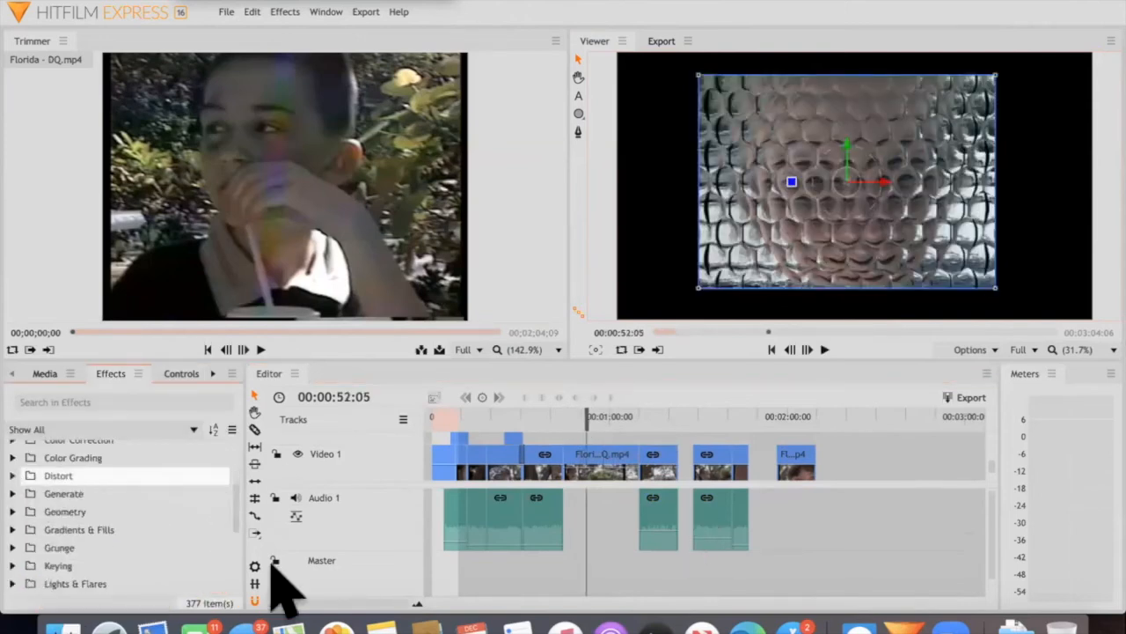
scroll(53, 493, up, 5)
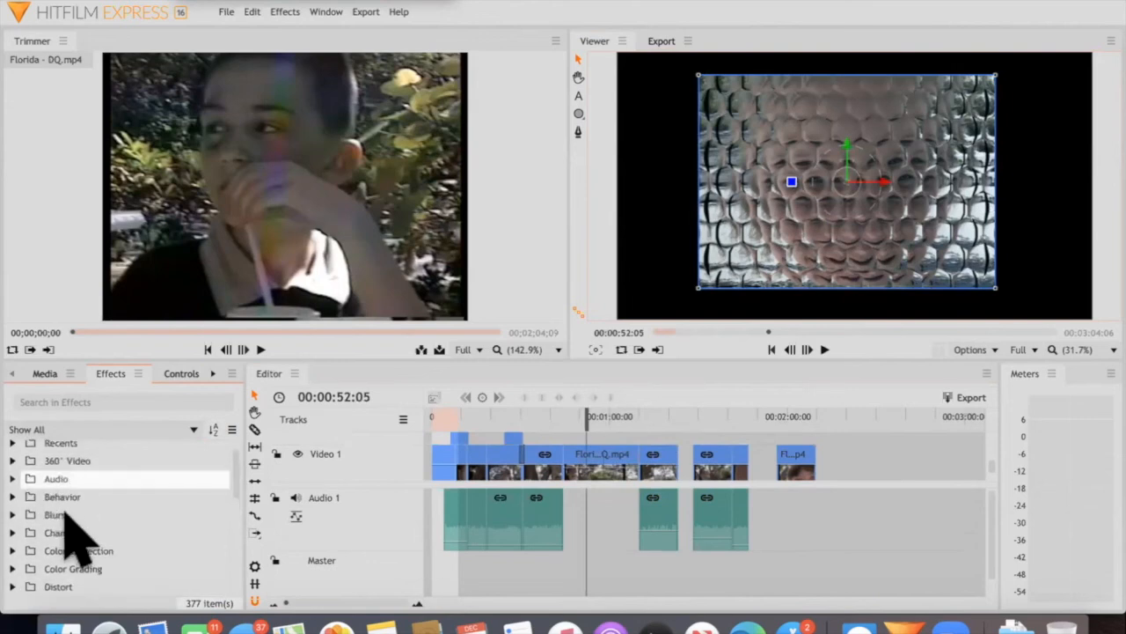
click(12, 514)
scroll(76, 538, down, 2)
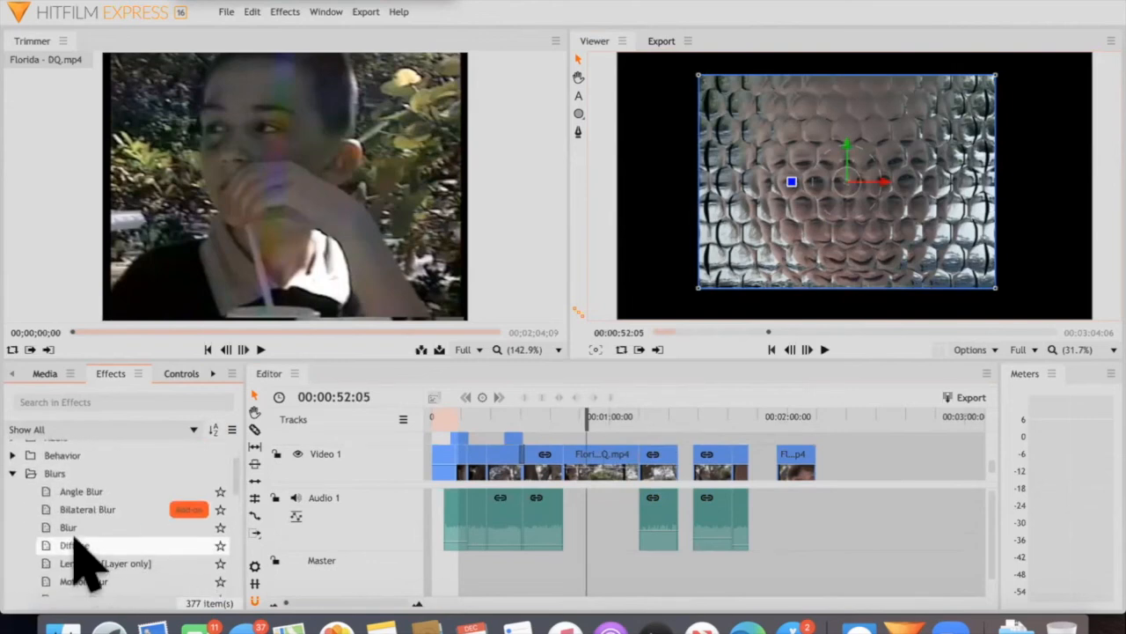
scroll(76, 540, down, 4)
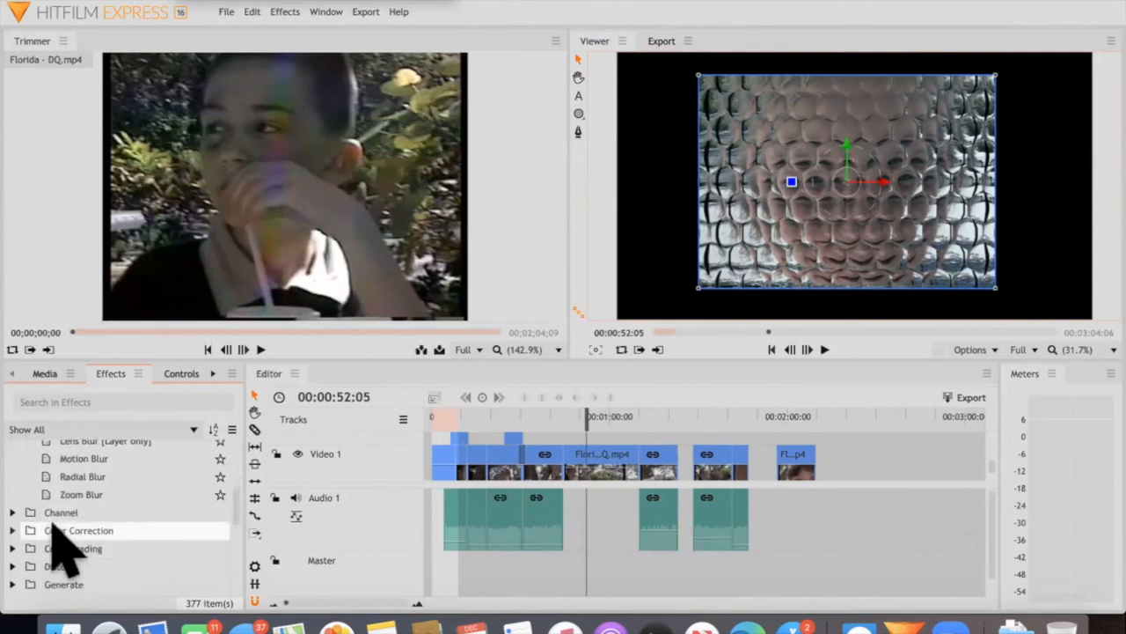
click(13, 512)
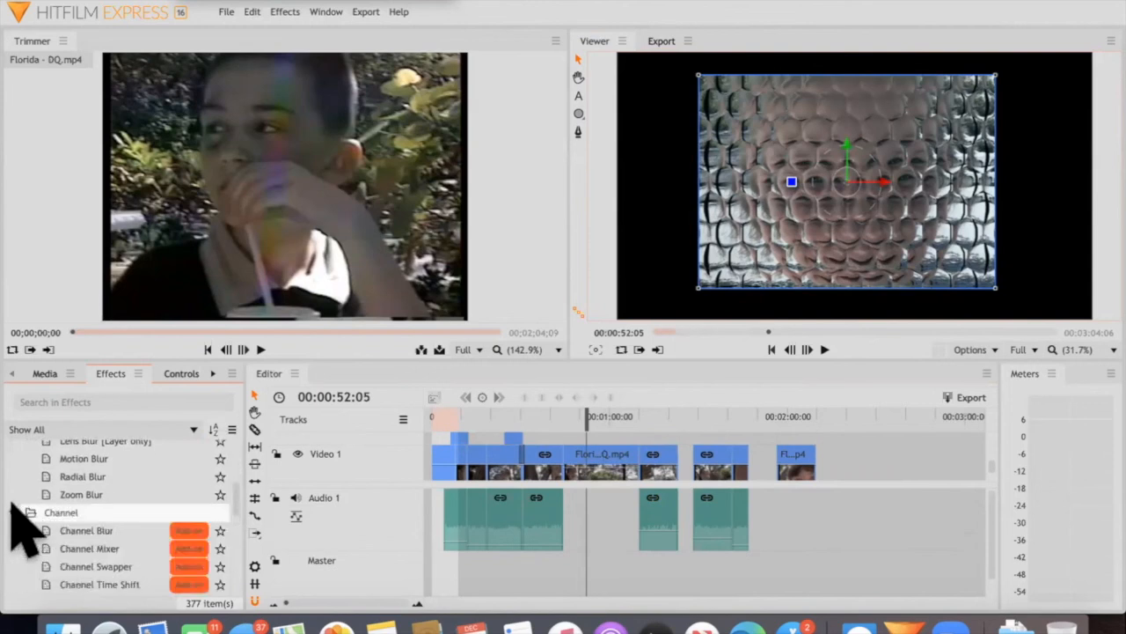
scroll(39, 521, down, 2)
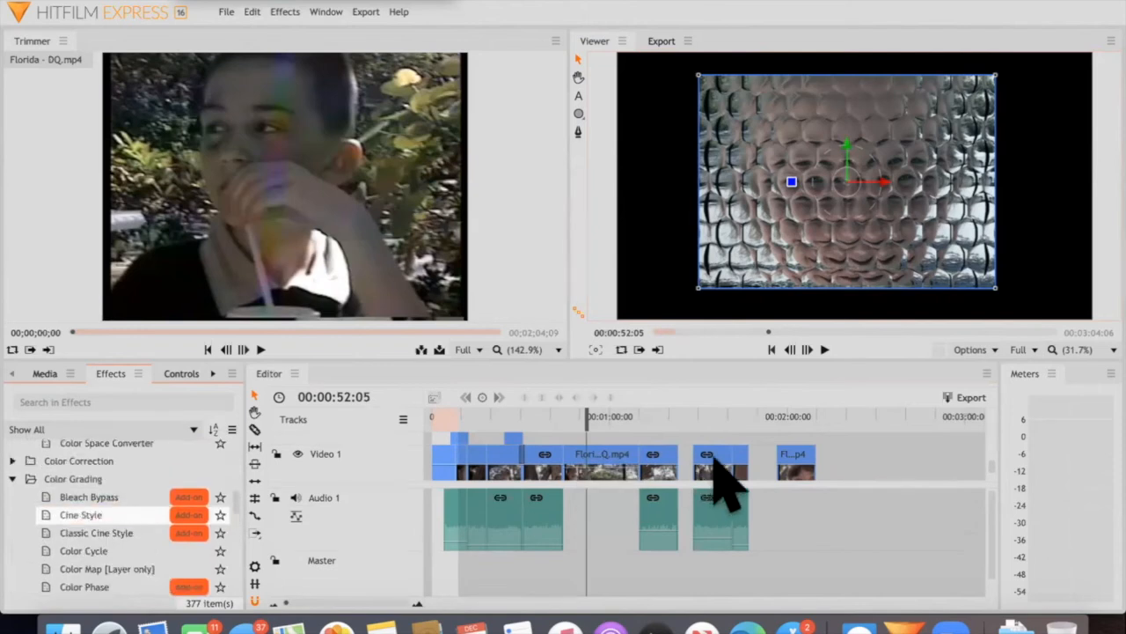
Apply the Cine Style effect to the Florida - DQ.mp4 clip around 00:01:33 and enlarge the clip in the viewer
drag(717, 466, 704, 412)
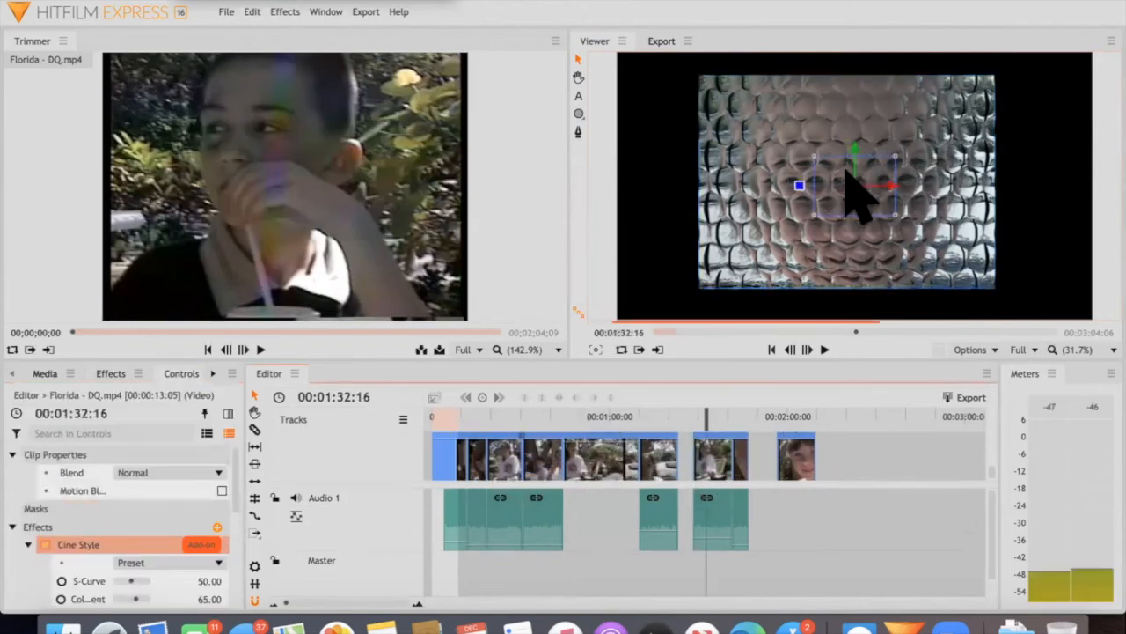
click(818, 180)
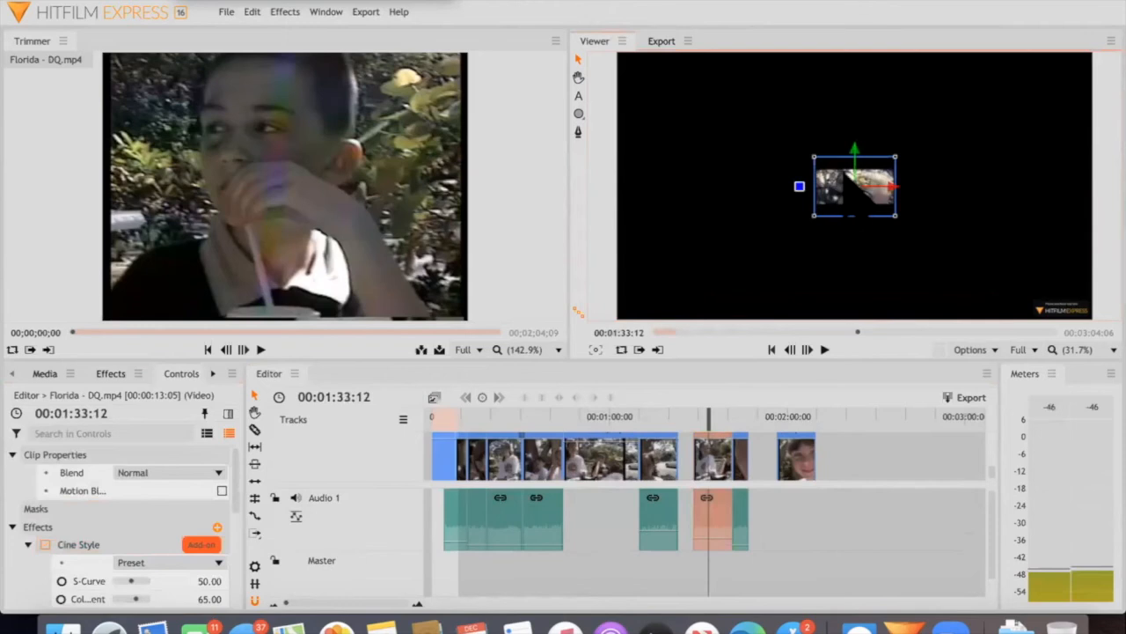
drag(854, 186, 812, 150)
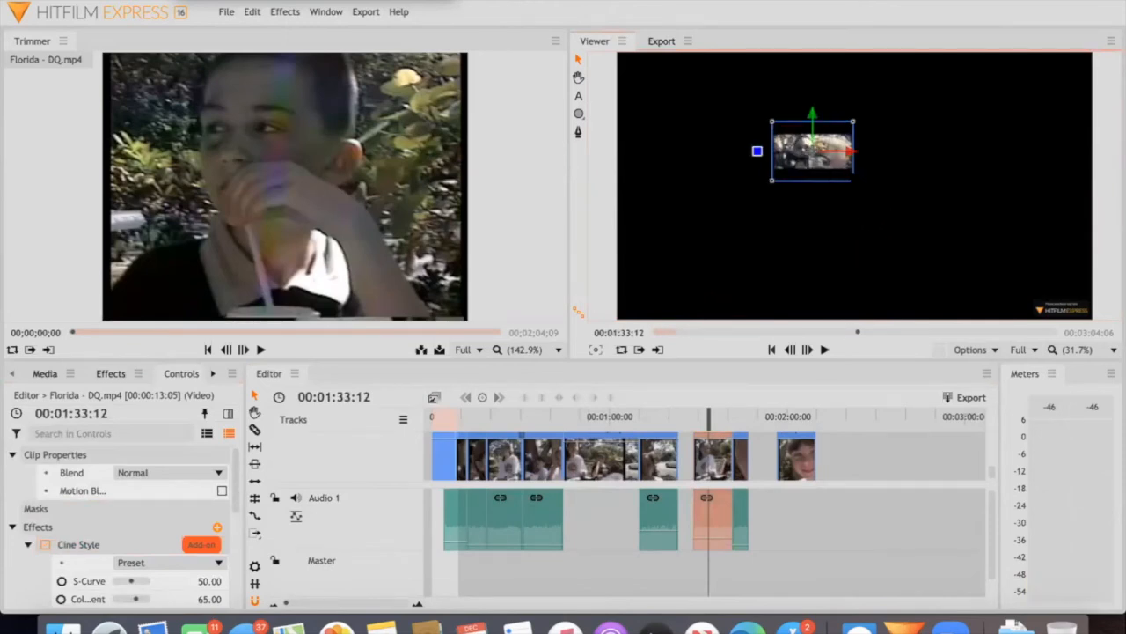
drag(853, 180, 992, 268)
Recenter the enlarged Cine Style clip in the frame, play it from 00:01:33:12, and undo the move
drag(913, 169, 944, 209)
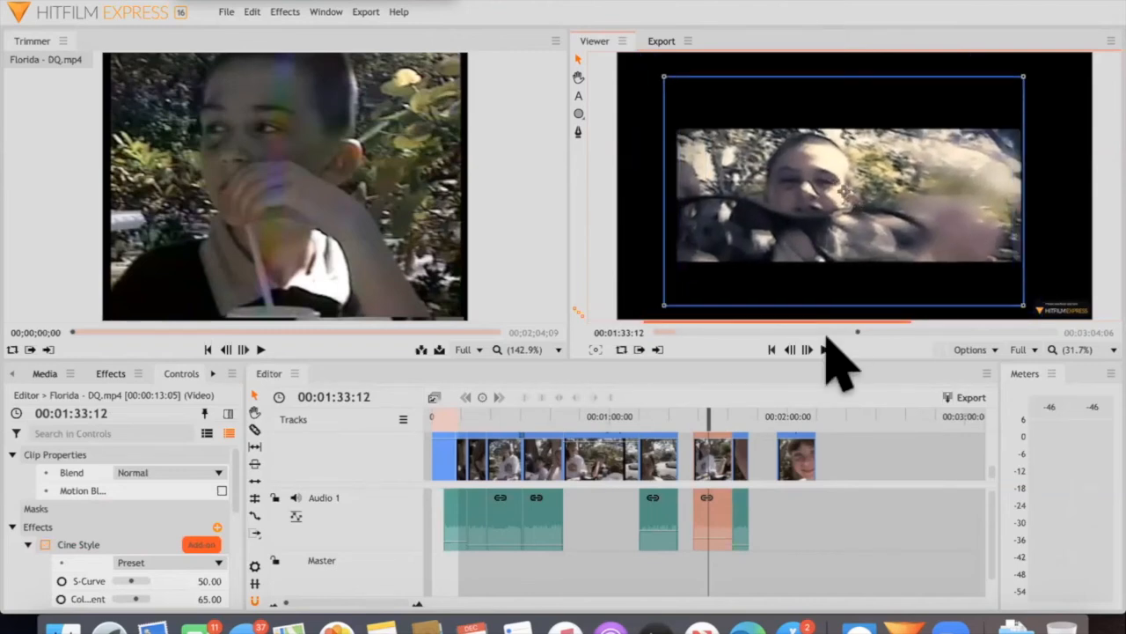
click(825, 346)
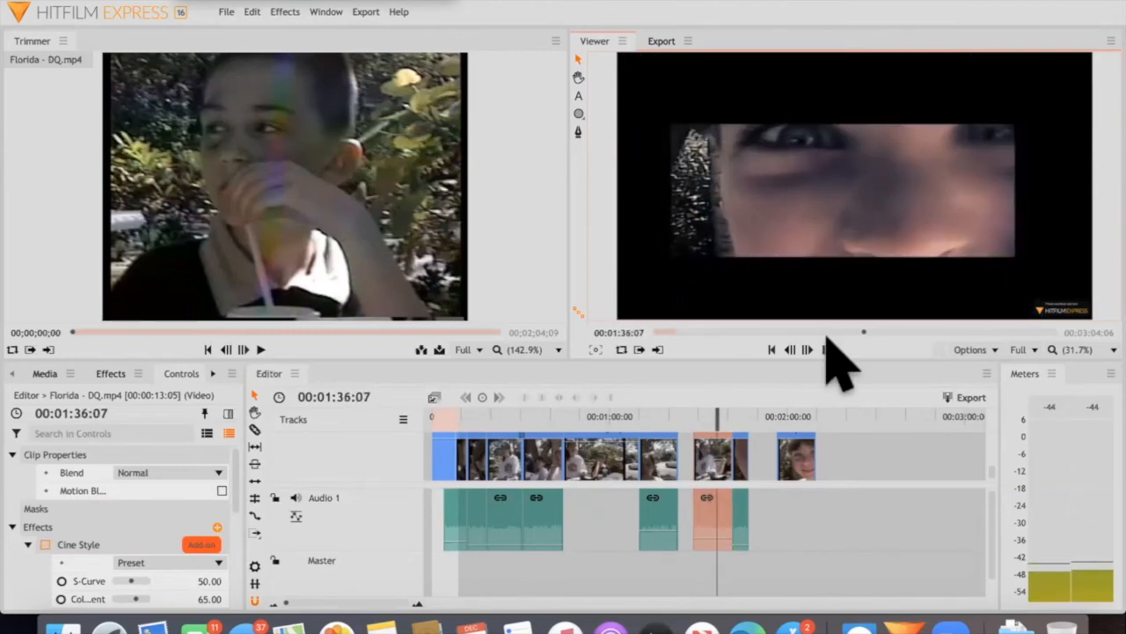
click(827, 348)
key(super+z)
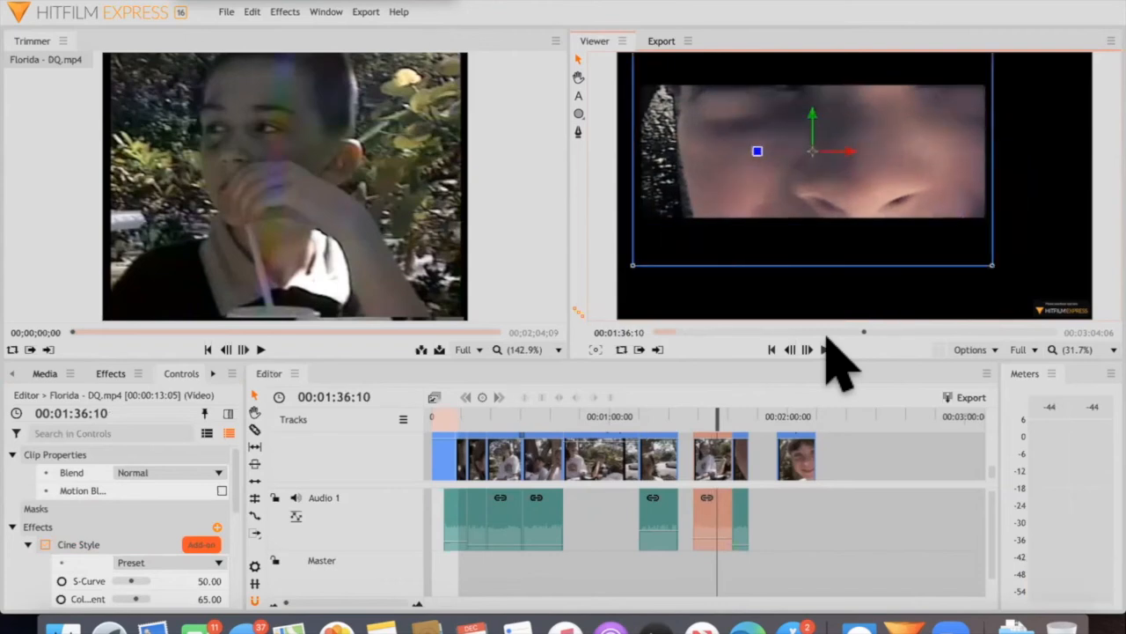
Enlarge the last clip on the timeline in the viewer at 00:02:03:19 and play it
click(113, 373)
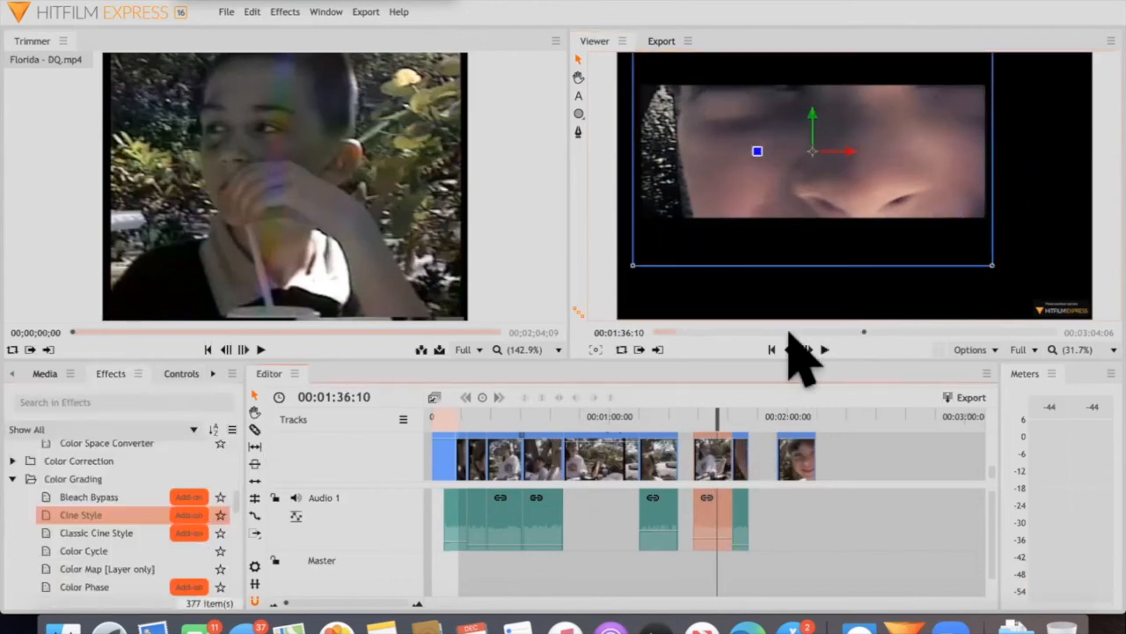
click(788, 458)
click(798, 415)
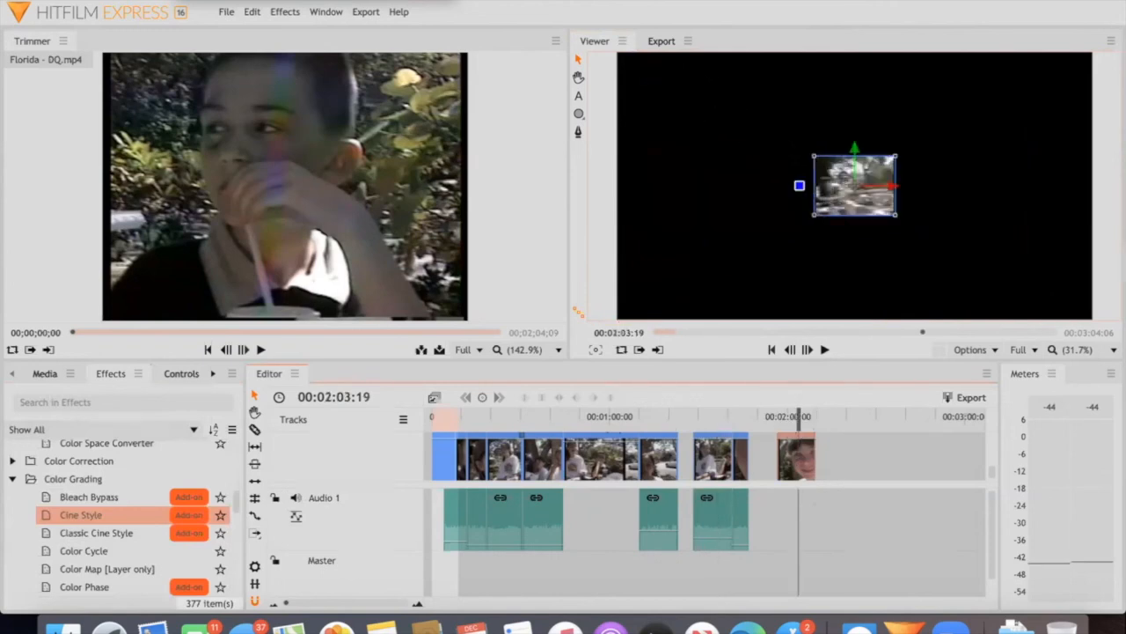
key(space)
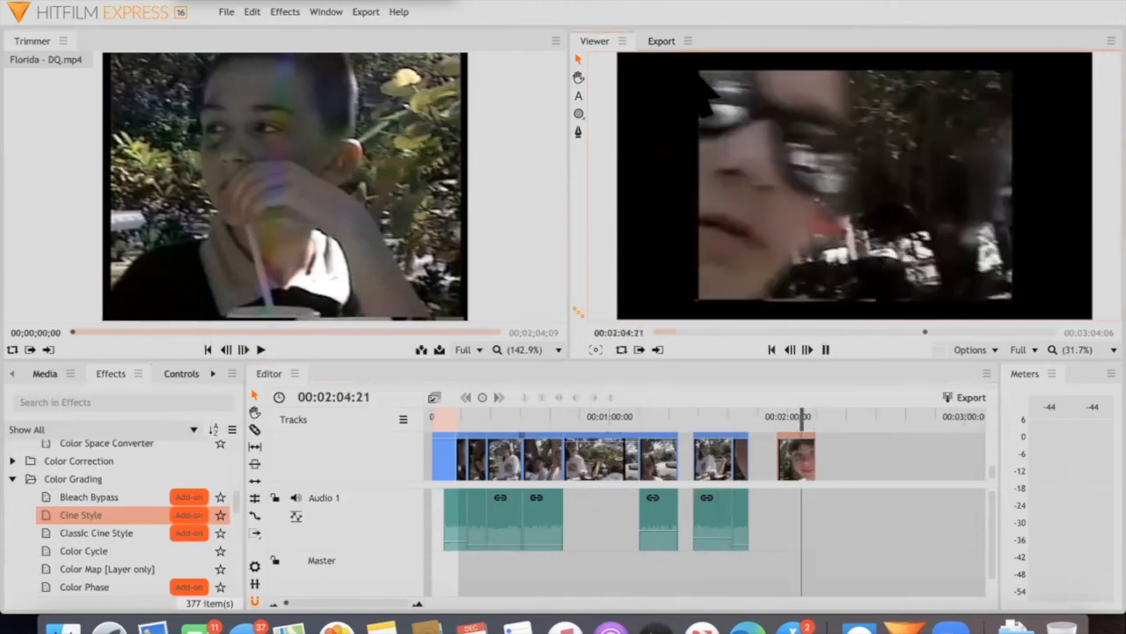
key(space)
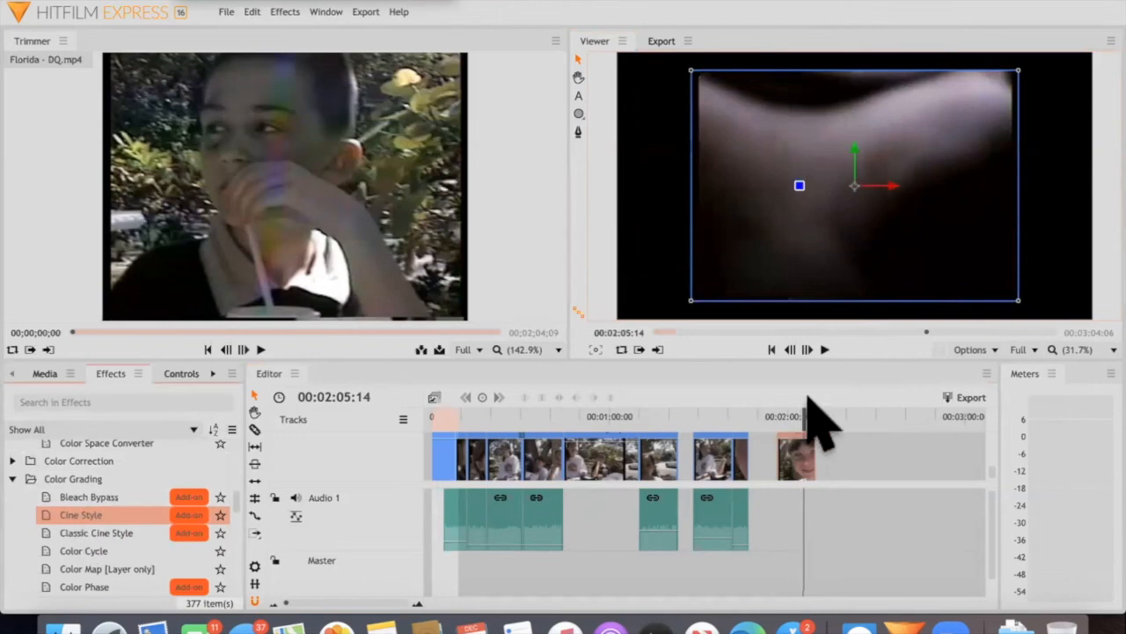
Apply the Cine Style effect from the Color Grading group to the last timeline clip and play it from 00:01:58:13
click(797, 446)
scroll(796, 445, up, 5)
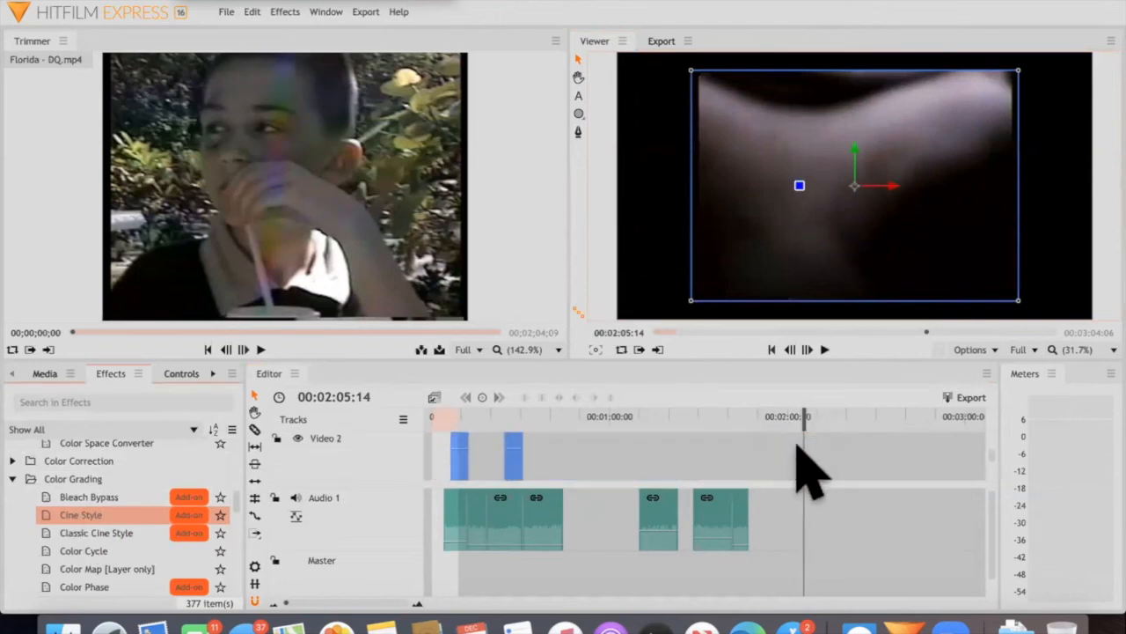
scroll(794, 447, down, 3)
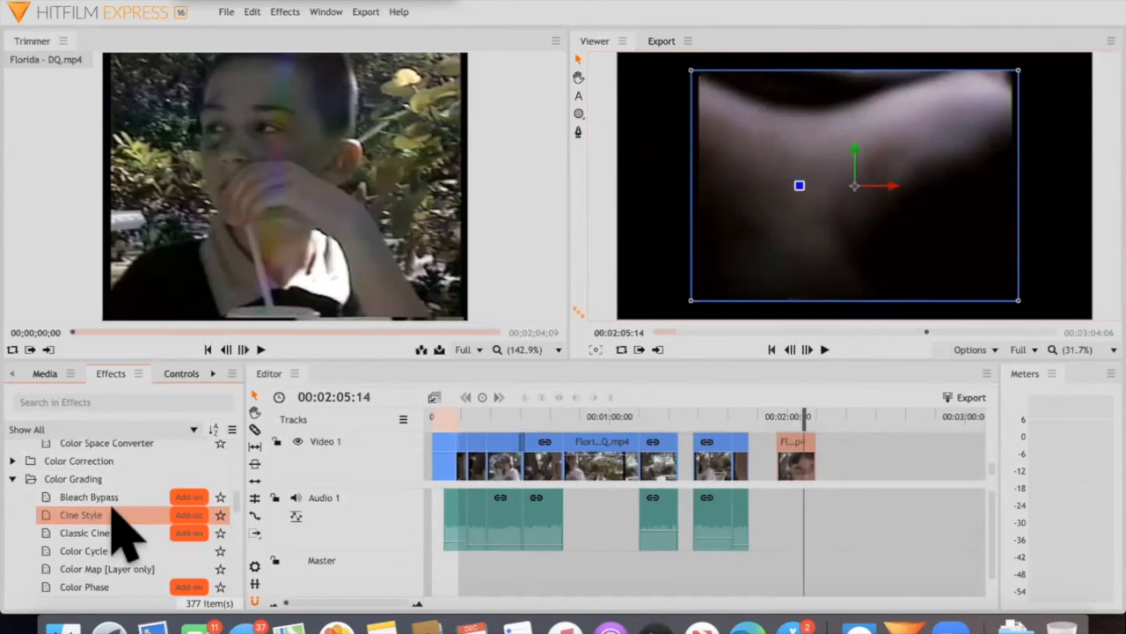
scroll(796, 447, up, 3)
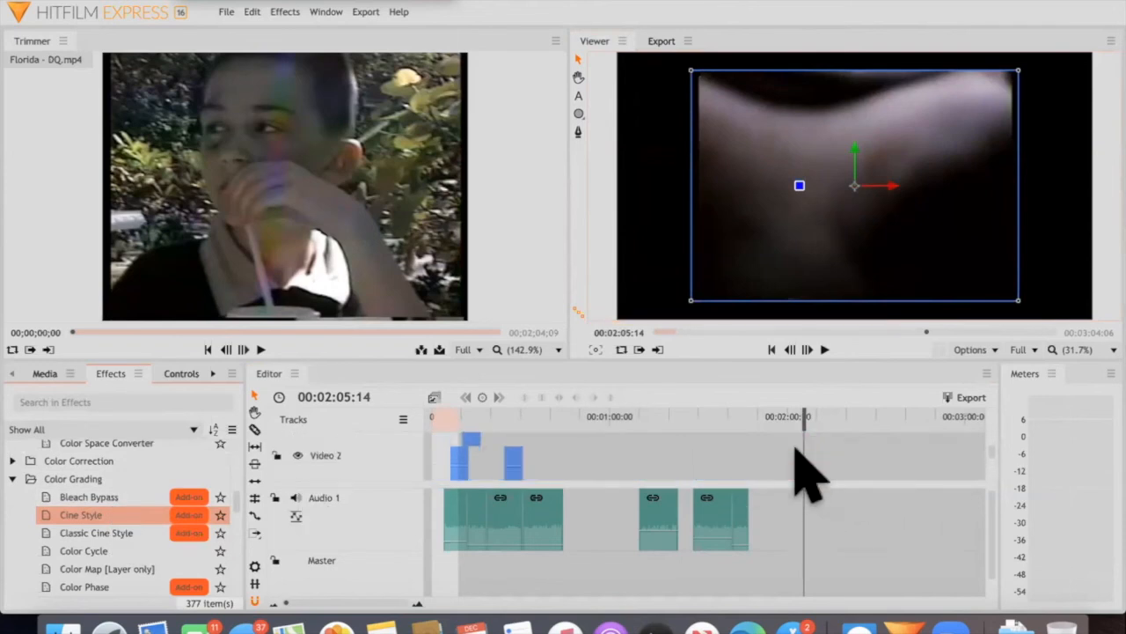
scroll(797, 464, down, 3)
drag(781, 412, 779, 407)
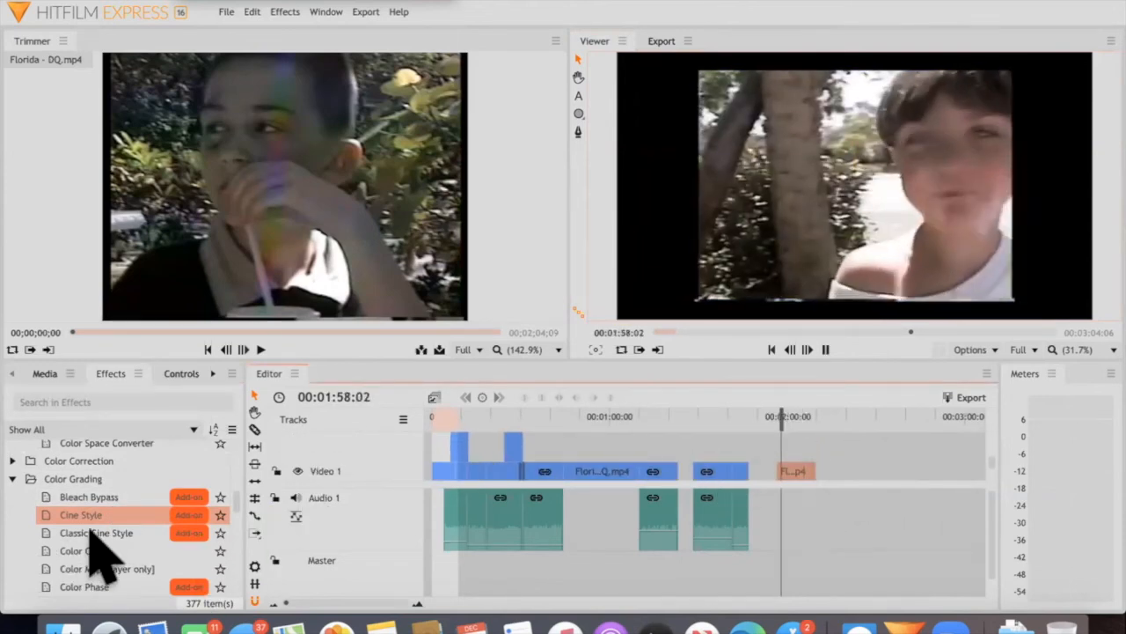
click(711, 519)
drag(710, 517, 795, 470)
scroll(795, 469, down, 2)
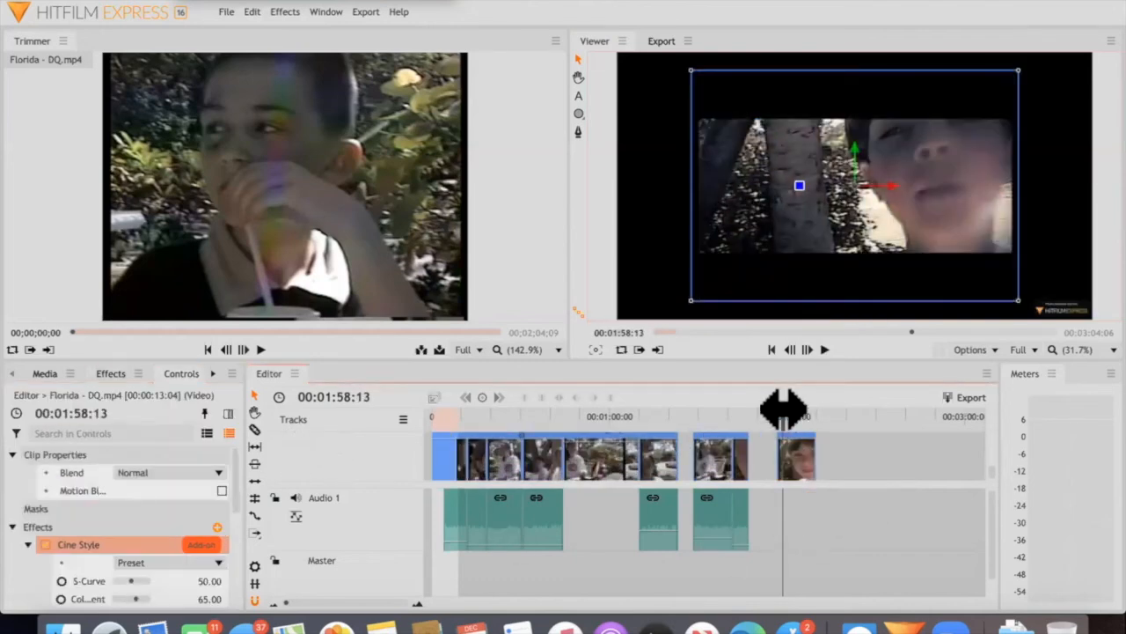
key(space)
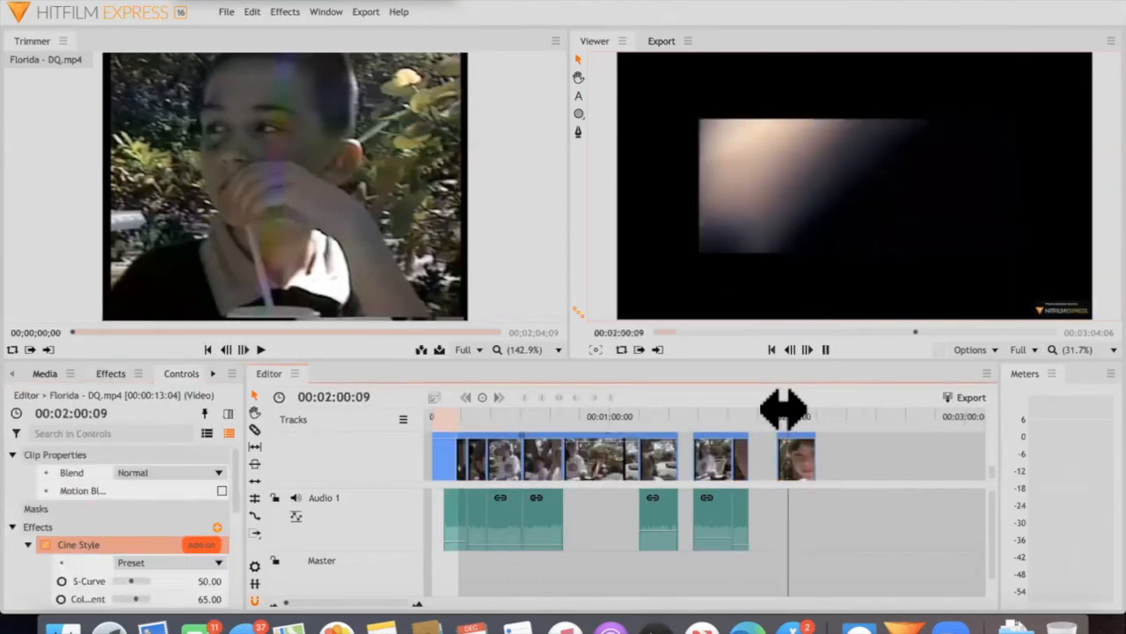
key(space)
Compare the last clip at 00:02:00:19 with and without Cine Style by undoing and redoing the effect, ending with it undone
key(super+z)
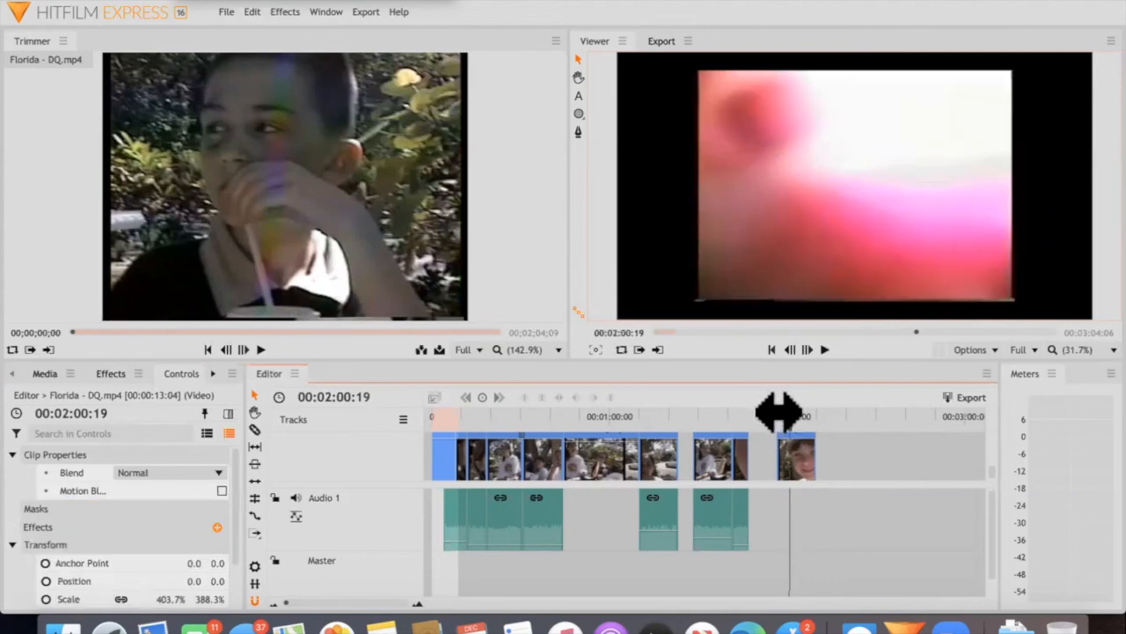
key(super+shift+z)
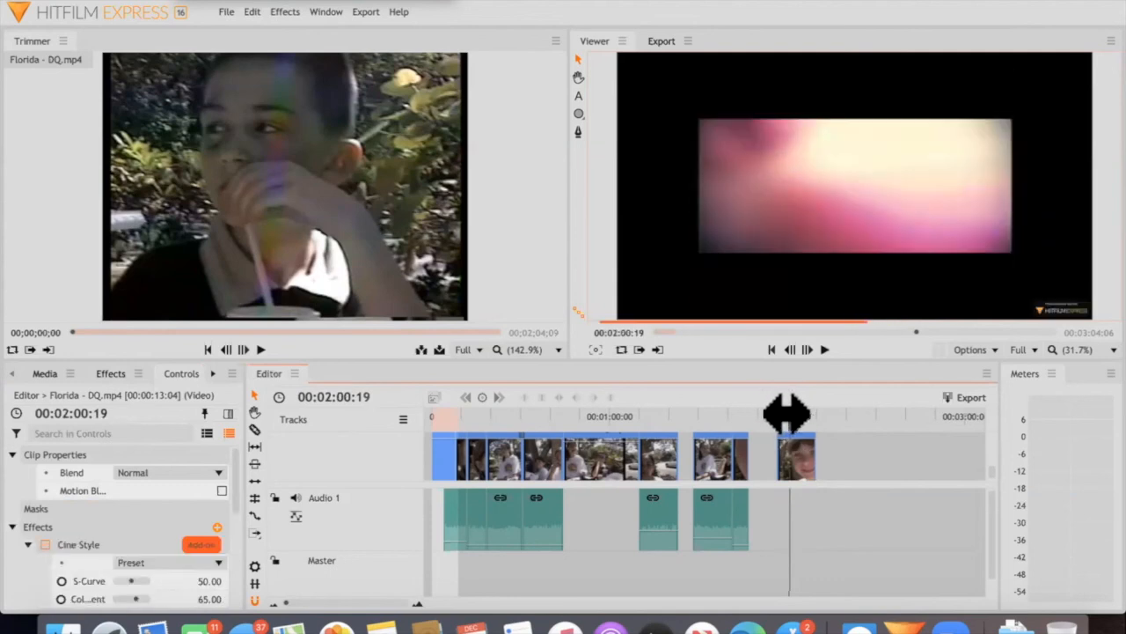
key(super+z)
key(super+shift+z)
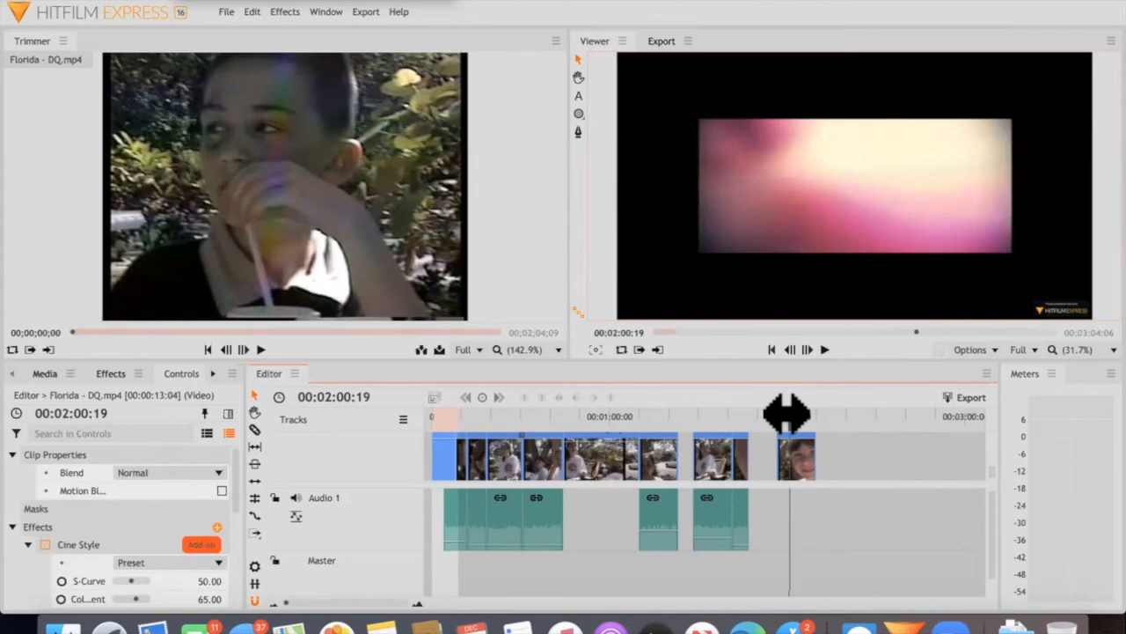
key(super+z)
Show the project media and delete all the clips from the timeline
click(511, 416)
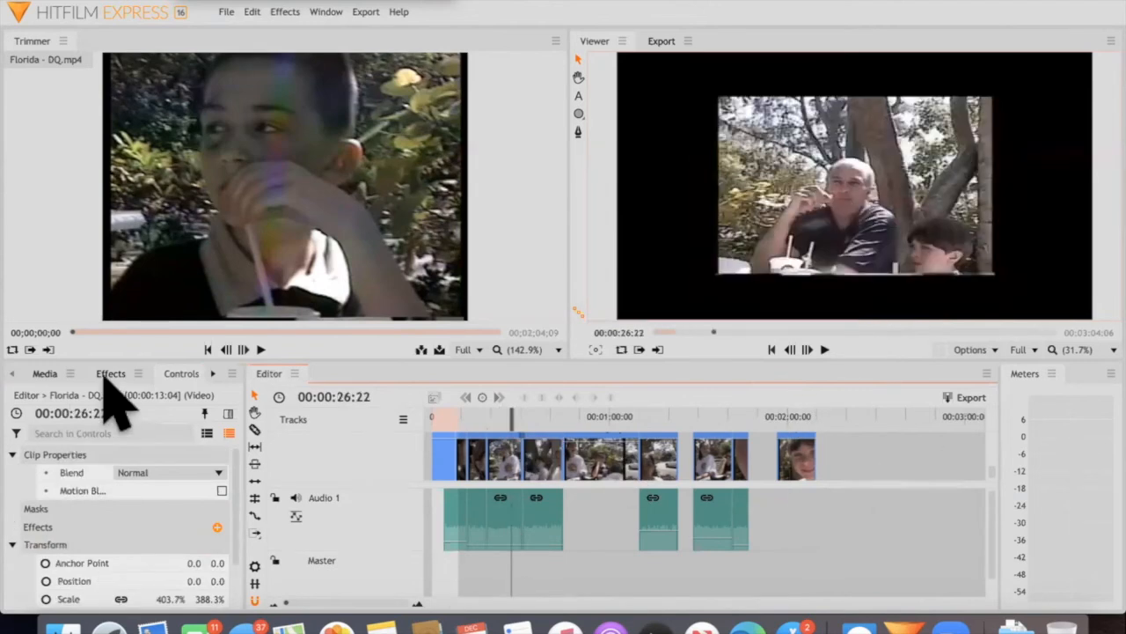
click(44, 373)
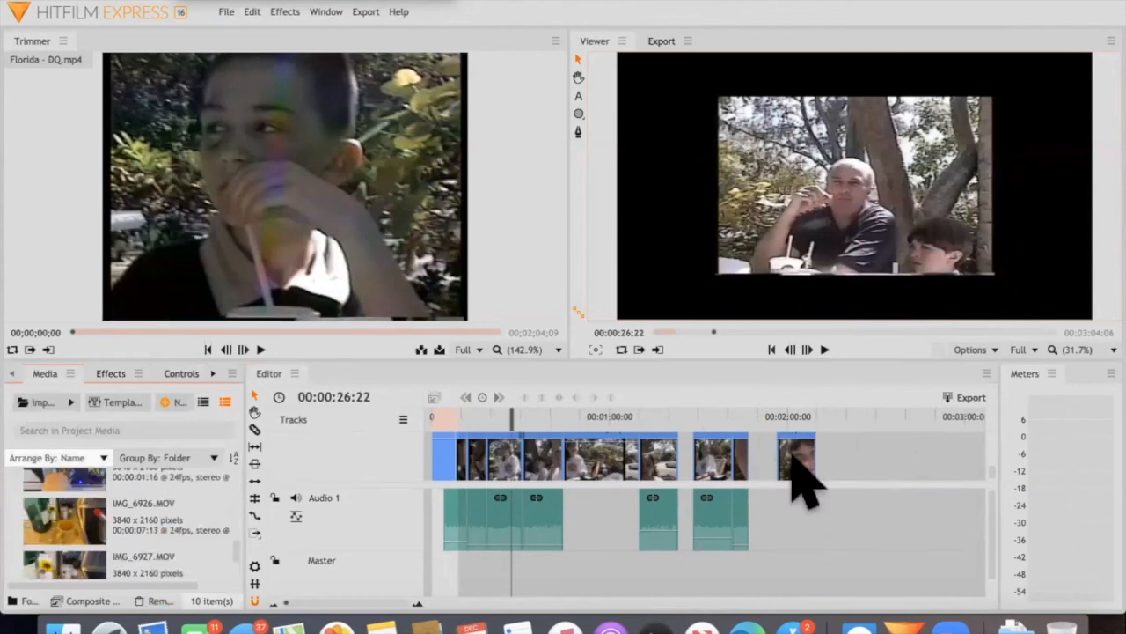
drag(810, 538, 472, 453)
key(Delete)
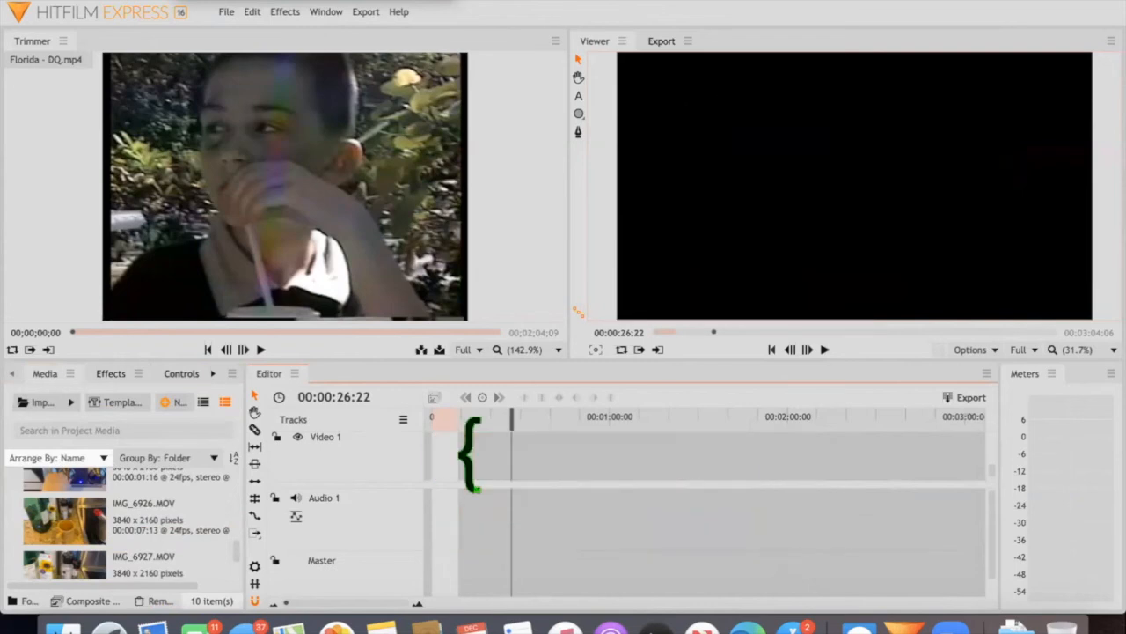
Undo the deletion of the timeline clips and play the restored sequence from near its start, stopping at 00:00:09:19
key(ctrl+z)
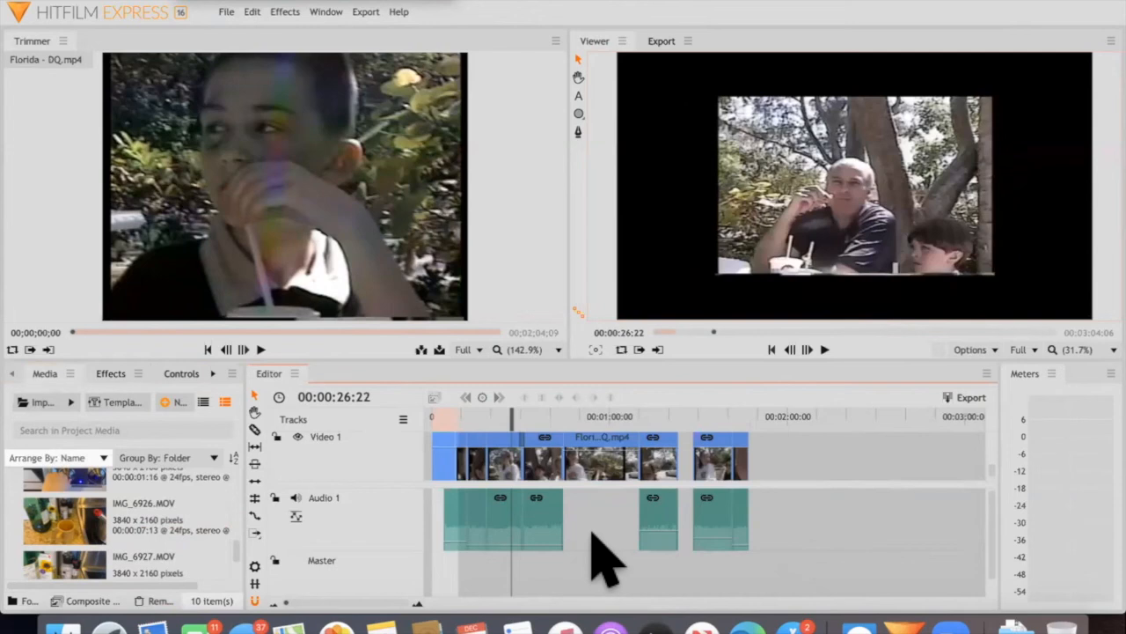
click(226, 11)
click(287, 100)
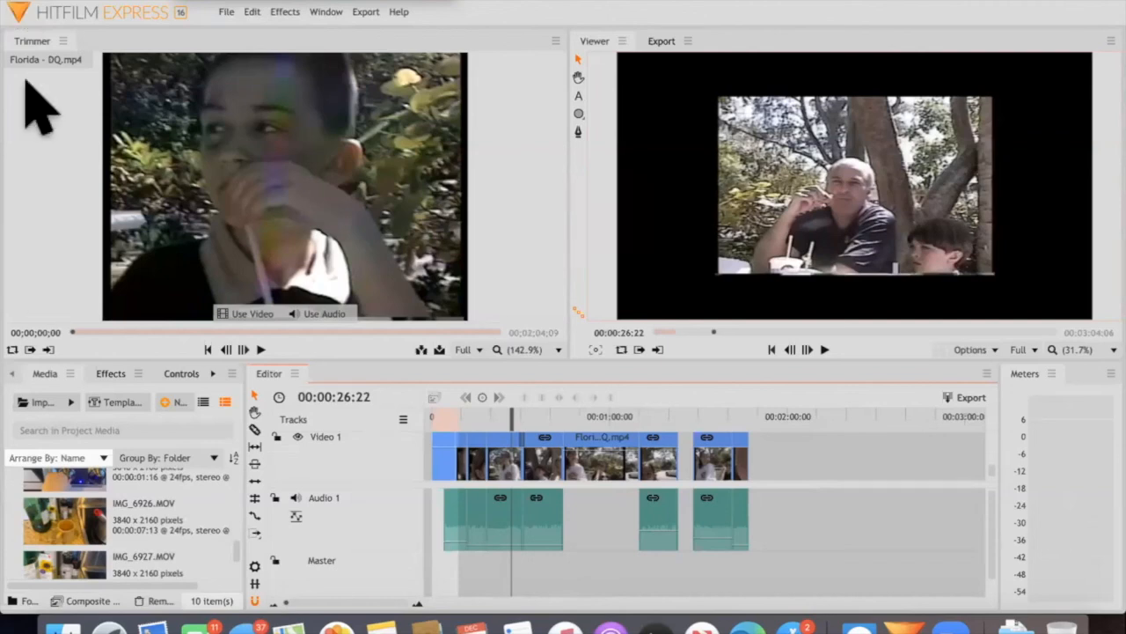
click(442, 418)
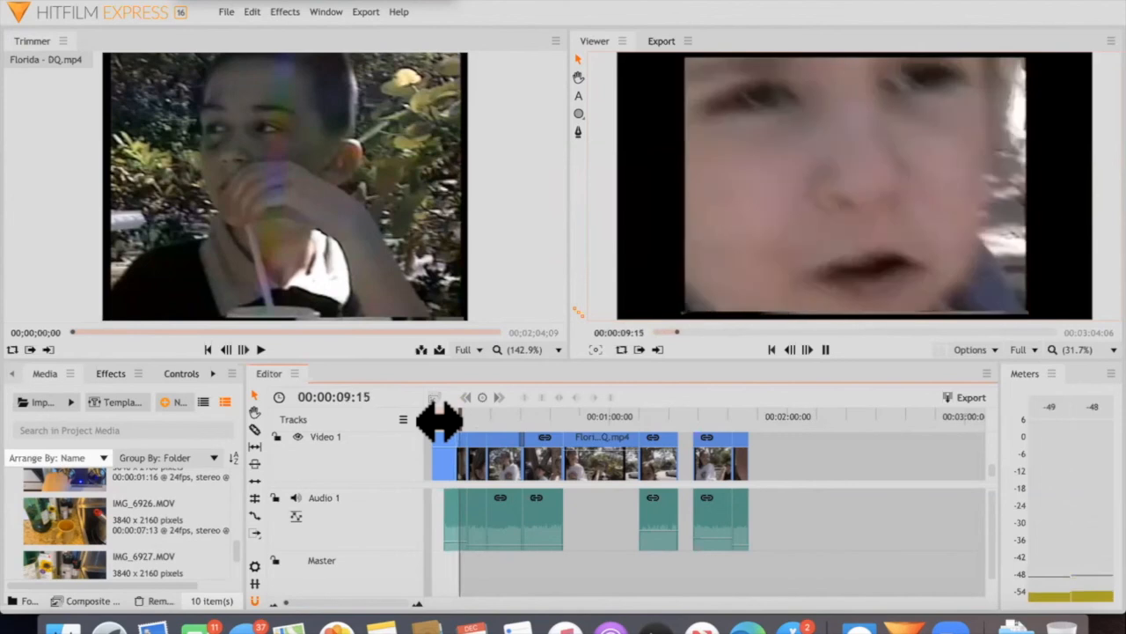
key(space)
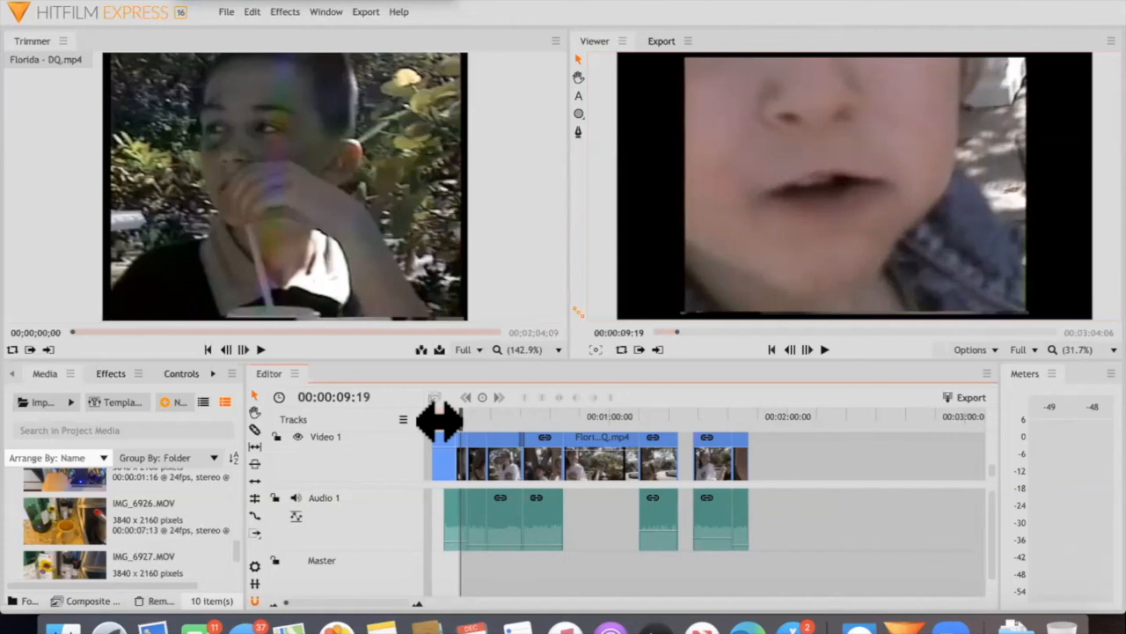
Export the timeline's In-to-Out area immediately with the AAC Audio Only (MP4) default preset
click(366, 12)
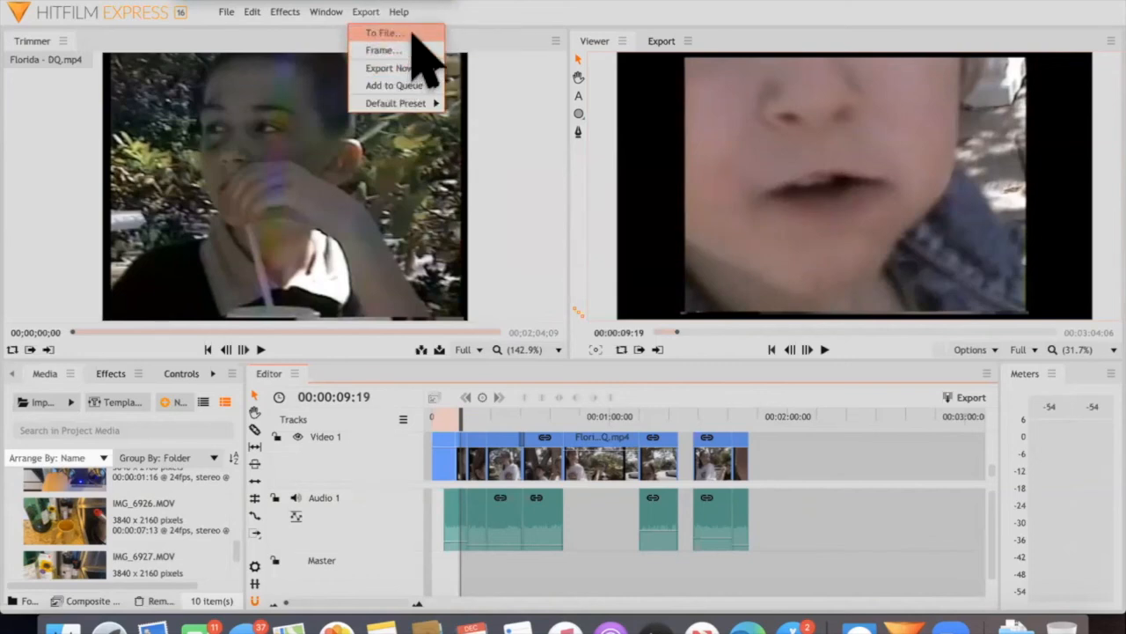
mouse_move(423, 68)
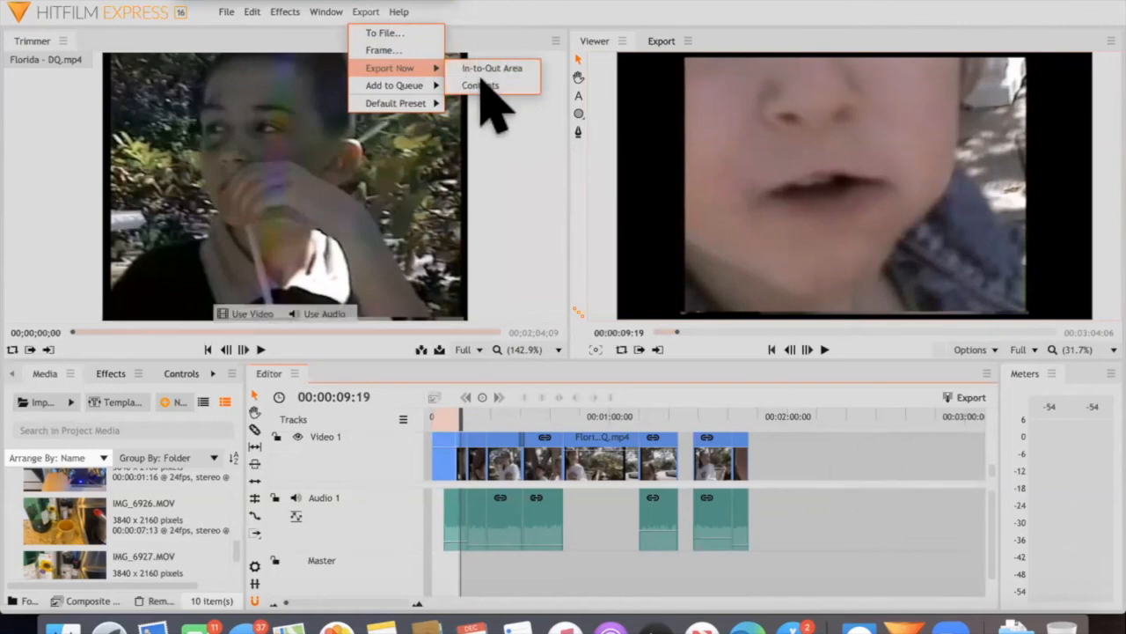
click(792, 489)
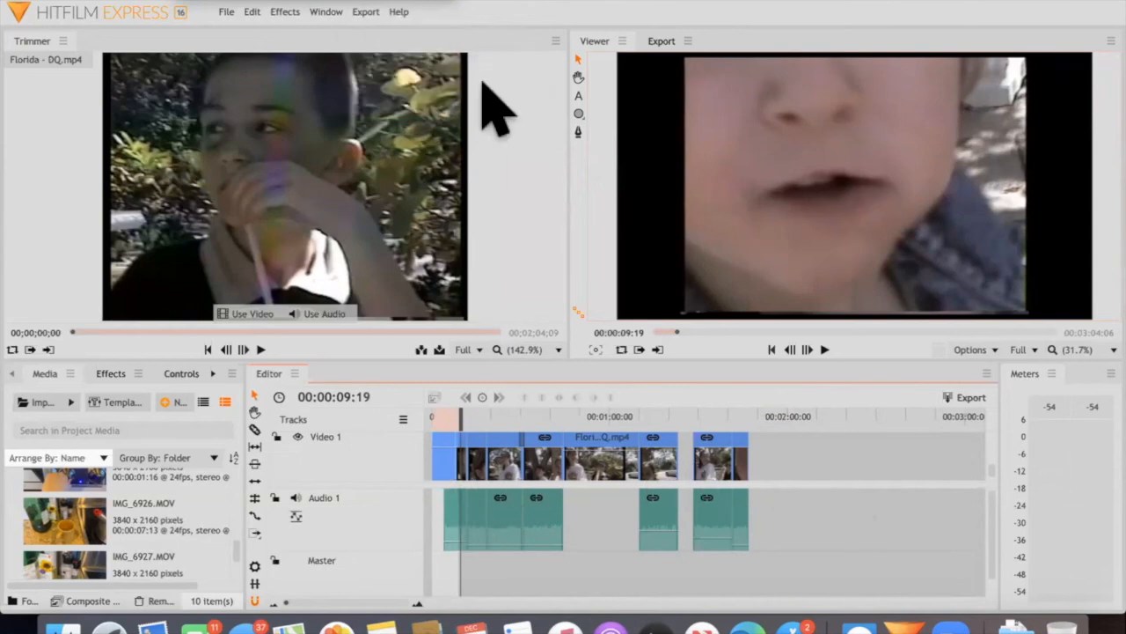
click(365, 11)
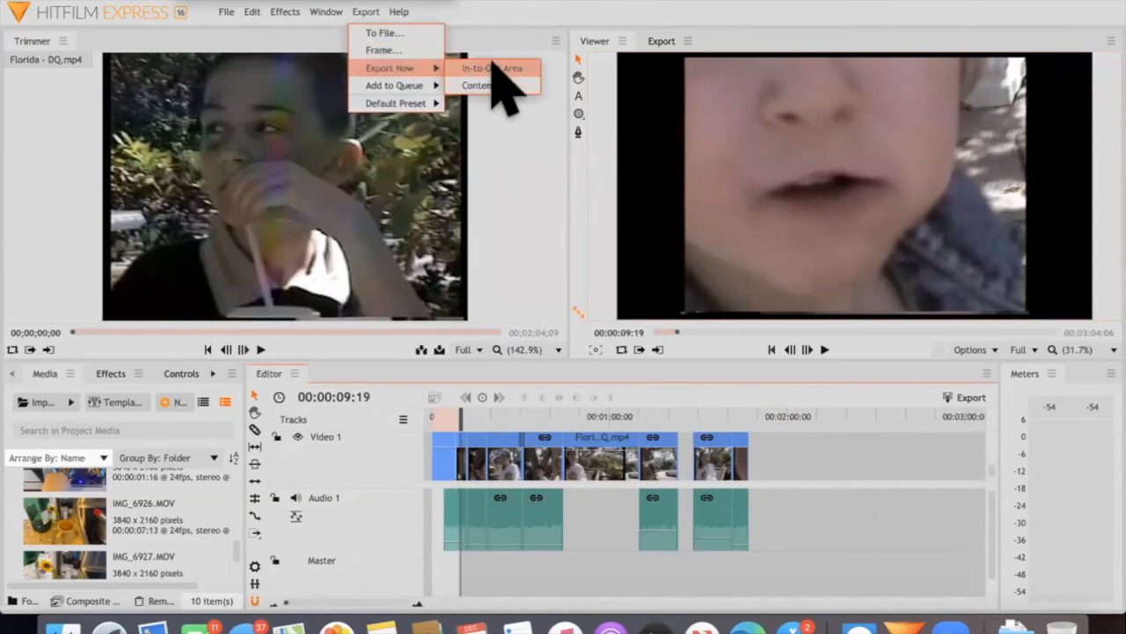
click(493, 67)
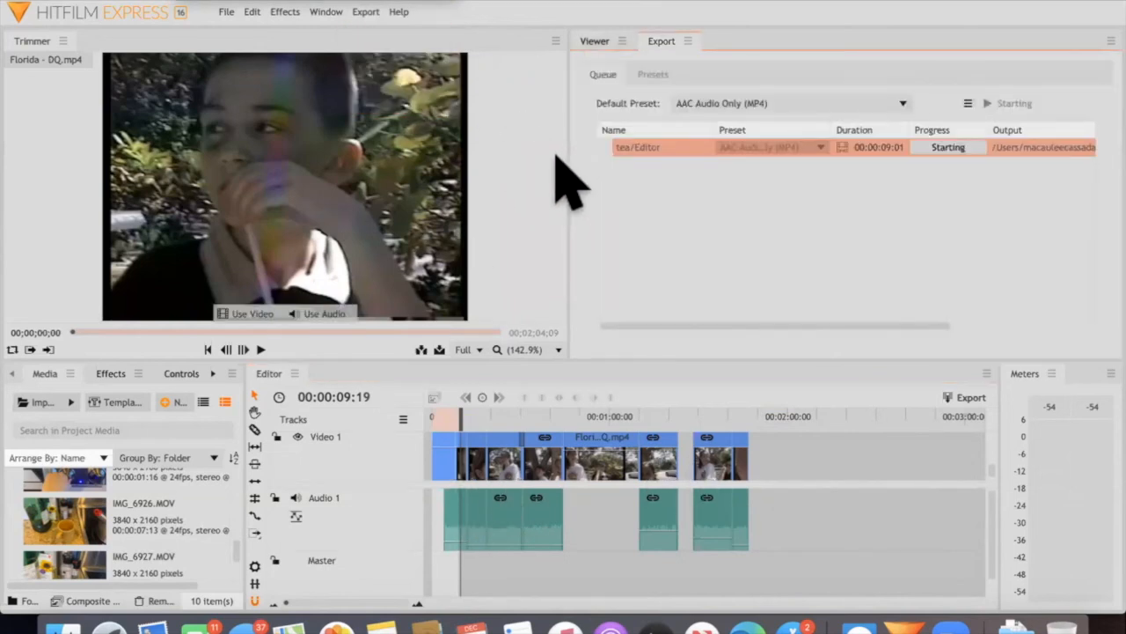
Review the available default export presets while the audio-only export runs
click(363, 11)
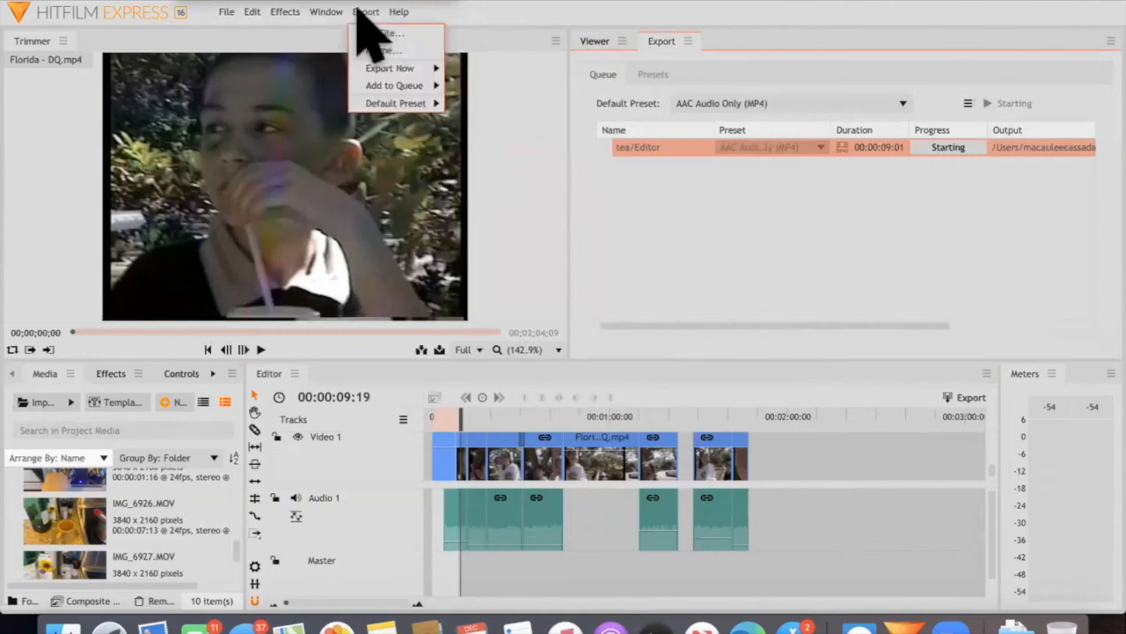
mouse_move(410, 102)
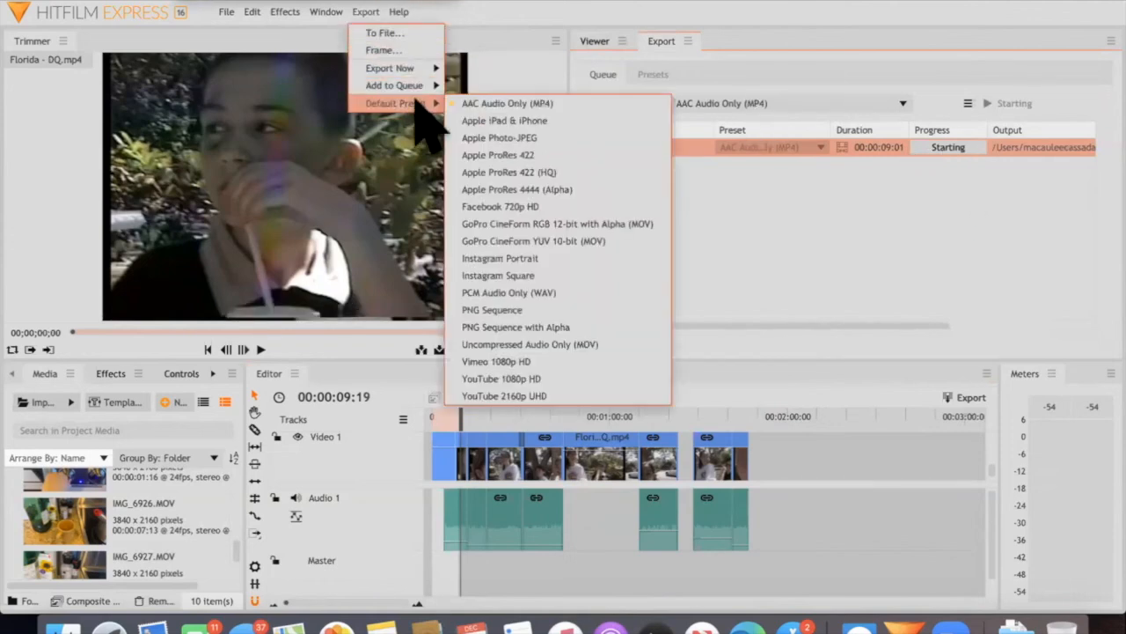
click(708, 248)
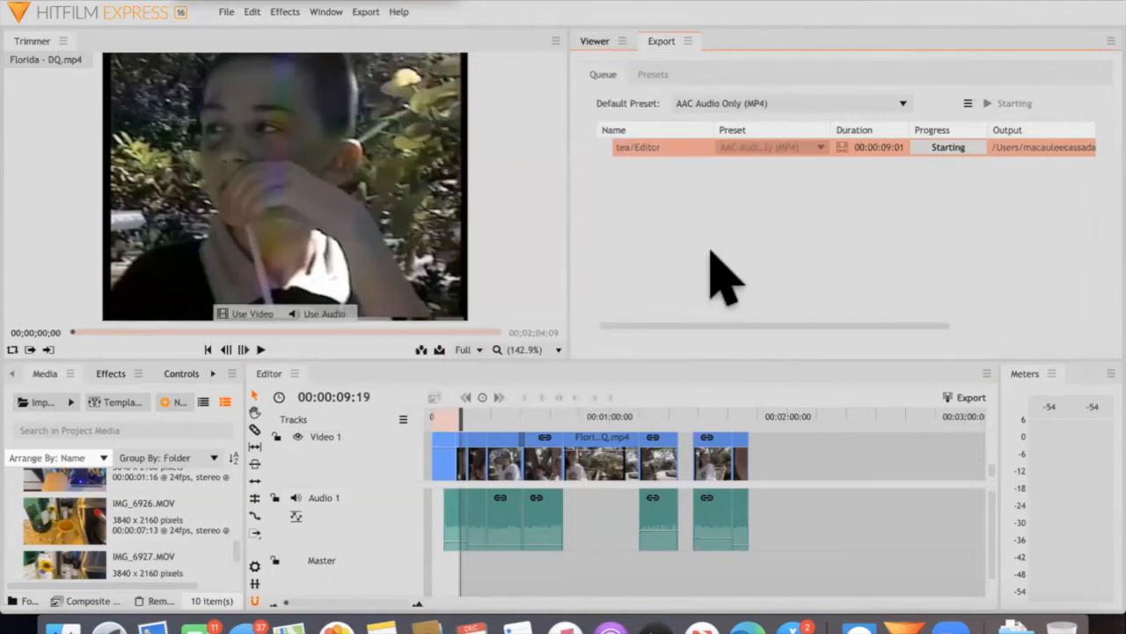
click(757, 109)
click(659, 189)
scroll(660, 190, left, 2)
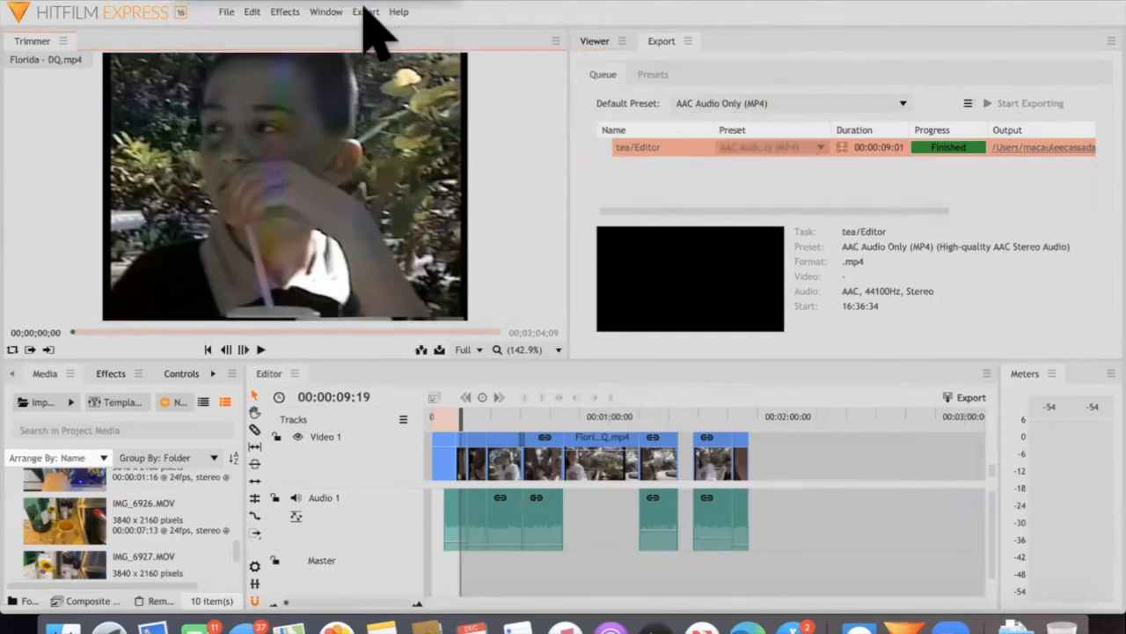
Set the default export preset to YouTube 1080p HD
click(365, 12)
mouse_move(424, 103)
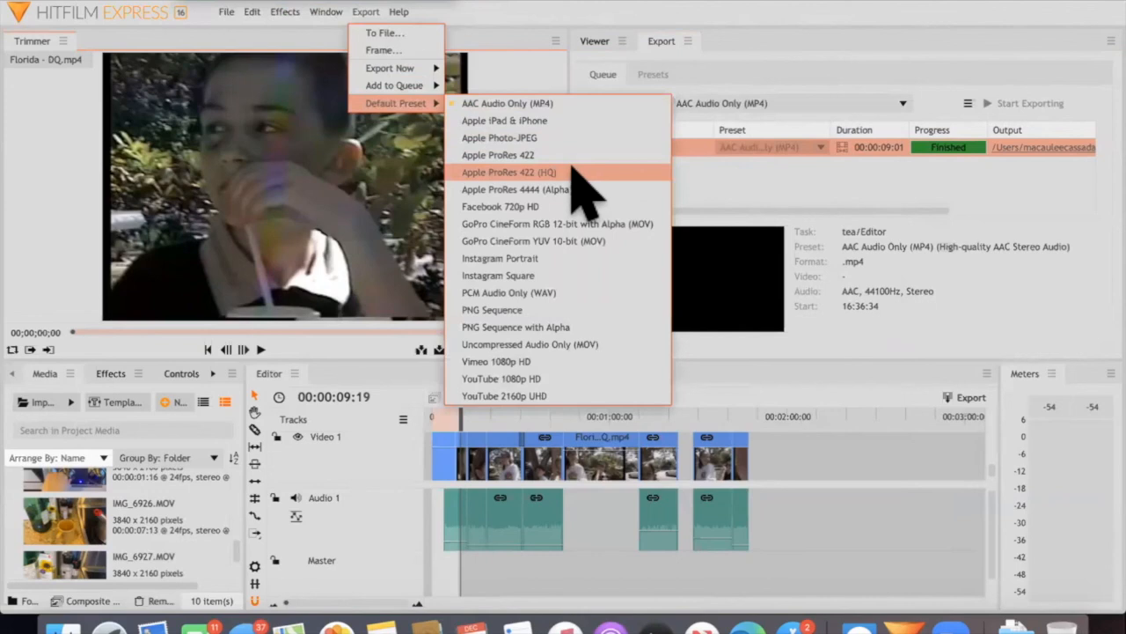
click(510, 378)
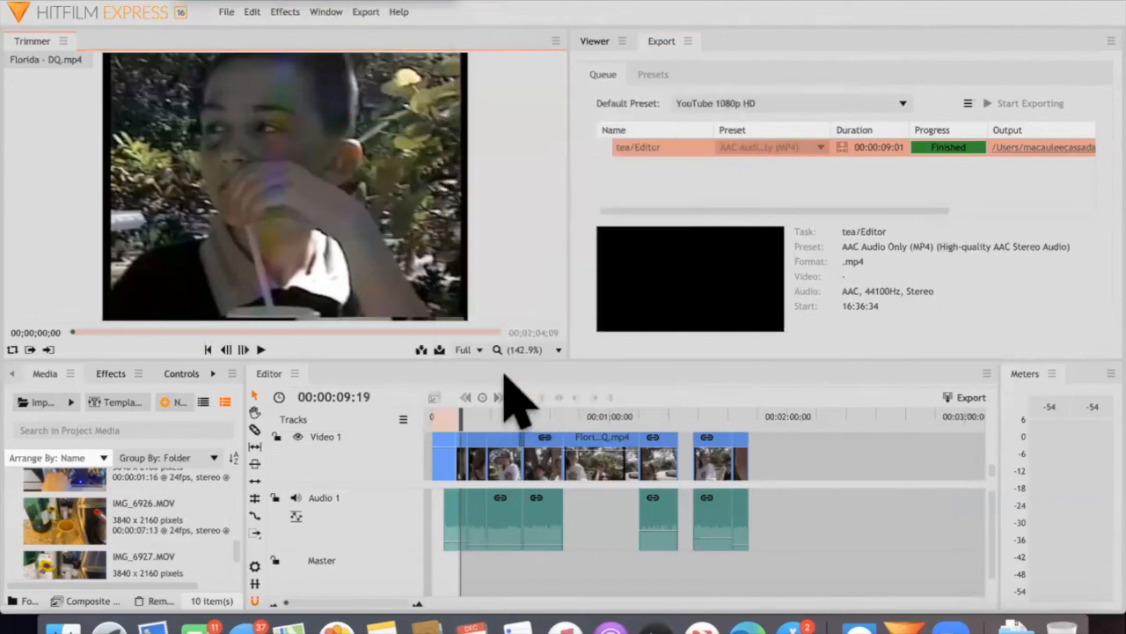
Move the playhead to 00:01:01:12 and set the default export preset to YouTube 2160p UHD
click(614, 416)
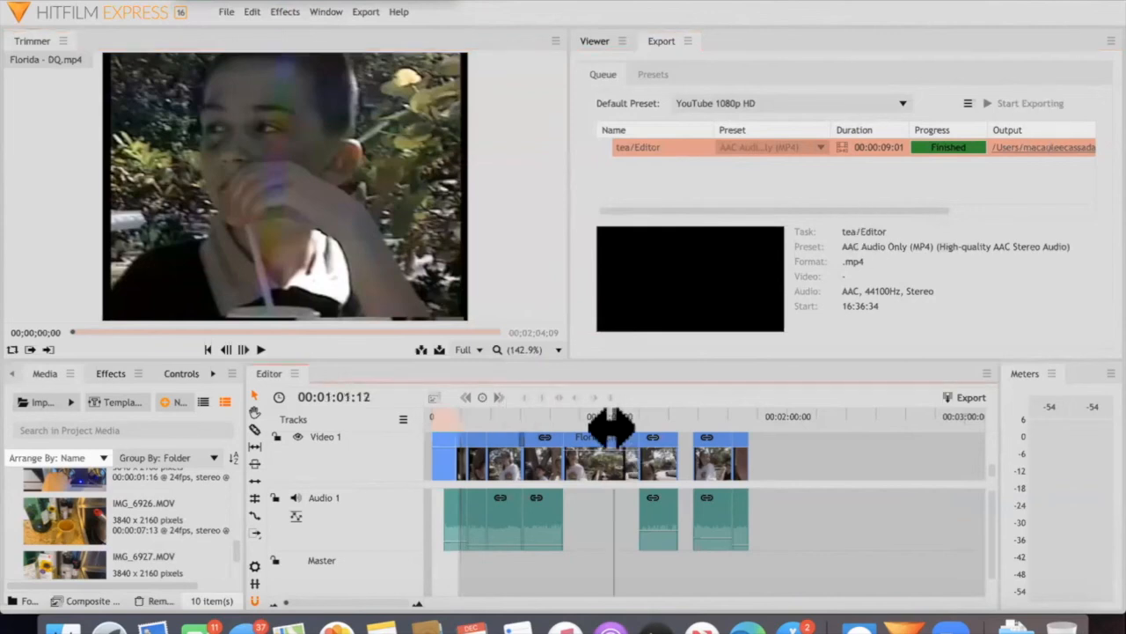
click(695, 103)
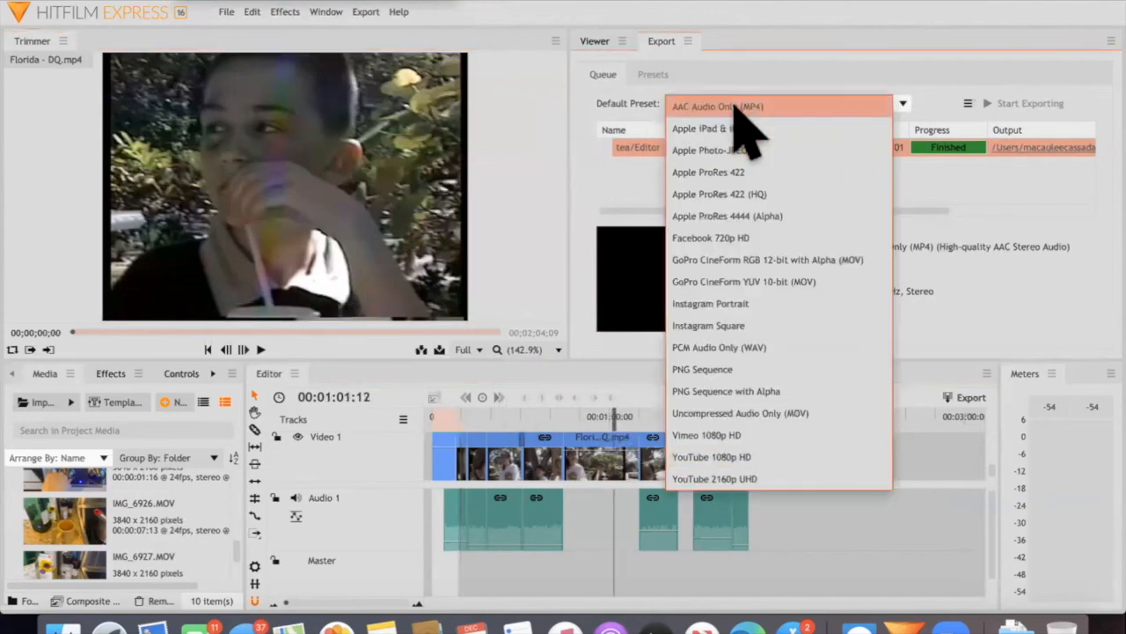
click(709, 479)
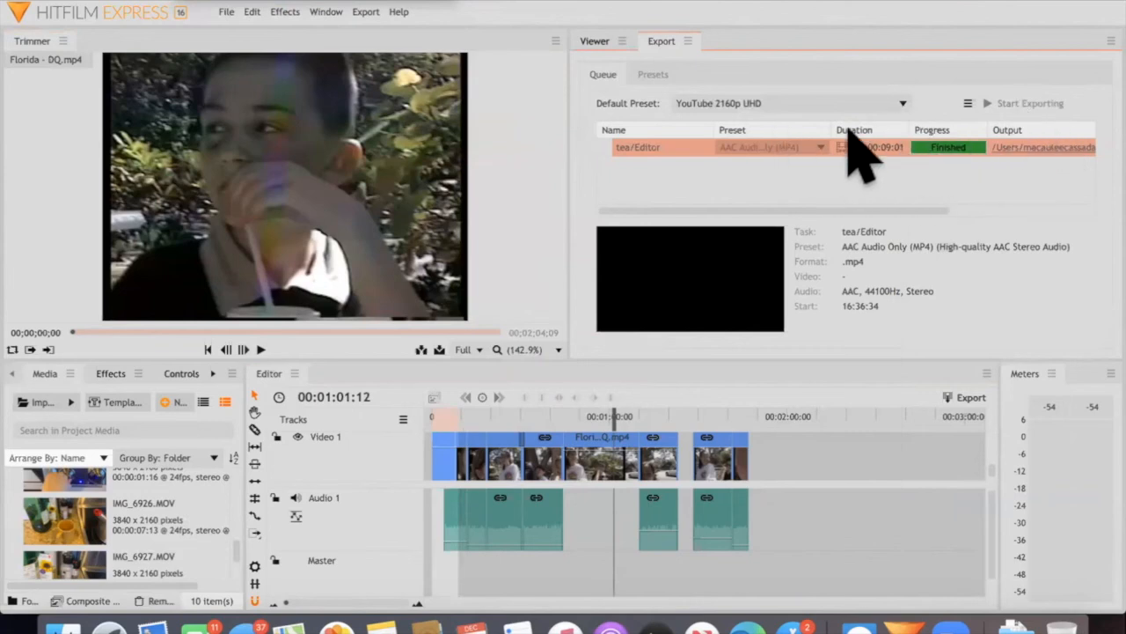
Open the audio-only export Editor.mp4 from its output folder, and move that file to the Trash
scroll(866, 180, right, 5)
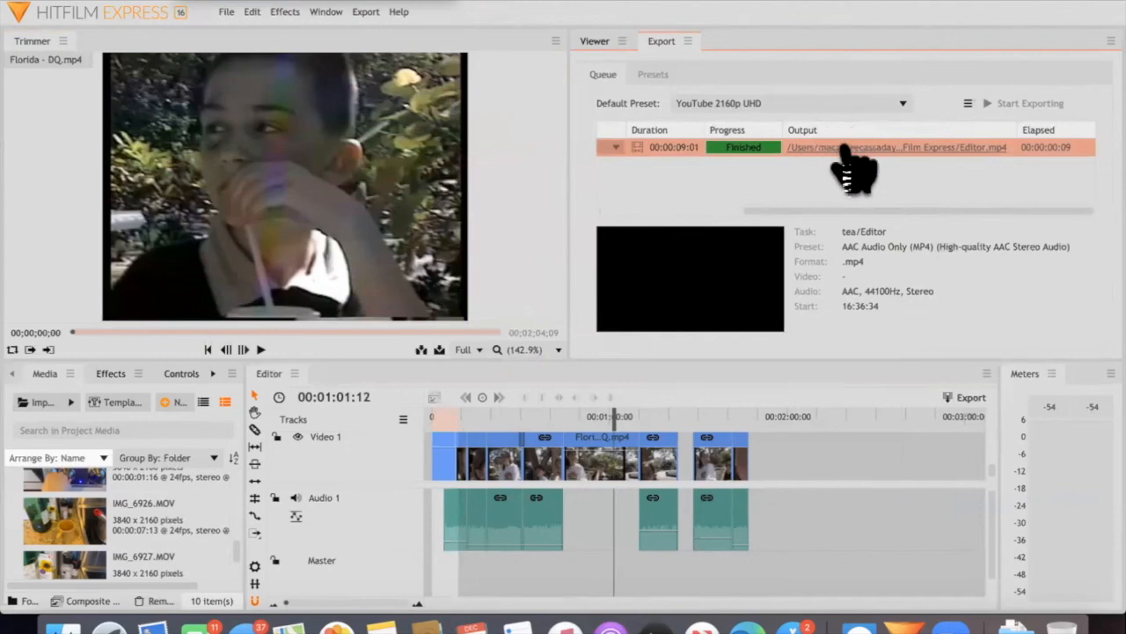
click(845, 147)
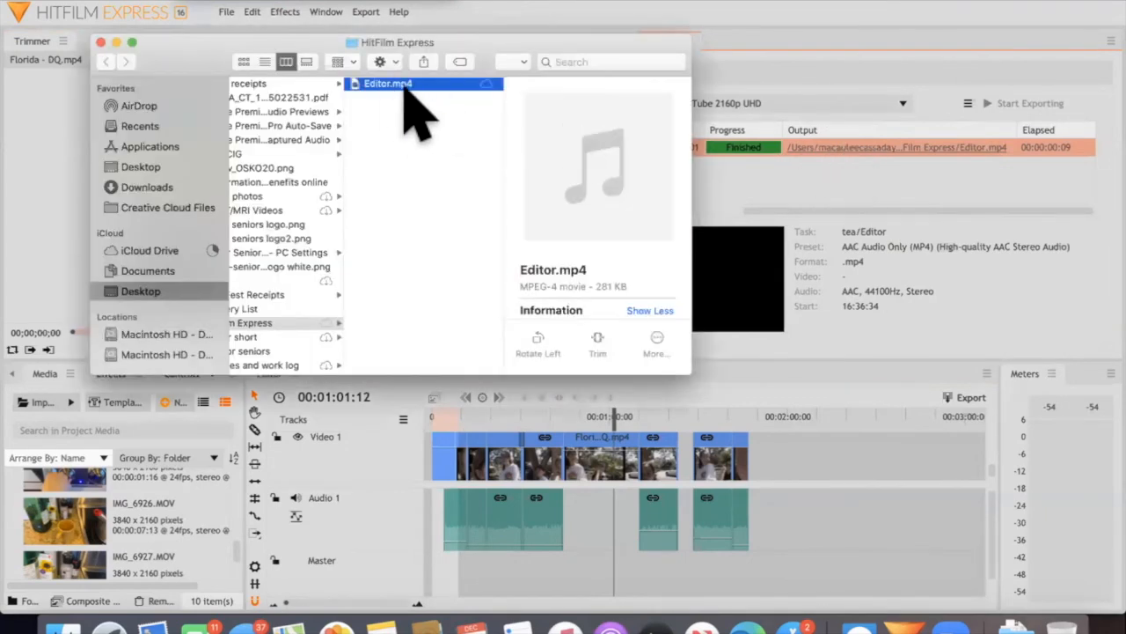
double_click(370, 86)
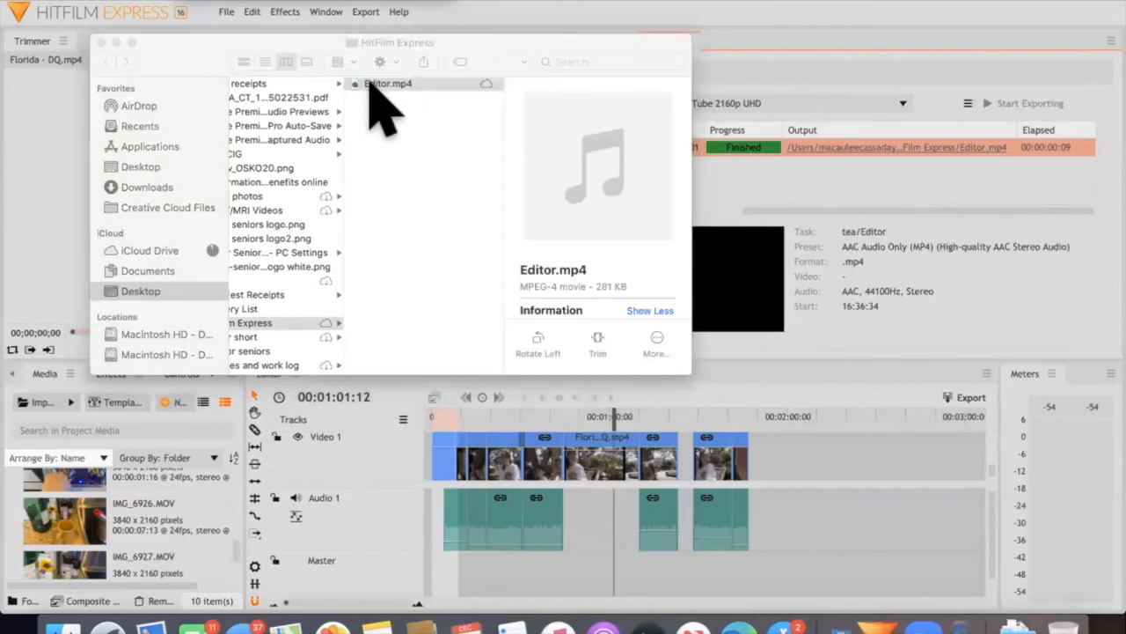
click(47, 84)
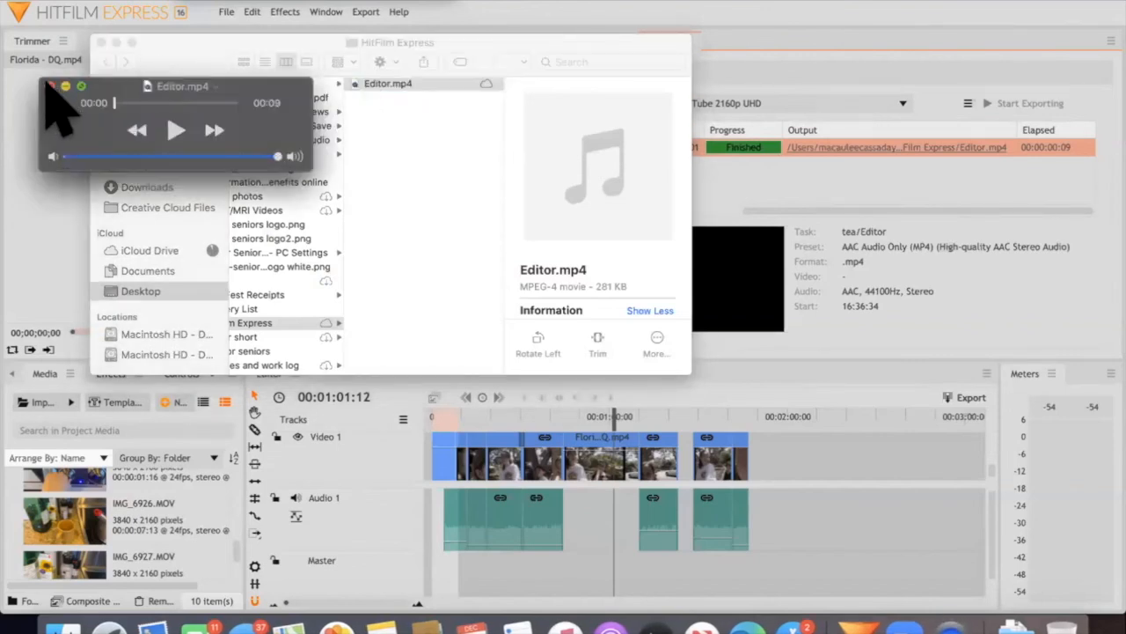
right_click(377, 83)
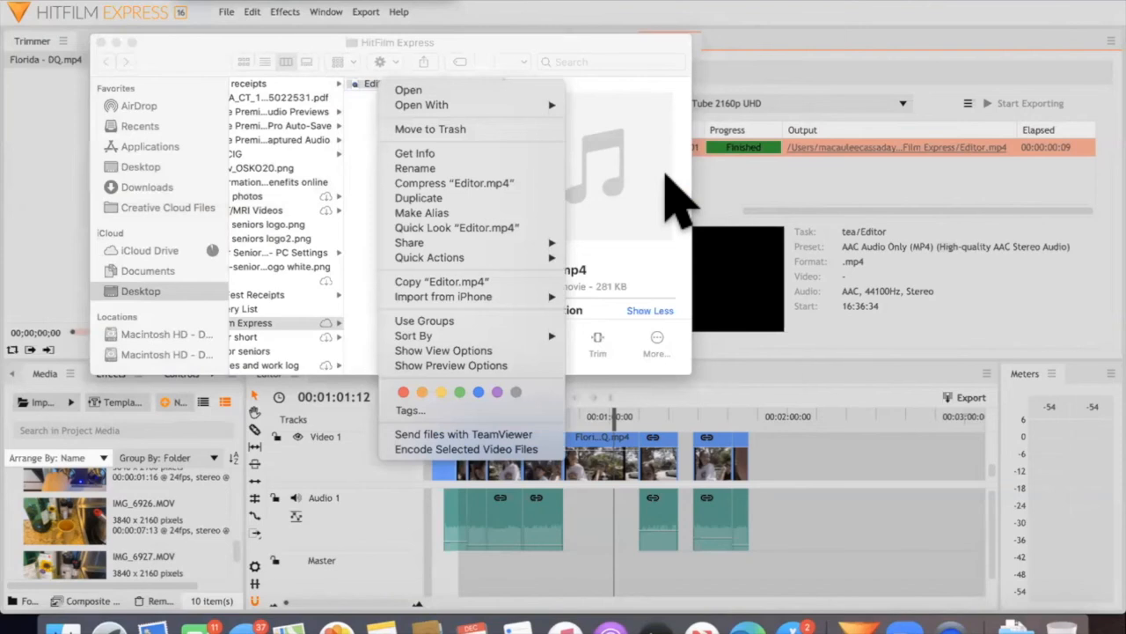
click(264, 12)
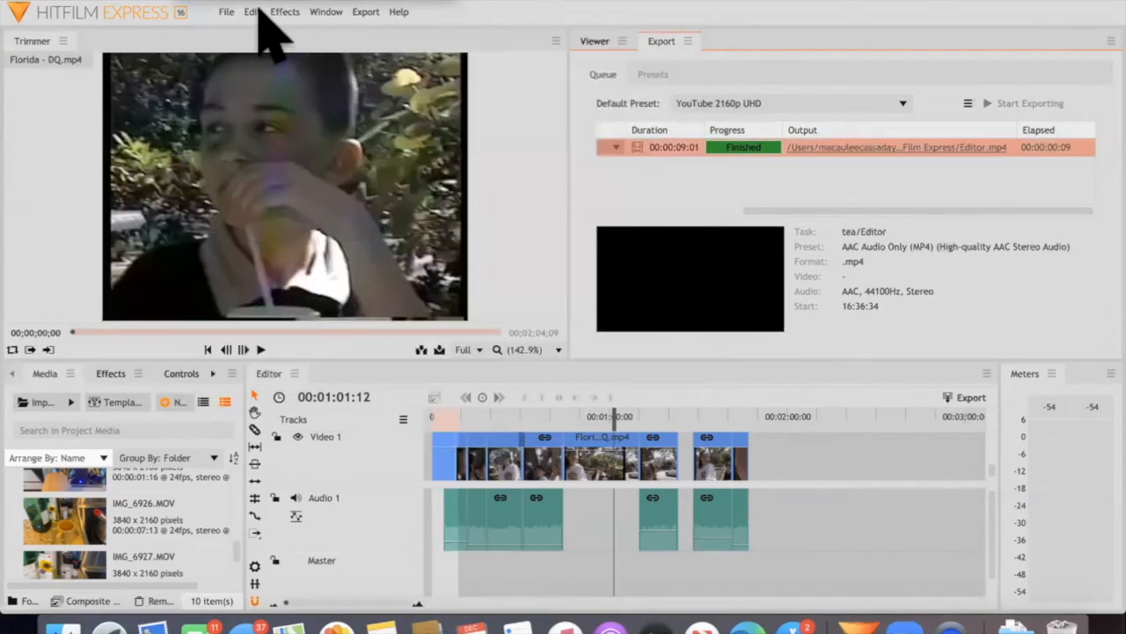
Export the timeline's In-to-Out area immediately with the YouTube 2160p UHD default preset
click(357, 11)
mouse_move(411, 68)
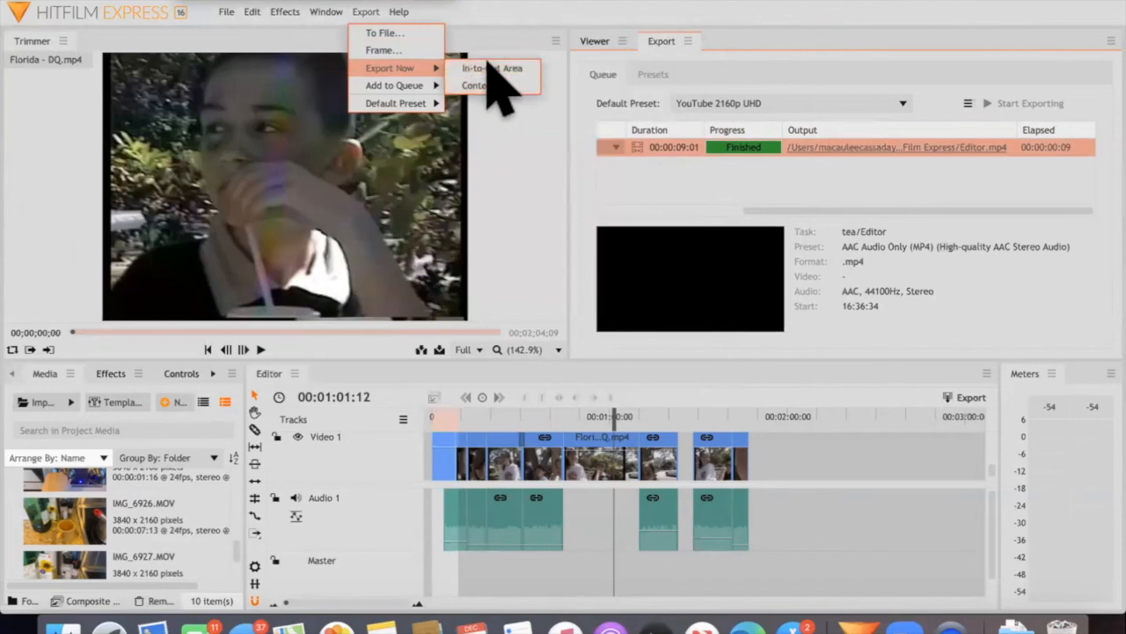
click(493, 68)
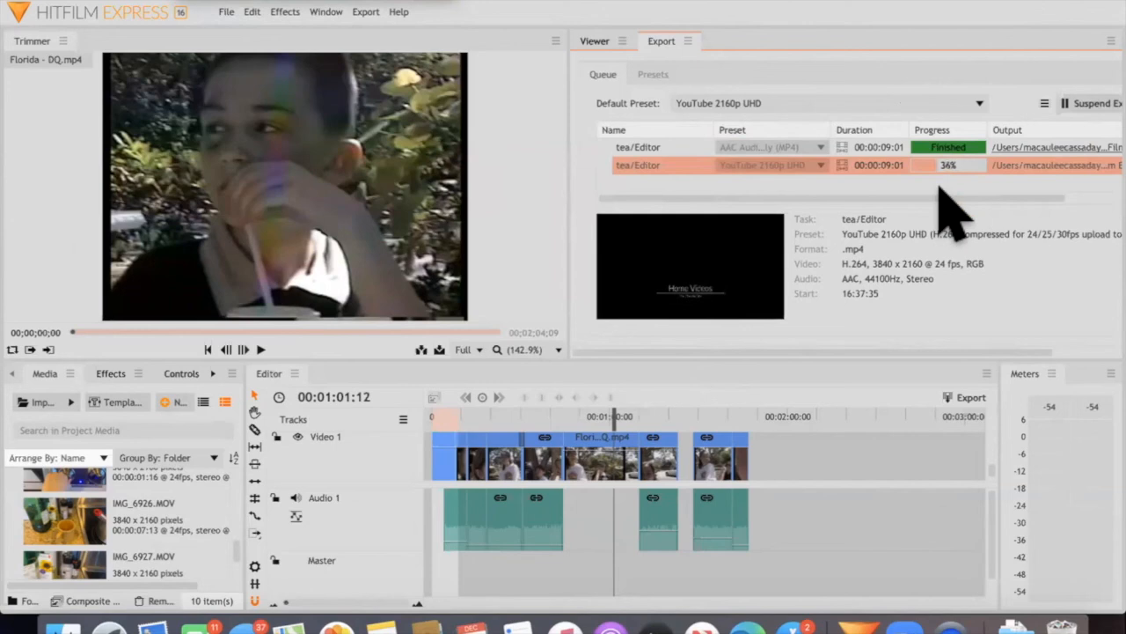
Open the finished export Editor[2].mp4 from its output folder, play it through, and return to the HitFilm project
scroll(941, 189, right, 3)
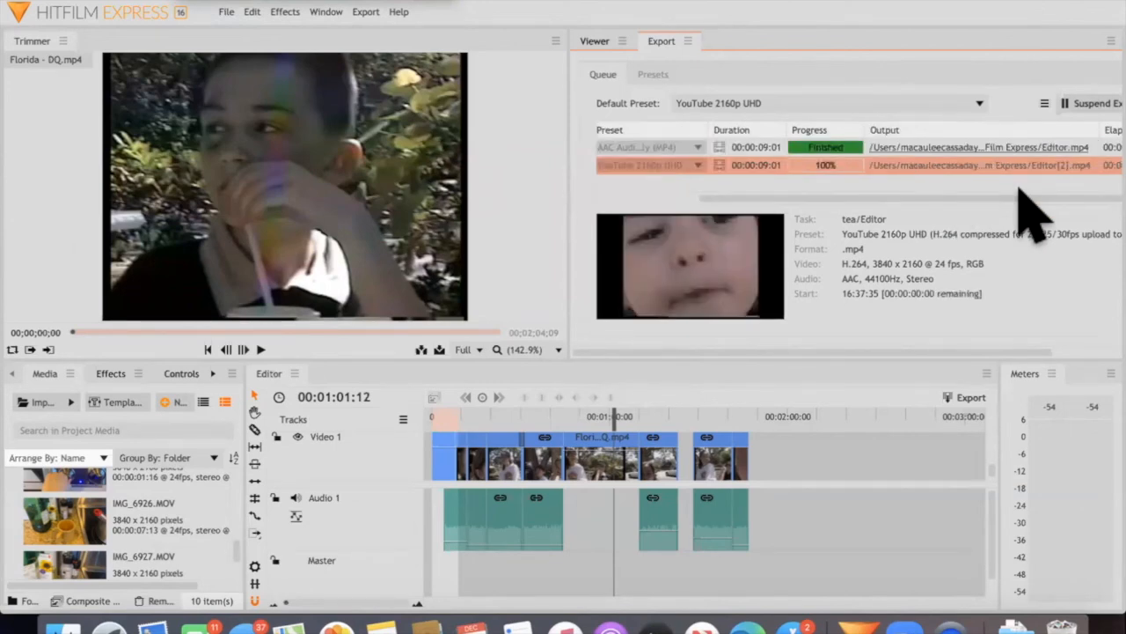
click(825, 183)
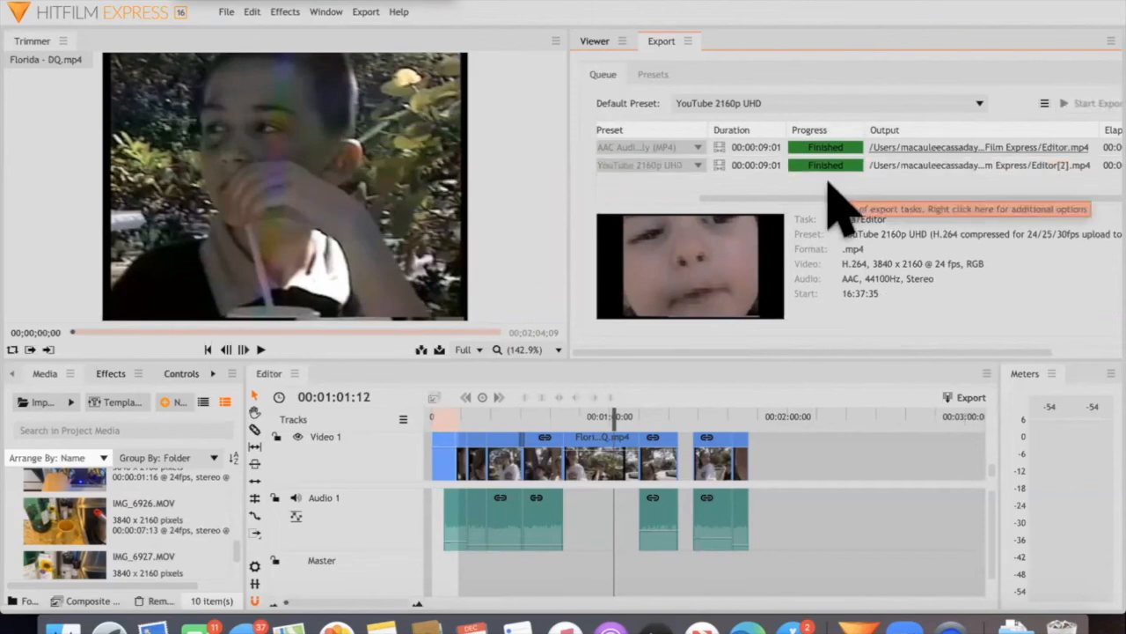
click(912, 167)
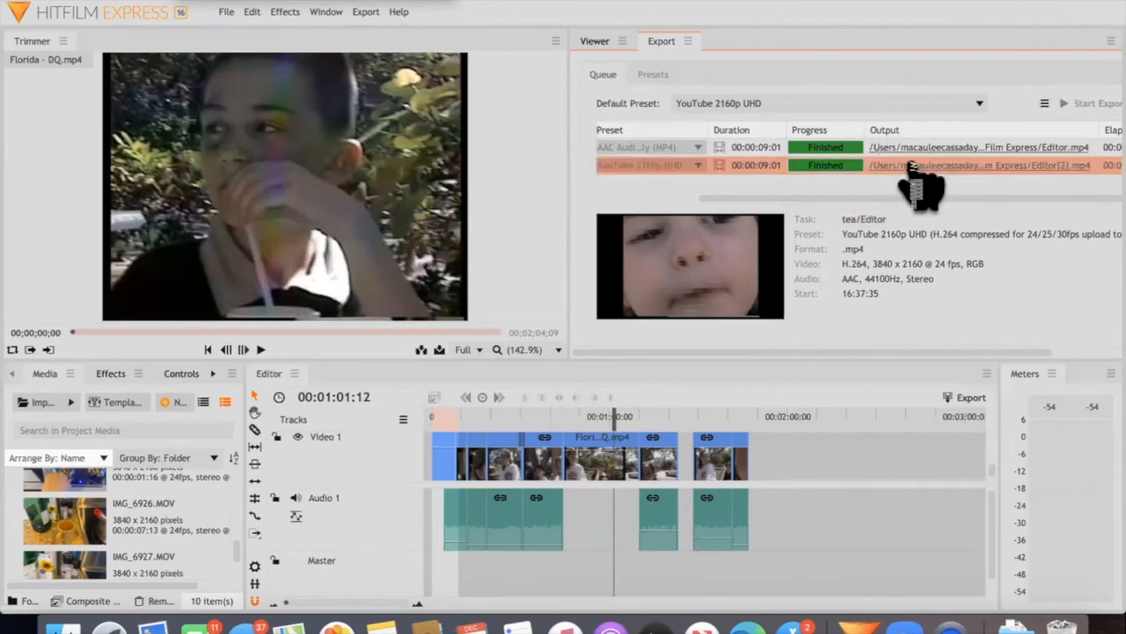
click(913, 164)
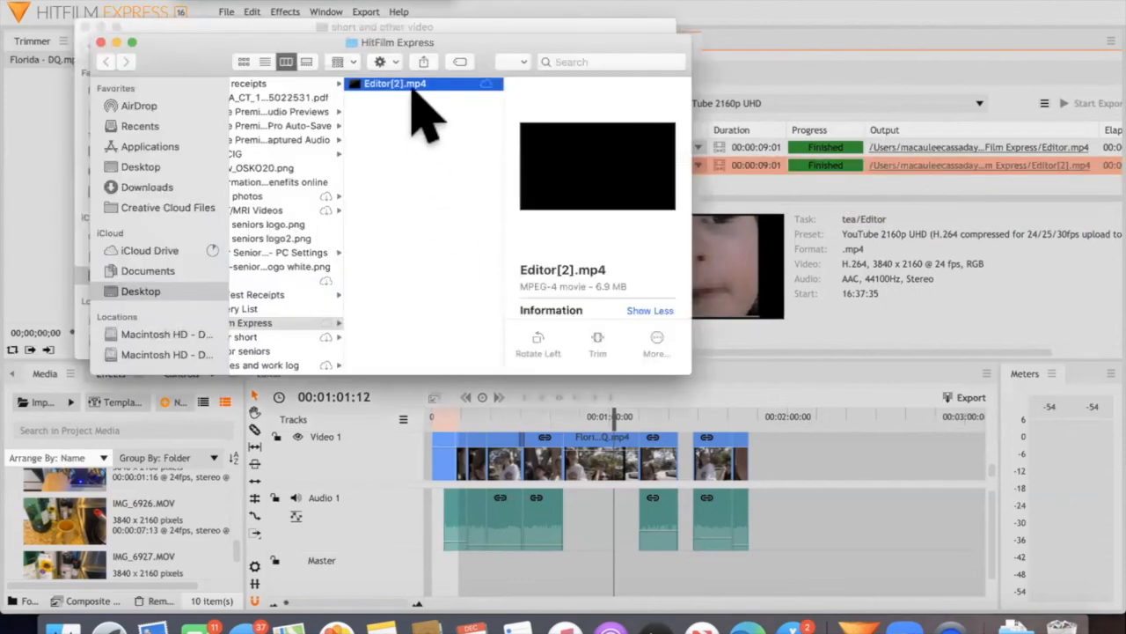
double_click(427, 86)
click(561, 474)
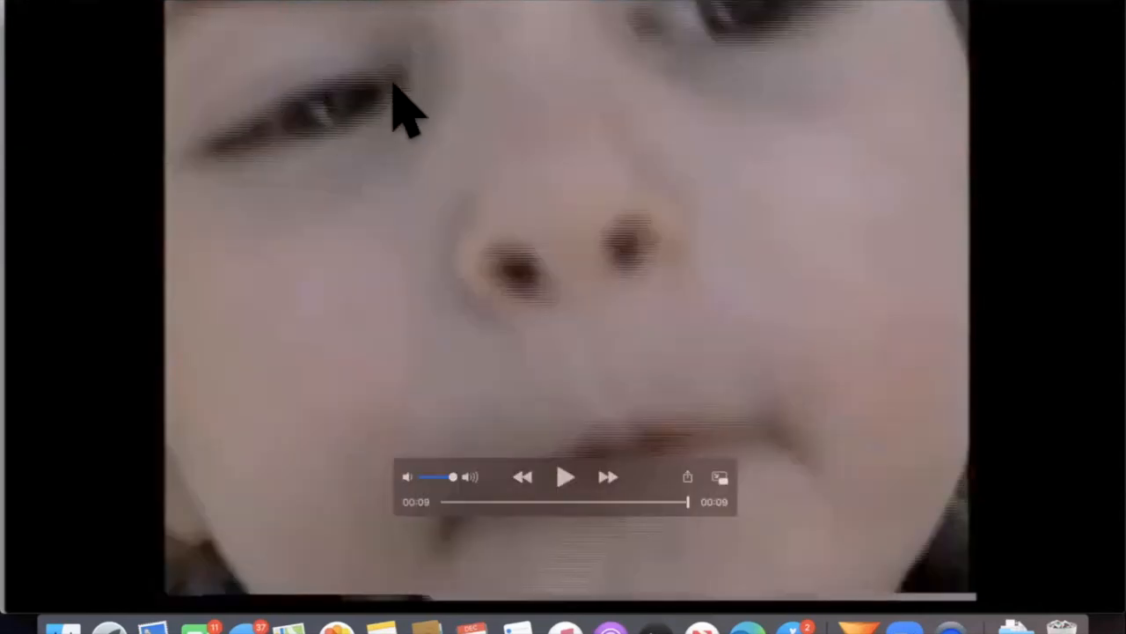
key(super+w)
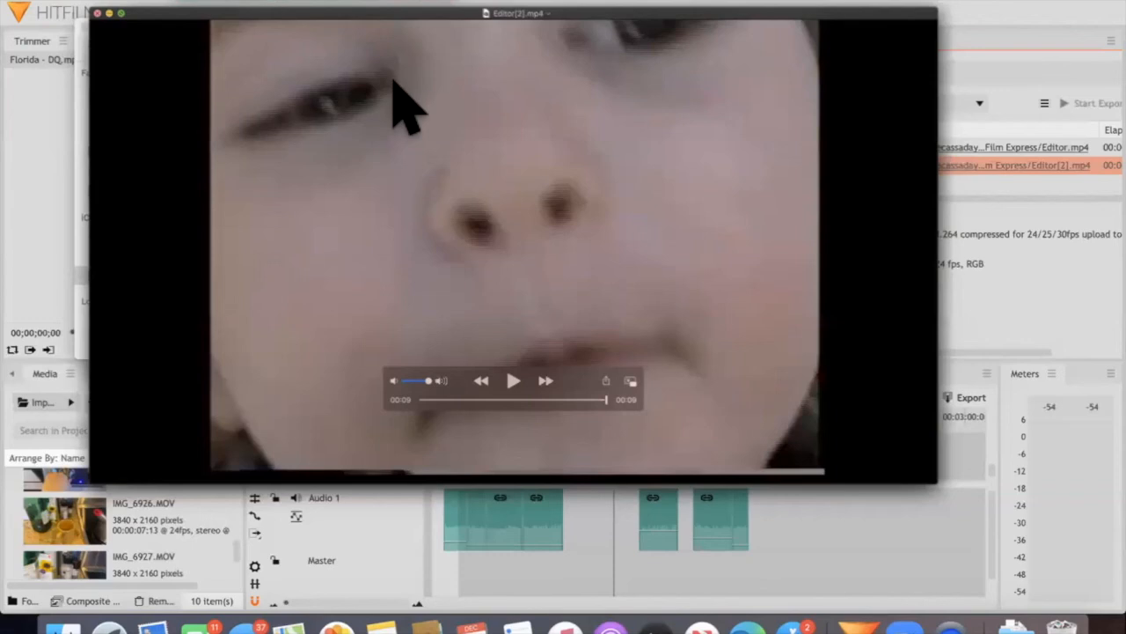
key(space)
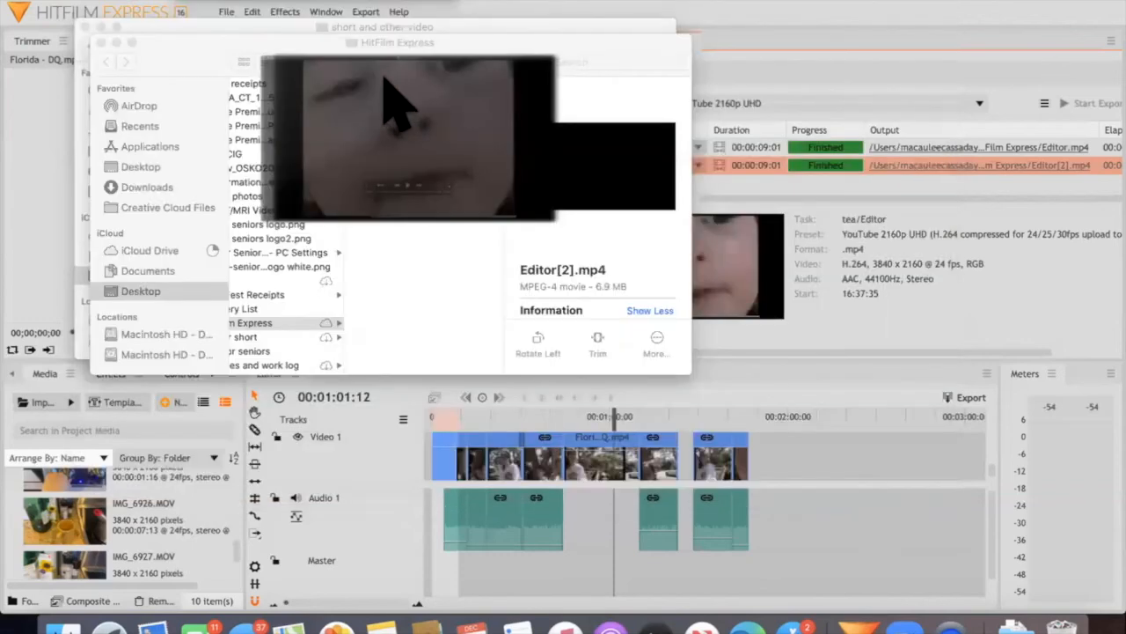
click(834, 444)
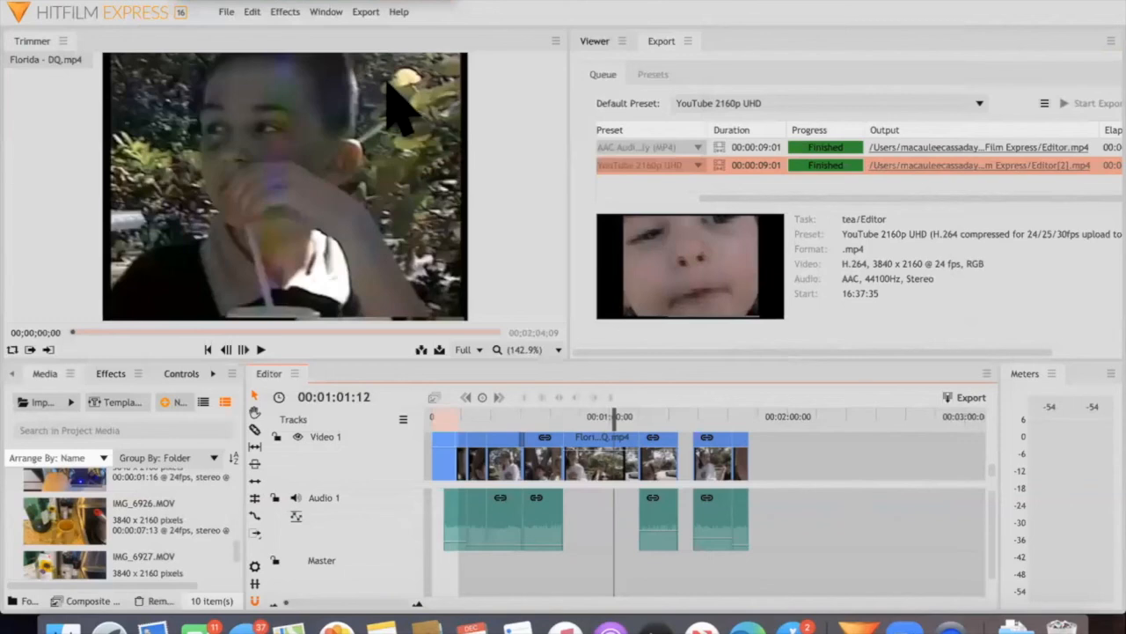
Bring the open Finder folder windows forward and close them, leaving the HitFilm project in view
key(ctrl+Up)
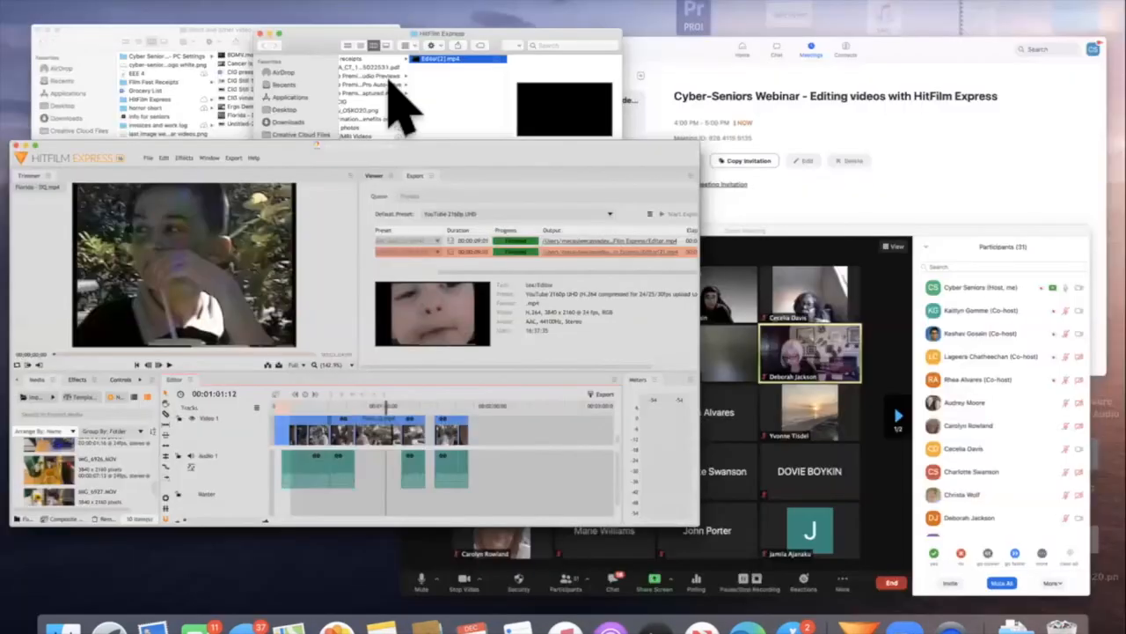
click(389, 88)
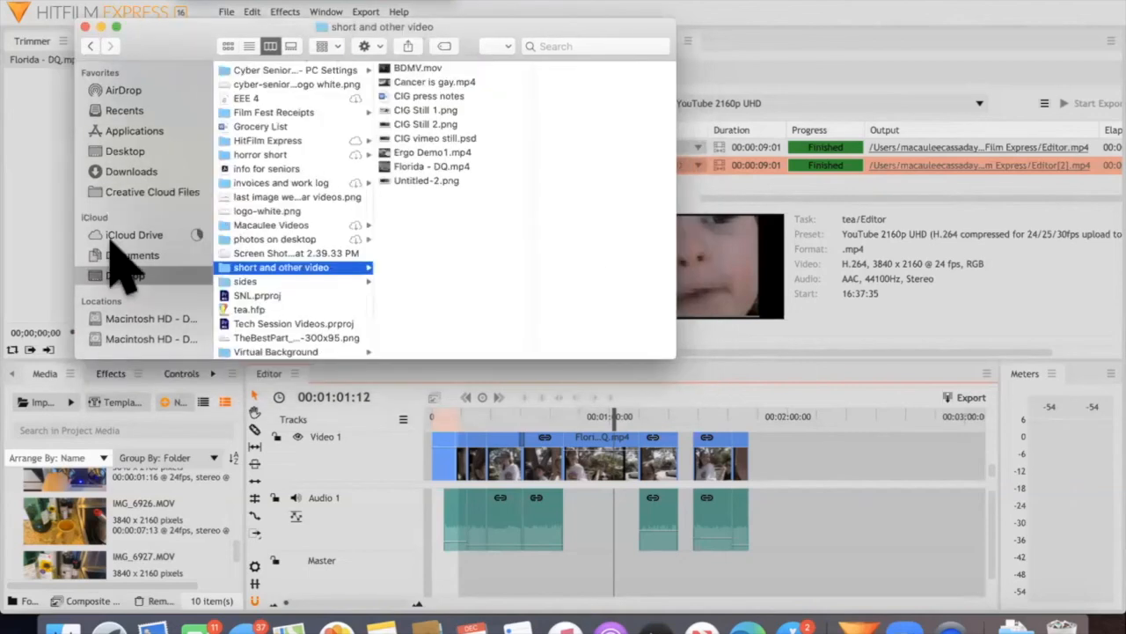
key(super+w)
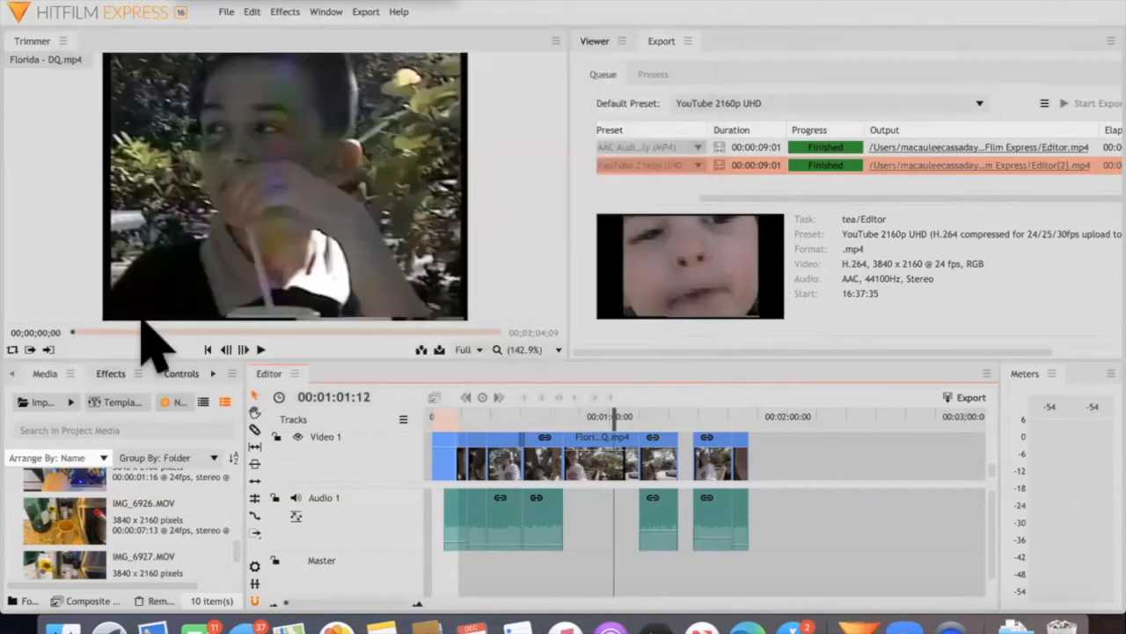